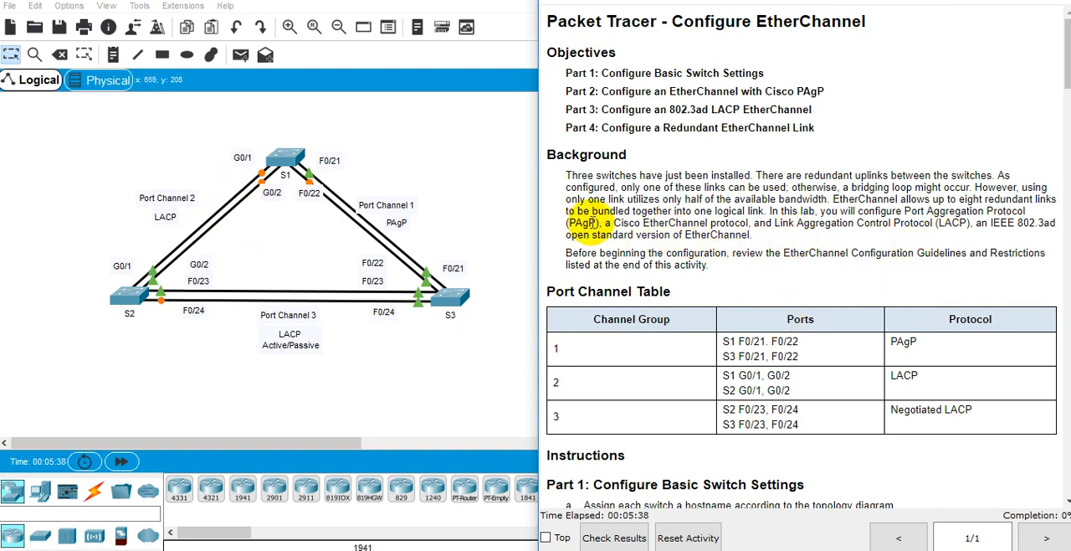
Step: Read the Background paragraph on EtherChannel, covering PAgP as a Cisco protocol and LACP as the IEEE 802.3ad open standard
{"action": "left_click_drag", "start_coordinate": [594, 223], "coordinate": [904, 211]}
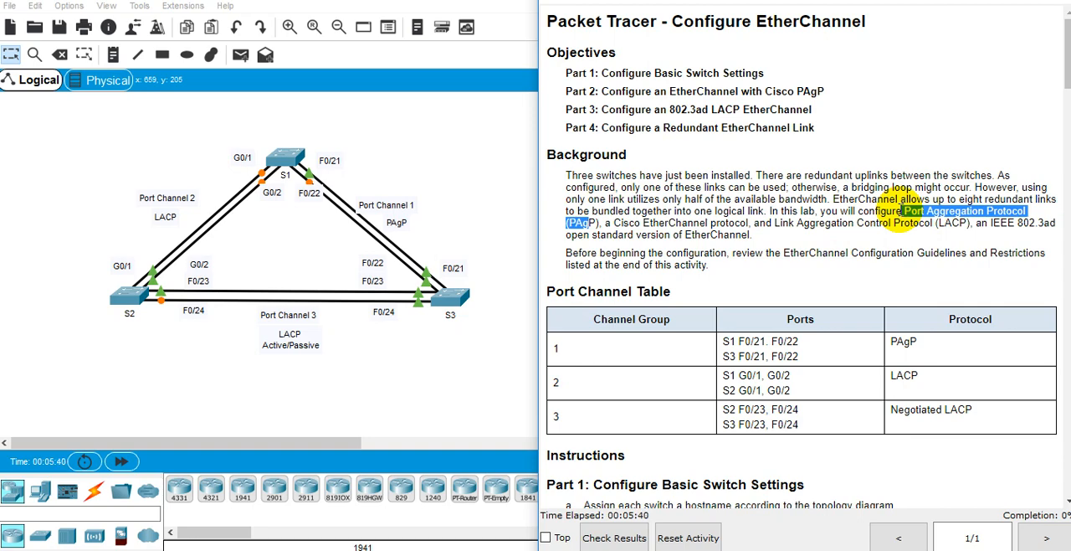
{"action": "double_click", "coordinate": [646, 222]}
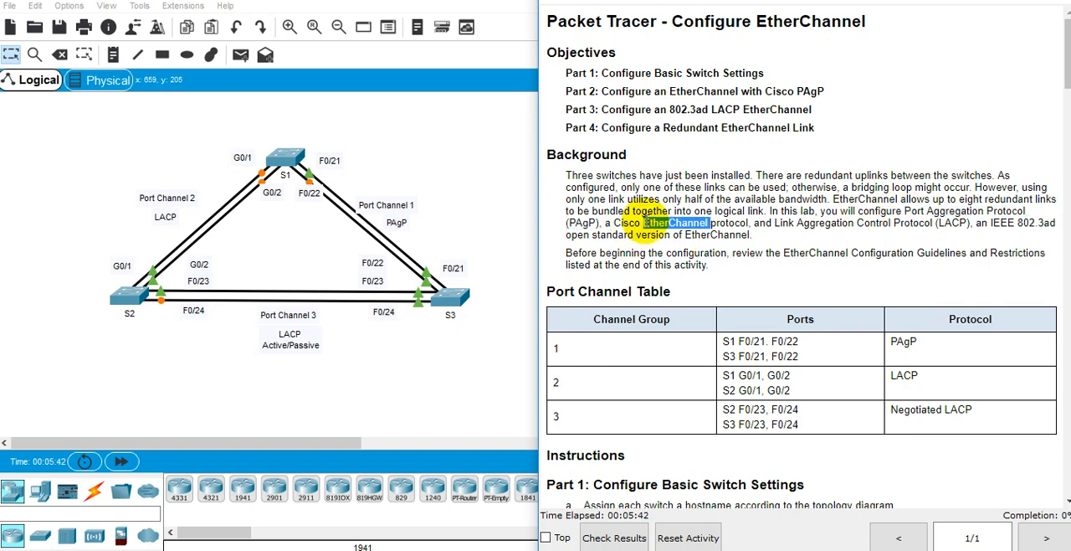
{"action": "left_click_drag", "start_coordinate": [621, 222], "coordinate": [749, 223]}
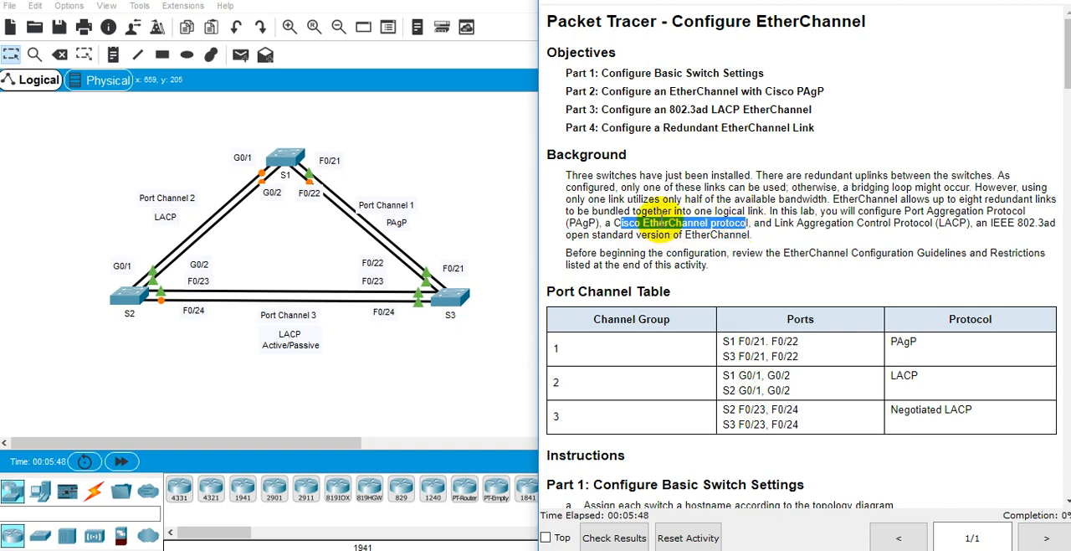
{"action": "double_click", "coordinate": [657, 222]}
{"action": "left_click_drag", "start_coordinate": [611, 223], "coordinate": [666, 224]}
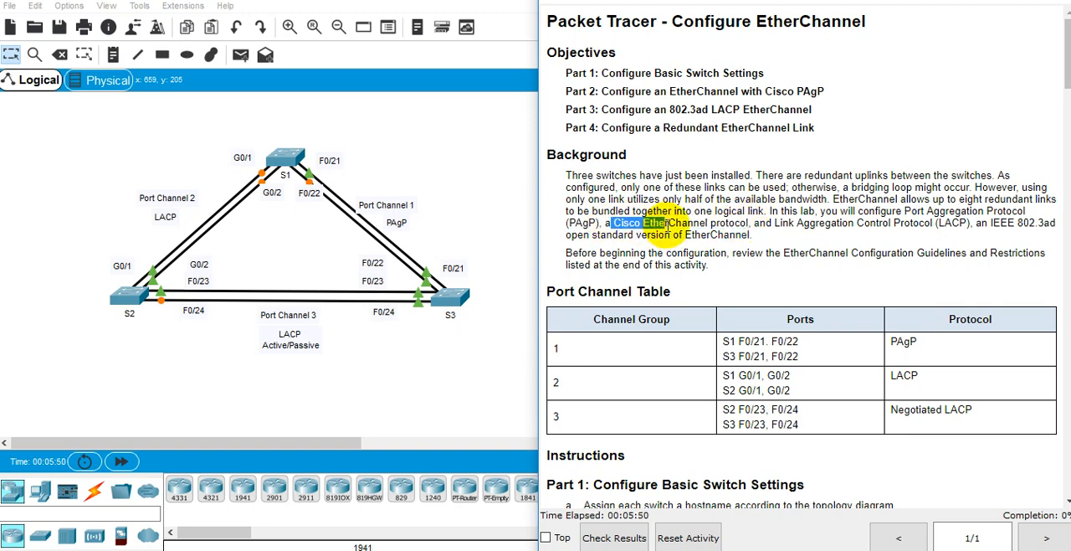
{"action": "left_click_drag", "start_coordinate": [576, 224], "coordinate": [601, 225]}
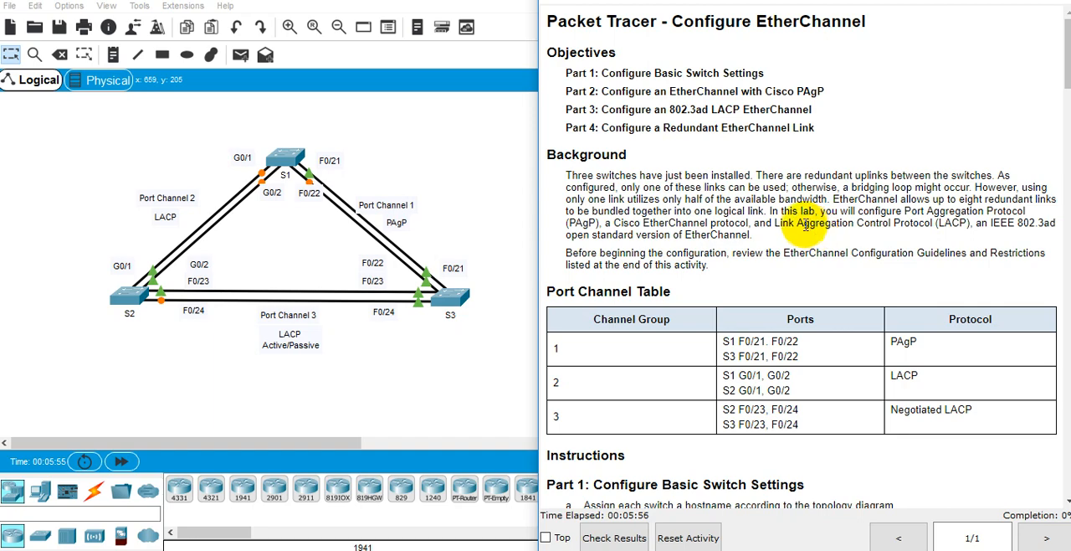
{"action": "left_click_drag", "start_coordinate": [775, 224], "coordinate": [944, 224]}
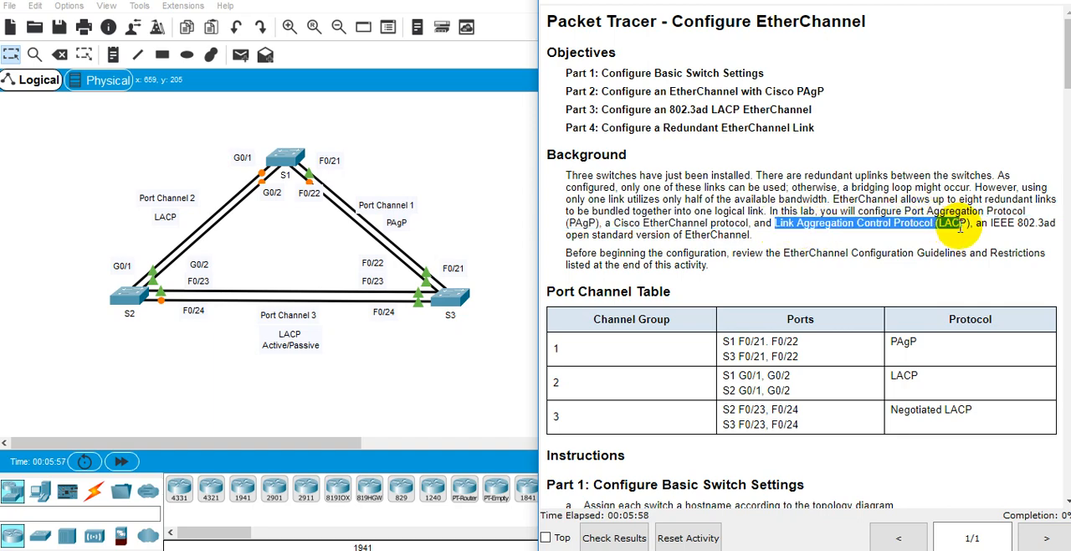
{"action": "left_click", "coordinate": [1020, 224]}
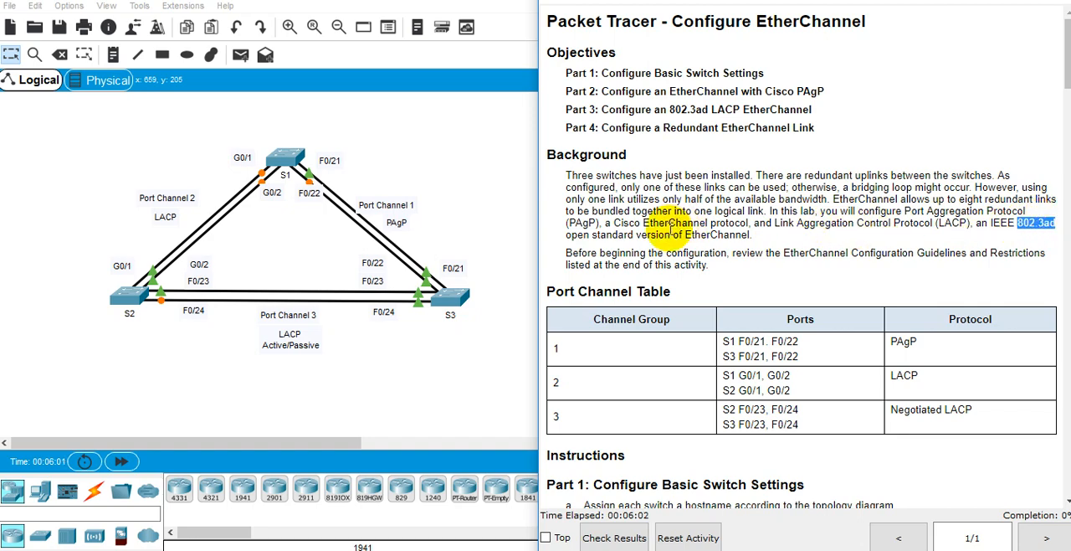
{"action": "double_click", "coordinate": [676, 223]}
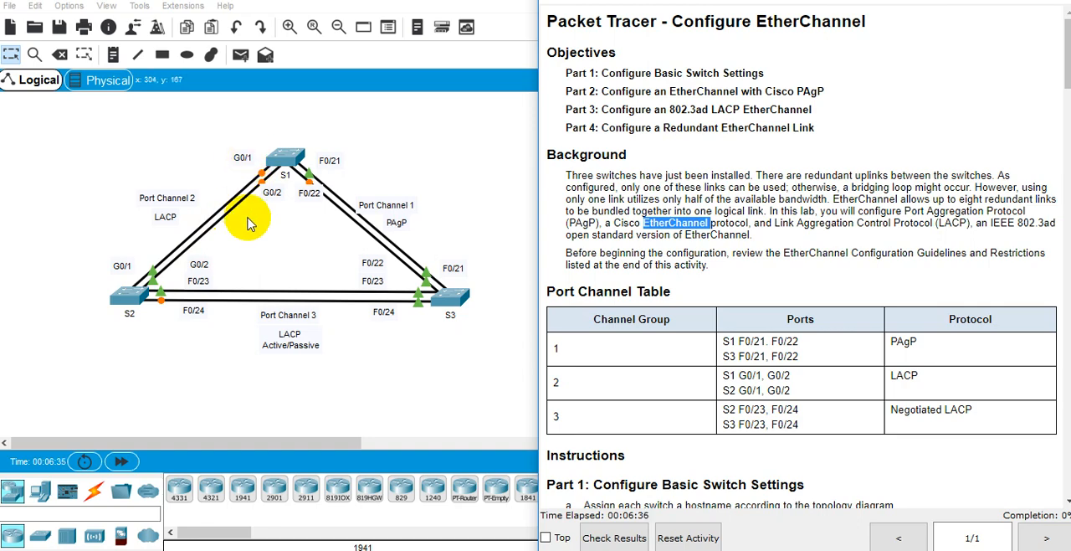
Step: Review the Port Channel Table's groups, ports and protocols and the Part 1 instructions for basic switch settings
{"action": "scroll", "coordinate": [782, 333], "scroll_direction": "down", "scroll_amount": 3}
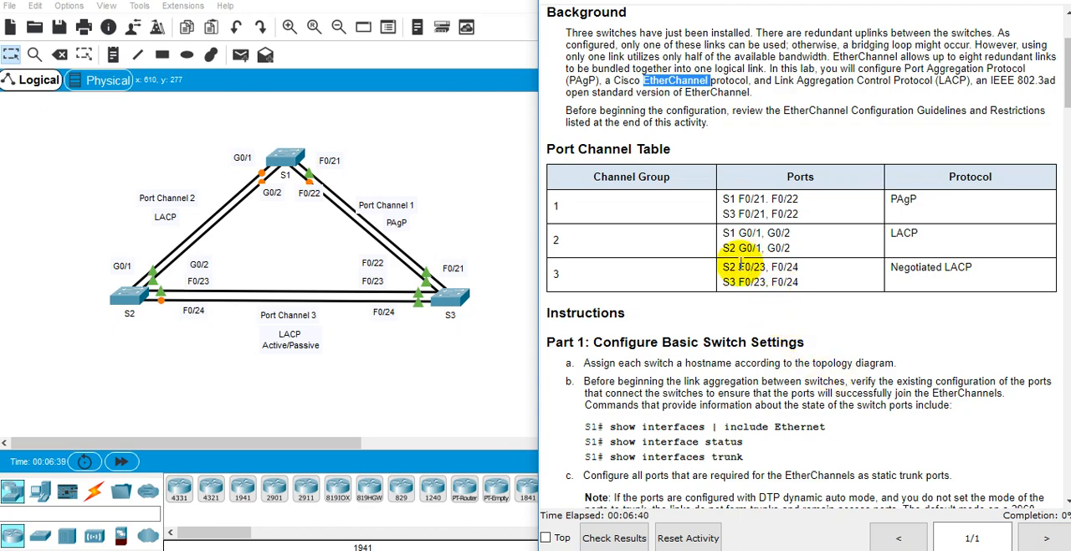
{"action": "scroll", "coordinate": [706, 266], "scroll_direction": "up", "scroll_amount": 2}
{"action": "triple_click", "coordinate": [642, 272]}
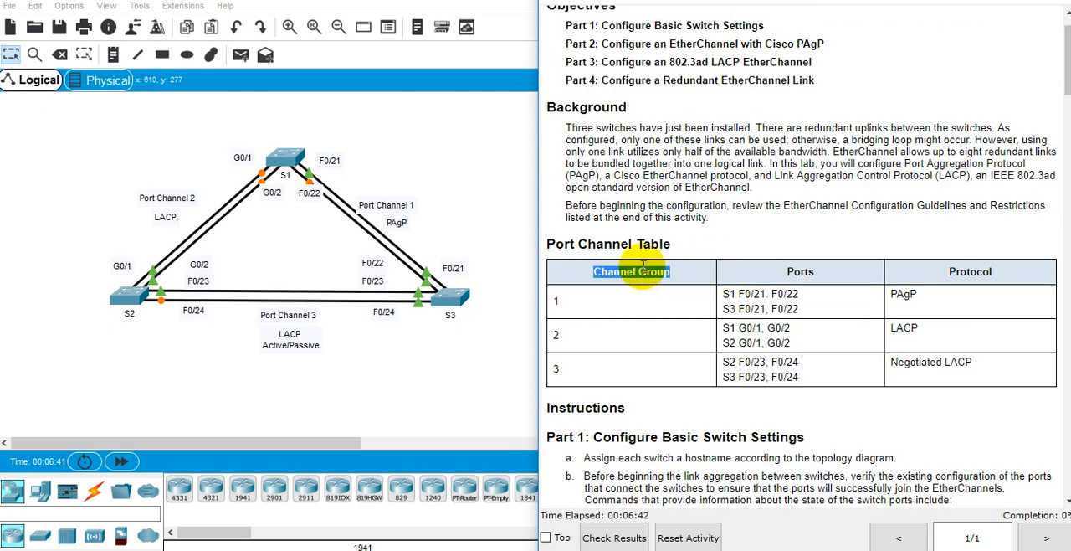
{"action": "triple_click", "coordinate": [761, 309]}
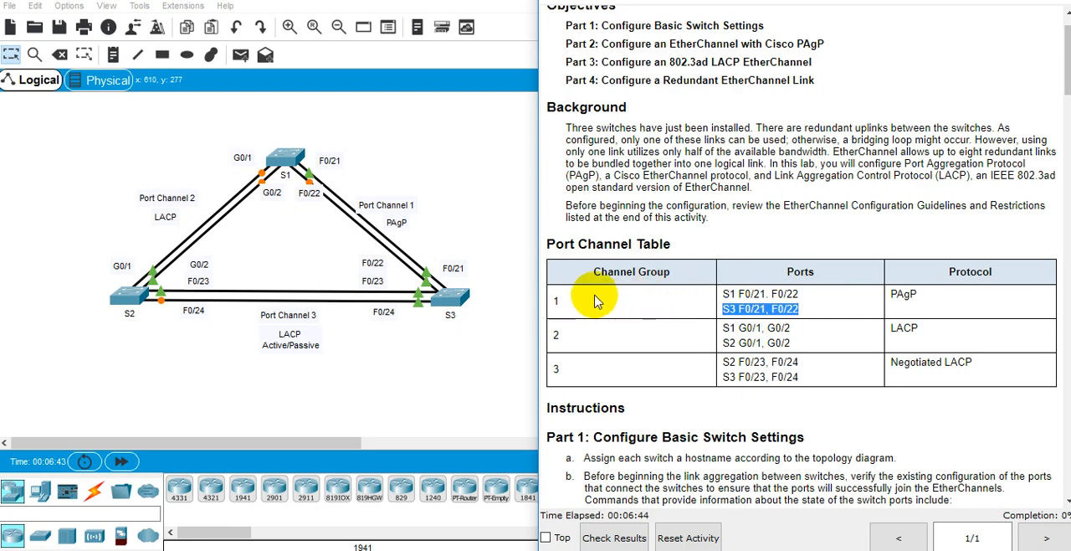
{"action": "left_click", "coordinate": [656, 305]}
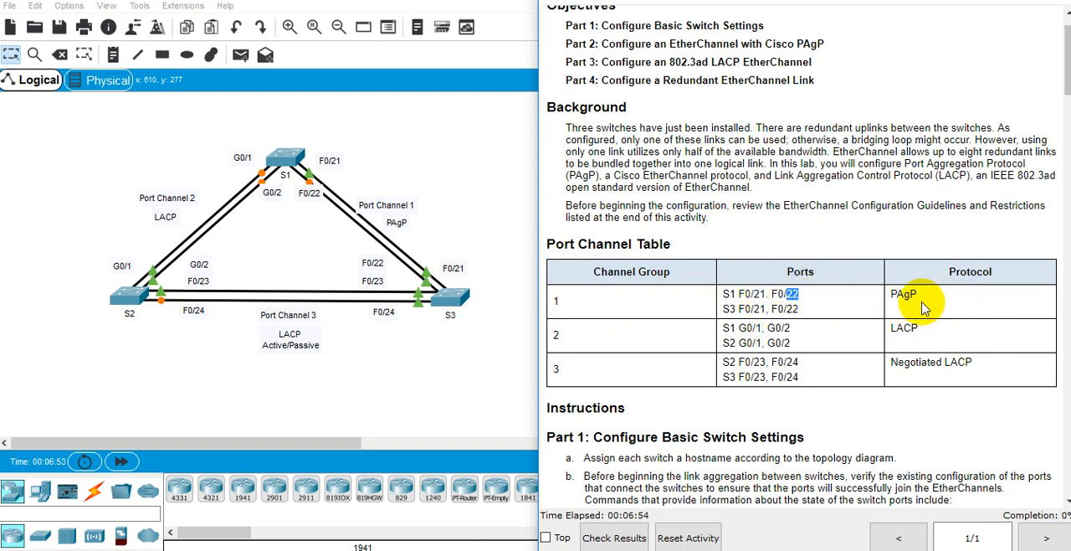
{"action": "left_click_drag", "start_coordinate": [908, 292], "coordinate": [883, 352]}
{"action": "left_click", "coordinate": [891, 339]}
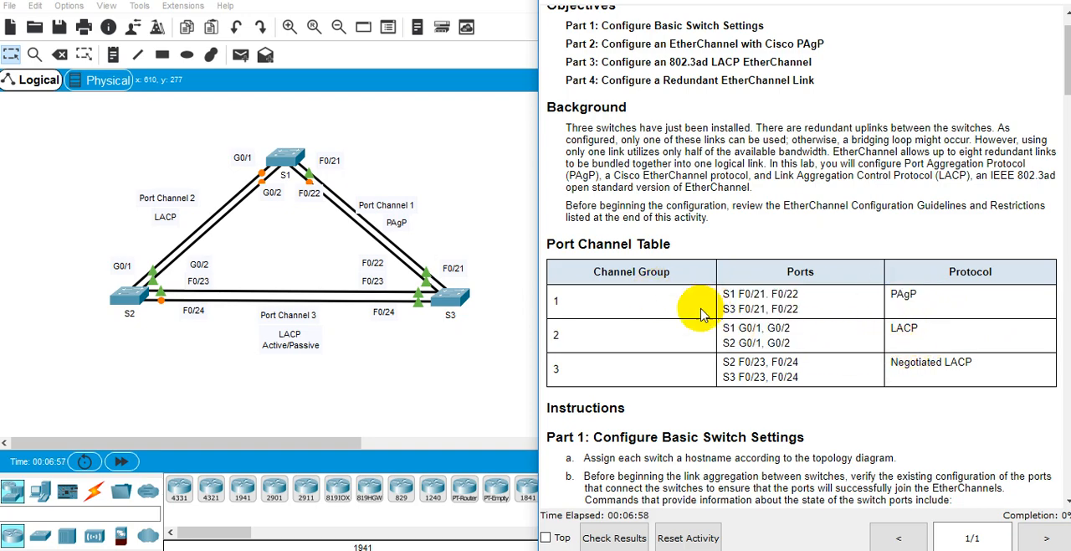
{"action": "scroll", "coordinate": [778, 331], "scroll_direction": "down", "scroll_amount": 2}
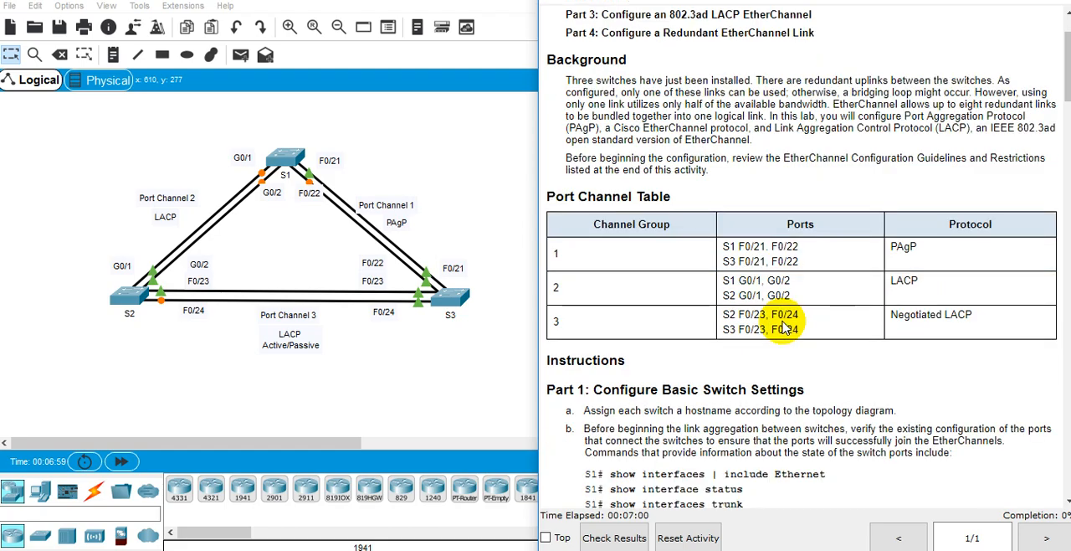
{"action": "scroll", "coordinate": [778, 325], "scroll_direction": "down", "scroll_amount": 1}
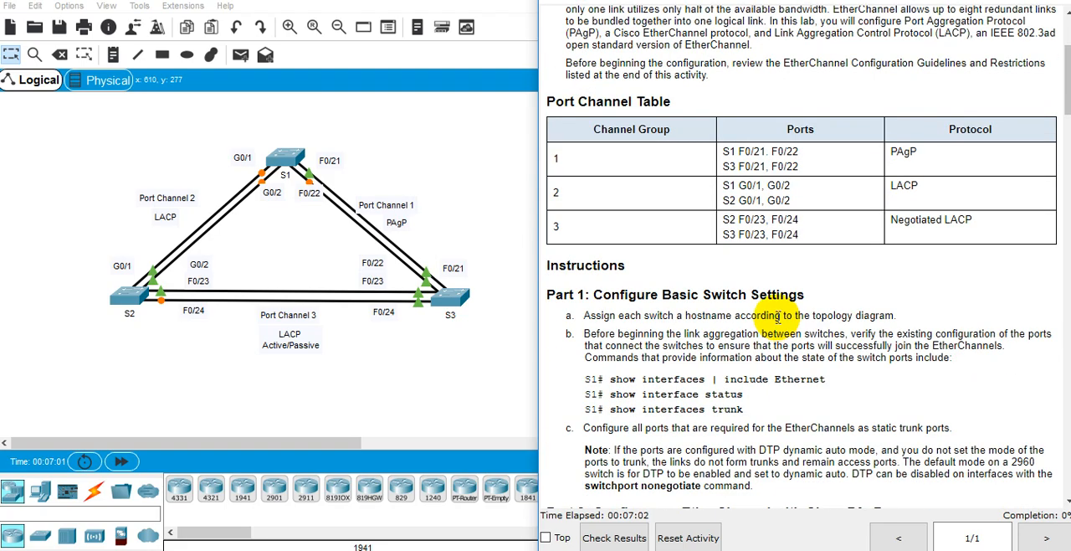
{"action": "scroll", "coordinate": [778, 318], "scroll_direction": "down", "scroll_amount": 1}
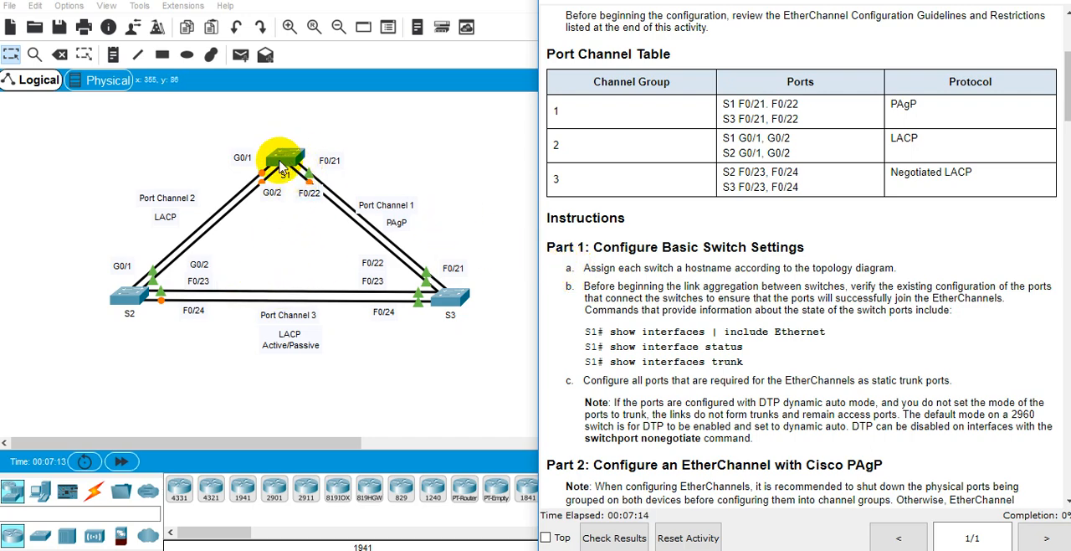
Step: Open switch S2's command line and enter privileged mode followed by global configuration mode with configure terminal
{"action": "left_click", "coordinate": [126, 293]}
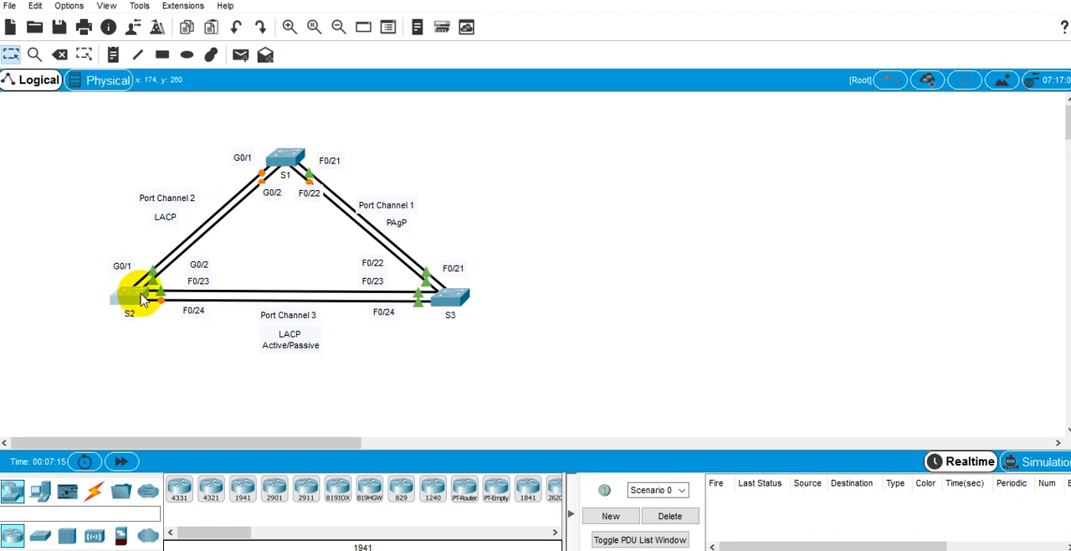
{"action": "left_click", "coordinate": [436, 82]}
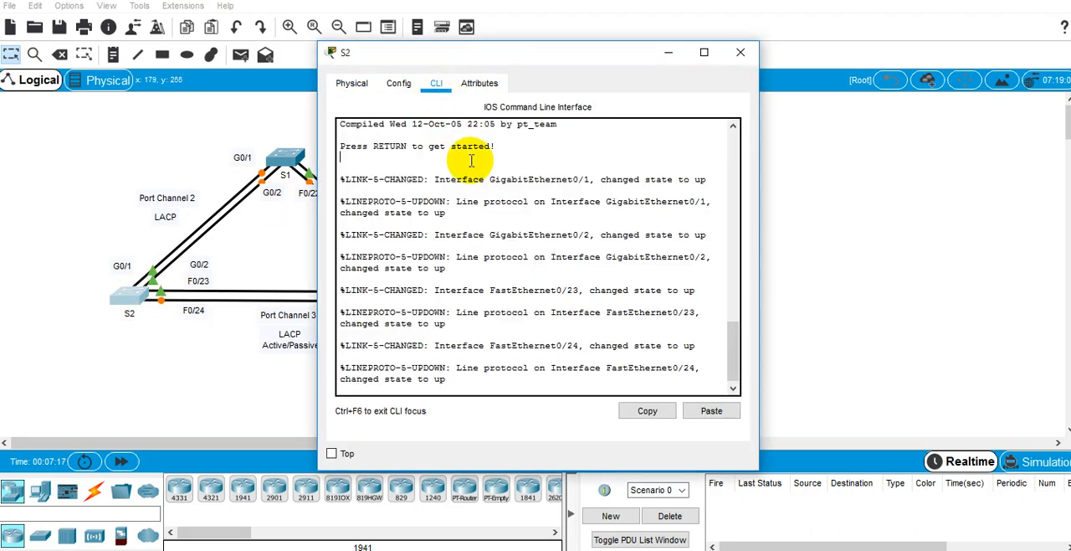
{"action": "key", "text": "Return"}
{"action": "key", "text": "Return"}
{"action": "key", "text": "Return"}
{"action": "type", "text": "en"}
{"action": "key", "text": "Return"}
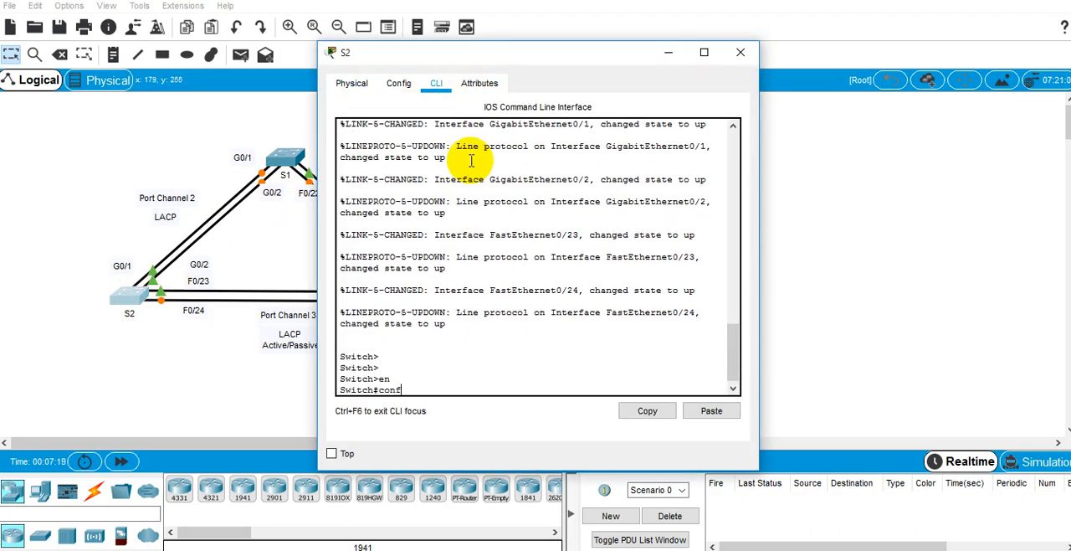
{"action": "type", "text": "configure"}
{"action": "key", "text": "Tab"}
{"action": "type", "text": "te"}
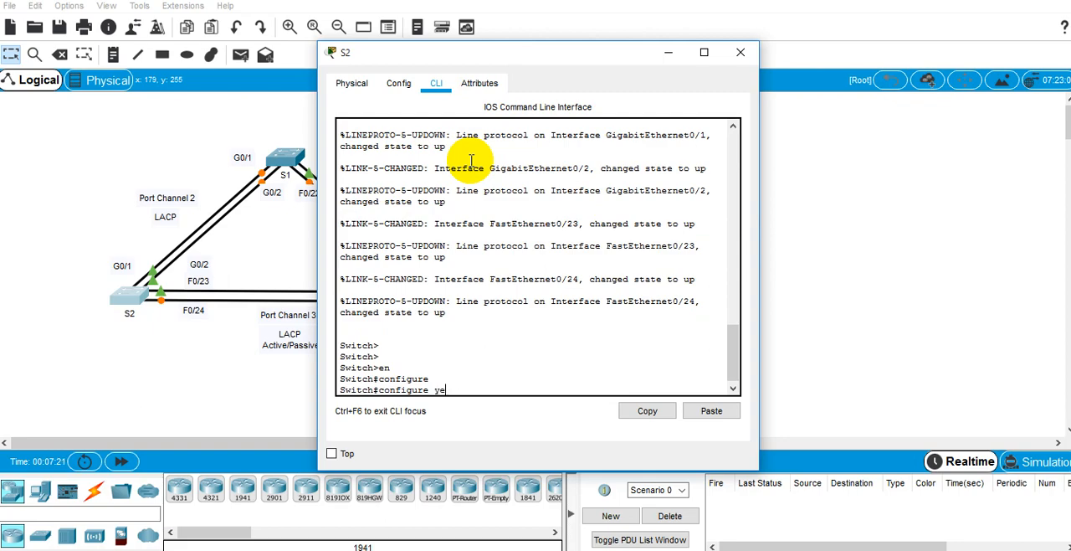
{"action": "type", "text": "r"}
{"action": "key", "text": "Tab"}
{"action": "key", "text": "Return"}
Step: Set the switch hostname to S2 and save the configuration with do wr mem
{"action": "type", "text": "hostnam"}
{"action": "key", "text": "Tab"}
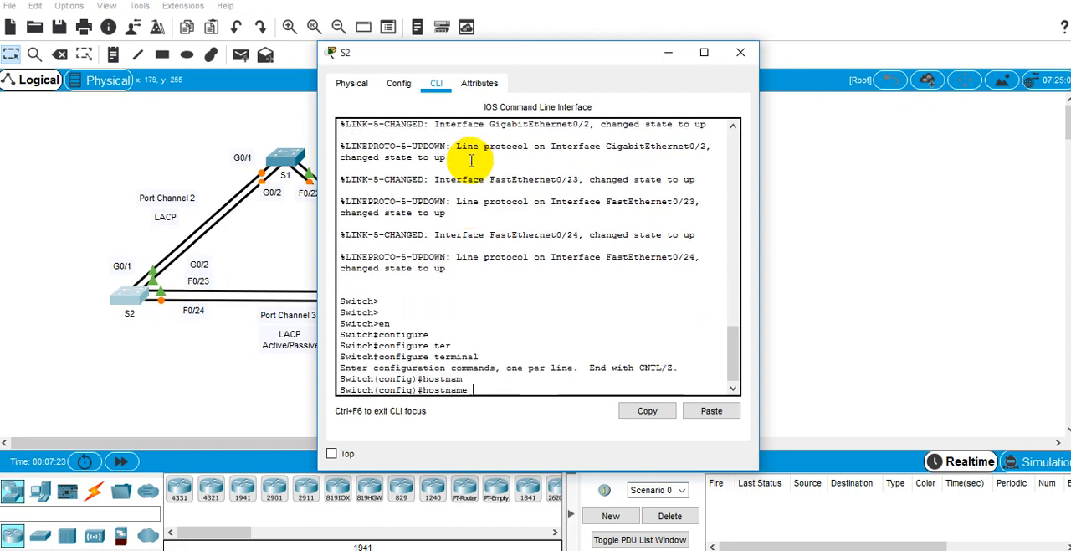
{"action": "type", "text": "S2"}
{"action": "key", "text": "Return"}
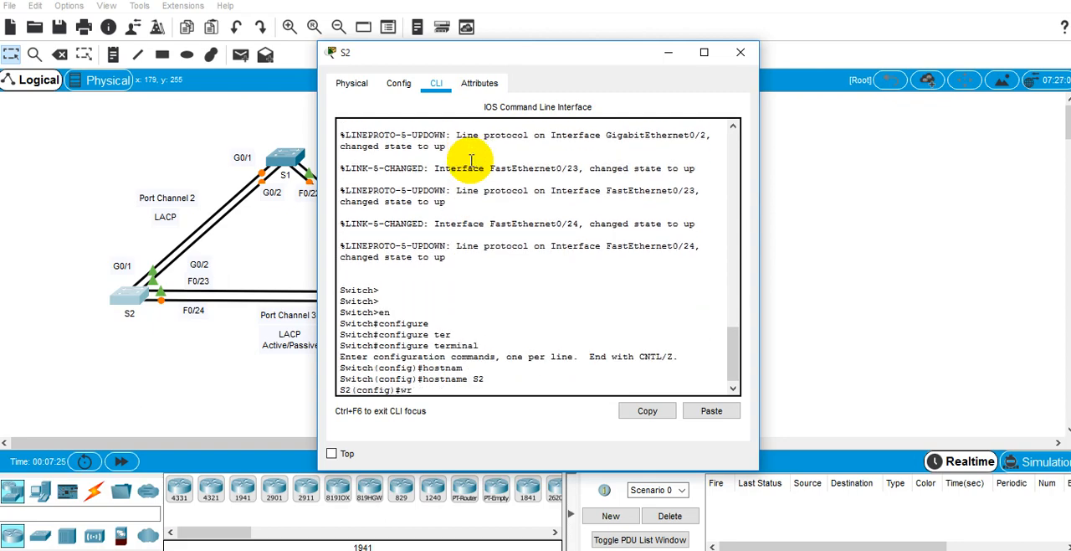
{"action": "type", "text": "do wr mem"}
{"action": "key", "text": "Return"}
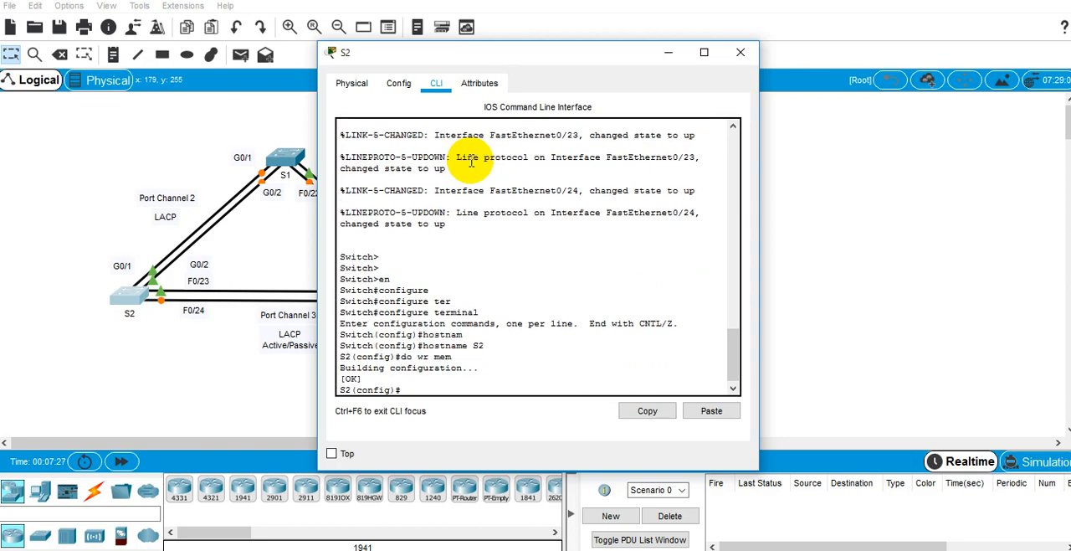
{"action": "key", "text": "Return"}
Step: Open switch S1's command line and enter global configuration mode from privileged mode
{"action": "left_click", "coordinate": [287, 159]}
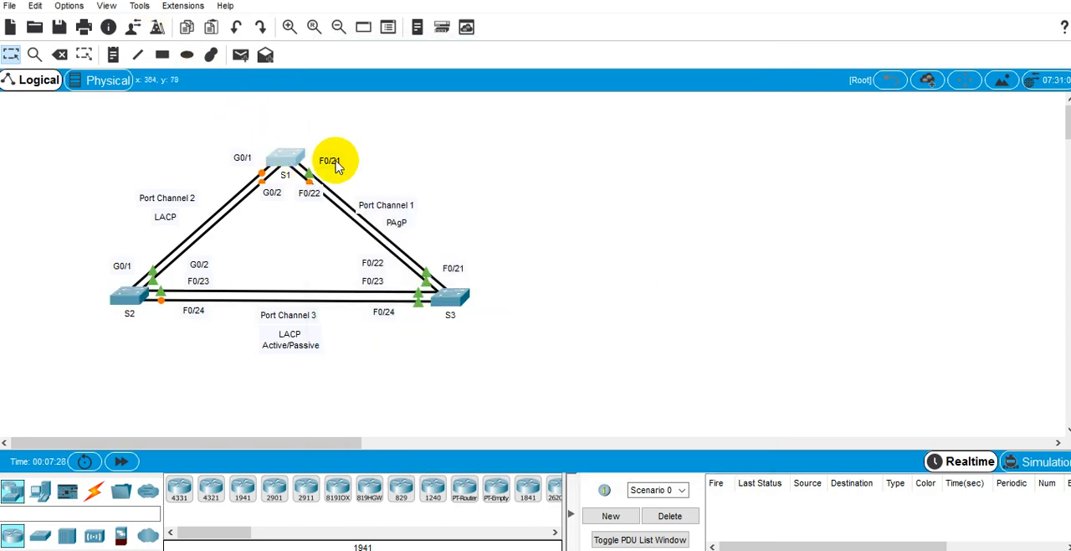
{"action": "left_click", "coordinate": [443, 86]}
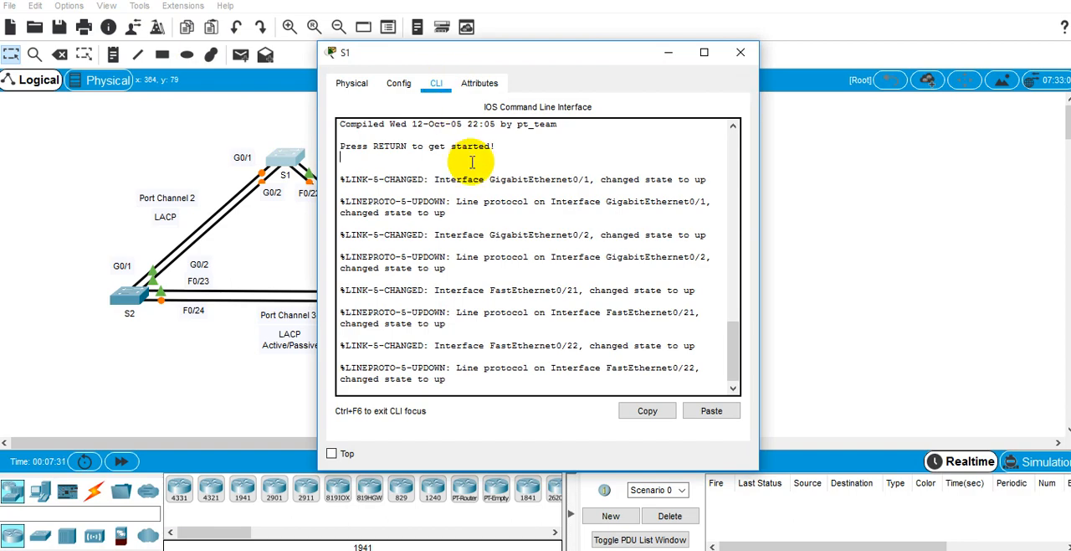
{"action": "key", "text": "Return"}
{"action": "type", "text": "en"}
{"action": "key", "text": "Return"}
{"action": "type", "text": "configure"}
{"action": "key", "text": "Tab"}
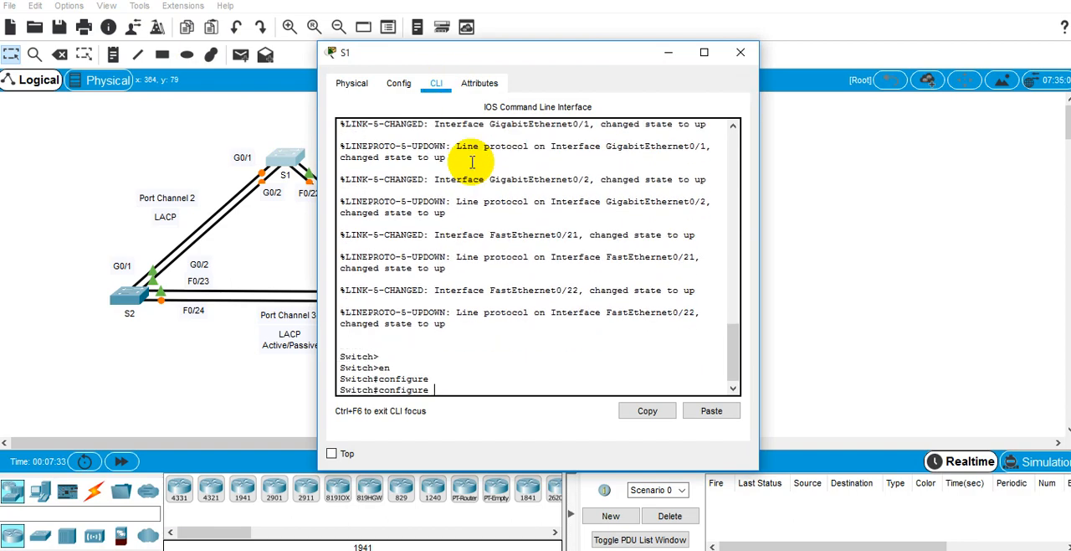
{"action": "type", "text": "t"}
{"action": "key", "text": "Return"}
Step: Set the switch hostname to S1, end configuration mode and close the S1 device window
{"action": "type", "text": "hostn"}
{"action": "key", "text": "Tab"}
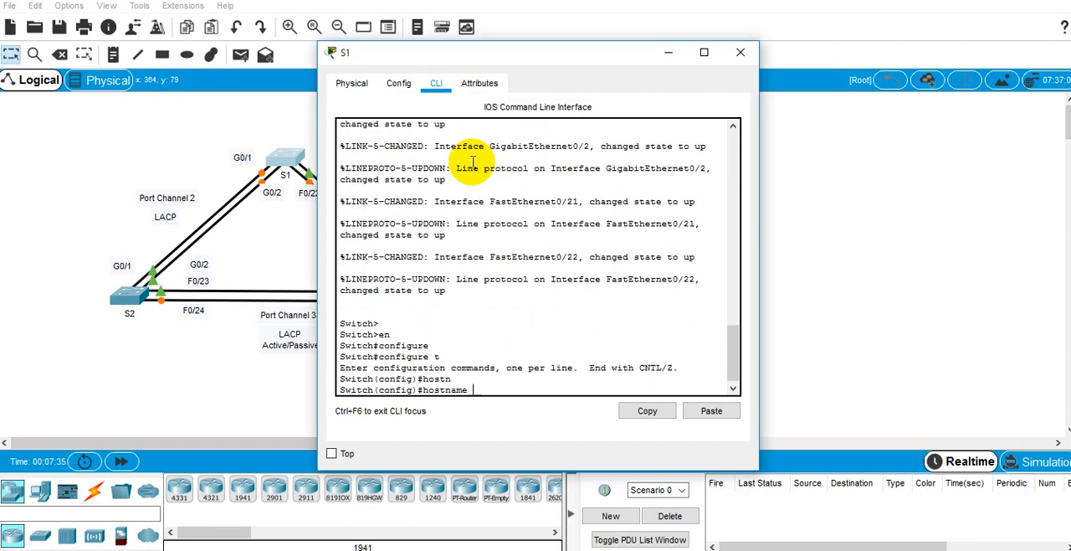
{"action": "type", "text": "S1"}
{"action": "key", "text": "Return"}
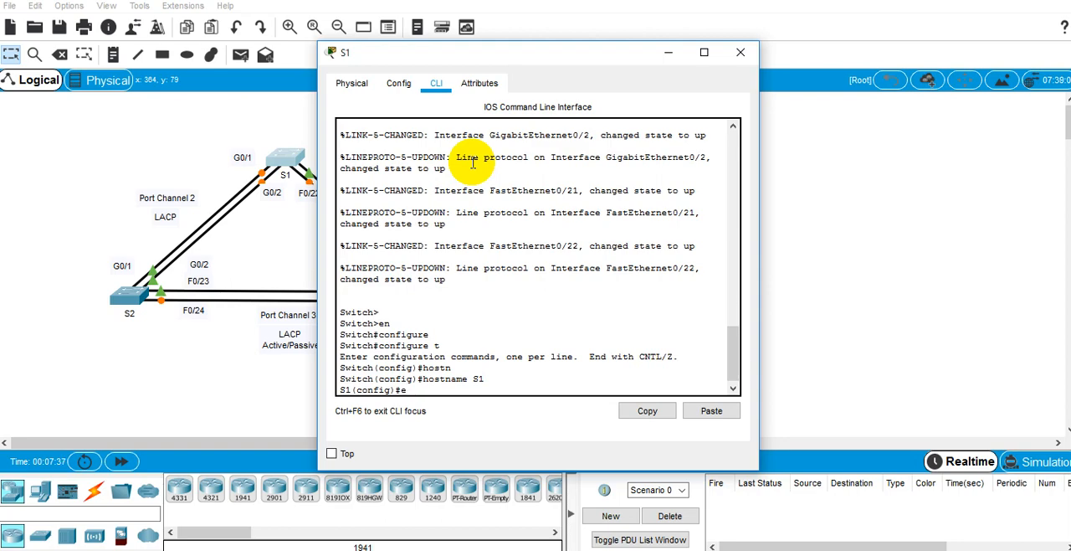
{"action": "type", "text": "end"}
{"action": "key", "text": "Return"}
{"action": "key", "text": "Return"}
{"action": "key", "text": "alt+F4"}
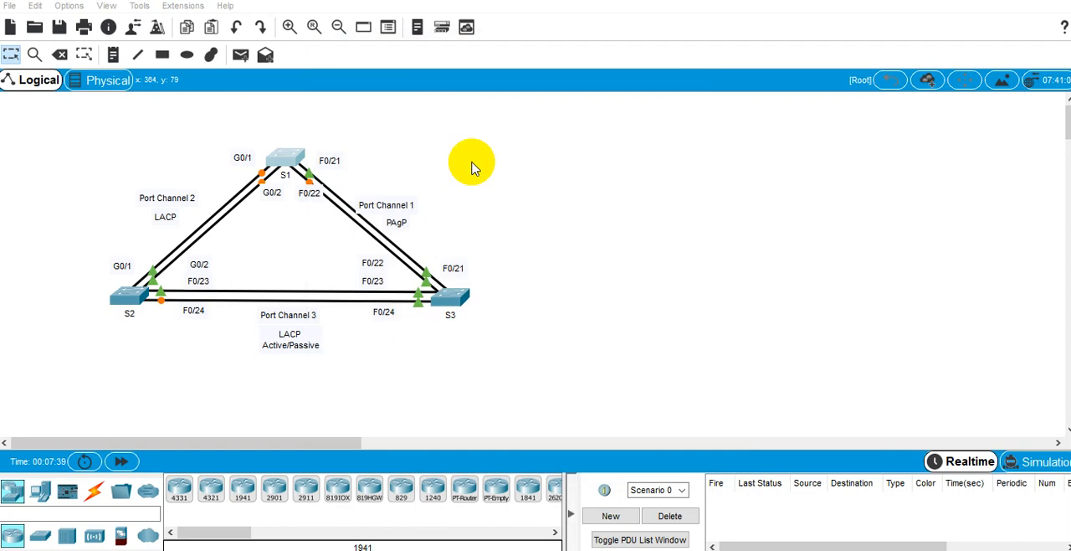
Step: Open switch S3's command line and enter global configuration mode with configure terminal
{"action": "left_click", "coordinate": [444, 301]}
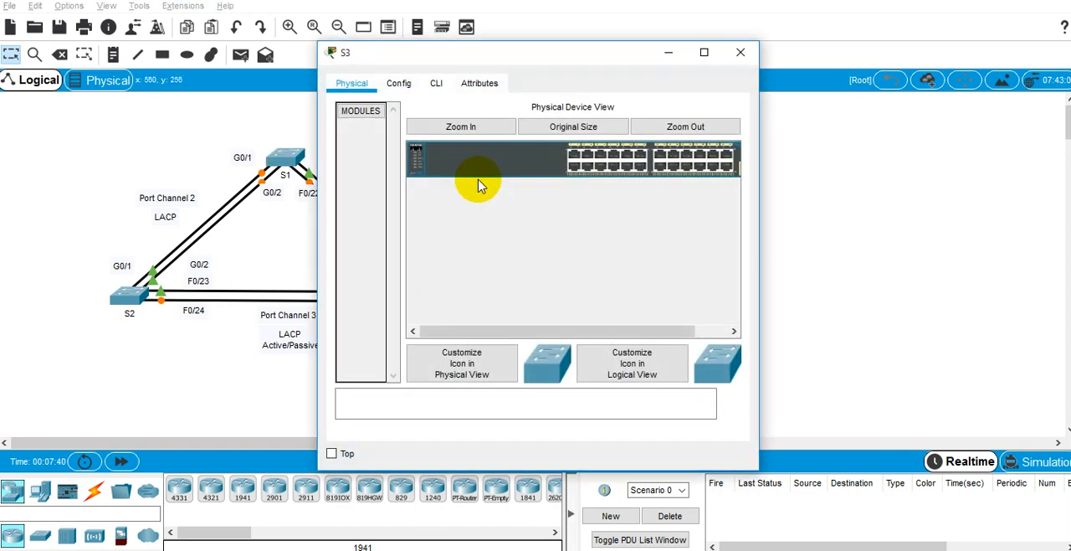
{"action": "left_click", "coordinate": [439, 82]}
{"action": "type", "text": "en"}
{"action": "key", "text": "Return"}
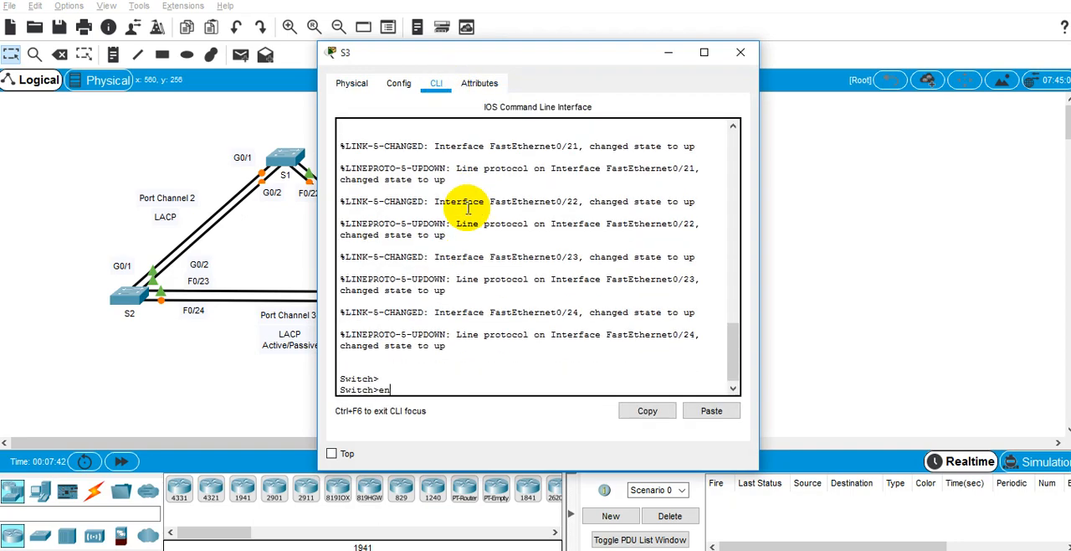
{"action": "type", "text": "ch#configu"}
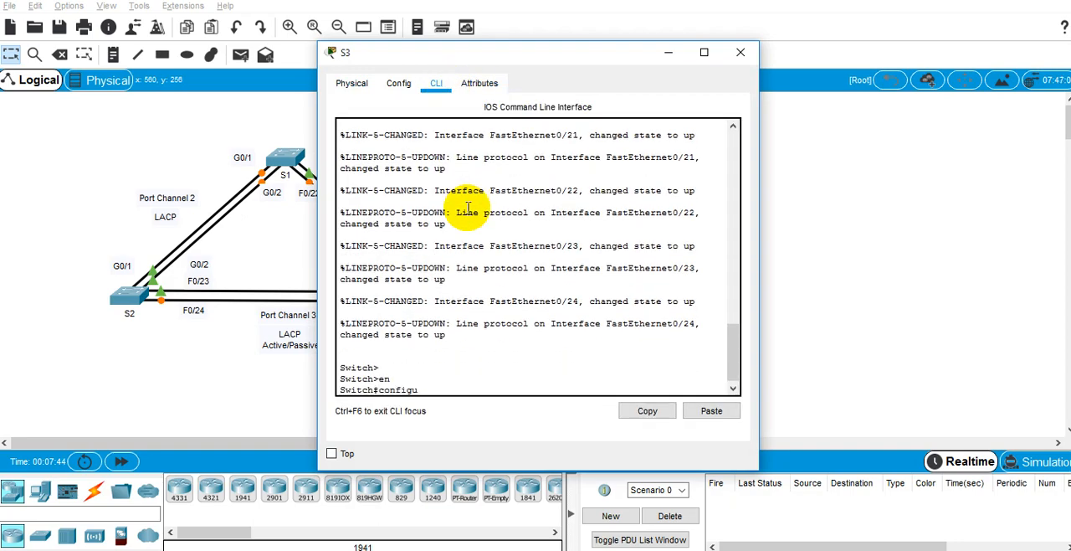
{"action": "key", "text": "Tab"}
{"action": "type", "text": "ter"}
{"action": "key", "text": "Tab"}
{"action": "key", "text": "Return"}
Step: Set the switch hostname to S3 and end configuration mode to return to the privileged prompt
{"action": "type", "text": "host"}
{"action": "key", "text": "Tab"}
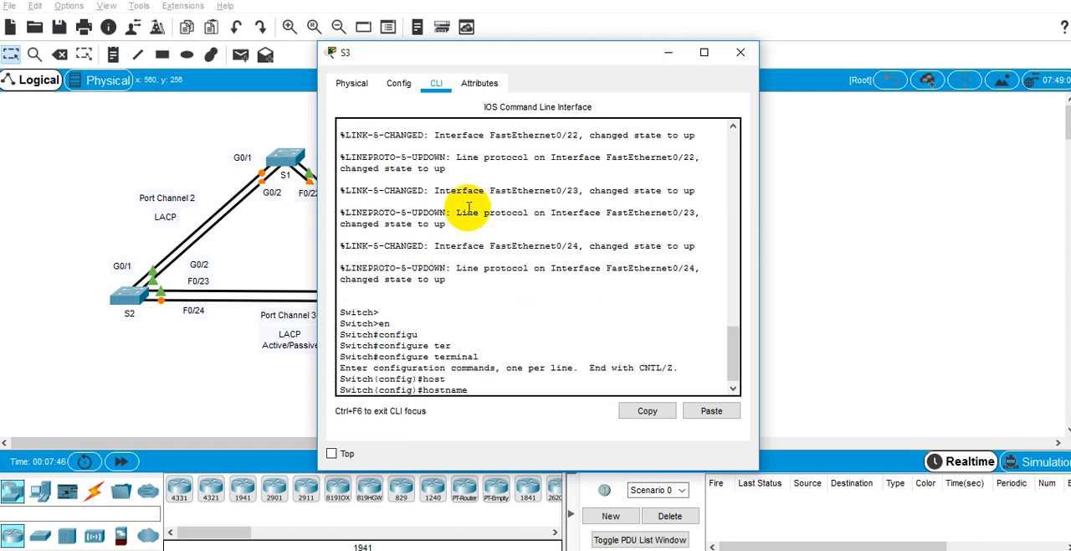
{"action": "type", "text": "S3"}
{"action": "key", "text": "Return"}
{"action": "type", "text": "end"}
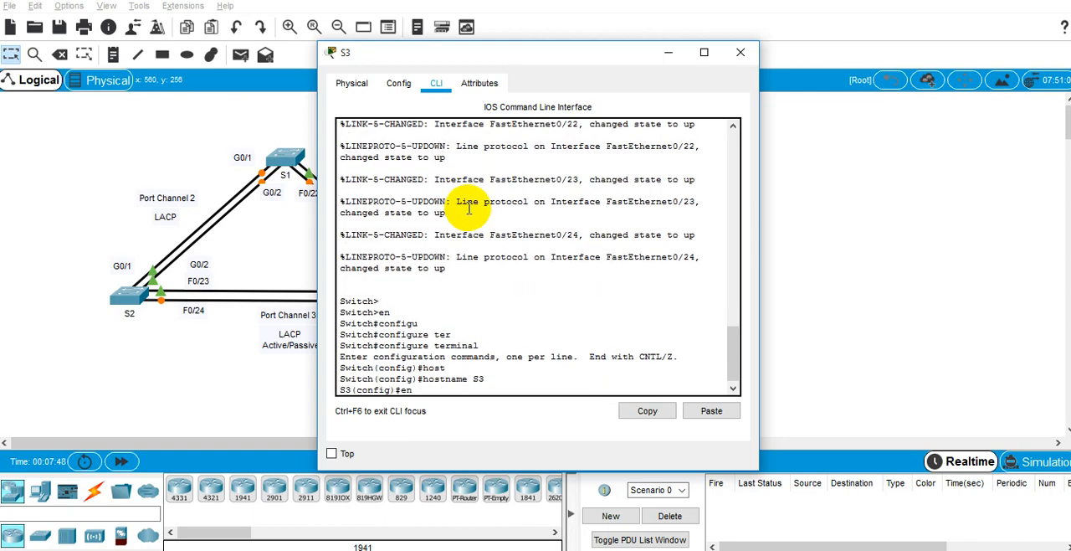
{"action": "key", "text": "Return"}
Step: Save S3's configuration with wr mem and bring up the activity instructions at Part 1 step b on verifying the ports
{"action": "key", "text": "Return"}
{"action": "key", "text": "Return"}
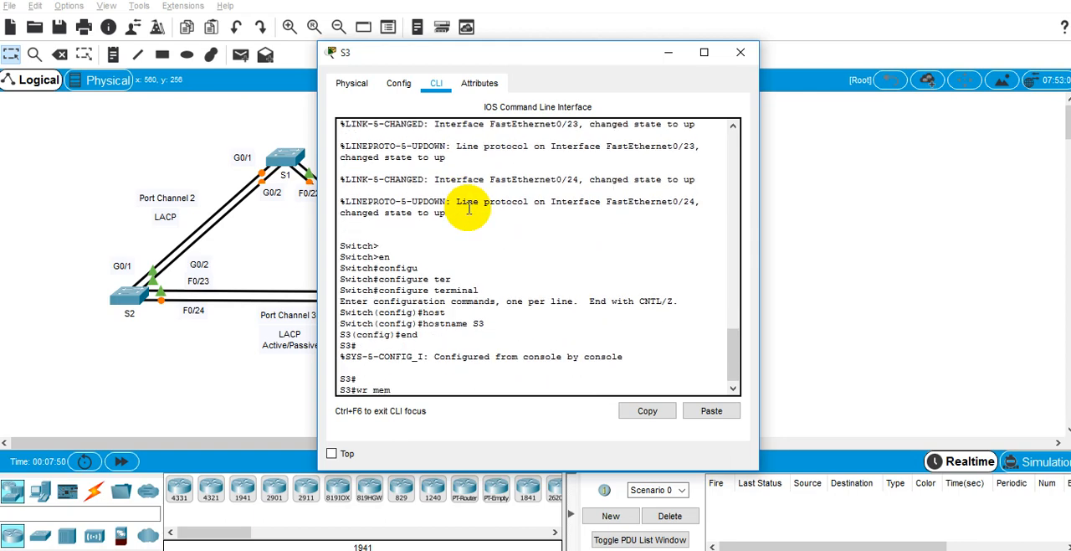
{"action": "type", "text": "wr mem"}
{"action": "key", "text": "Return"}
{"action": "key", "text": "alt+Tab"}
{"action": "key", "text": "alt+Tab"}
{"action": "key", "text": "alt+Tab"}
{"action": "key", "text": "alt+Tab"}
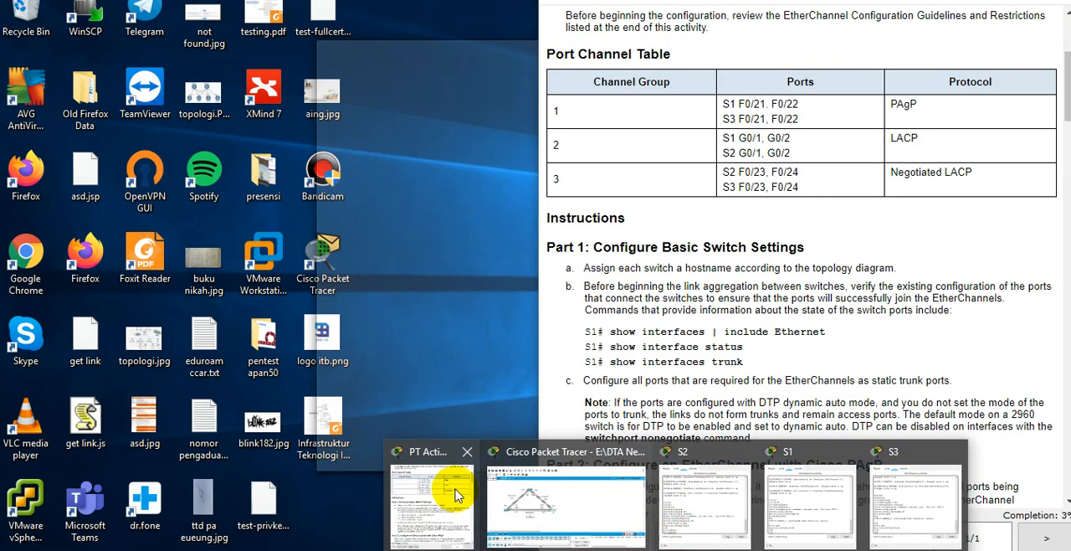
{"action": "left_click", "coordinate": [447, 491]}
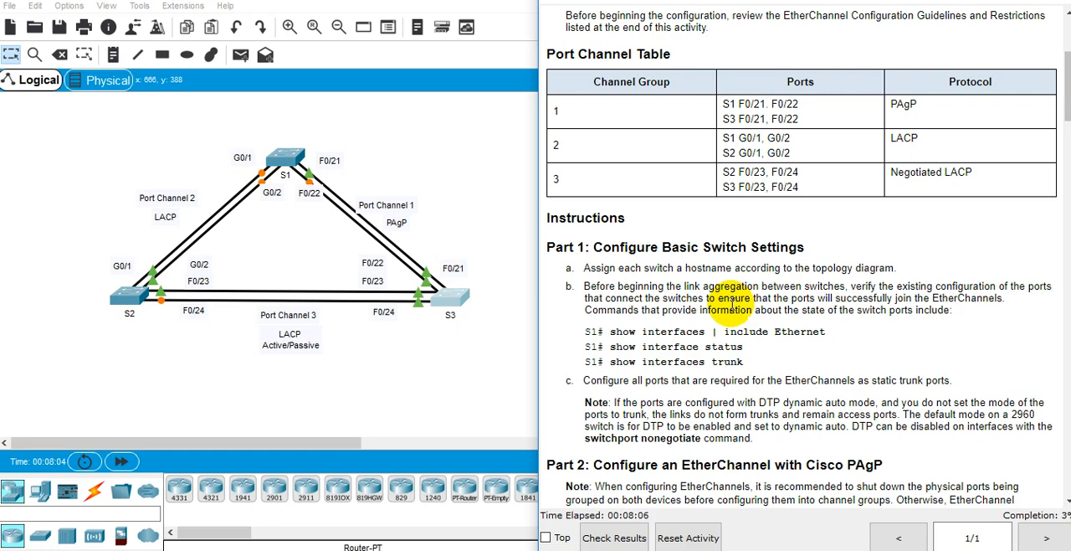
{"action": "triple_click", "coordinate": [937, 284]}
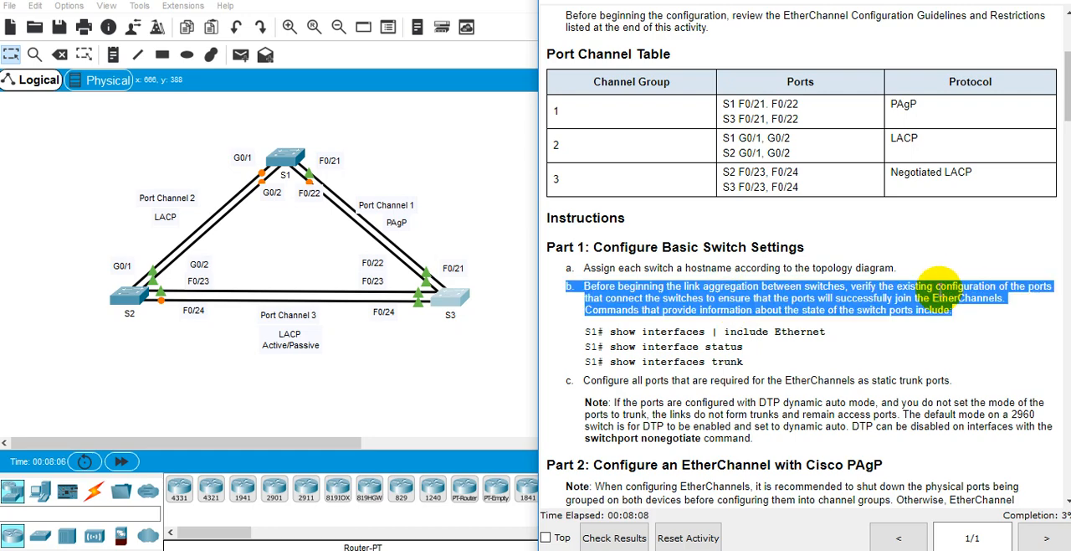
{"action": "double_click", "coordinate": [937, 283]}
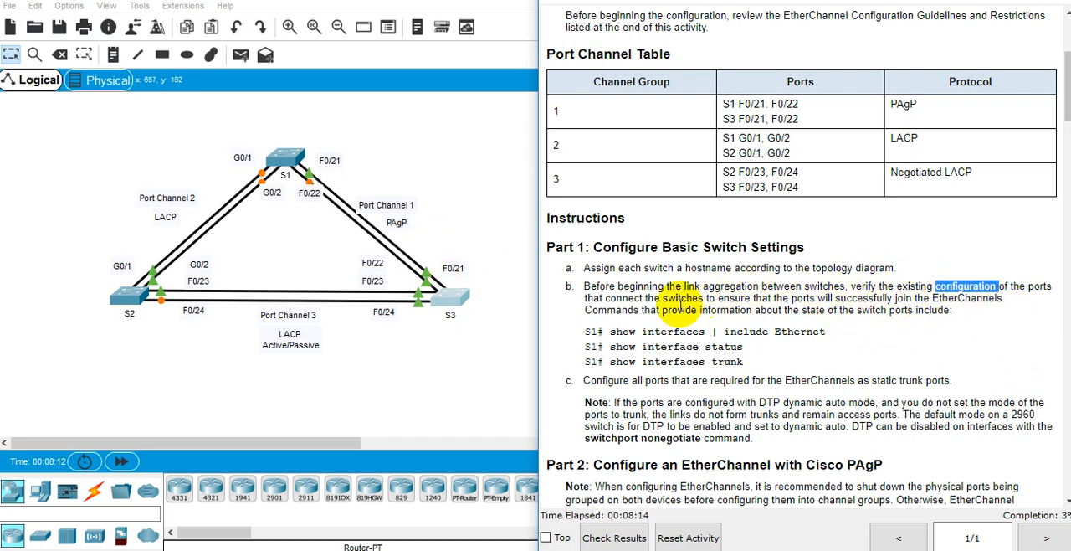
Step: Open switch S1's command line at the privileged prompt and place its window beside the activity instructions
{"action": "left_click", "coordinate": [278, 154]}
{"action": "left_click_drag", "start_coordinate": [580, 58], "coordinate": [411, 77]}
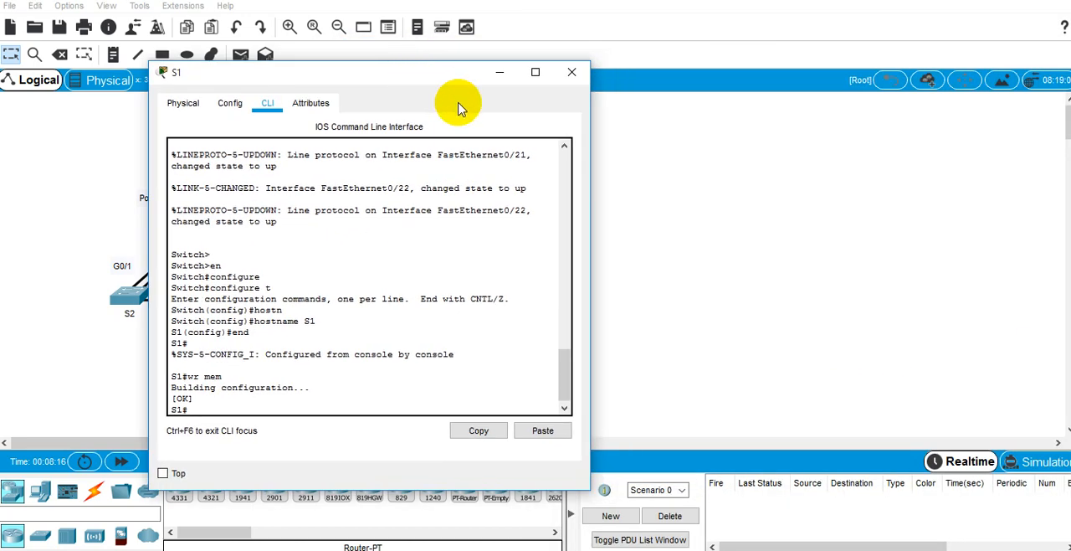
{"action": "key", "text": "alt+Tab"}
{"action": "key", "text": "alt+Tab"}
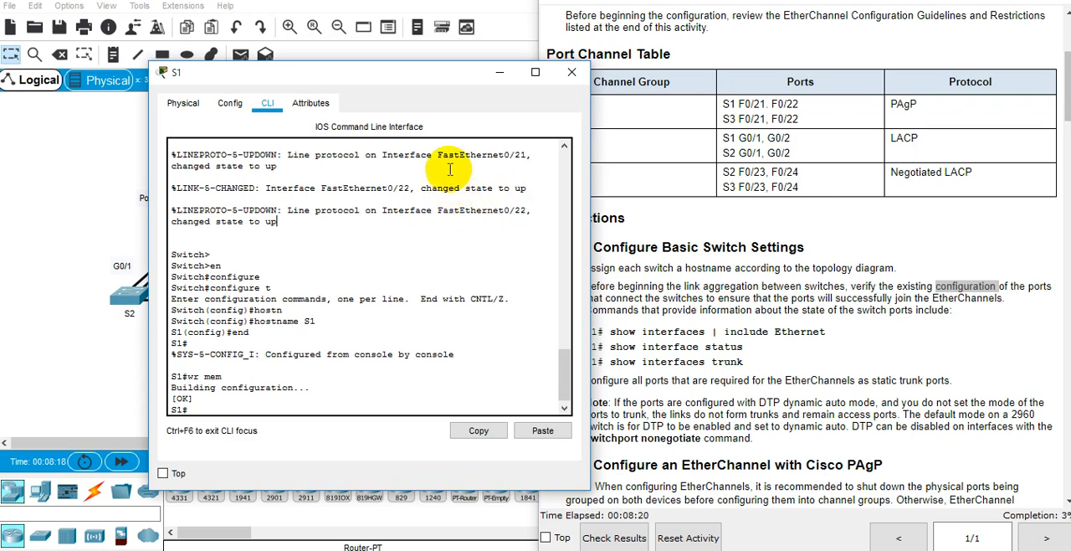
{"action": "left_click_drag", "start_coordinate": [441, 77], "coordinate": [358, 48]}
{"action": "key", "text": "Return"}
{"action": "key", "text": "Return"}
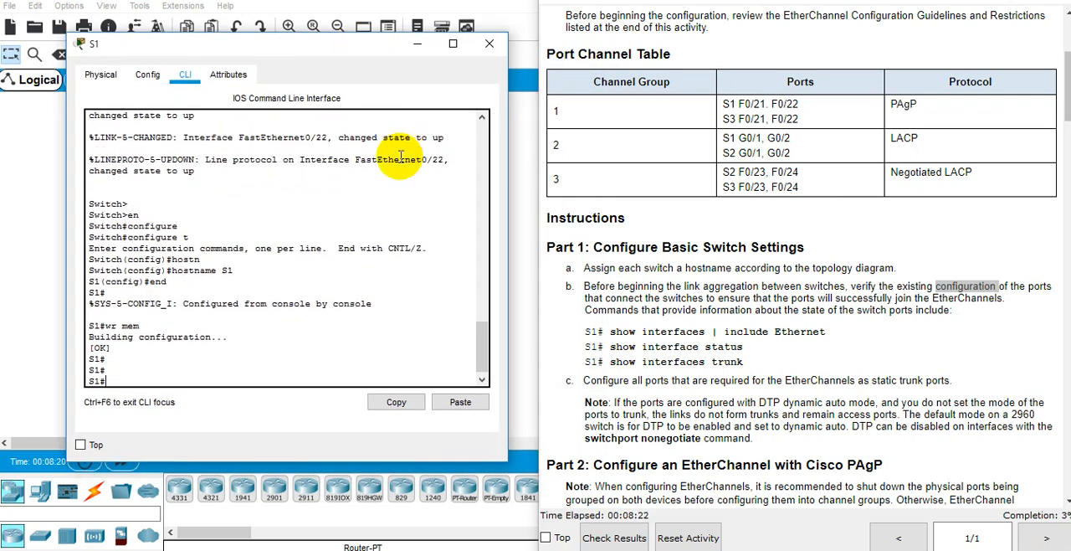
{"action": "type", "text": "conf t"}
{"action": "key", "text": "Return"}
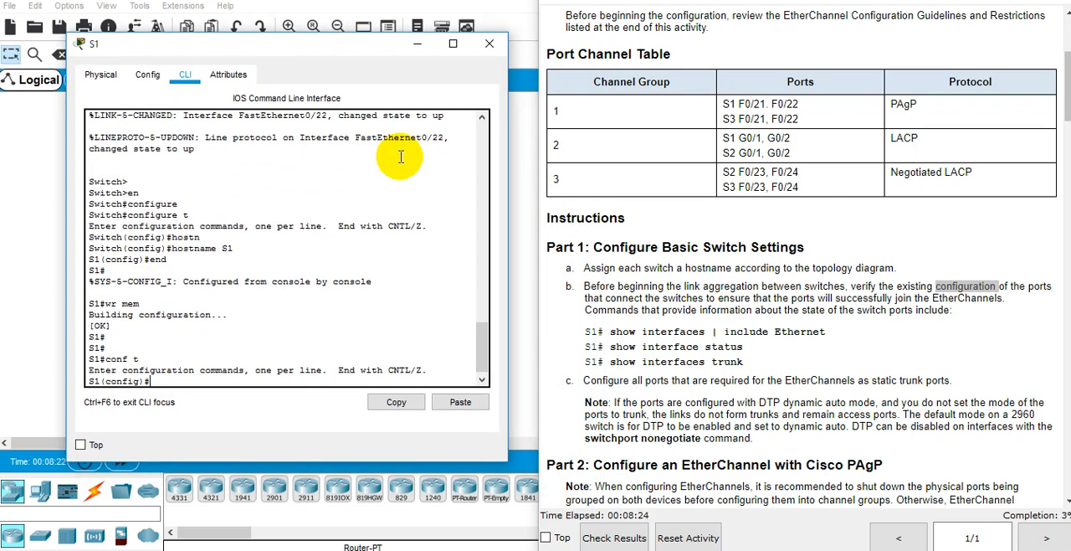
{"action": "type", "text": "end"}
{"action": "key", "text": "Return"}
Step: Run show interfaces | include Ethernet on S1 and page through to the end of the output
{"action": "type", "text": "show inter"}
{"action": "key", "text": "Tab"}
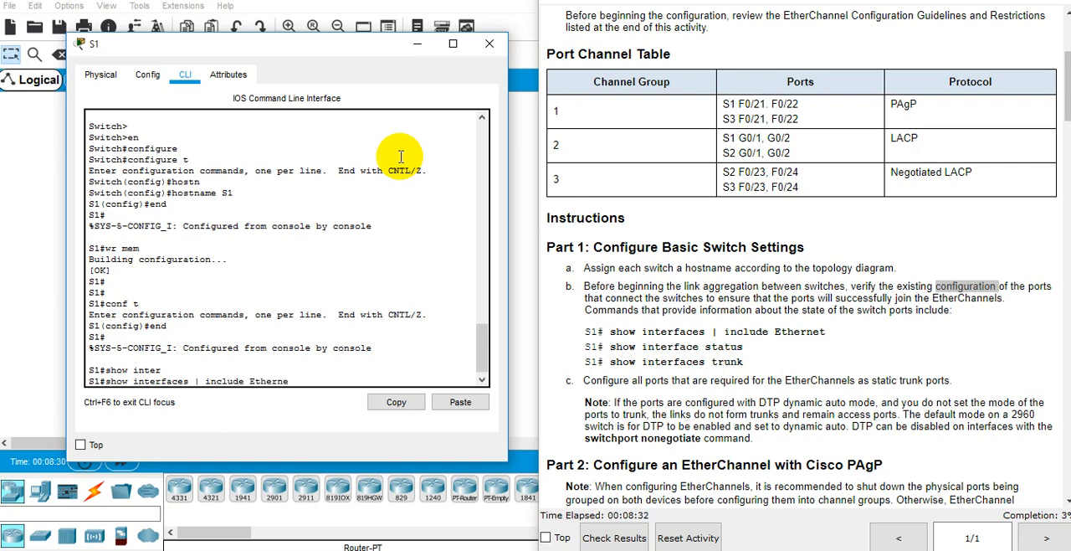
{"action": "type", "text": "t"}
{"action": "key", "text": "Return"}
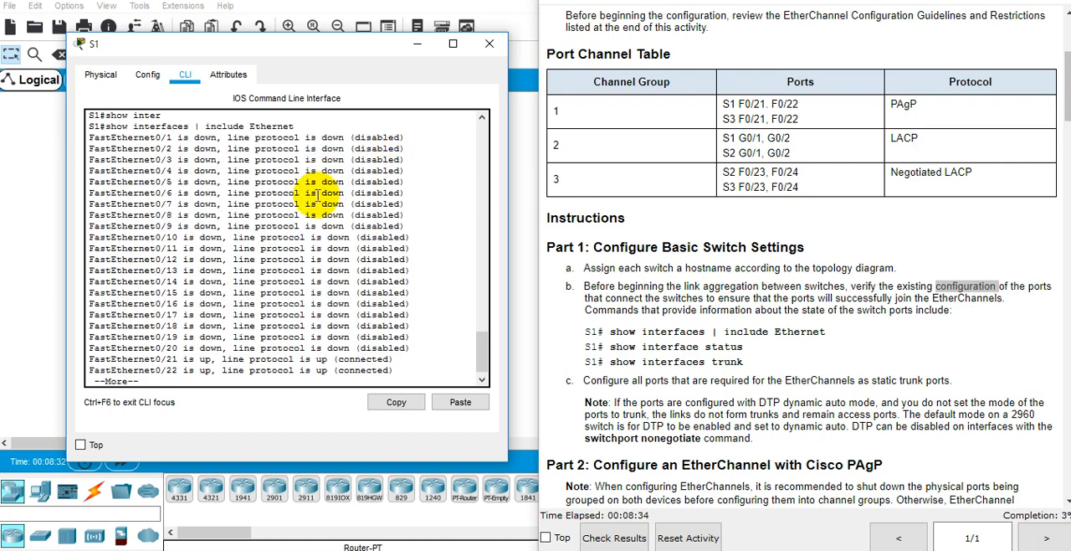
{"action": "key", "text": "space"}
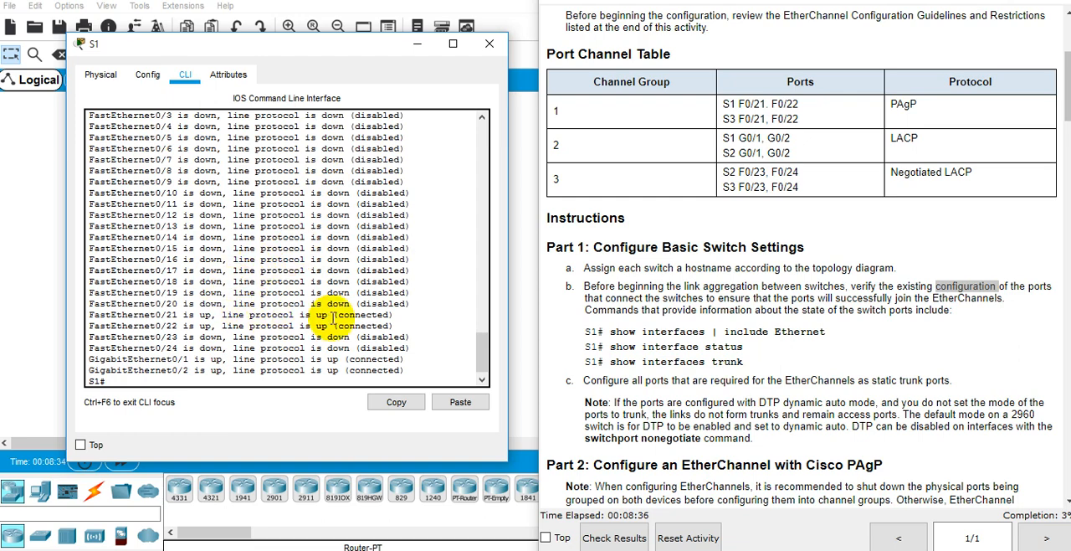
Step: Compare the FastEthernet0/21-22 and GigabitEthernet0/1-2 lines of the output with S1's links in the topology diagram
{"action": "left_click_drag", "start_coordinate": [414, 327], "coordinate": [89, 316]}
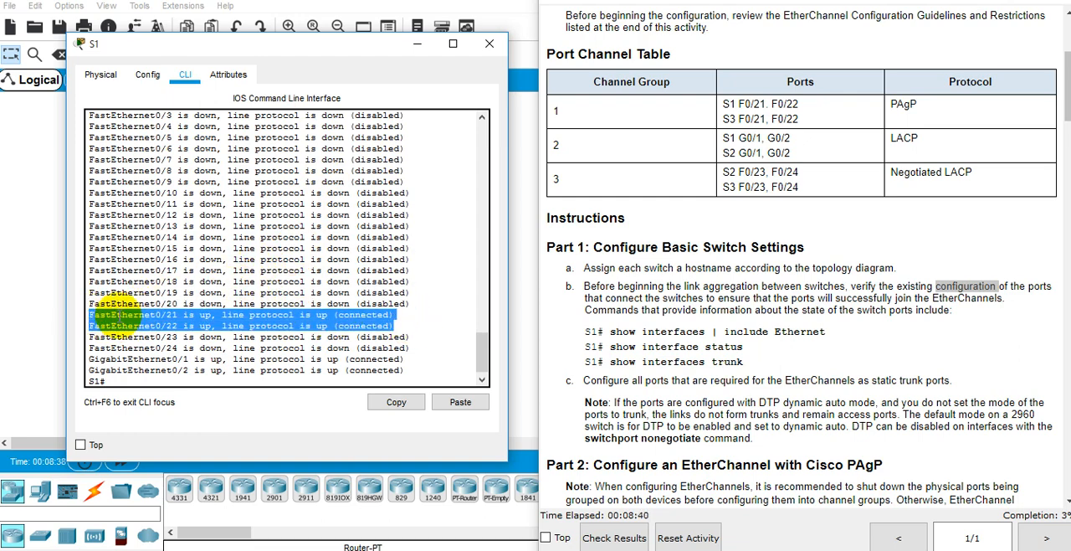
{"action": "left_click_drag", "start_coordinate": [339, 53], "coordinate": [754, 43]}
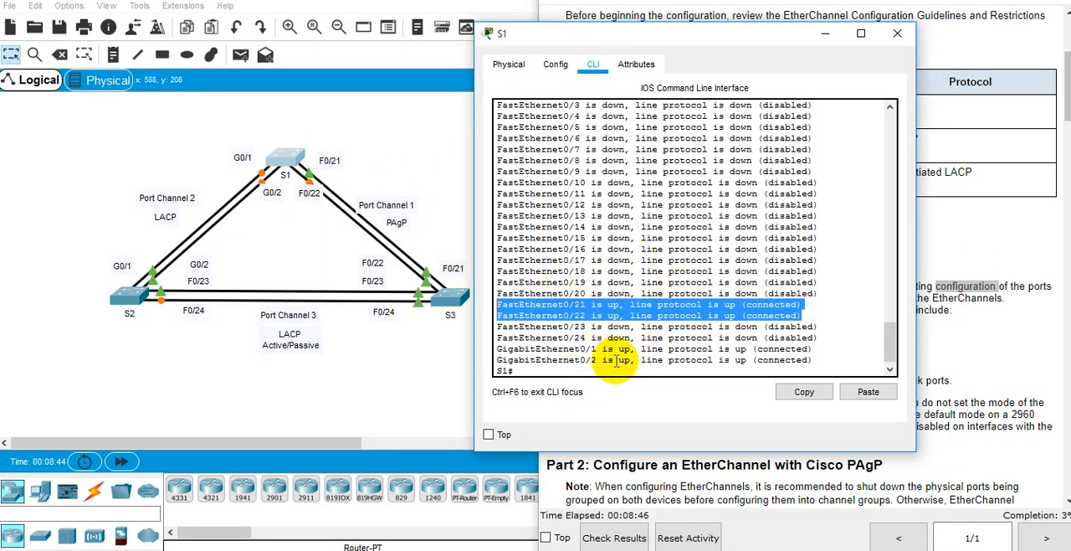
{"action": "left_click_drag", "start_coordinate": [802, 350], "coordinate": [520, 343]}
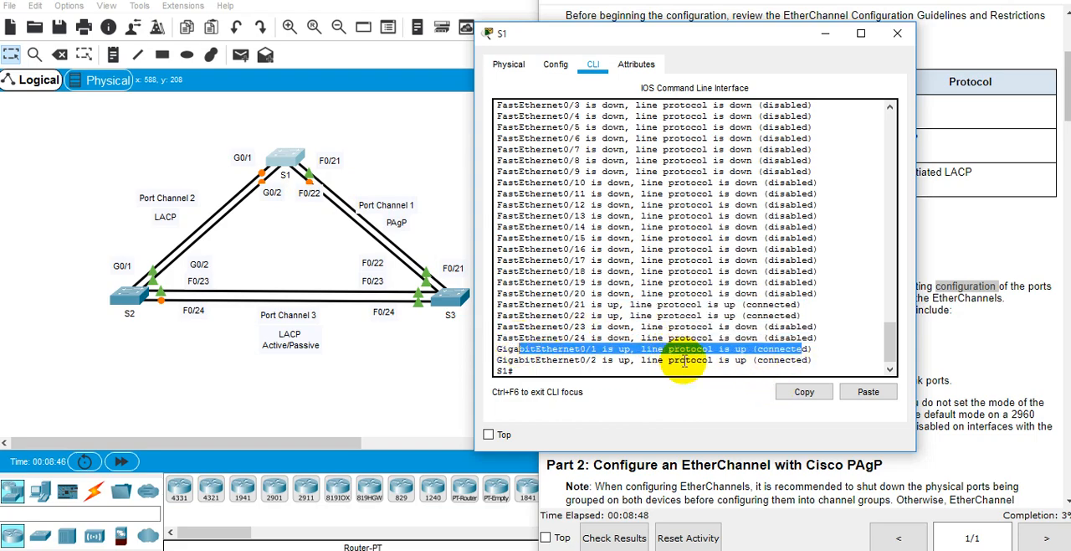
{"action": "left_click_drag", "start_coordinate": [833, 362], "coordinate": [638, 326]}
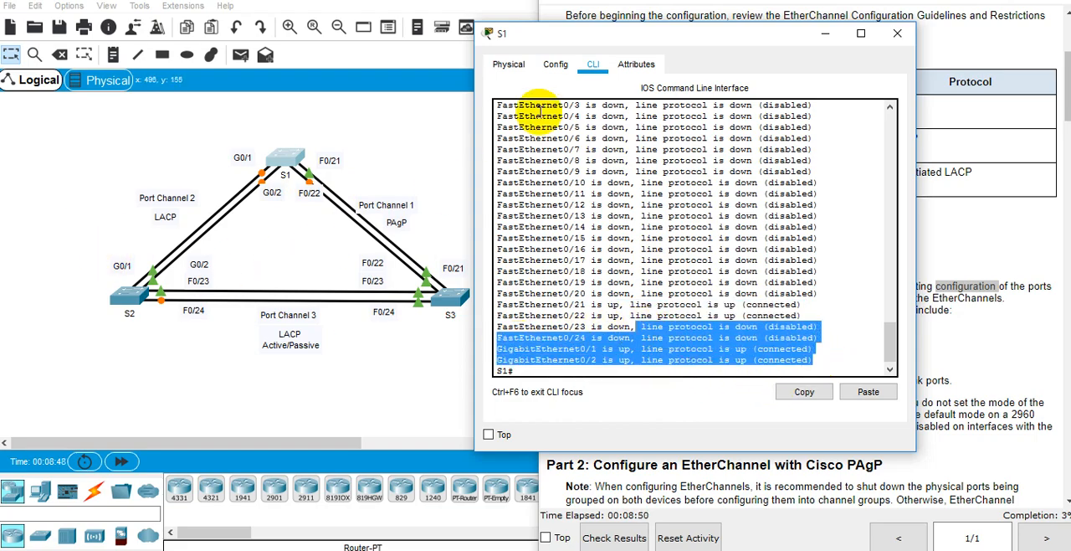
{"action": "left_click_drag", "start_coordinate": [620, 47], "coordinate": [236, 74]}
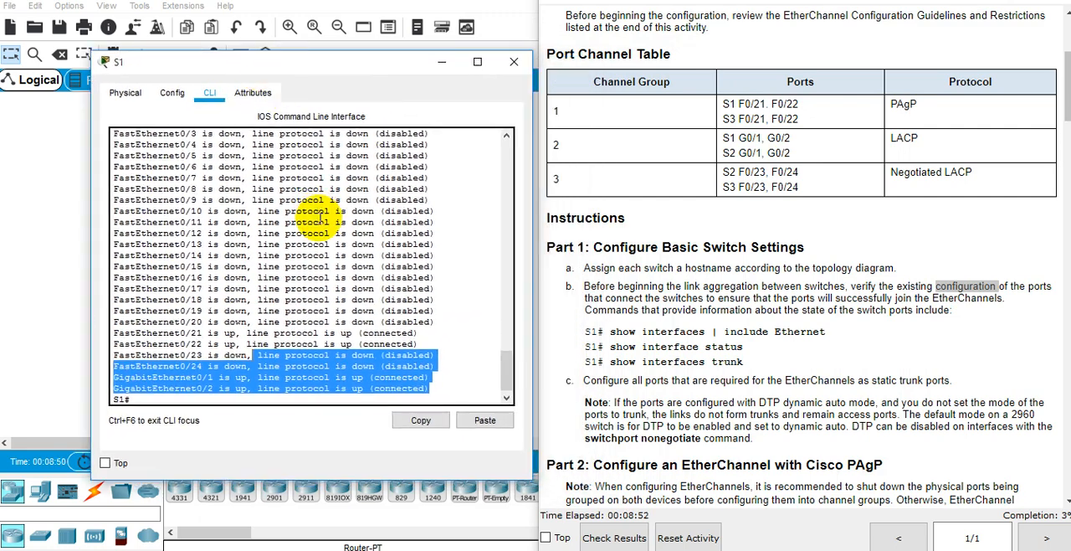
Step: Run show interfaces status on S1 and review the listed ports, including Gig0/1 and Gig0/2
{"action": "left_click", "coordinate": [308, 234]}
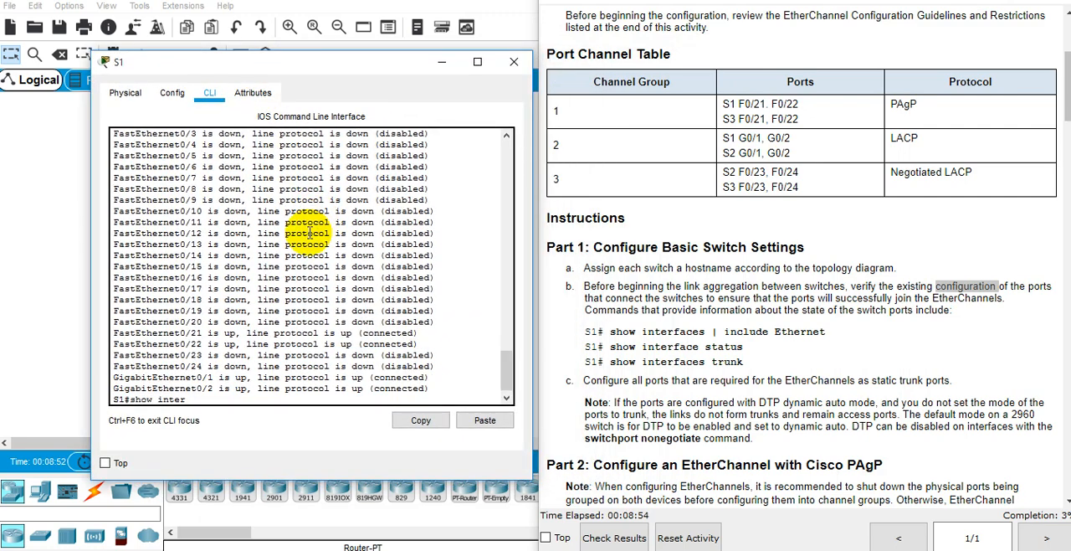
{"action": "key", "text": "Tab"}
{"action": "type", "text": "status"}
{"action": "key", "text": "Return"}
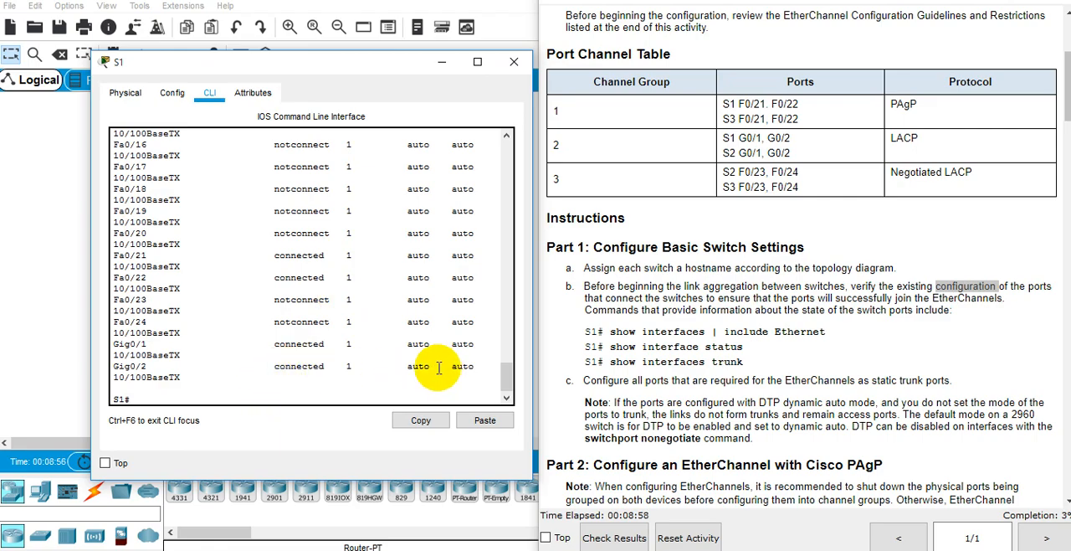
{"action": "left_click_drag", "start_coordinate": [426, 371], "coordinate": [211, 338]}
{"action": "scroll", "coordinate": [244, 329], "scroll_direction": "up", "scroll_amount": 3}
{"action": "scroll", "coordinate": [244, 329], "scroll_direction": "up", "scroll_amount": 9}
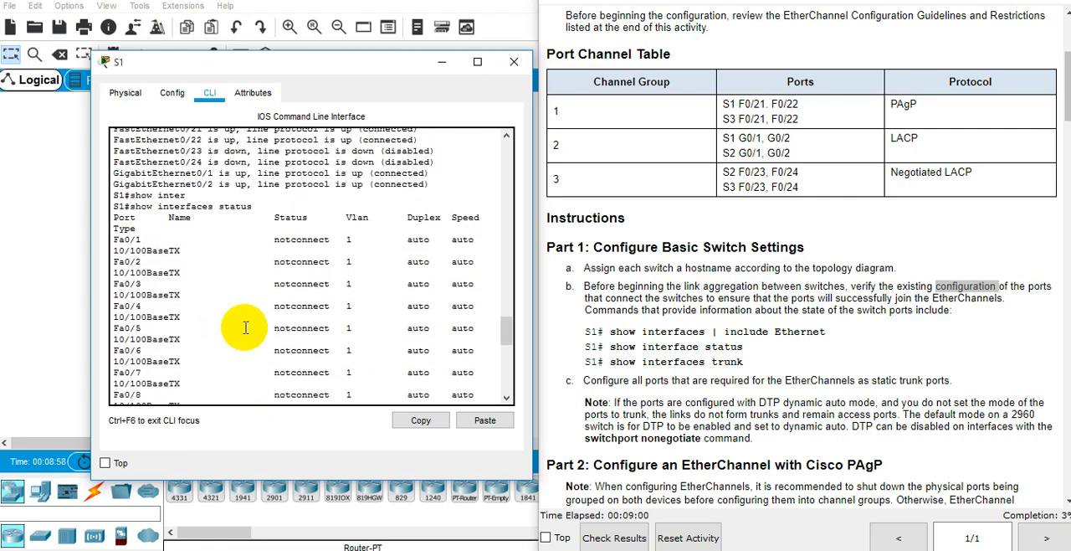
{"action": "scroll", "coordinate": [471, 328], "scroll_direction": "down", "scroll_amount": 9}
{"action": "scroll", "coordinate": [703, 418], "scroll_direction": "down", "scroll_amount": 3}
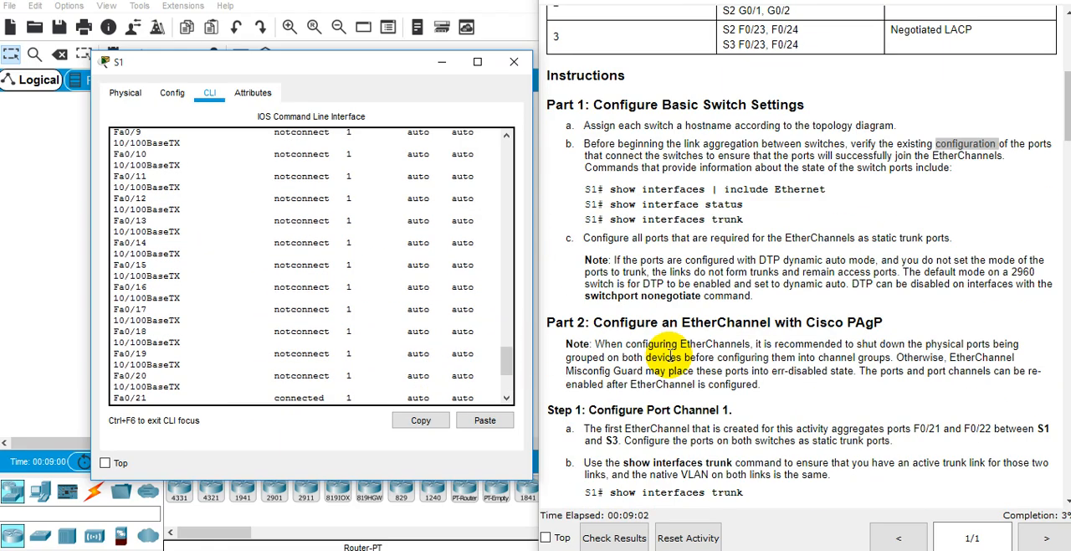
{"action": "scroll", "coordinate": [695, 402], "scroll_direction": "up", "scroll_amount": 3}
{"action": "scroll", "coordinate": [277, 305], "scroll_direction": "down", "scroll_amount": 3}
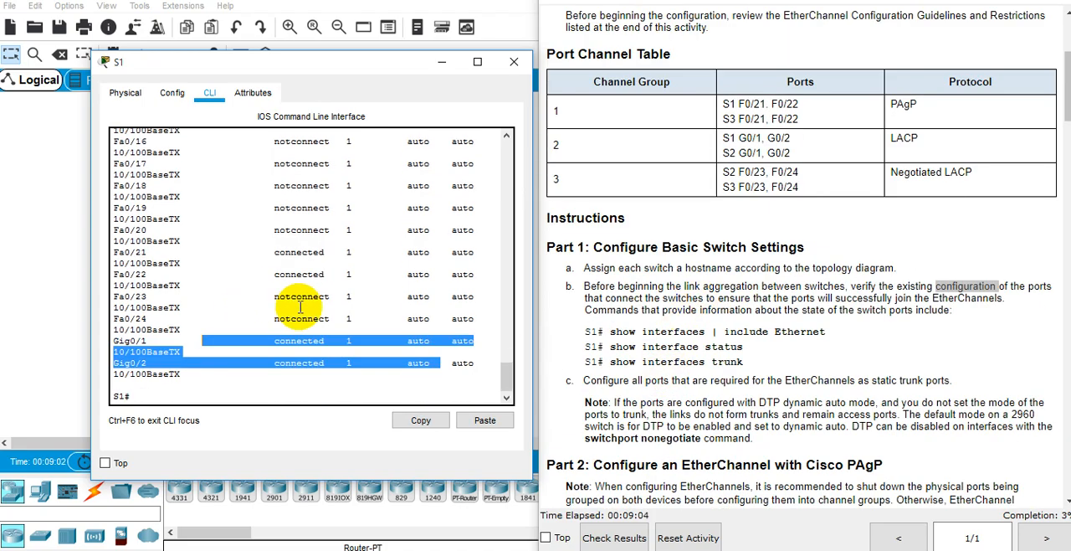
Step: Run show interfaces trunk on S1 and check its output against the links in the topology
{"action": "left_click", "coordinate": [285, 308]}
{"action": "type", "text": "show inter"}
{"action": "key", "text": "Tab"}
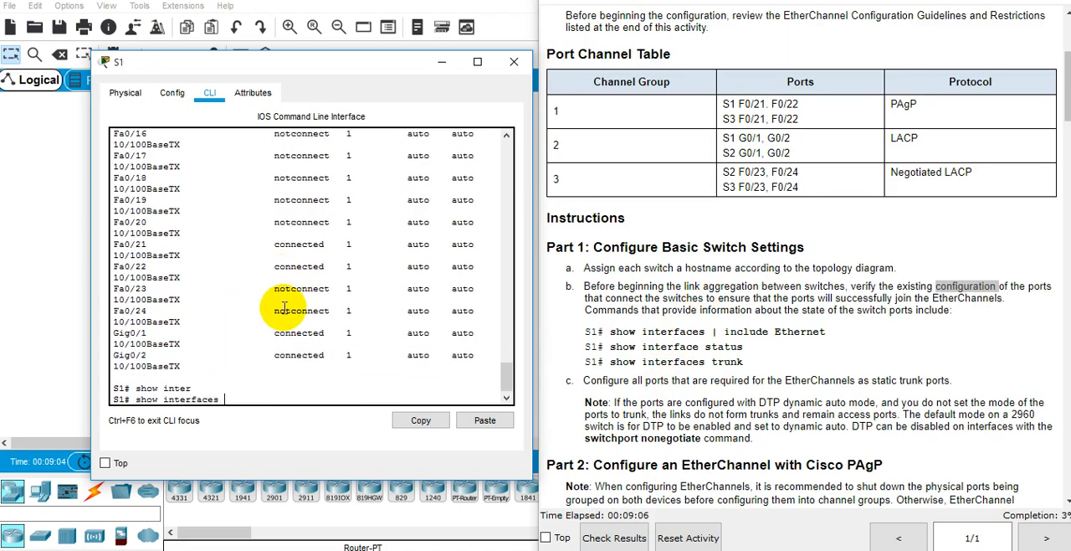
{"action": "type", "text": "trunk"}
{"action": "key", "text": "Tab"}
{"action": "key", "text": "Return"}
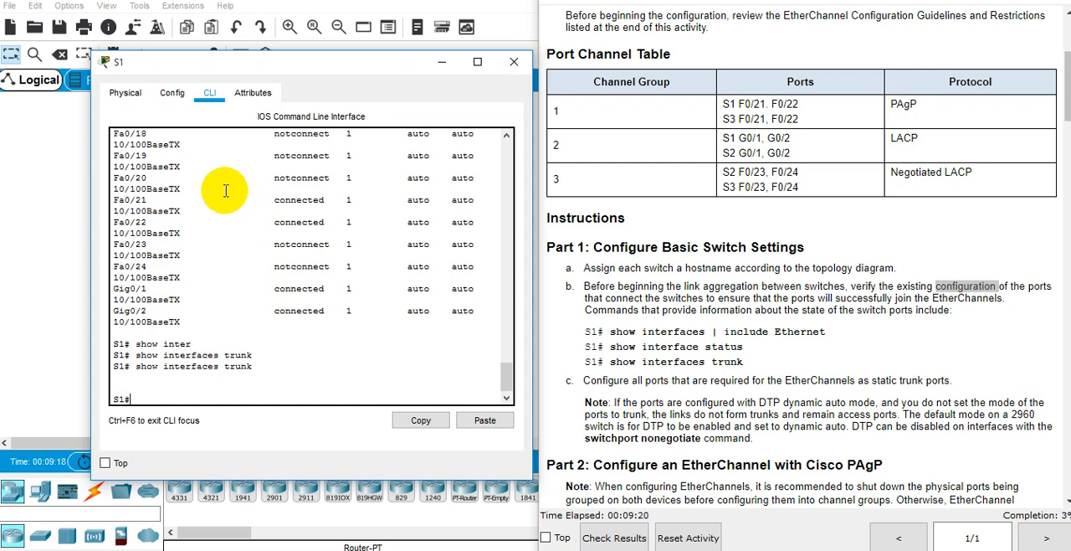
{"action": "triple_click", "coordinate": [197, 366]}
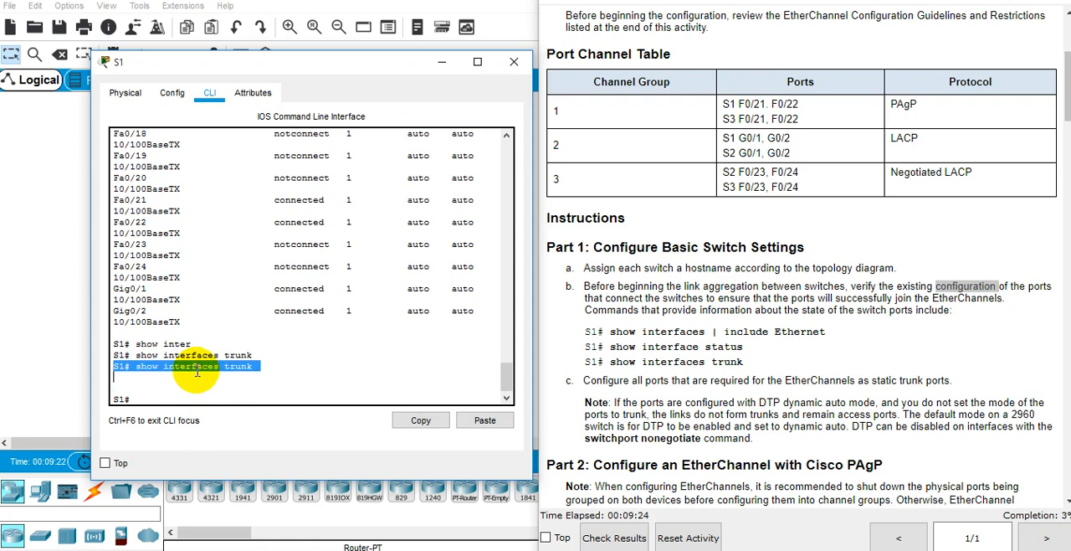
{"action": "key", "text": "alt+Tab"}
{"action": "key", "text": "alt+Tab"}
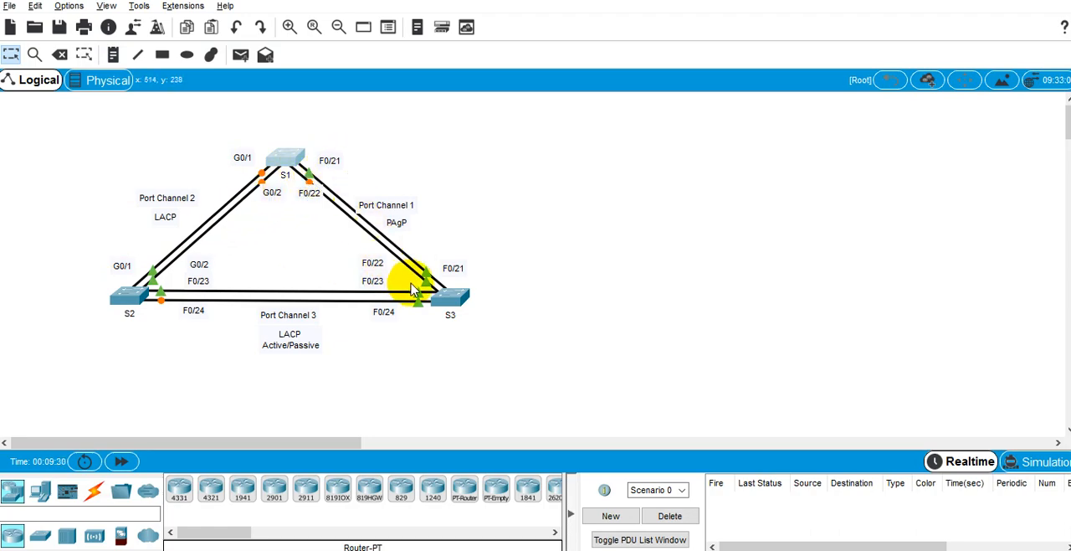
{"action": "key", "text": "alt+Tab"}
{"action": "key", "text": "alt+Tab"}
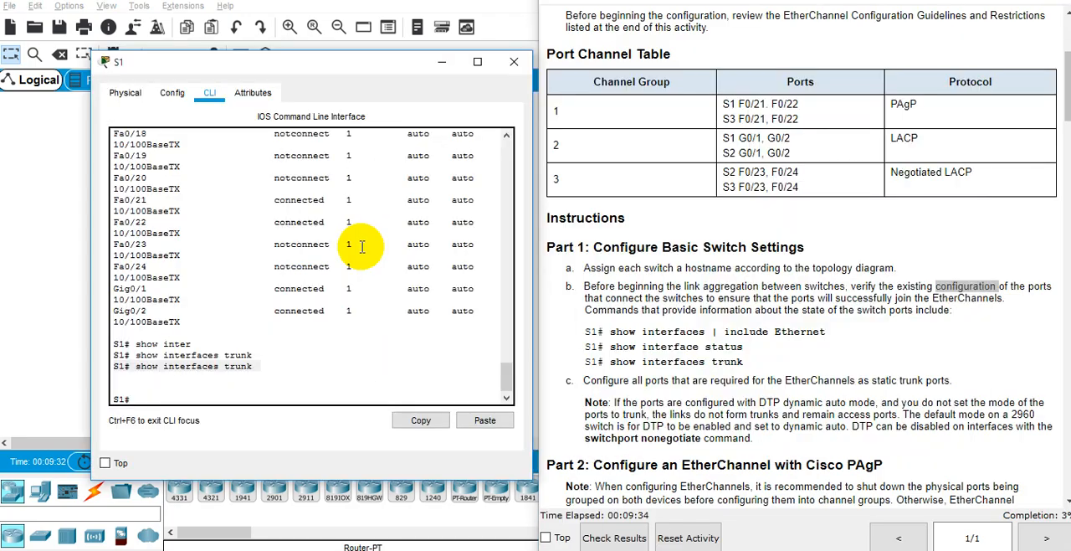
Step: Display S1's running configuration with show running-config and inspect the interface section around GigabitEthernet0/1
{"action": "left_click", "coordinate": [326, 288]}
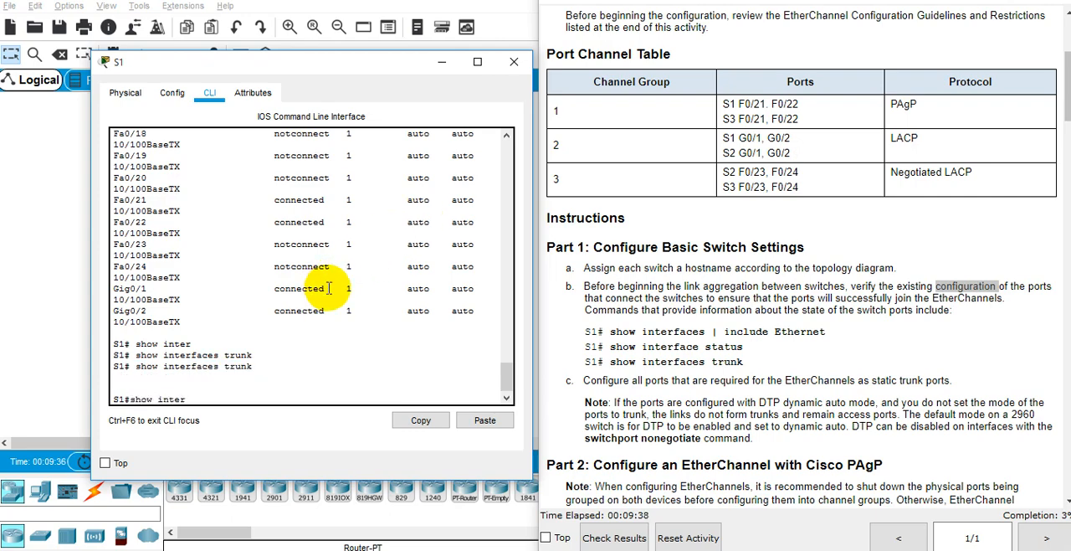
{"action": "type", "text": "show run"}
{"action": "key", "text": "Tab"}
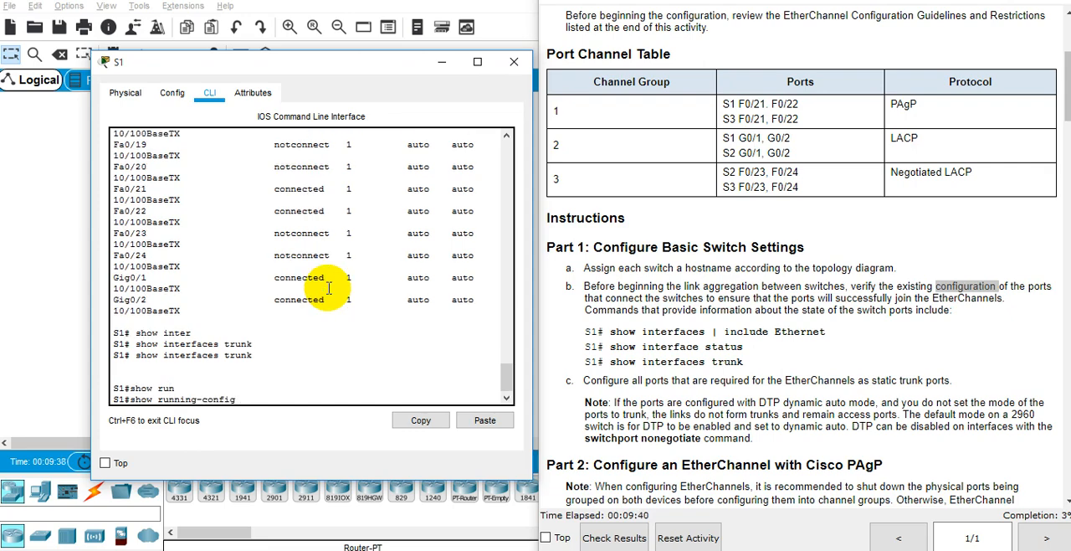
{"action": "type", "text": "?"}
{"action": "key", "text": "Return"}
{"action": "key", "text": "space"}
{"action": "key", "text": "space"}
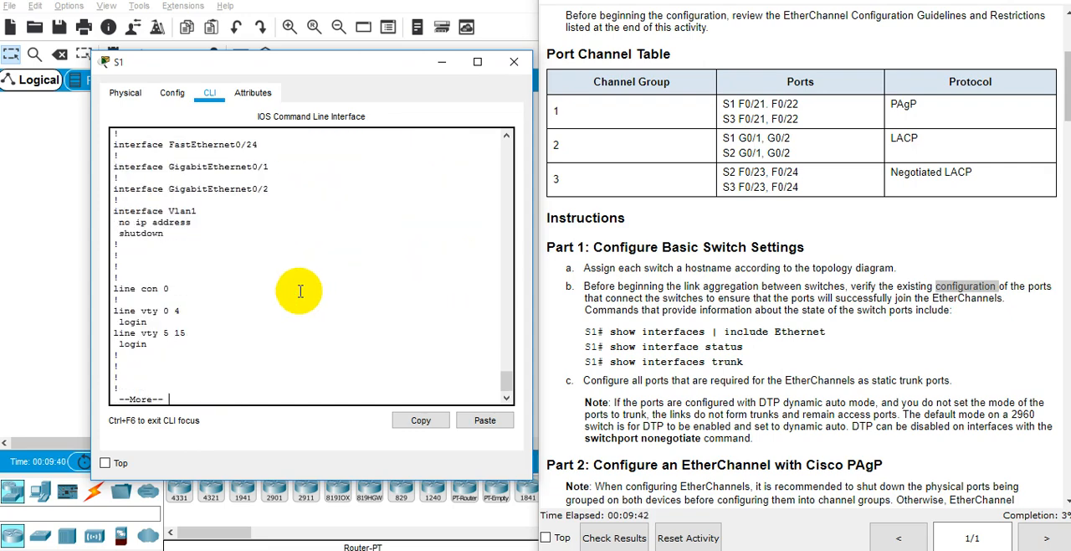
{"action": "key", "text": "space"}
{"action": "scroll", "coordinate": [302, 293], "scroll_direction": "up", "scroll_amount": 3}
{"action": "left_click_drag", "start_coordinate": [292, 295], "coordinate": [153, 280]}
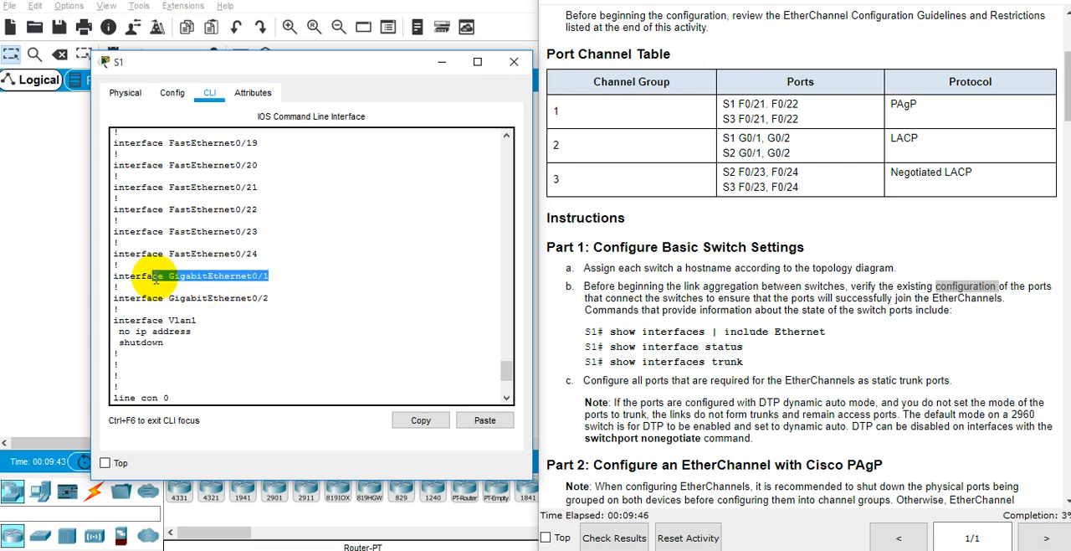
{"action": "left_click", "coordinate": [154, 279]}
Step: Minimize the S1 window and read the instructions for Part 1 step c and Part 2 Step 1 on Port Channel 1
{"action": "left_click", "coordinate": [703, 325]}
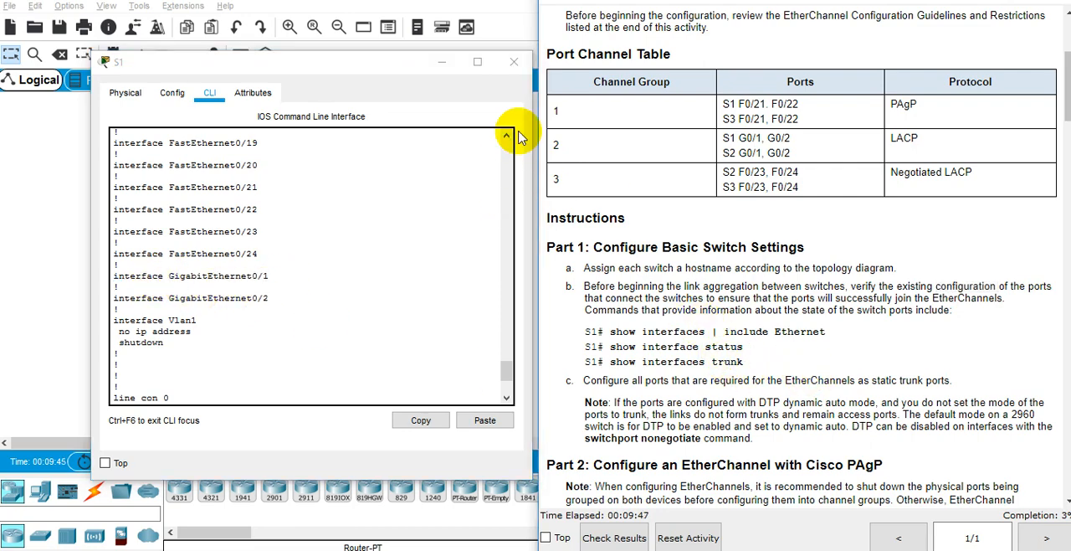
{"action": "left_click", "coordinate": [443, 61]}
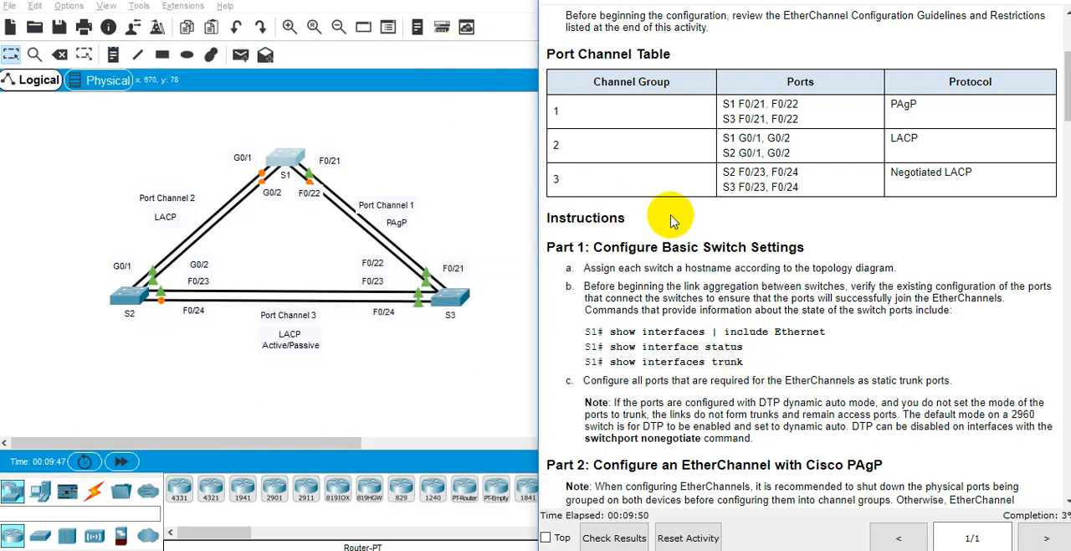
{"action": "scroll", "coordinate": [793, 292], "scroll_direction": "down", "scroll_amount": 3}
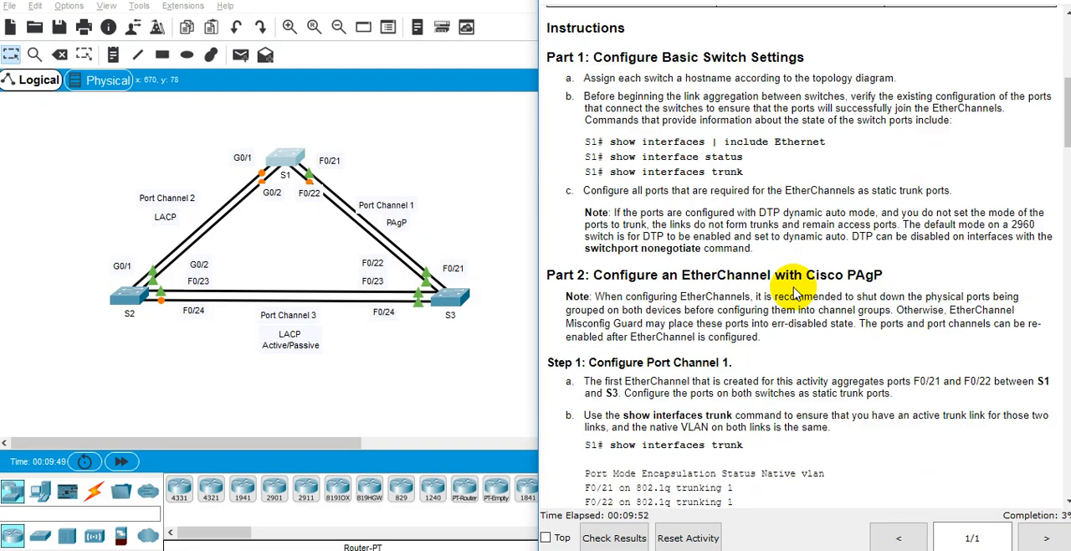
{"action": "scroll", "coordinate": [794, 291], "scroll_direction": "down", "scroll_amount": 2}
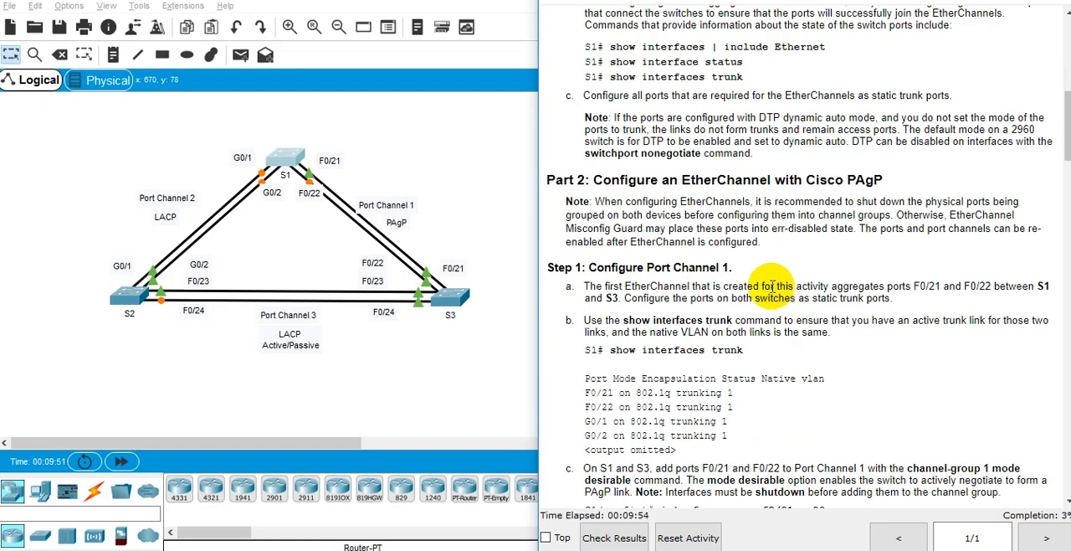
{"action": "scroll", "coordinate": [773, 286], "scroll_direction": "up", "scroll_amount": 2}
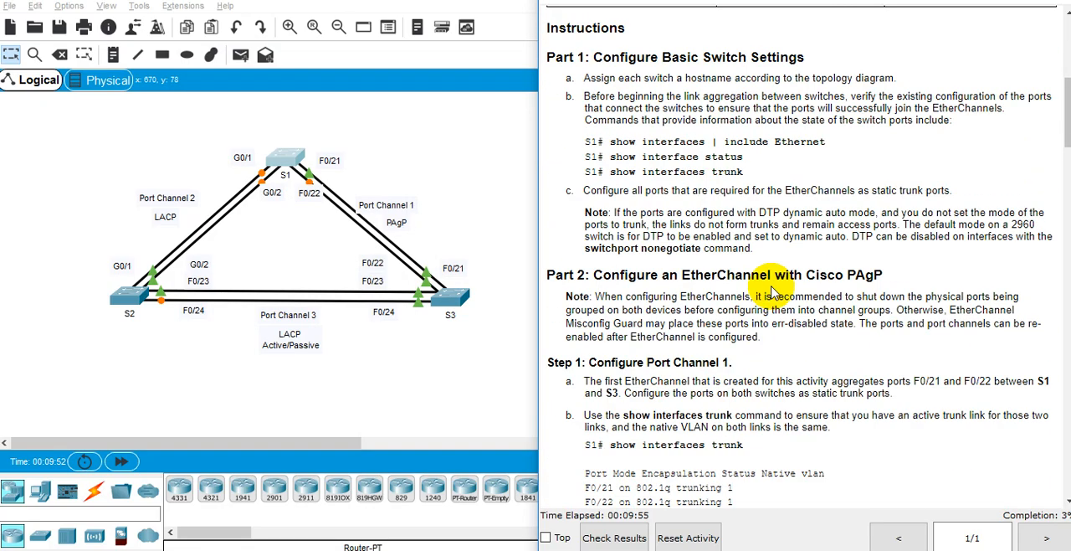
Step: Read the Part 2 note on configuring EtherChannels and Step 1a on Port Channel 1, comparing them with the topology
{"action": "double_click", "coordinate": [724, 310]}
{"action": "double_click", "coordinate": [700, 311]}
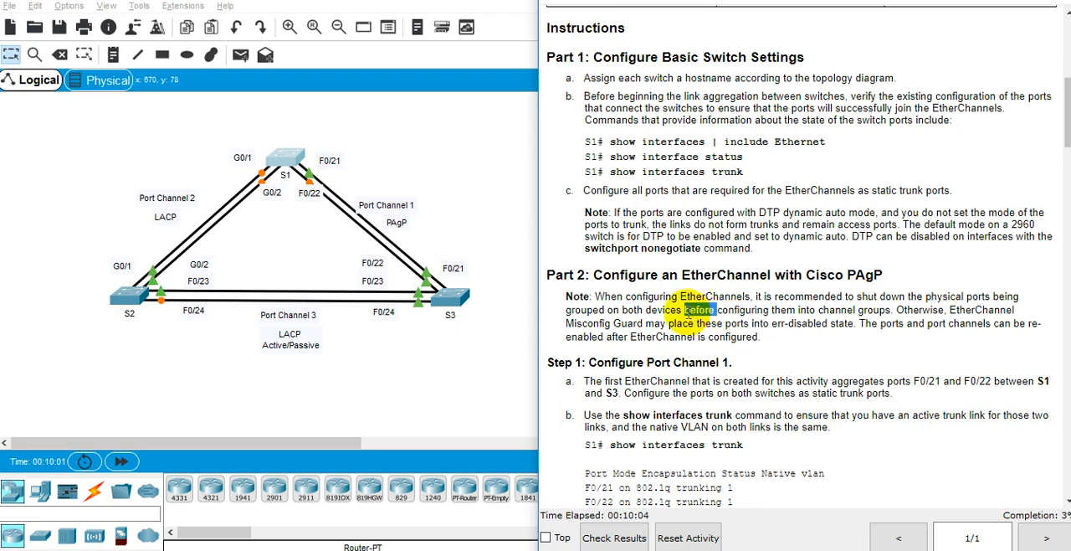
{"action": "double_click", "coordinate": [786, 298]}
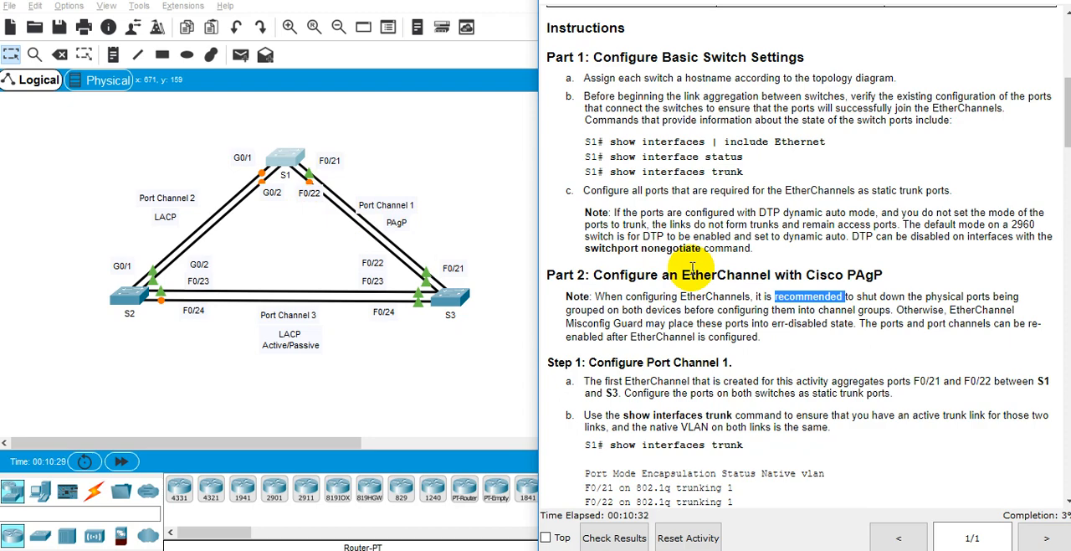
{"action": "left_click", "coordinate": [785, 323]}
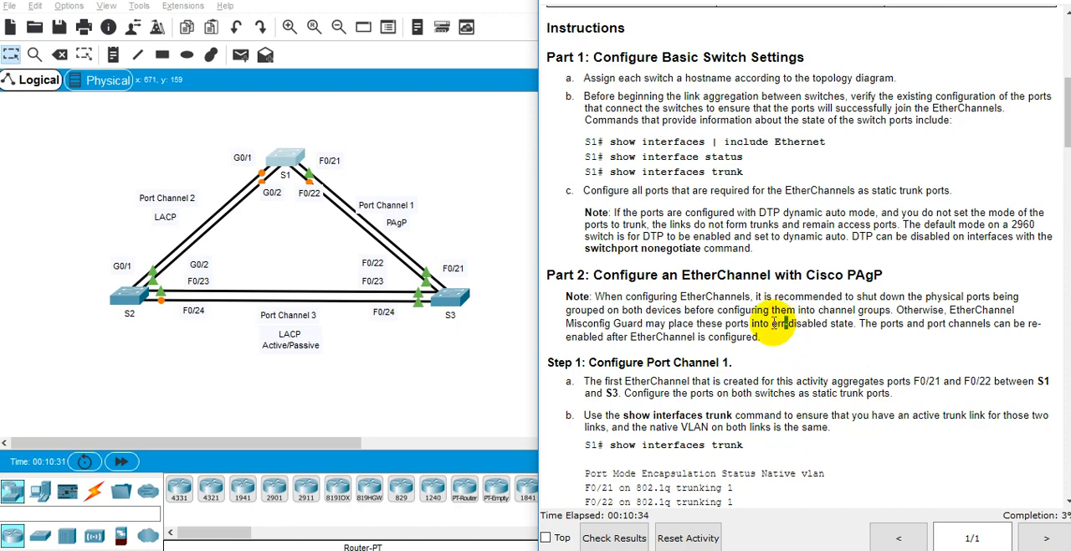
{"action": "left_click_drag", "start_coordinate": [785, 323], "coordinate": [847, 334]}
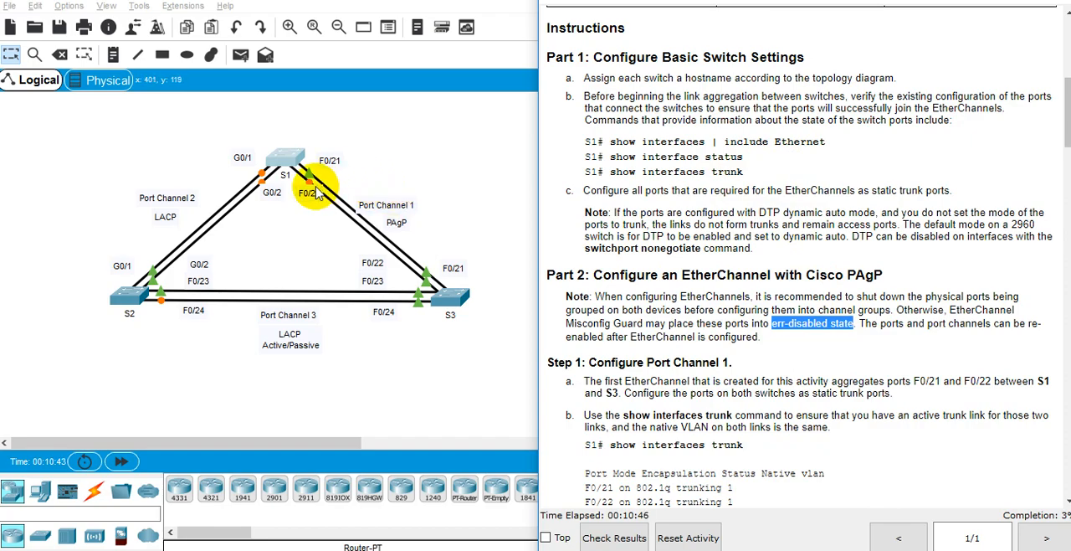
{"action": "scroll", "coordinate": [846, 276], "scroll_direction": "down", "scroll_amount": 3}
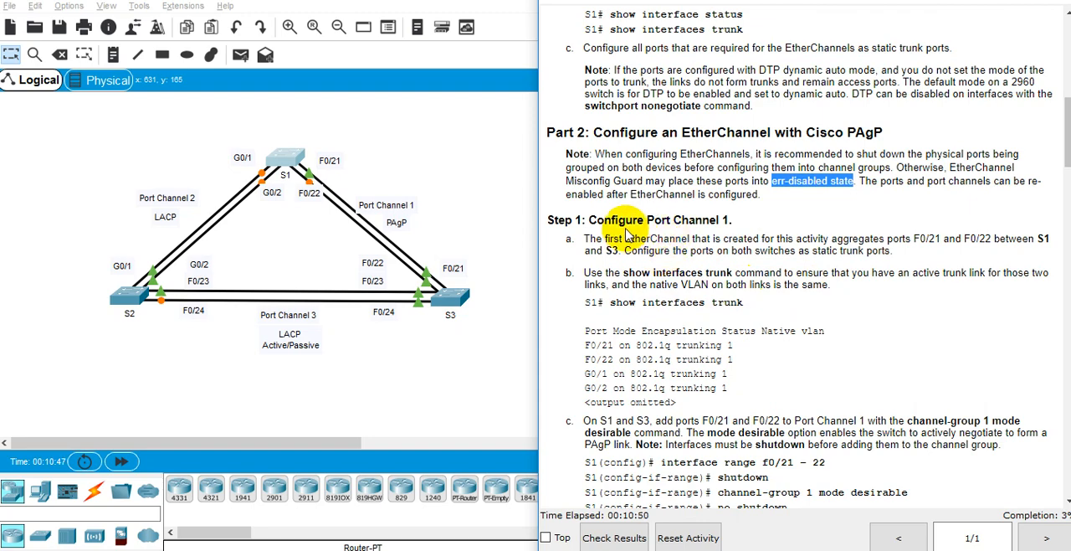
{"action": "double_click", "coordinate": [659, 220]}
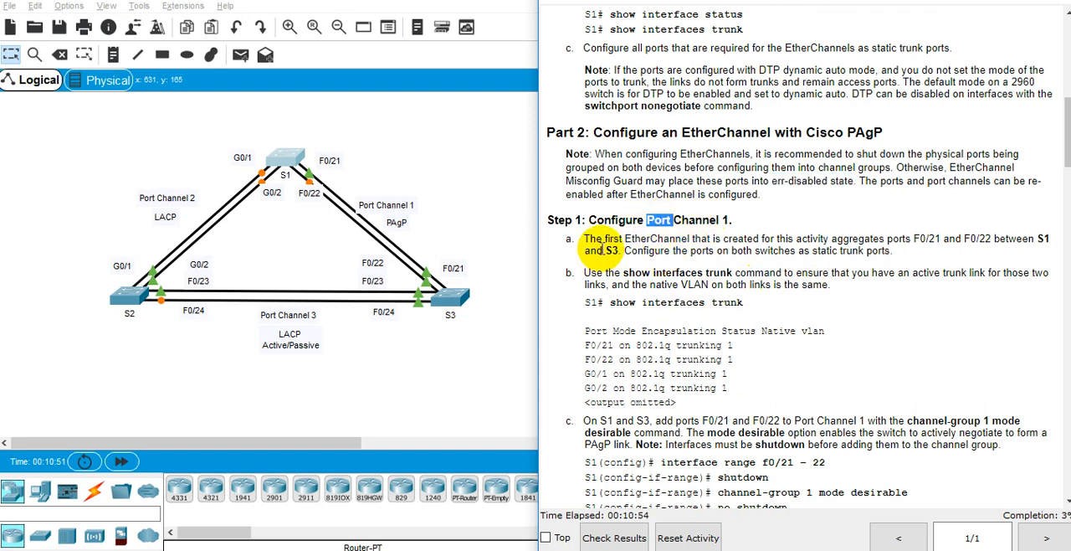
{"action": "double_click", "coordinate": [682, 238]}
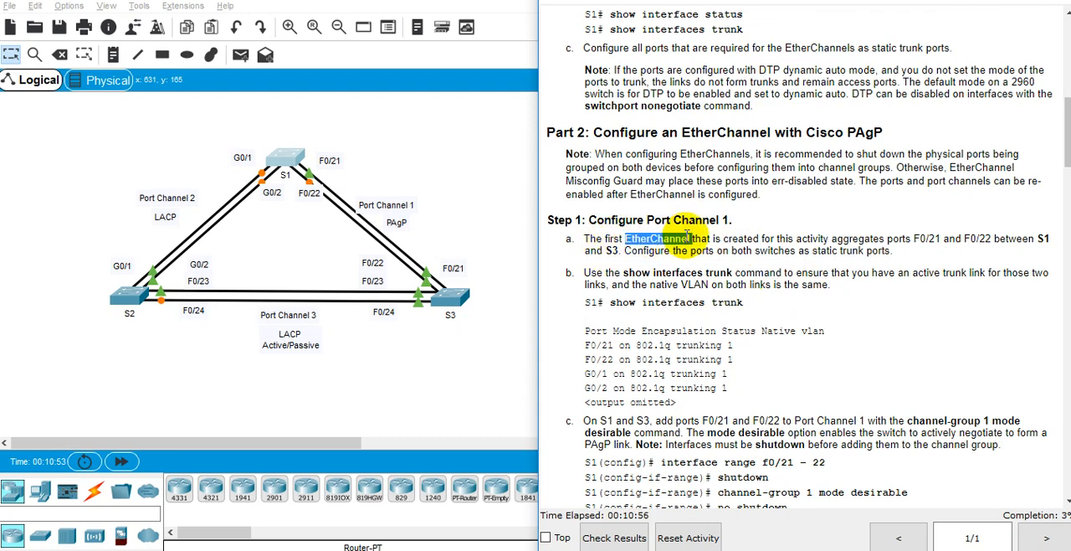
{"action": "double_click", "coordinate": [852, 251]}
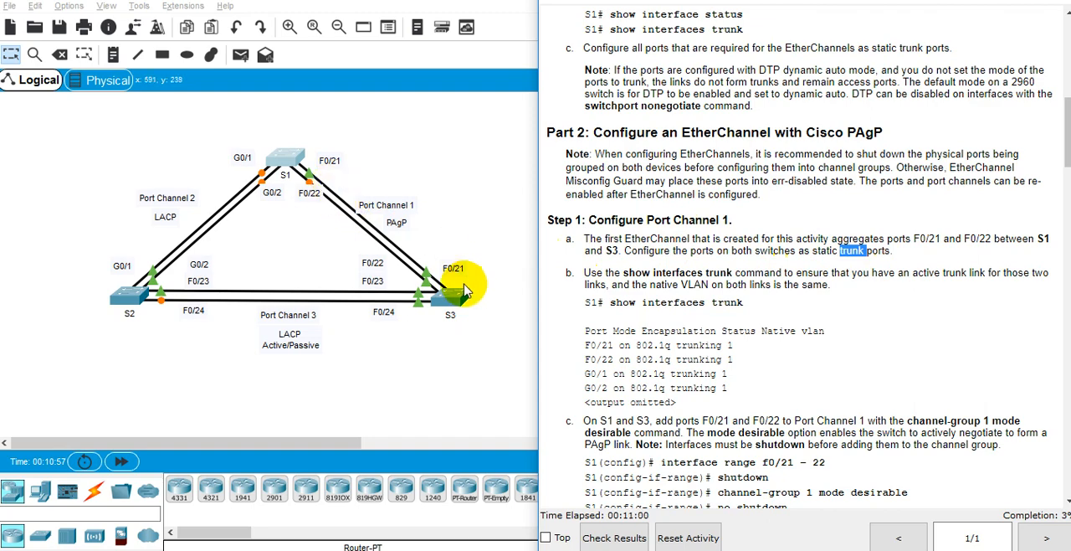
{"action": "left_click", "coordinate": [603, 240]}
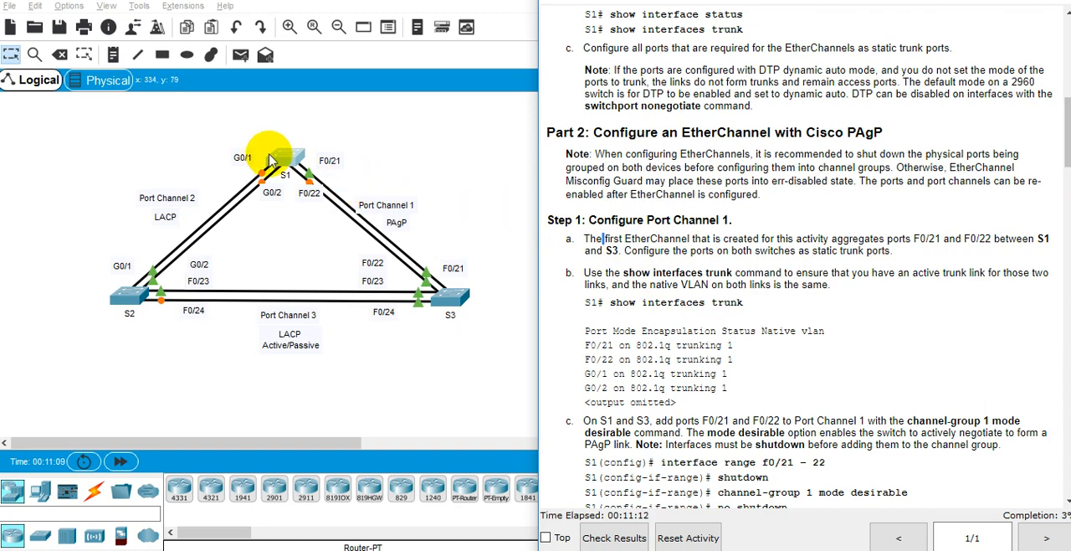
Step: Bring the S1 command-line window to the front beside the instructions, with Part 2 Step 1b and 1c in view
{"action": "left_click", "coordinate": [295, 156]}
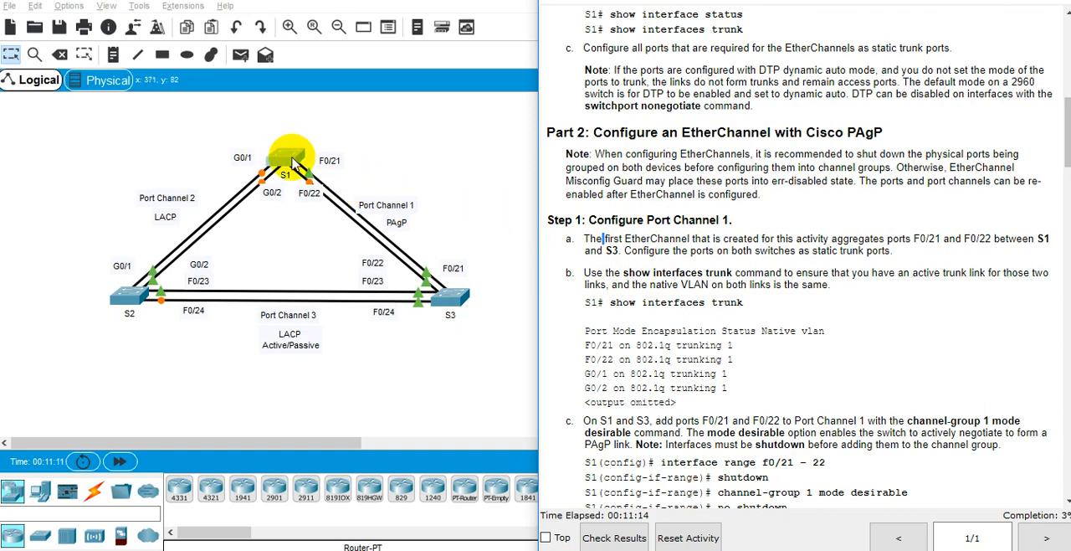
{"action": "key", "text": "alt+Tab"}
{"action": "key", "text": "alt+Tab"}
{"action": "key", "text": "alt+Tab"}
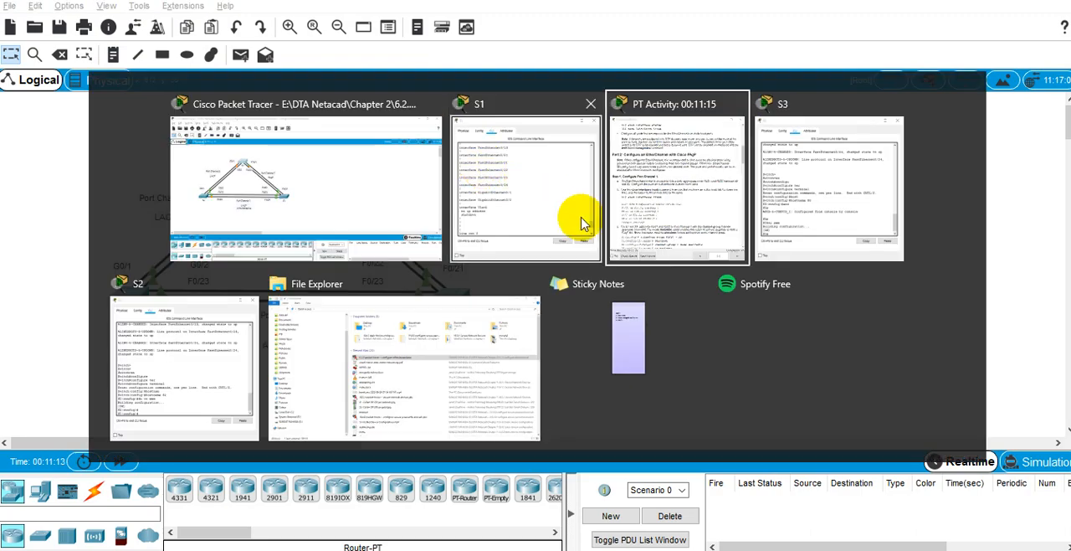
{"action": "key", "text": "alt+Tab"}
{"action": "key", "text": "alt+Tab"}
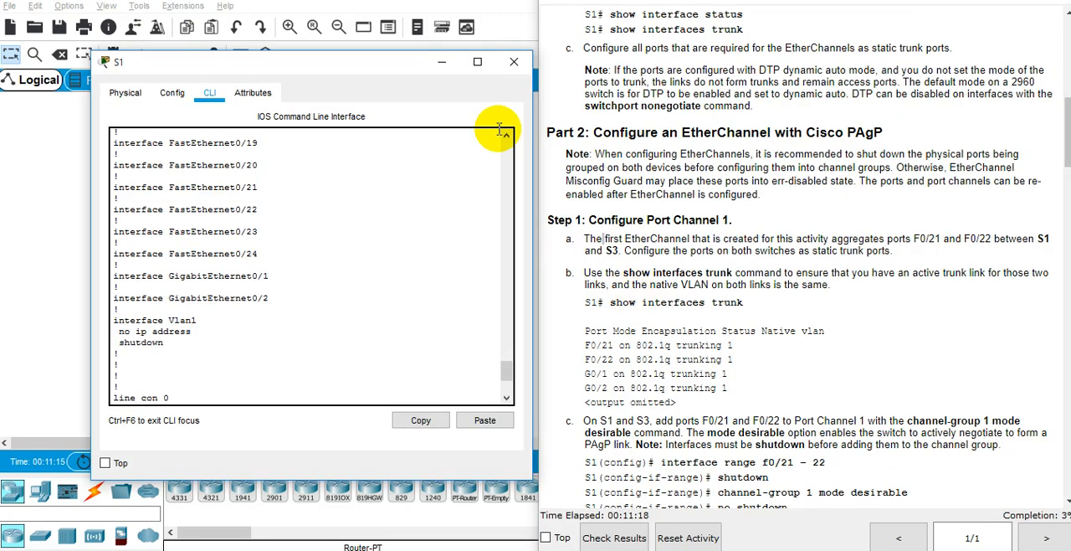
{"action": "scroll", "coordinate": [701, 335], "scroll_direction": "down", "scroll_amount": 3}
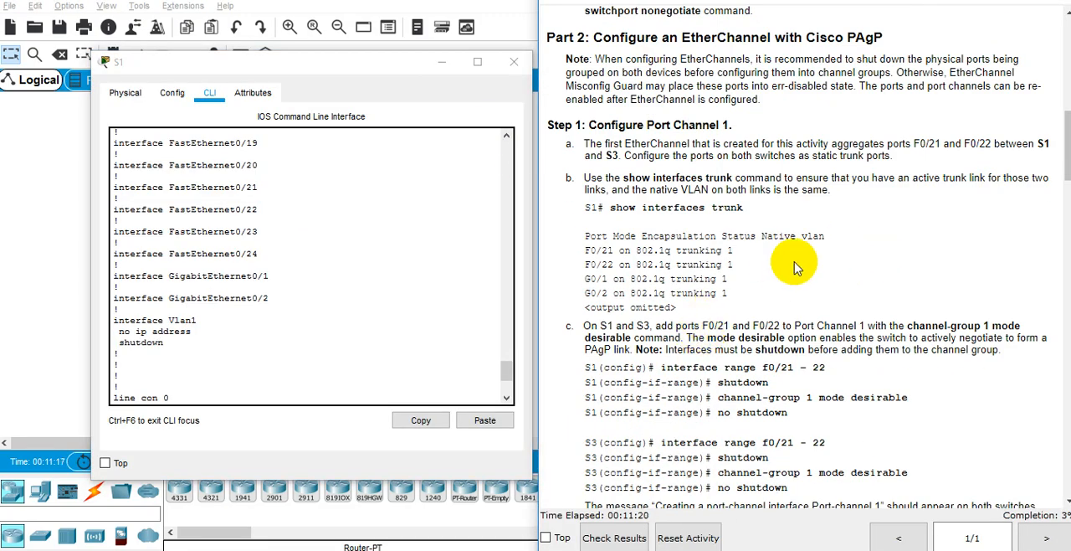
Step: Reposition the S1 window slightly lower, restore the topology and activity windows, and bring S1 back to the front
{"action": "left_click_drag", "start_coordinate": [368, 62], "coordinate": [354, 90]}
{"action": "mouse_move", "coordinate": [348, 132]}
{"action": "left_mouse_down"}
{"action": "mouse_move", "coordinate": [275, 251]}
{"action": "mouse_move", "coordinate": [332, 218]}
{"action": "mouse_move", "coordinate": [364, 84]}
{"action": "mouse_move", "coordinate": [359, 95]}
{"action": "left_mouse_up"}
{"action": "key", "text": "alt+Tab"}
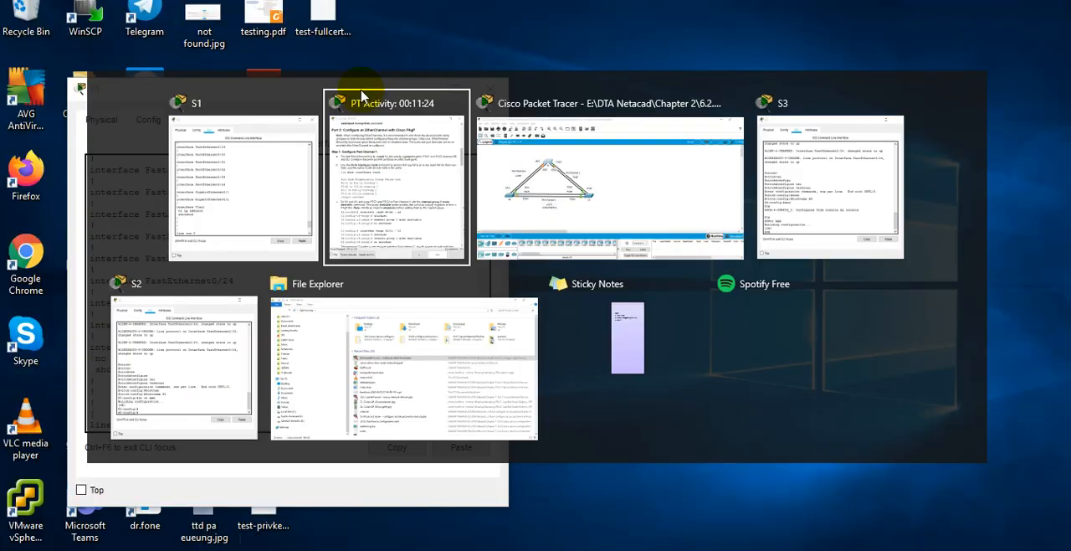
{"action": "left_click", "coordinate": [653, 215]}
{"action": "key", "text": "alt+Tab"}
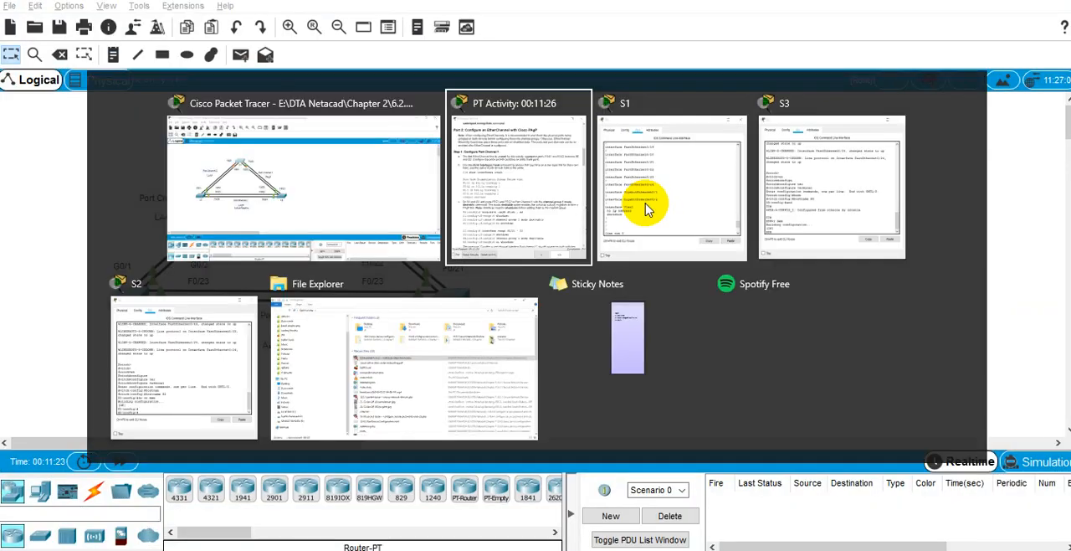
{"action": "key", "text": "alt+Tab"}
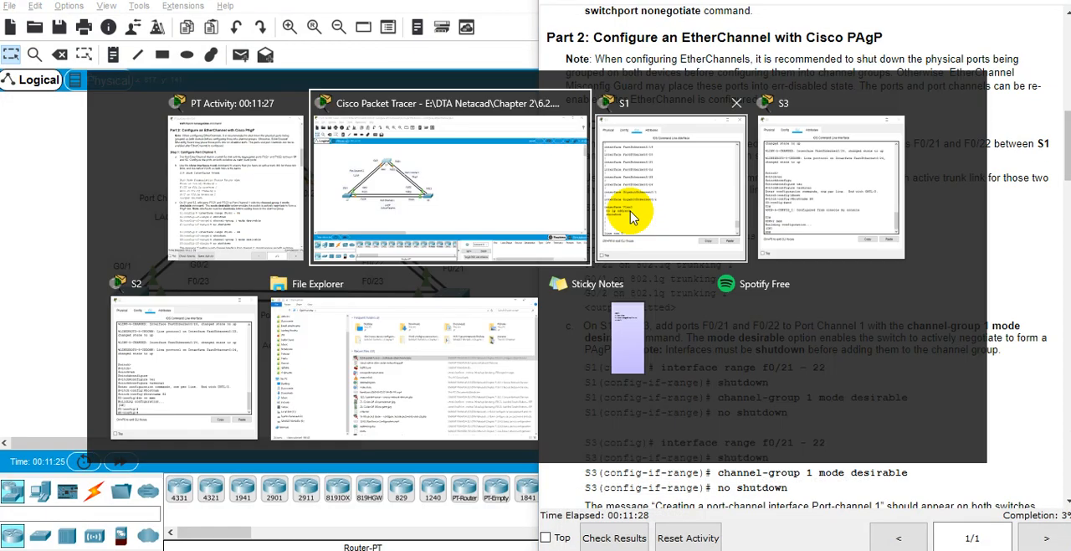
{"action": "left_click", "coordinate": [632, 218]}
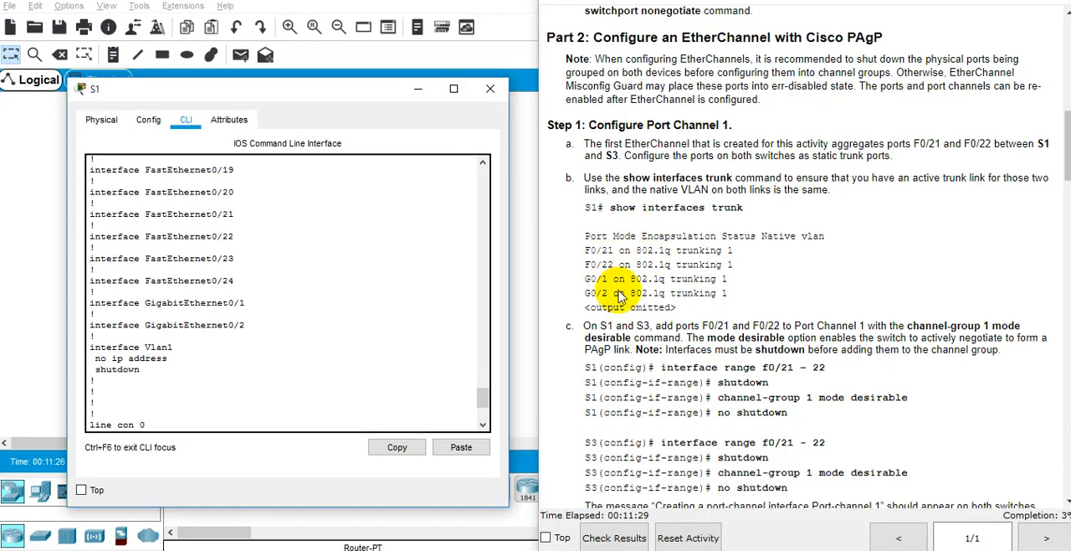
Step: Check the expected trunk output in Step 1b, and run show interfaces trunk on S1 for comparison
{"action": "left_click_drag", "start_coordinate": [741, 293], "coordinate": [688, 246]}
{"action": "left_click", "coordinate": [676, 221]}
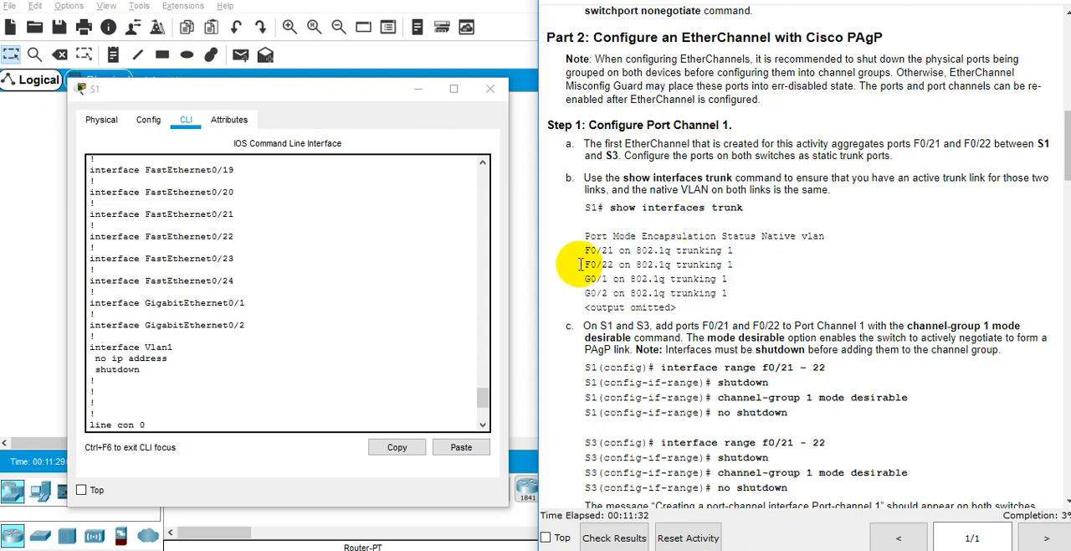
{"action": "left_click", "coordinate": [307, 289]}
{"action": "type", "text": "show"}
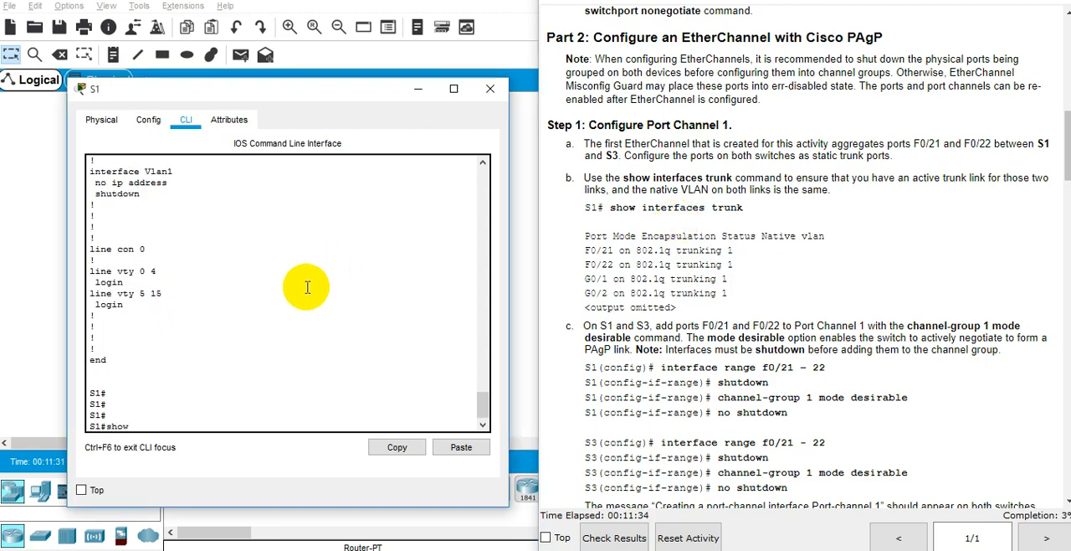
{"action": "type", "text": " inter"}
{"action": "key", "text": "Tab"}
{"action": "type", "text": "trunk"}
{"action": "key", "text": "Return"}
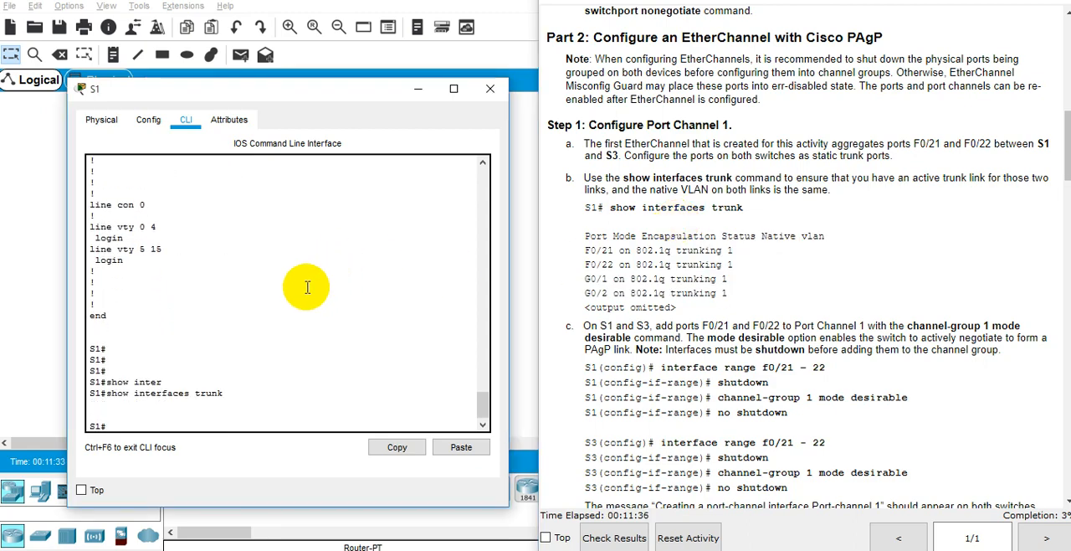
Step: Read Step 1c on adding F0/21 and F0/22 to Port Channel 1, including the channel-group mode and the shutdown note
{"action": "left_click", "coordinate": [769, 366]}
{"action": "scroll", "coordinate": [761, 364], "scroll_direction": "up", "scroll_amount": 2}
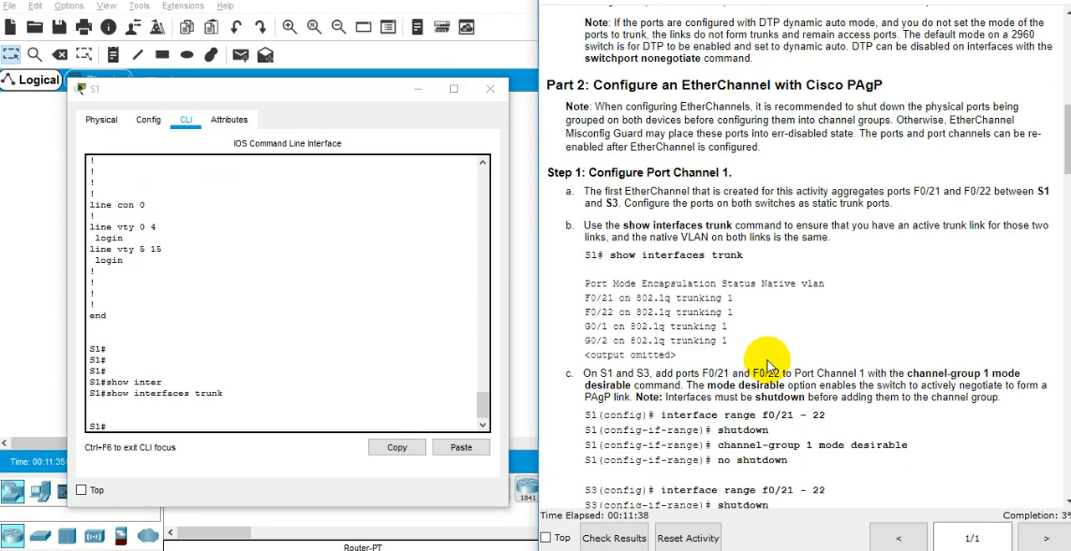
{"action": "scroll", "coordinate": [749, 360], "scroll_direction": "down", "scroll_amount": 2}
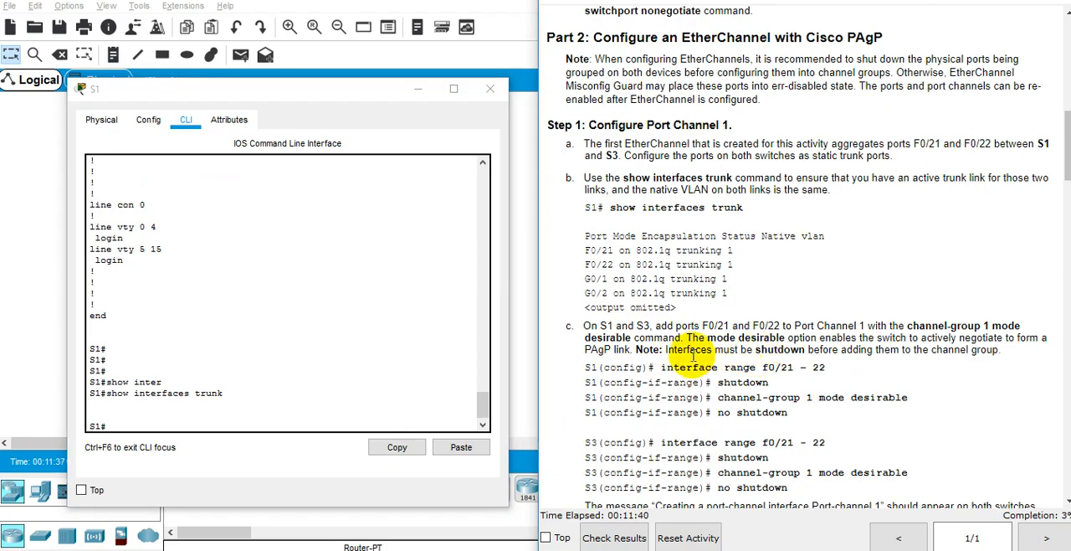
{"action": "scroll", "coordinate": [717, 343], "scroll_direction": "down", "scroll_amount": 2}
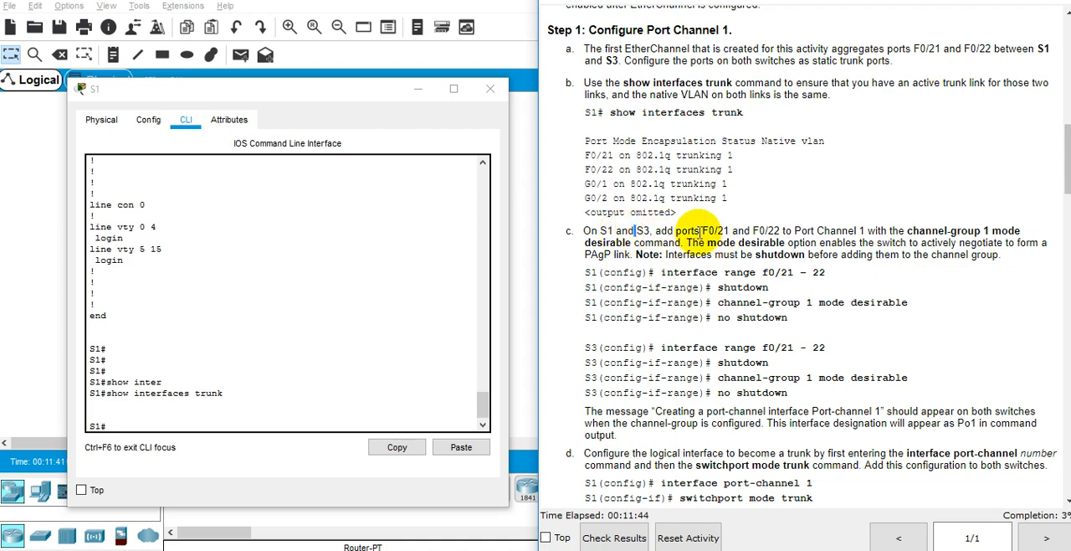
{"action": "left_click_drag", "start_coordinate": [753, 231], "coordinate": [766, 231]}
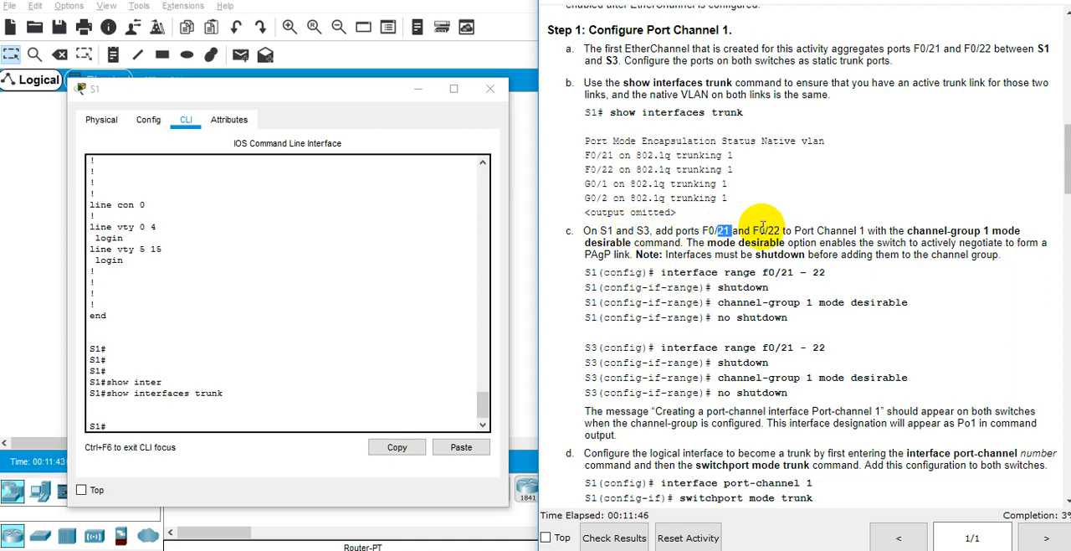
{"action": "double_click", "coordinate": [854, 233]}
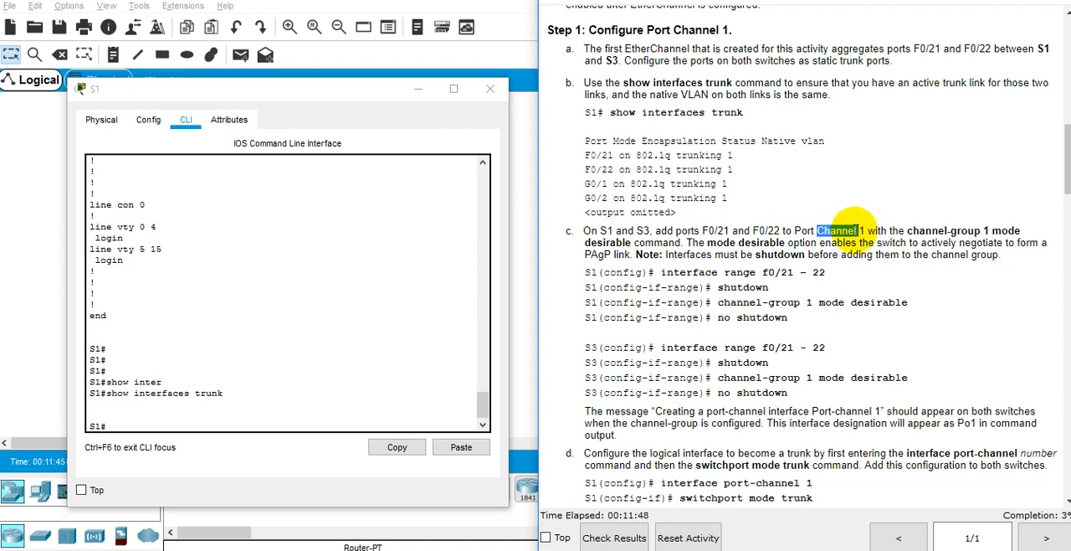
{"action": "double_click", "coordinate": [969, 230]}
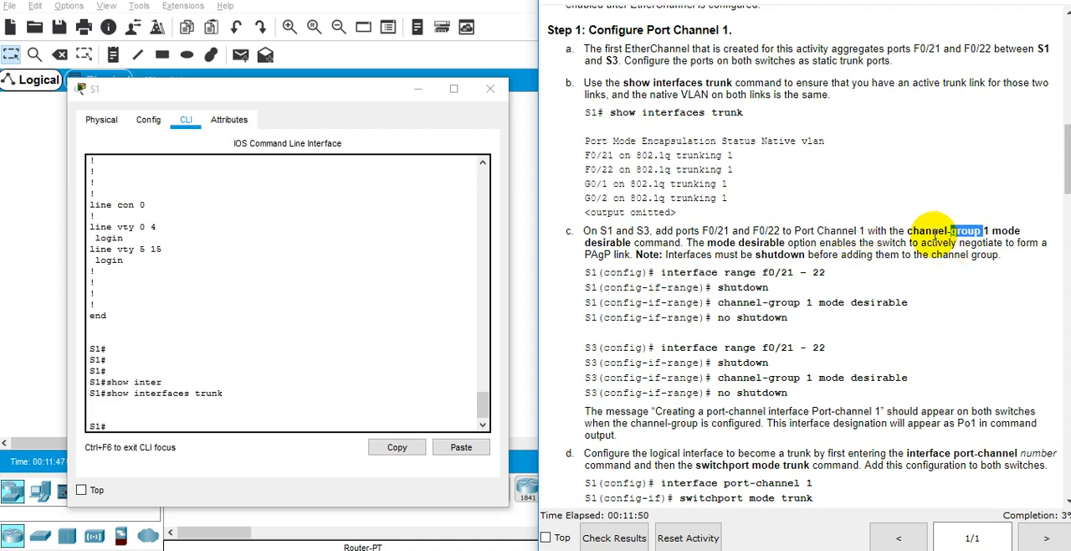
{"action": "left_click", "coordinate": [626, 239]}
{"action": "double_click", "coordinate": [626, 242]}
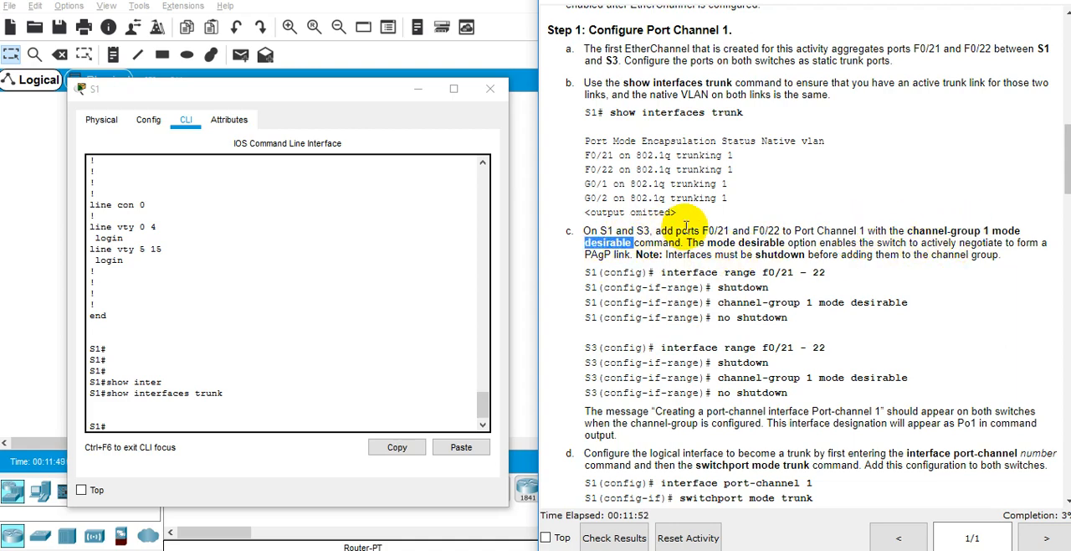
{"action": "double_click", "coordinate": [716, 243]}
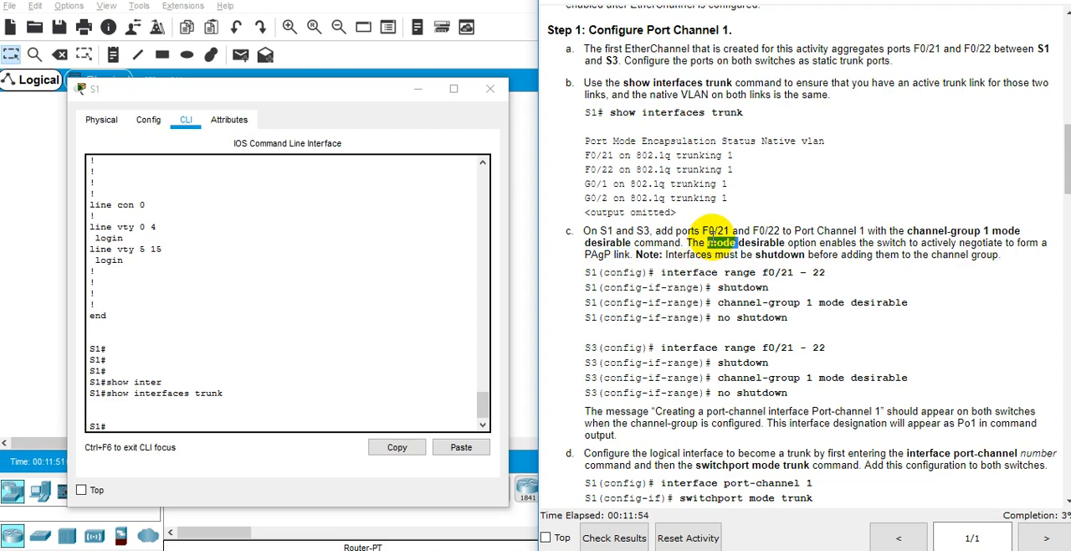
{"action": "double_click", "coordinate": [762, 243]}
{"action": "left_click", "coordinate": [854, 254]}
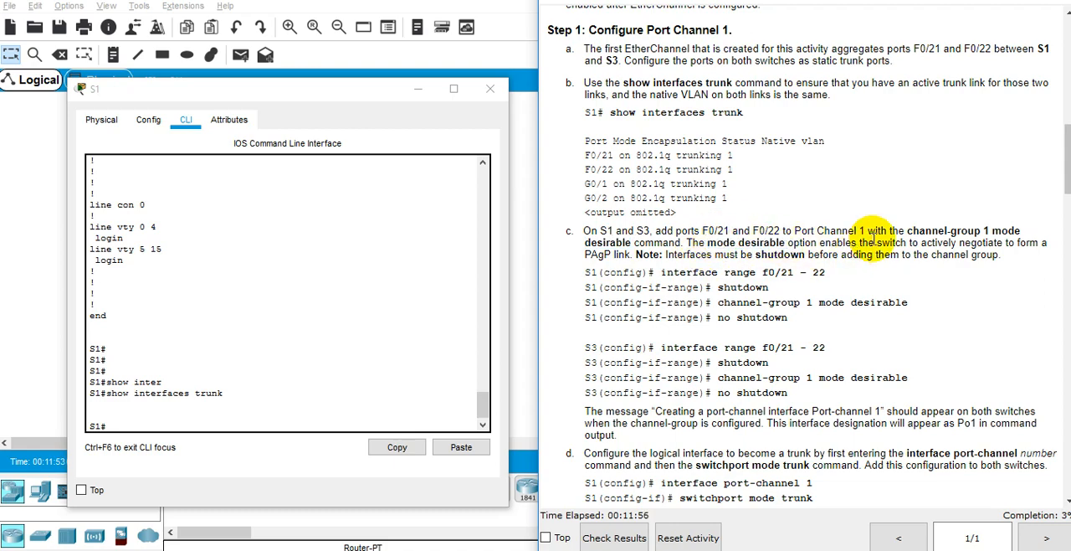
{"action": "double_click", "coordinate": [855, 254]}
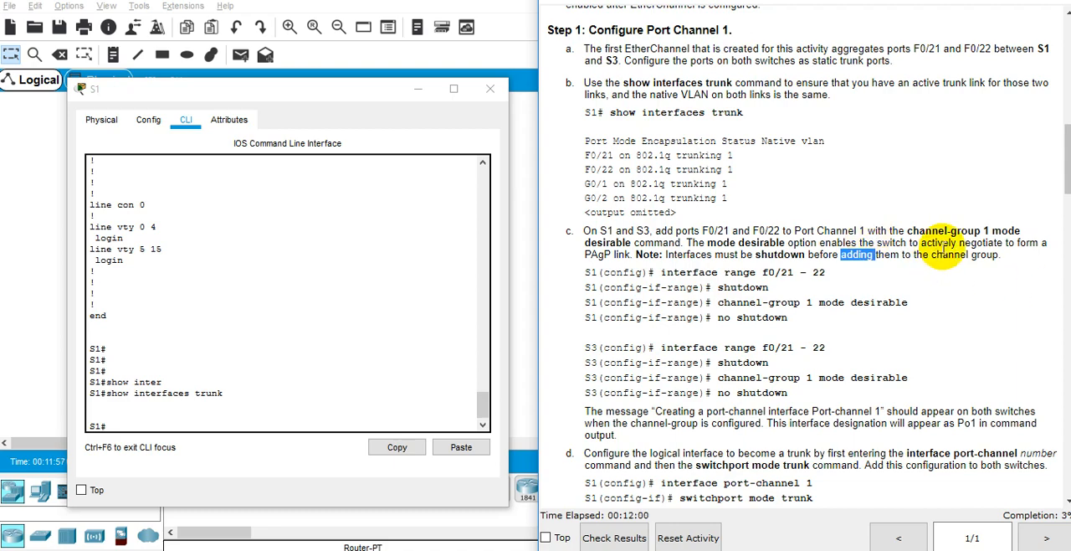
{"action": "double_click", "coordinate": [985, 253]}
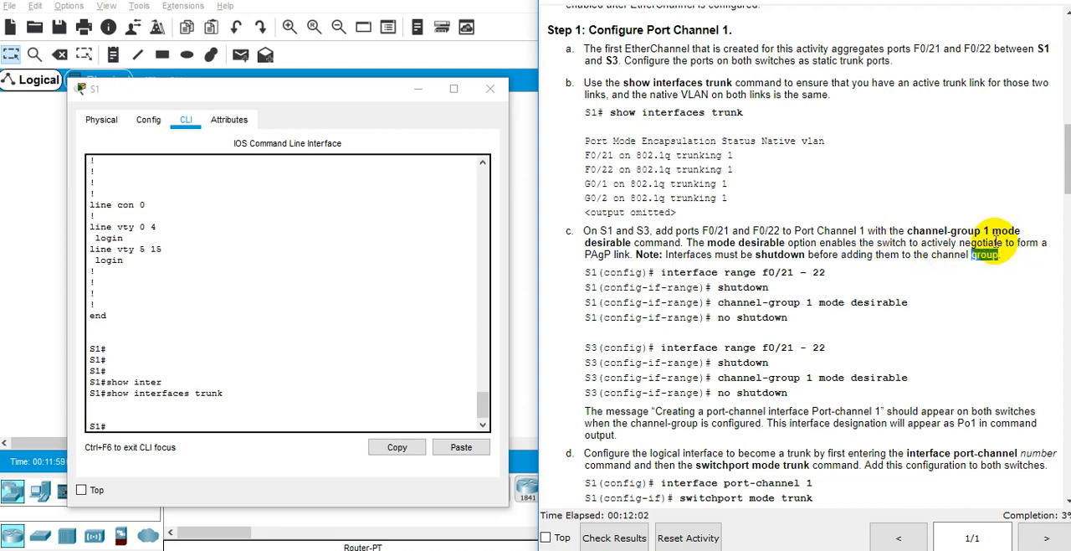
{"action": "double_click", "coordinate": [994, 242]}
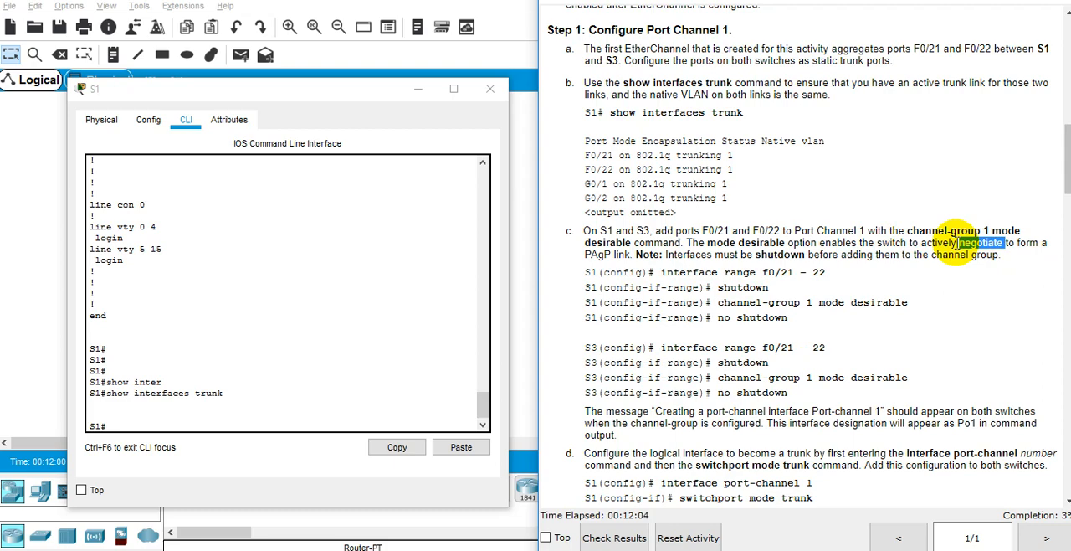
Step: Enter global configuration mode on S1 with configure terminal
{"action": "left_click", "coordinate": [427, 363]}
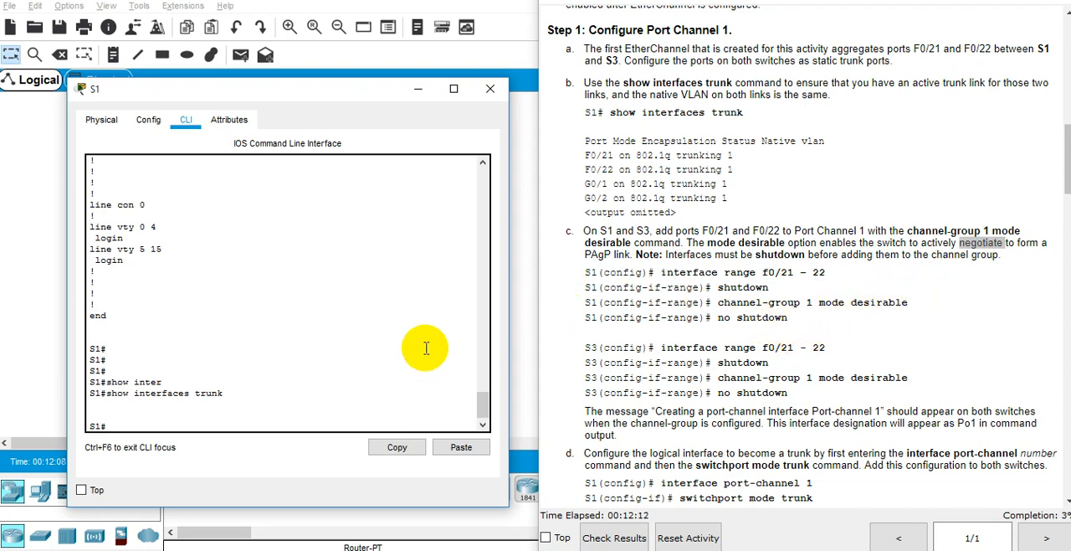
{"action": "key", "text": "Return"}
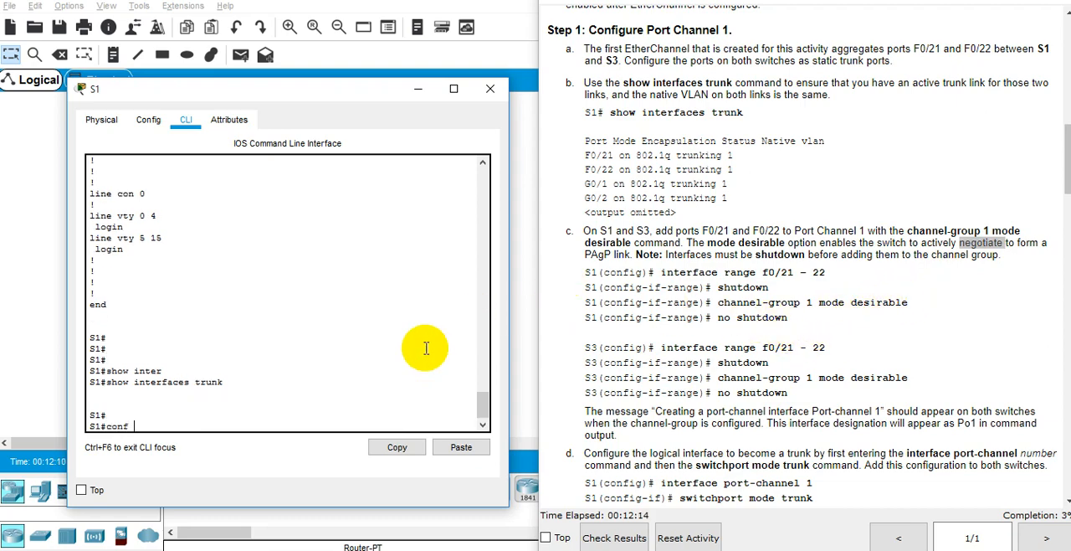
{"action": "type", "text": "configure"}
{"action": "key", "text": "Tab"}
{"action": "type", "text": "ter"}
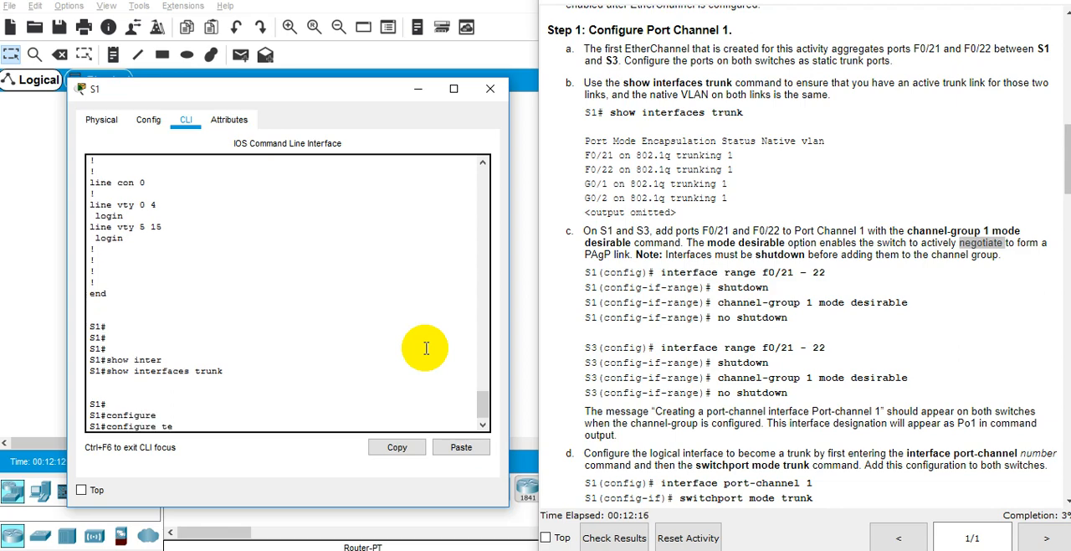
{"action": "key", "text": "Tab"}
{"action": "key", "text": "Return"}
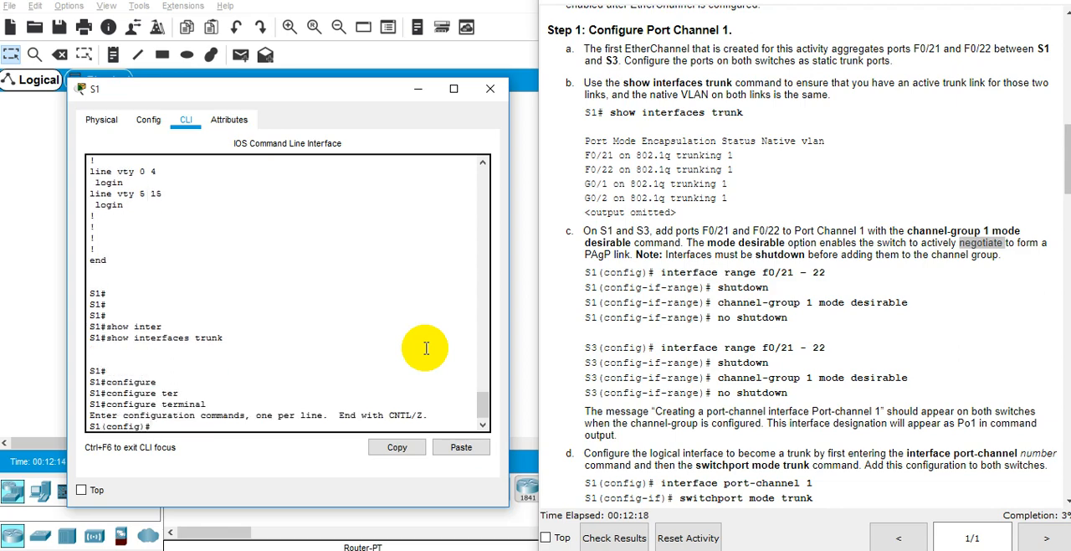
Step: Select interface range fa0/21 - 22 on S1 and shut both ports down
{"action": "type", "text": "int"}
{"action": "key", "text": "Tab"}
{"action": "type", "text": "rang"}
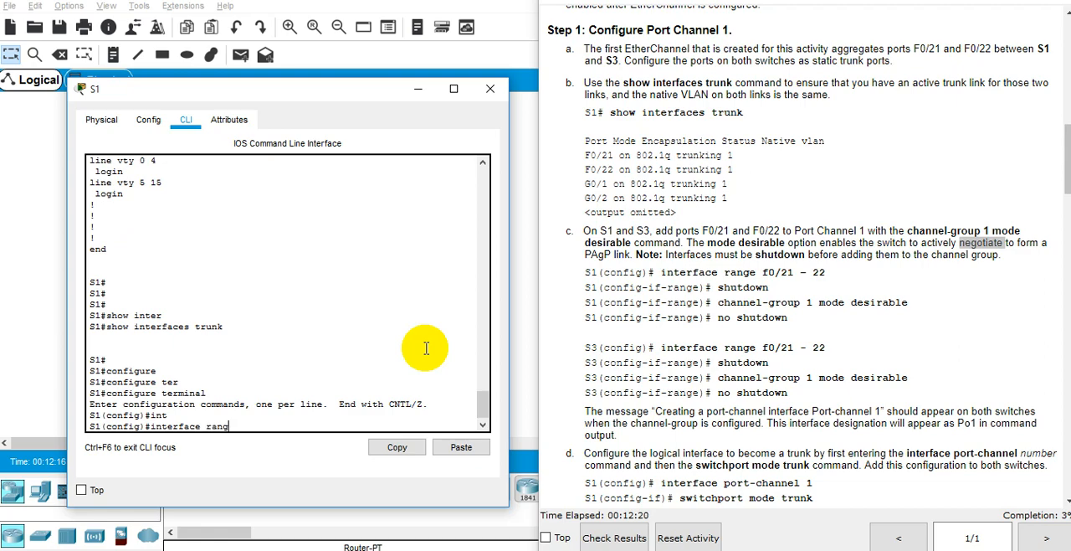
{"action": "key", "text": "Tab"}
{"action": "type", "text": "f"}
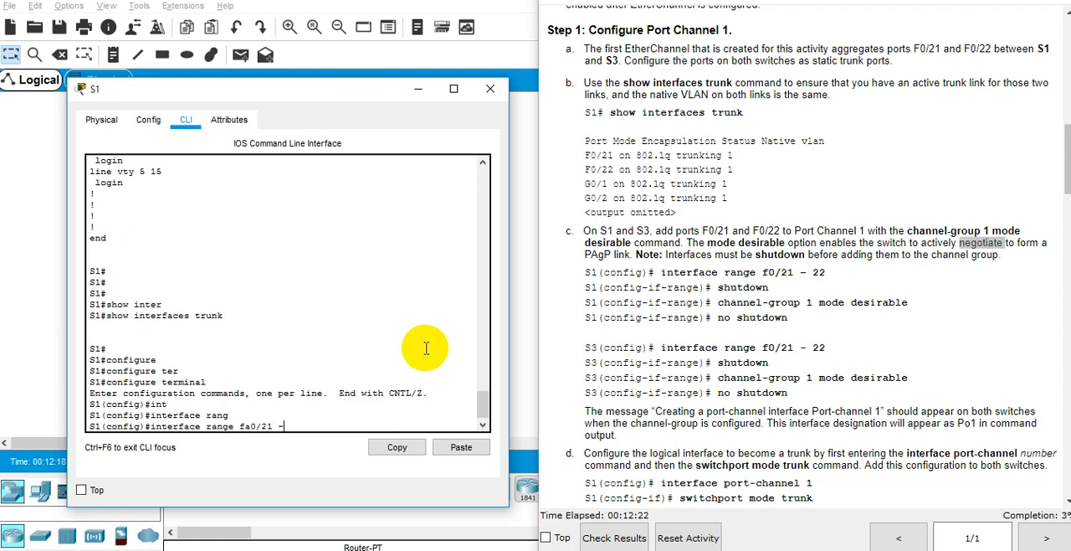
{"action": "type", "text": "a0/21 - 22"}
{"action": "key", "text": "Return"}
{"action": "type", "text": "shut"}
{"action": "key", "text": "Tab"}
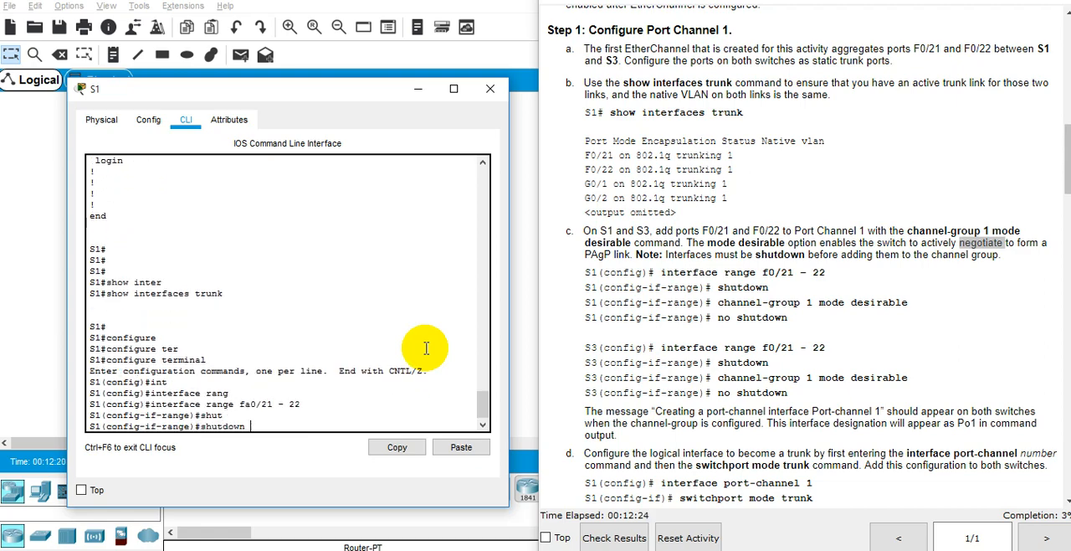
{"action": "key", "text": "Return"}
{"action": "key", "text": "Return"}
Step: Look up the commands beginning with channel that are available for the interface range
{"action": "type", "text": "chan"}
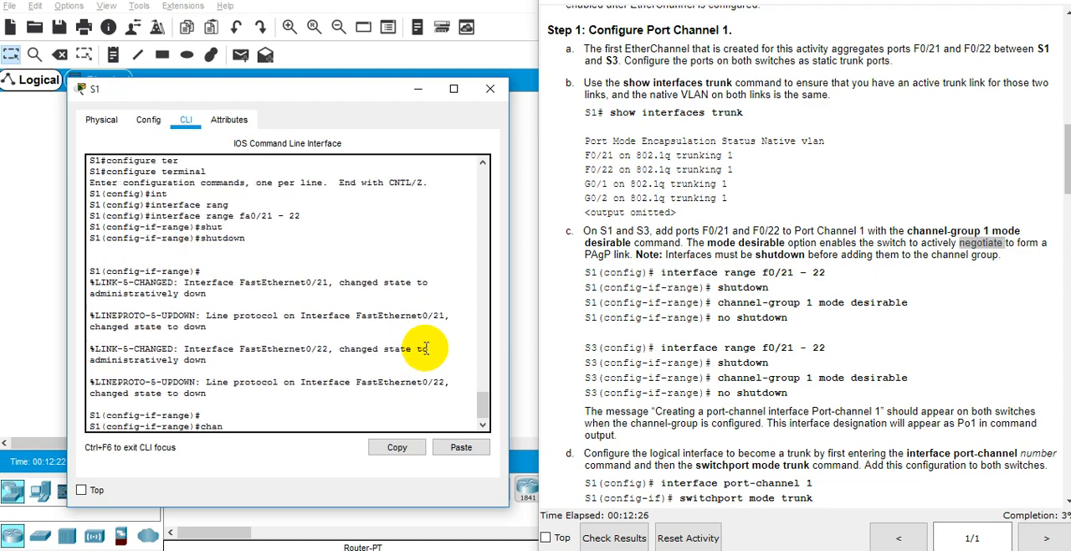
{"action": "key", "text": "Tab"}
{"action": "type", "text": "ne"}
{"action": "key", "text": "Tab"}
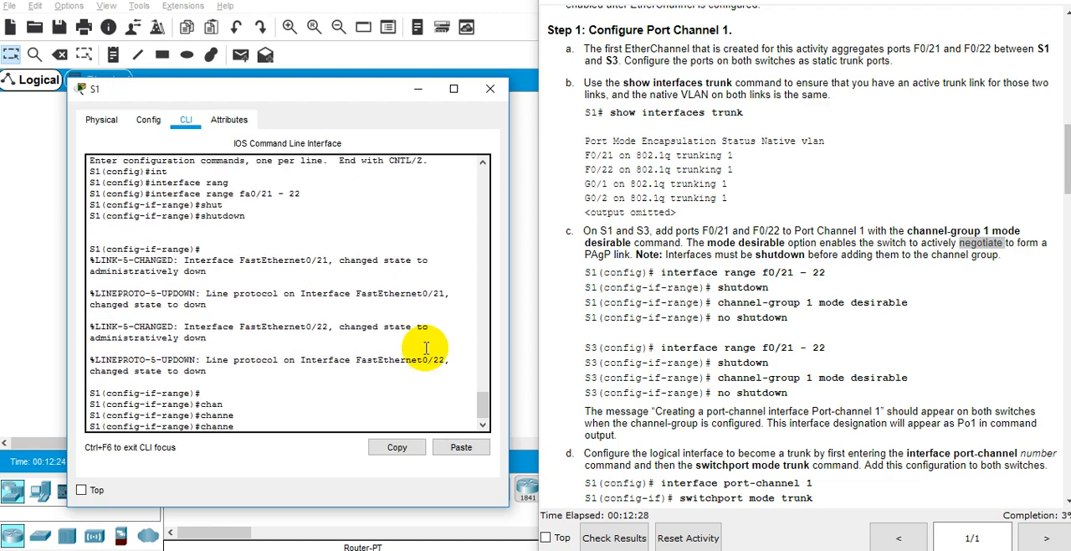
{"action": "type", "text": "?l"}
{"action": "key", "text": "Tab"}
{"action": "type", "text": "?"}
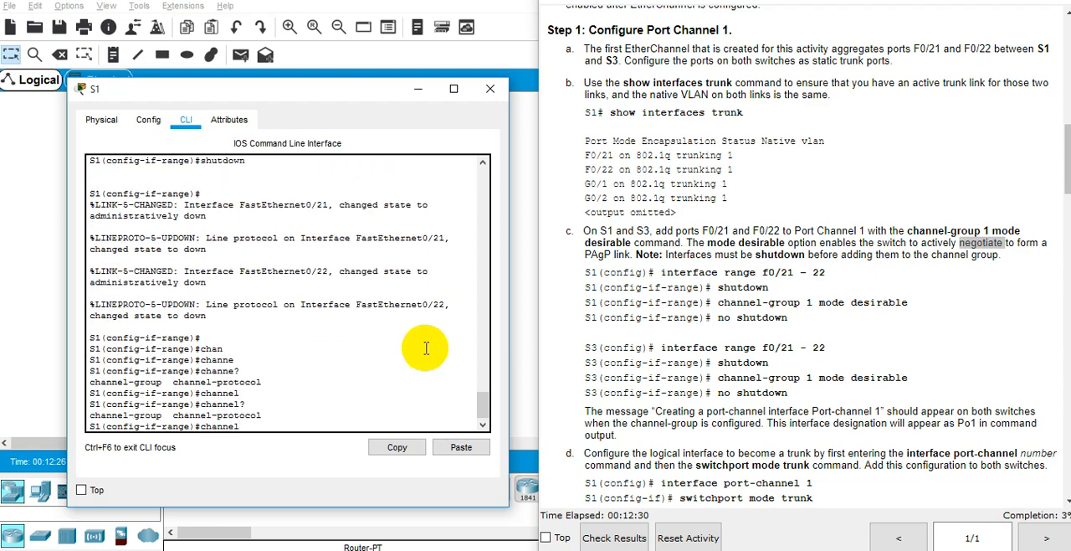
{"action": "type", "text": "-ch"}
Step: Build the command up to channel-group 1 mode, using the built-in help for the group number and available modes
{"action": "key", "text": "Tab"}
{"action": "type", "text": "g"}
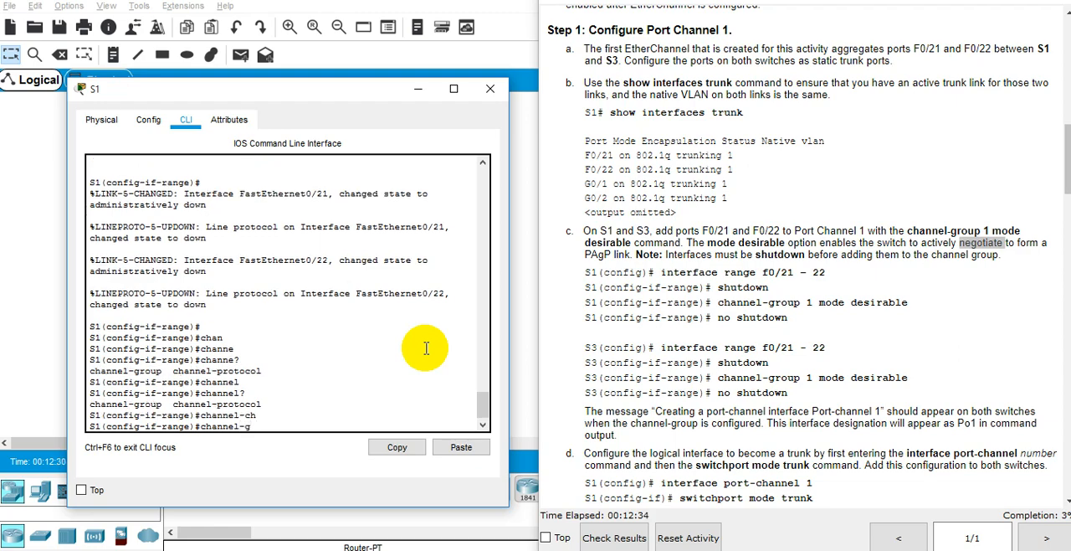
{"action": "key", "text": "Tab"}
{"action": "type", "text": "?1"}
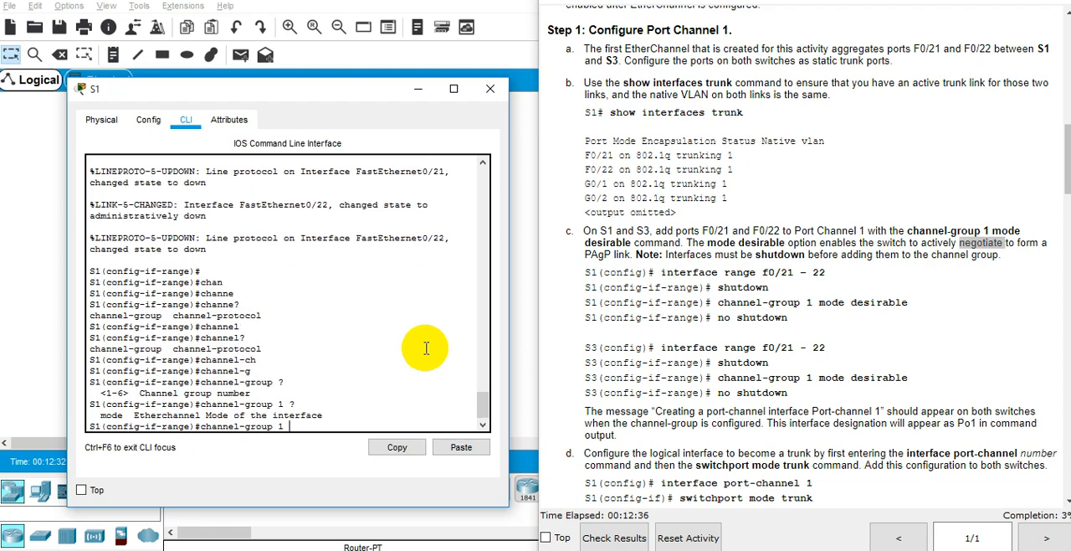
{"action": "type", "text": " ?mode ?"}
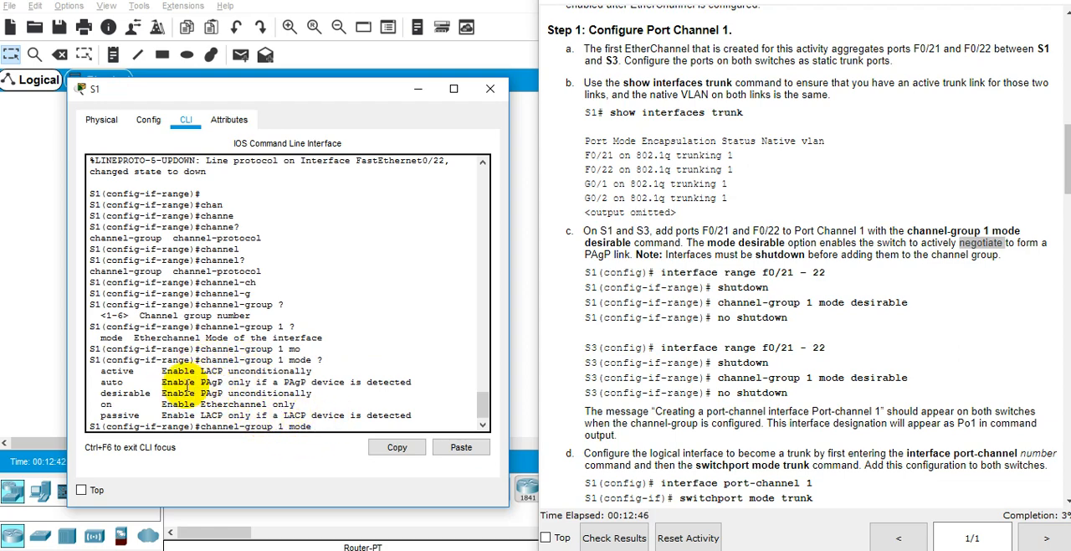
Step: Compare the protocols listed for the active and desirable modes in the help output
{"action": "triple_click", "coordinate": [111, 371]}
{"action": "left_click", "coordinate": [202, 371]}
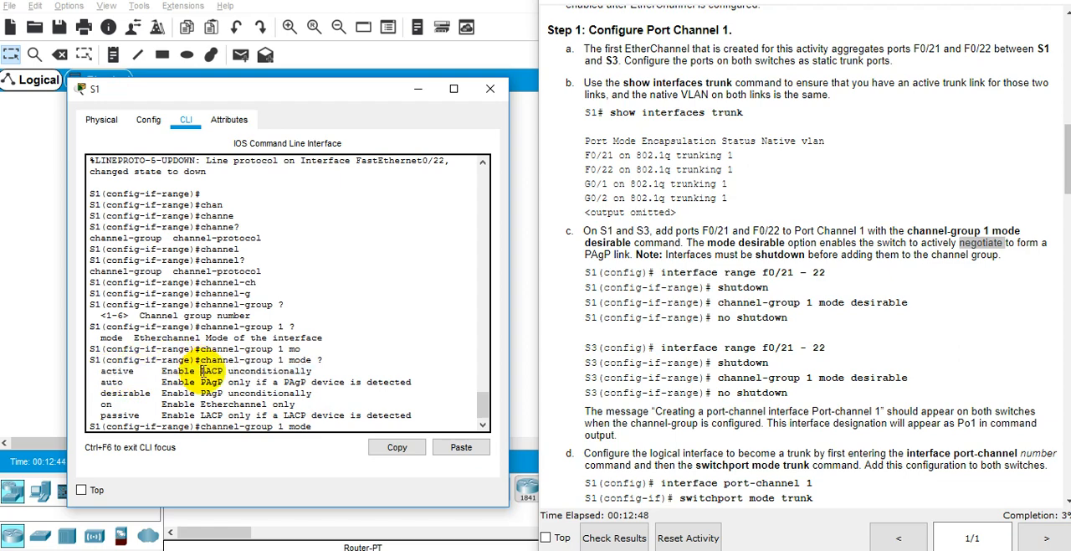
{"action": "left_click_drag", "start_coordinate": [202, 371], "coordinate": [225, 371]}
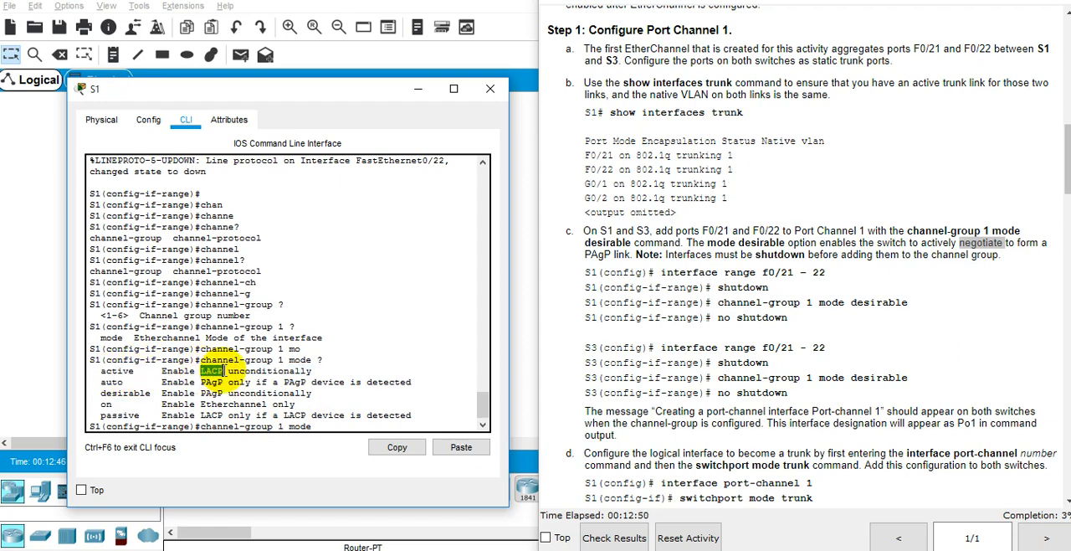
{"action": "left_click_drag", "start_coordinate": [118, 393], "coordinate": [222, 392]}
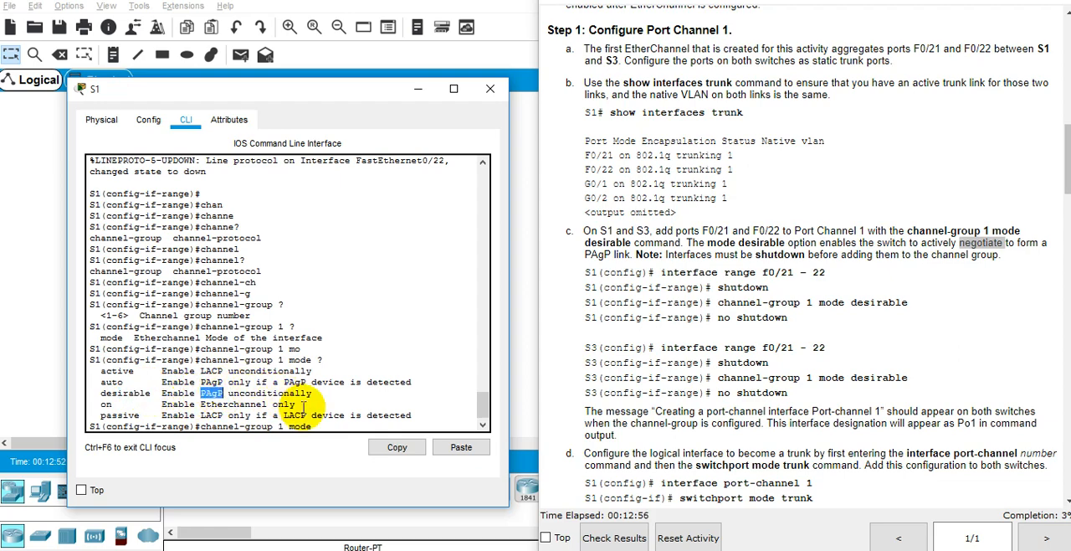
{"action": "left_click", "coordinate": [326, 426]}
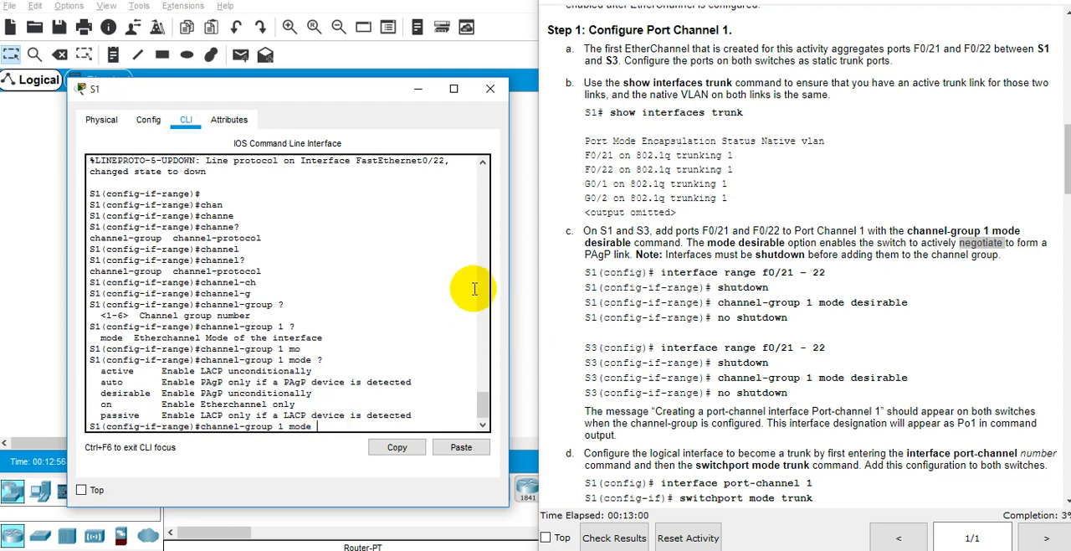
Step: Add the selected ports to channel group 1 on S1 with mode desirable
{"action": "type", "text": "desr"}
{"action": "key", "text": "Tab"}
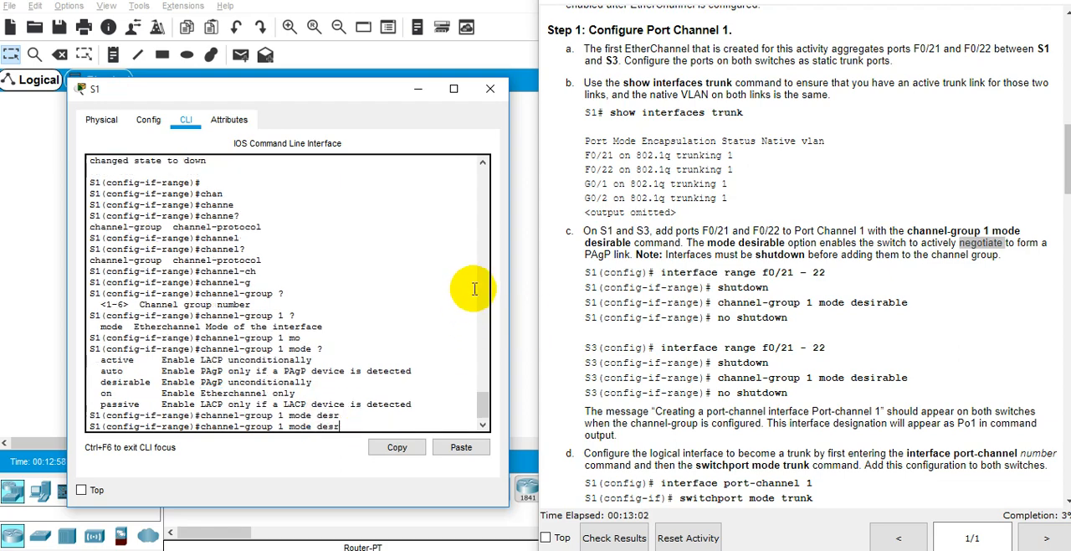
{"action": "type", "text": "i"}
{"action": "key", "text": "Tab"}
{"action": "key", "text": "Return"}
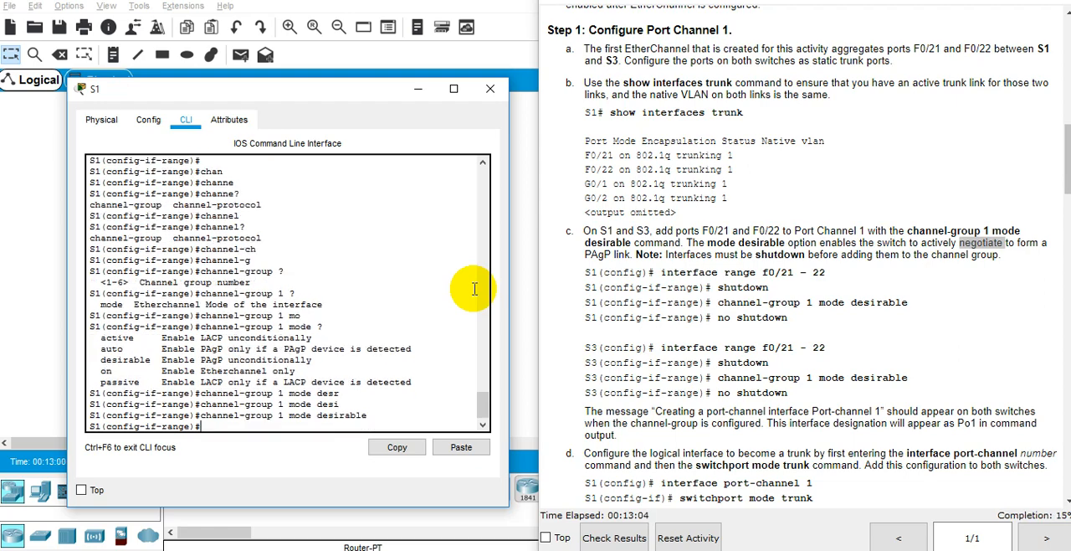
{"action": "key", "text": "Return"}
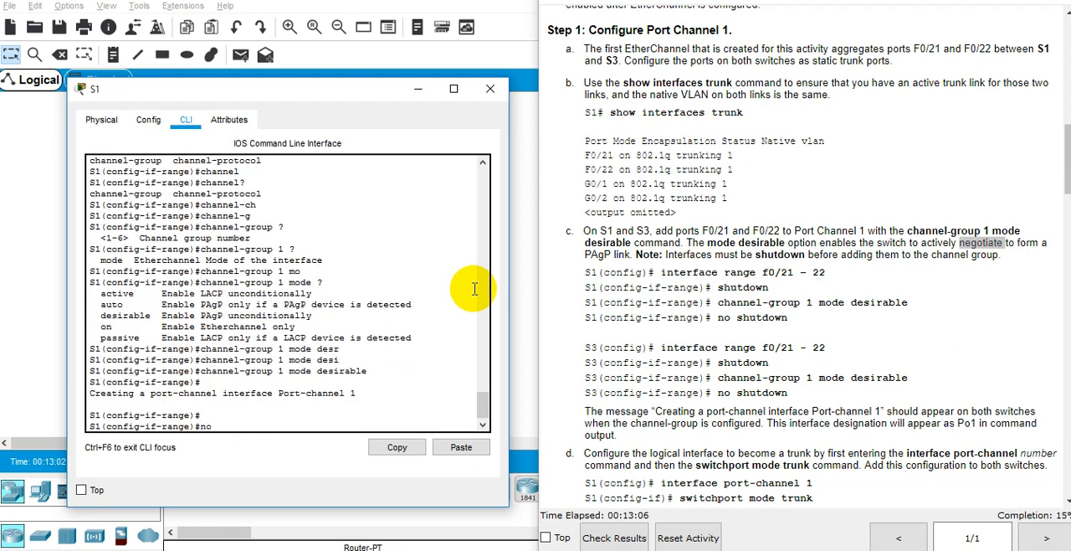
Step: Bring ports Fa0/21 and Fa0/22 back up with no shutdown, and leave configuration mode with end
{"action": "type", "text": "no sh"}
{"action": "key", "text": "Return"}
{"action": "key", "text": "Return"}
{"action": "key", "text": "Return"}
{"action": "key", "text": "Return"}
{"action": "key", "text": "Return"}
{"action": "key", "text": "Return"}
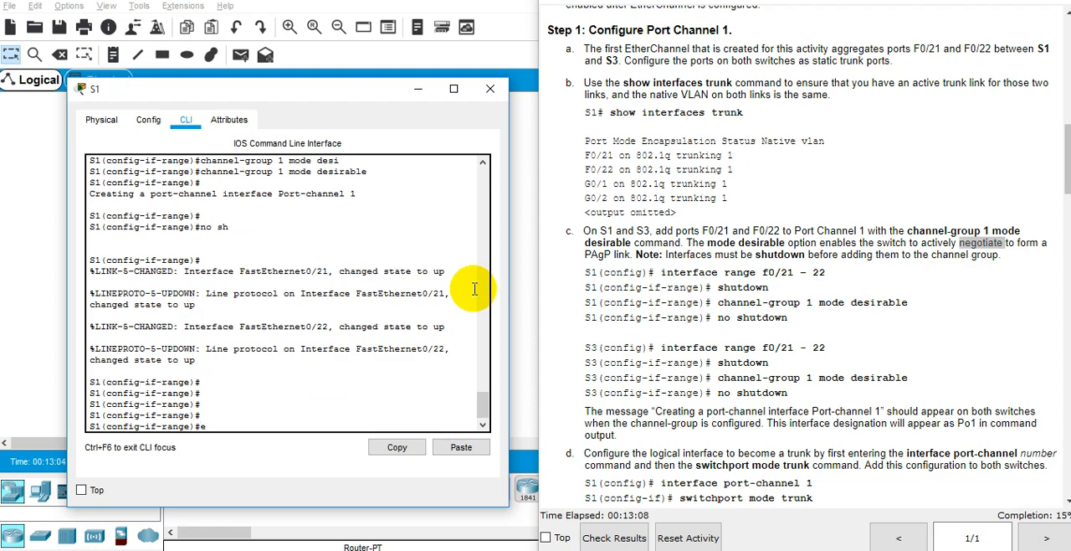
{"action": "type", "text": "end"}
{"action": "key", "text": "Return"}
Step: List the show interfaces options on S1, run the plain show interfaces command, and quit its output
{"action": "type", "text": "show in"}
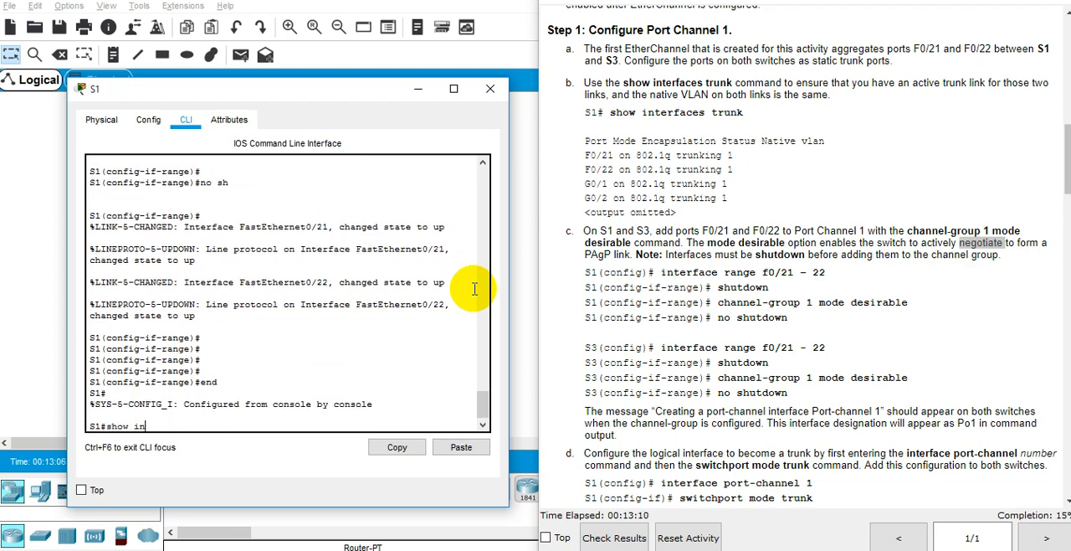
{"action": "type", "text": "ter"}
{"action": "key", "text": "Tab"}
{"action": "type", "text": "?"}
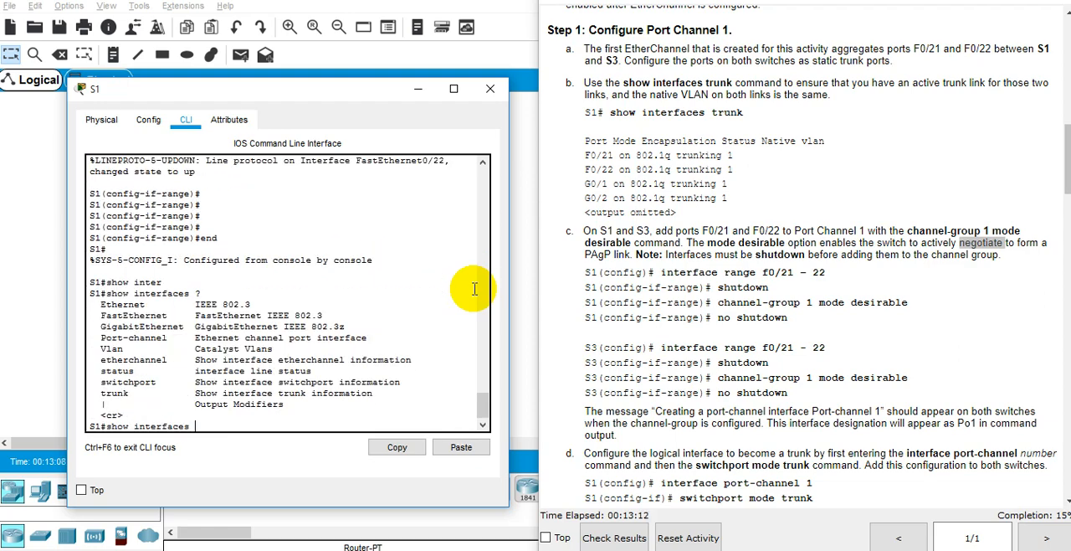
{"action": "key", "text": "Return"}
{"action": "key", "text": "q"}
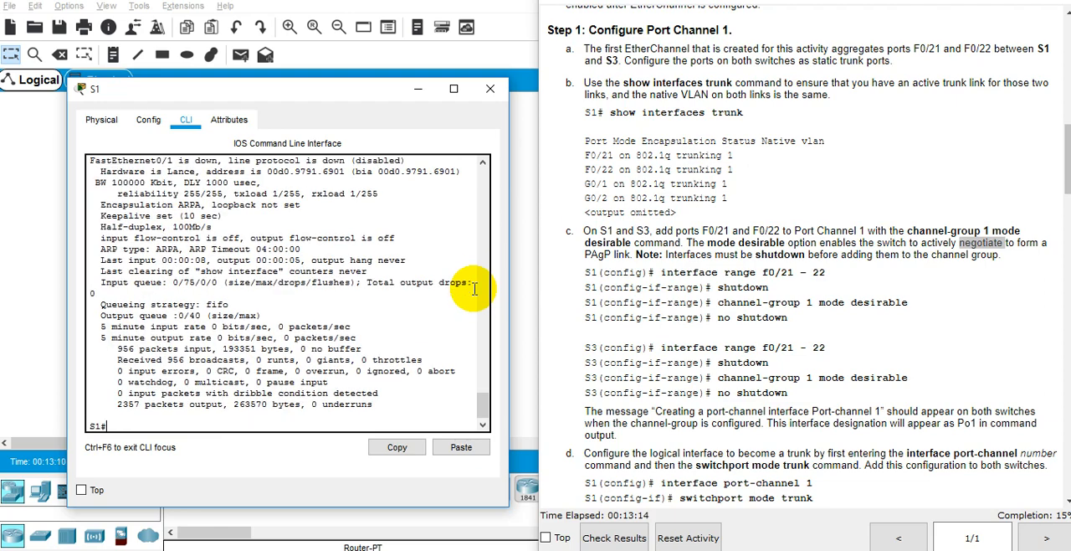
Step: Run show interfaces status on S1 and examine the Po1 entry and the statuses of the physical ports
{"action": "type", "text": "show inter"}
{"action": "key", "text": "Tab"}
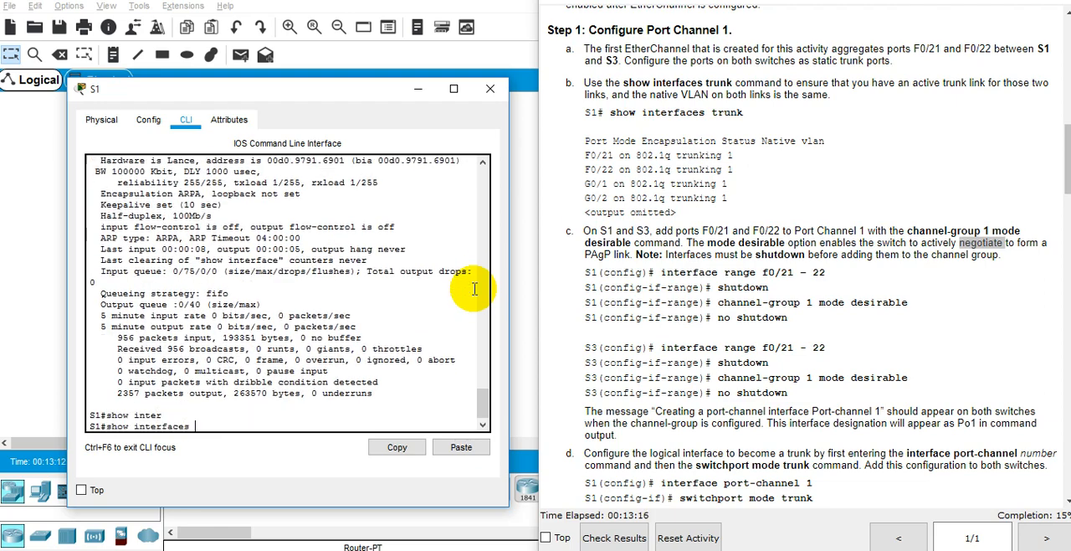
{"action": "type", "text": "status"}
{"action": "key", "text": "Return"}
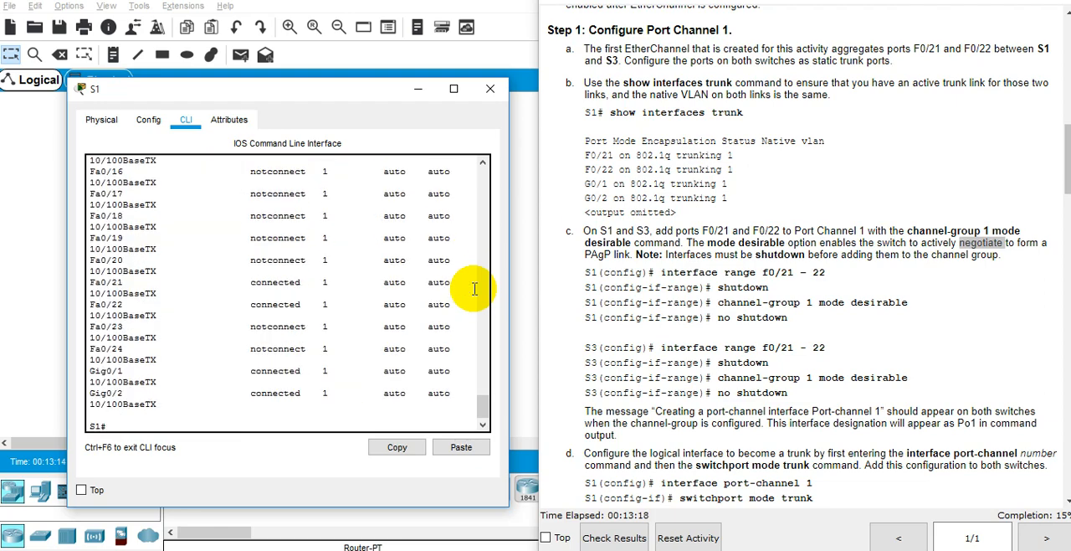
{"action": "scroll", "coordinate": [365, 353], "scroll_direction": "up", "scroll_amount": 8}
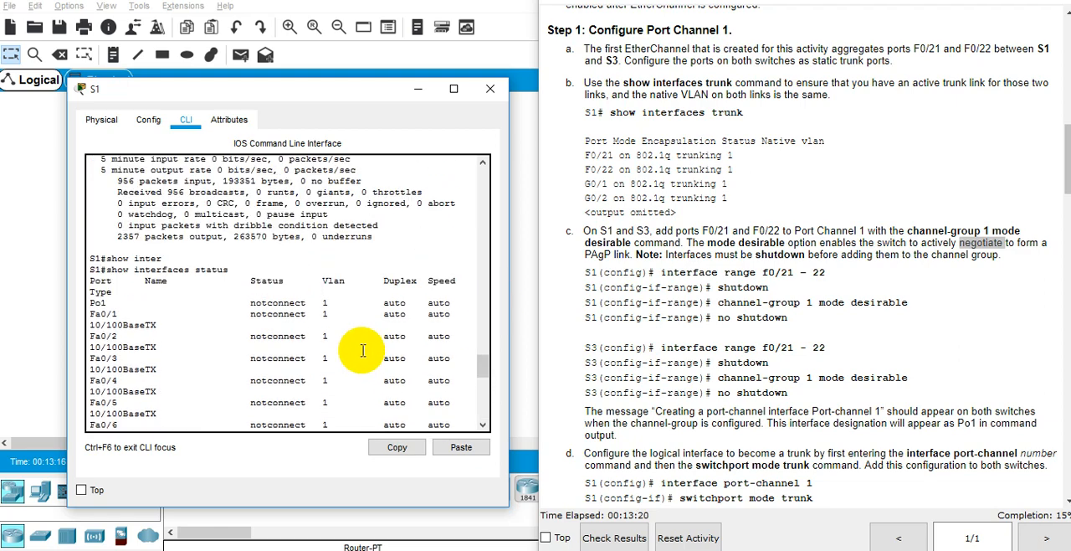
{"action": "triple_click", "coordinate": [100, 303]}
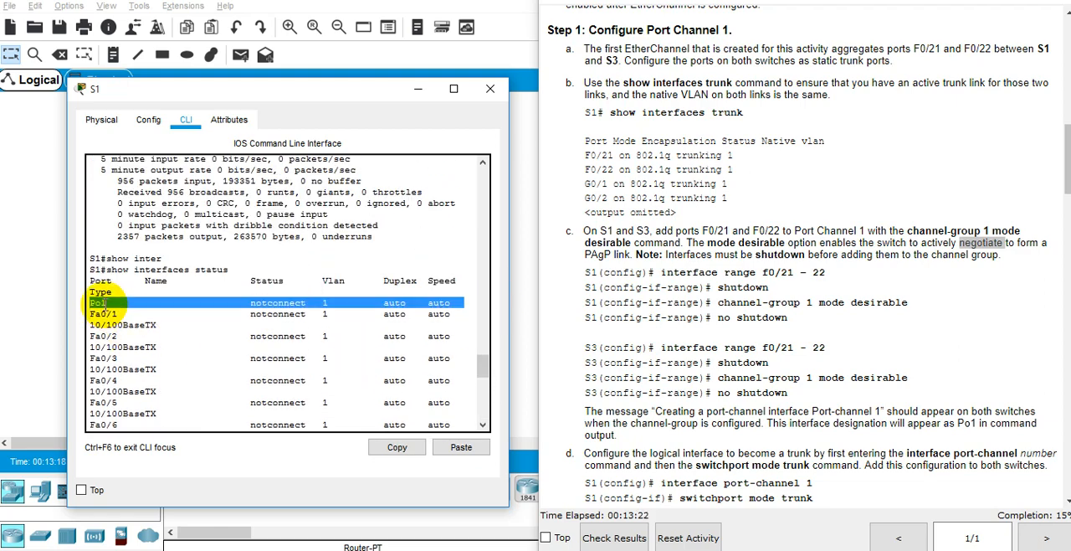
{"action": "double_click", "coordinate": [100, 303]}
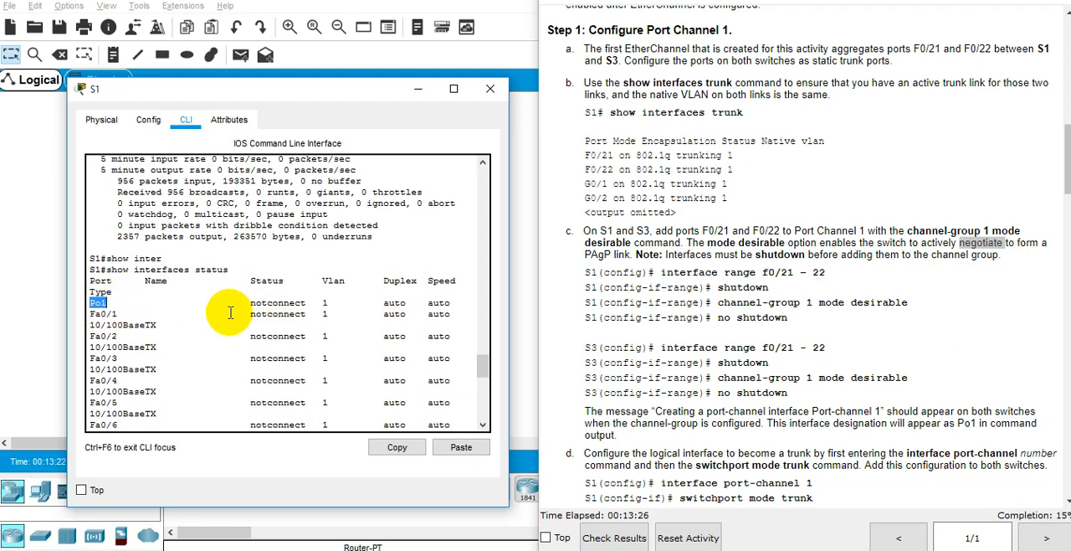
{"action": "scroll", "coordinate": [231, 318], "scroll_direction": "down", "scroll_amount": 15}
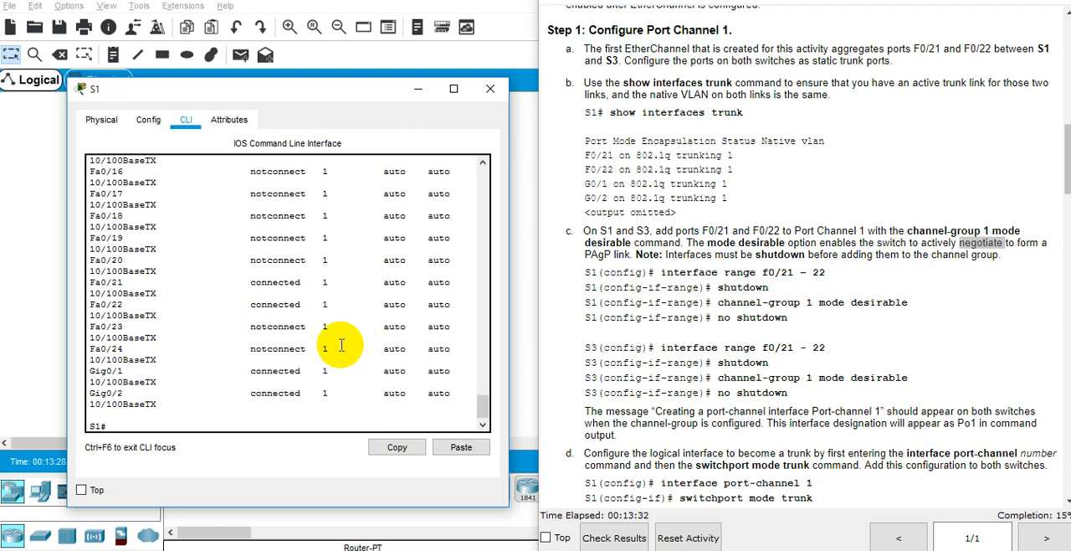
{"action": "scroll", "coordinate": [341, 345], "scroll_direction": "up", "scroll_amount": 15}
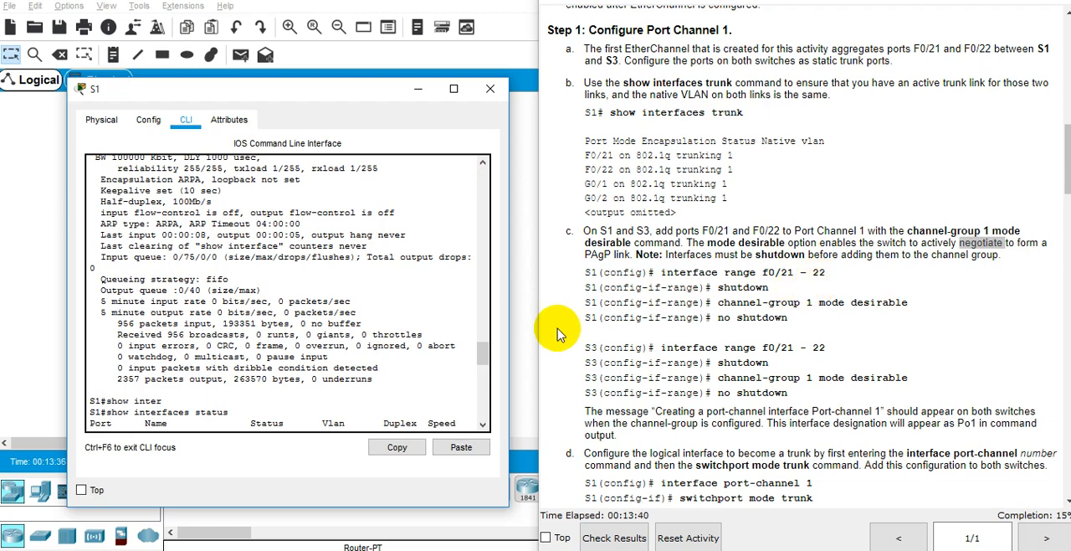
{"action": "scroll", "coordinate": [459, 369], "scroll_direction": "down", "scroll_amount": 4}
{"action": "scroll", "coordinate": [459, 369], "scroll_direction": "down", "scroll_amount": 10}
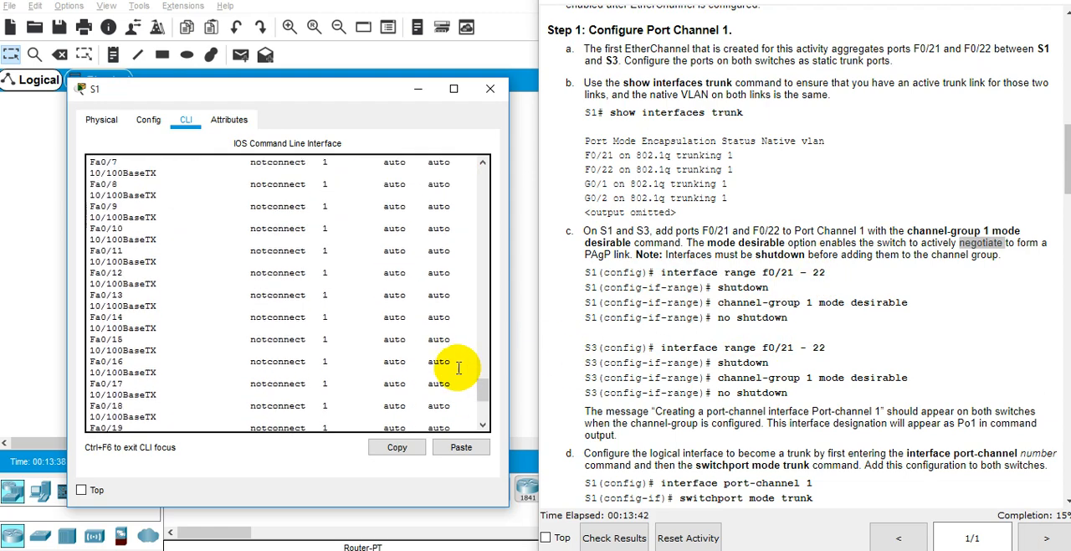
{"action": "scroll", "coordinate": [265, 287], "scroll_direction": "down", "scroll_amount": 1}
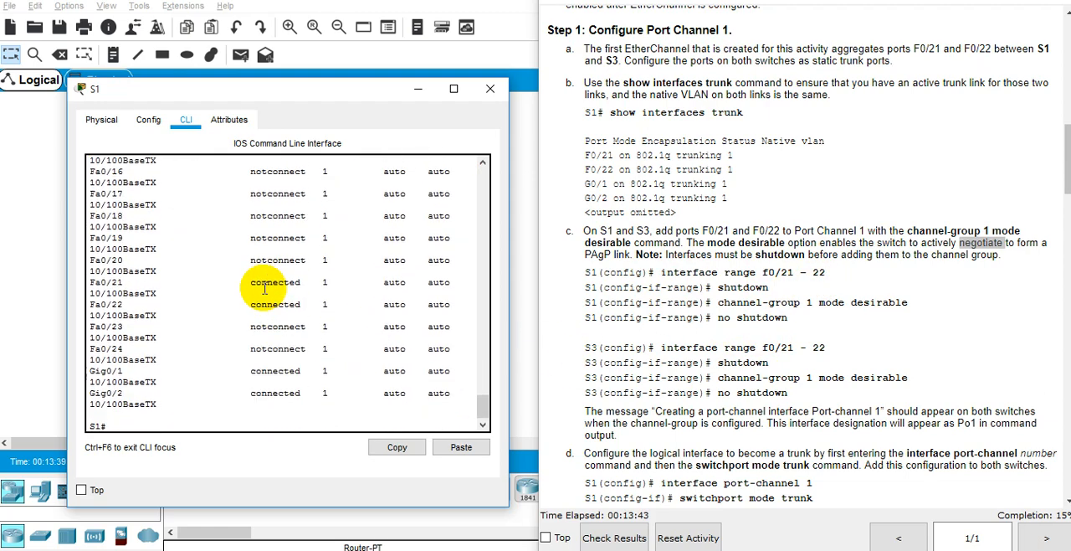
Step: Check the group number in S1's channel-group command in Step 1c of the instructions
{"action": "left_click", "coordinate": [806, 302]}
{"action": "triple_click", "coordinate": [809, 302]}
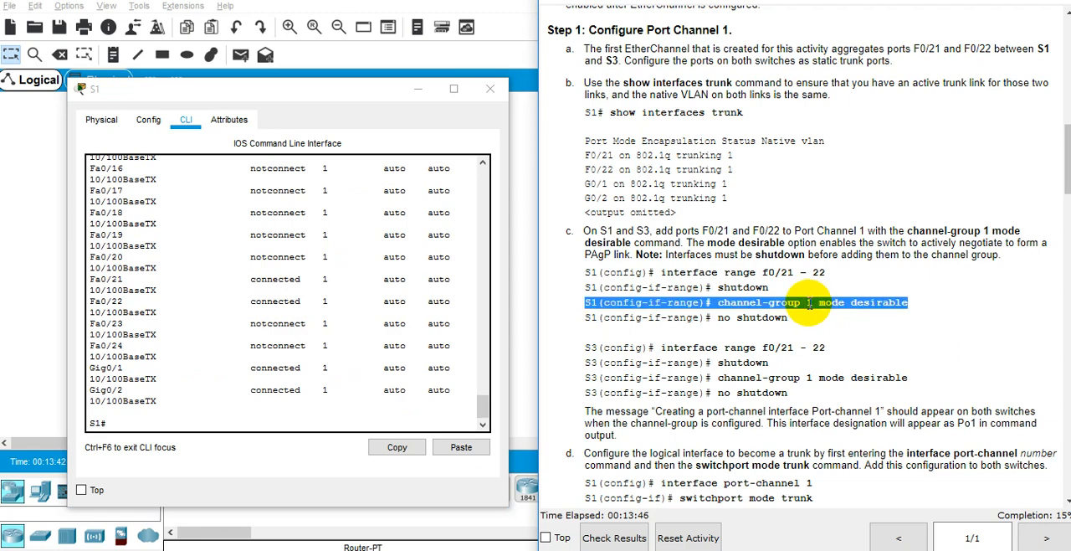
{"action": "double_click", "coordinate": [810, 302]}
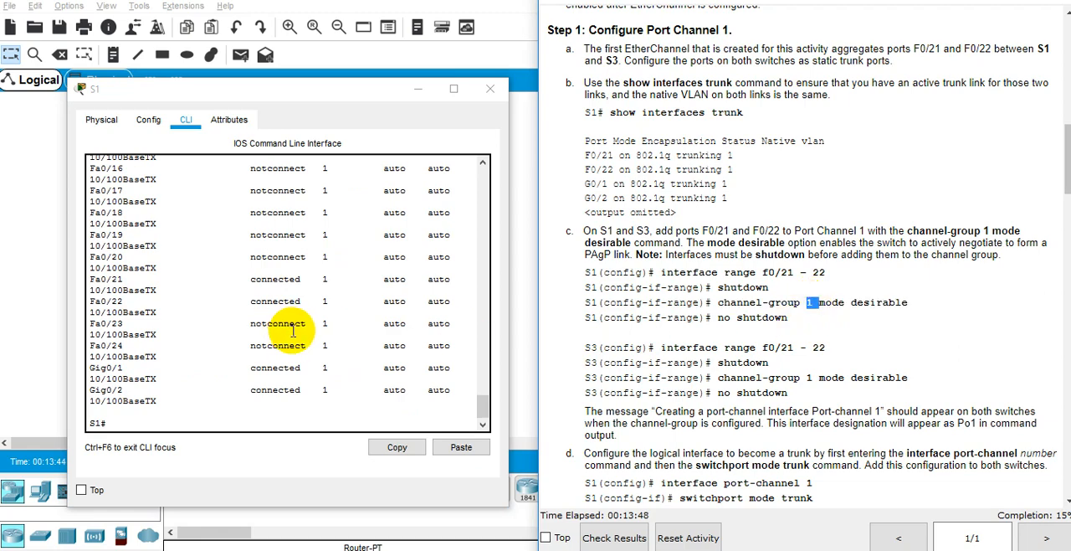
Step: Enter global configuration mode on S1 and open interface port-channel 1 for configuration
{"action": "left_click", "coordinate": [199, 425]}
{"action": "type", "text": "confi"}
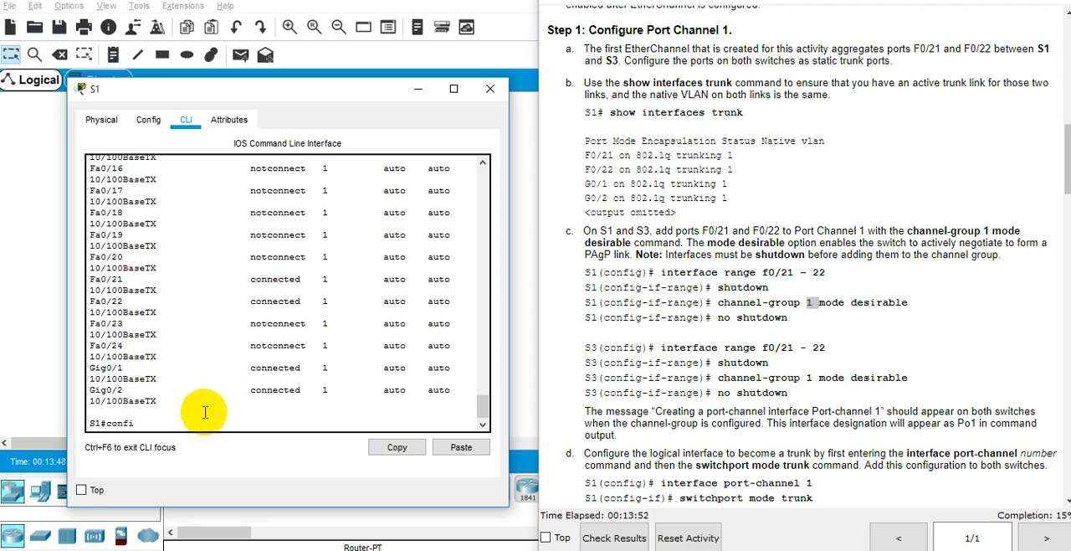
{"action": "type", "text": "gure"}
{"action": "key", "text": "Tab"}
{"action": "type", "text": "ter"}
{"action": "key", "text": "Tab"}
{"action": "key", "text": "Return"}
{"action": "type", "text": "inter"}
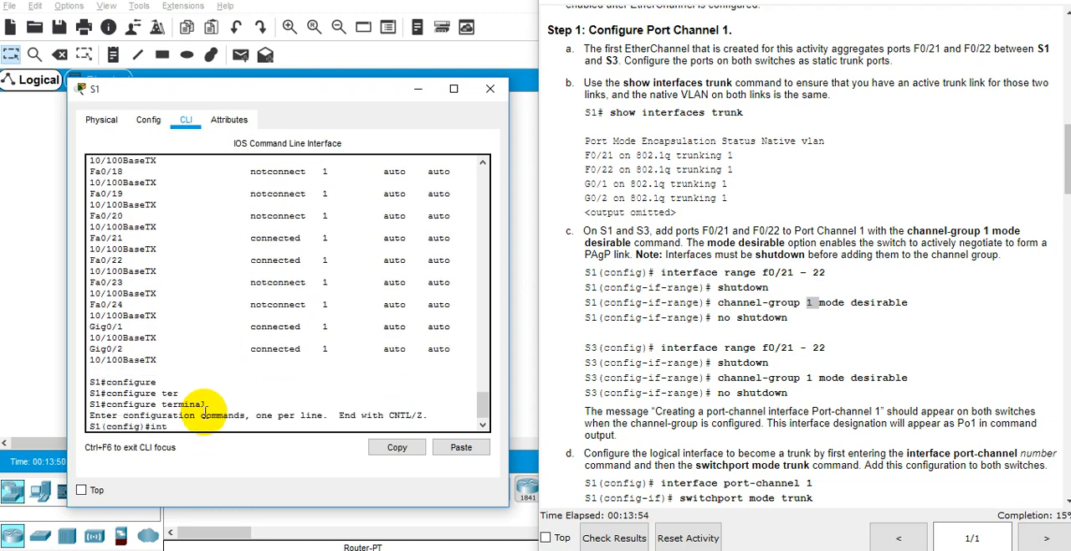
{"action": "key", "text": "Tab"}
{"action": "type", "text": "por"}
{"action": "key", "text": "Tab"}
{"action": "type", "text": "?1"}
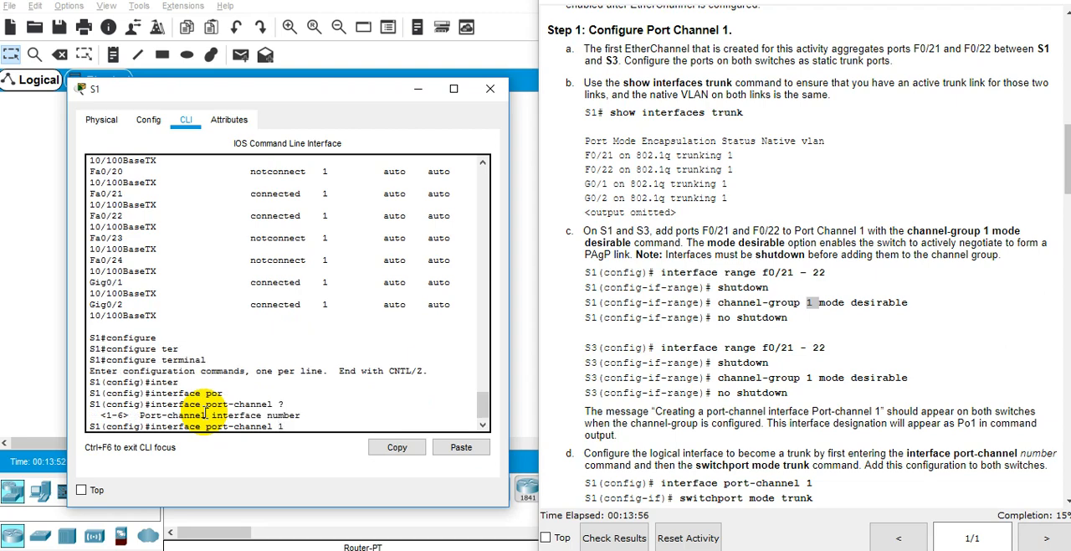
{"action": "key", "text": "Return"}
Step: List the available switchport options for port-channel 1 on S1
{"action": "type", "text": "sw"}
{"action": "key", "text": "Tab"}
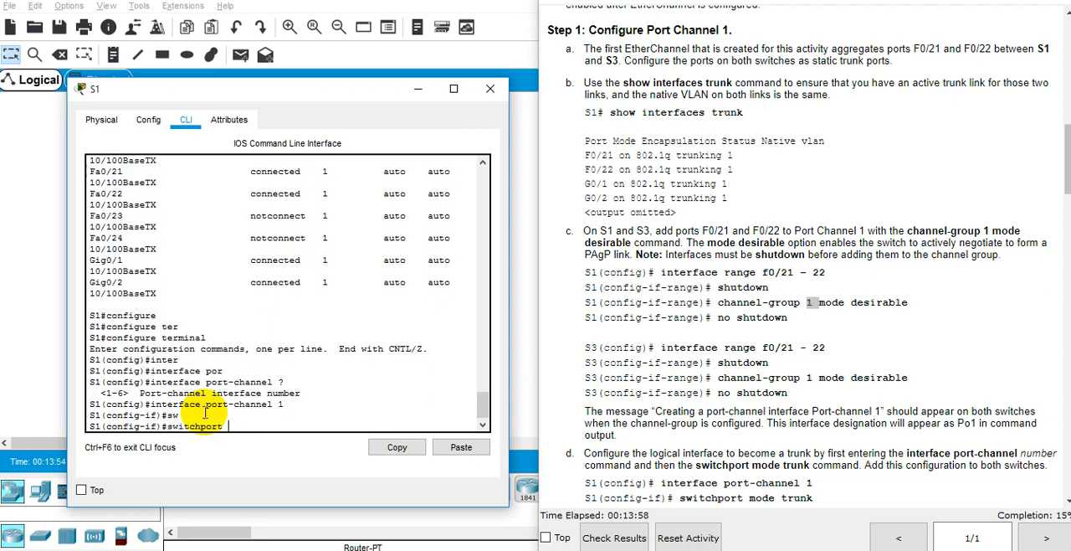
{"action": "type", "text": "?"}
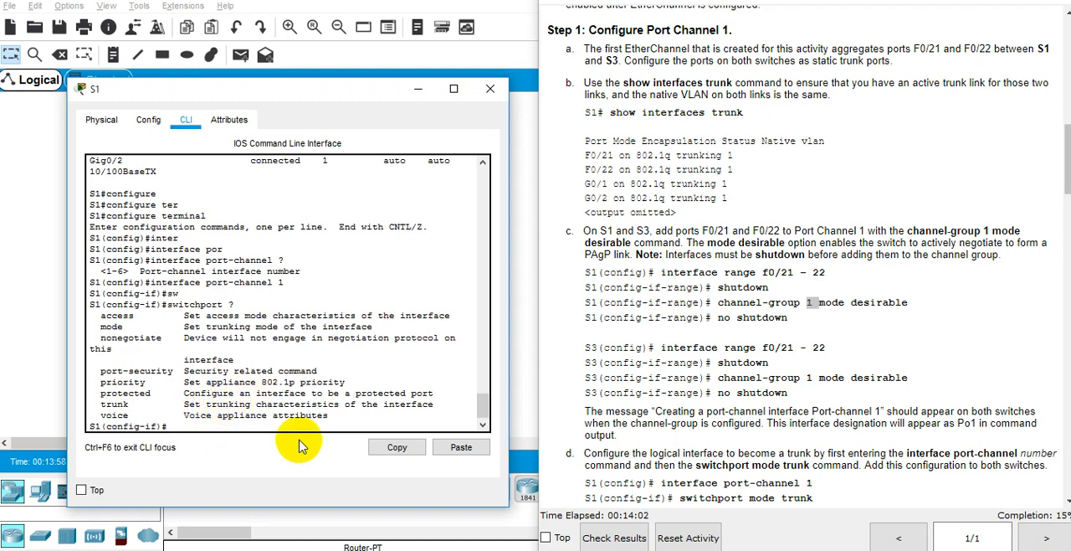
Step: Switch to S3's command line, keeping the instructions in view beside it, and enter global configuration mode with conf t
{"action": "left_click", "coordinate": [416, 89]}
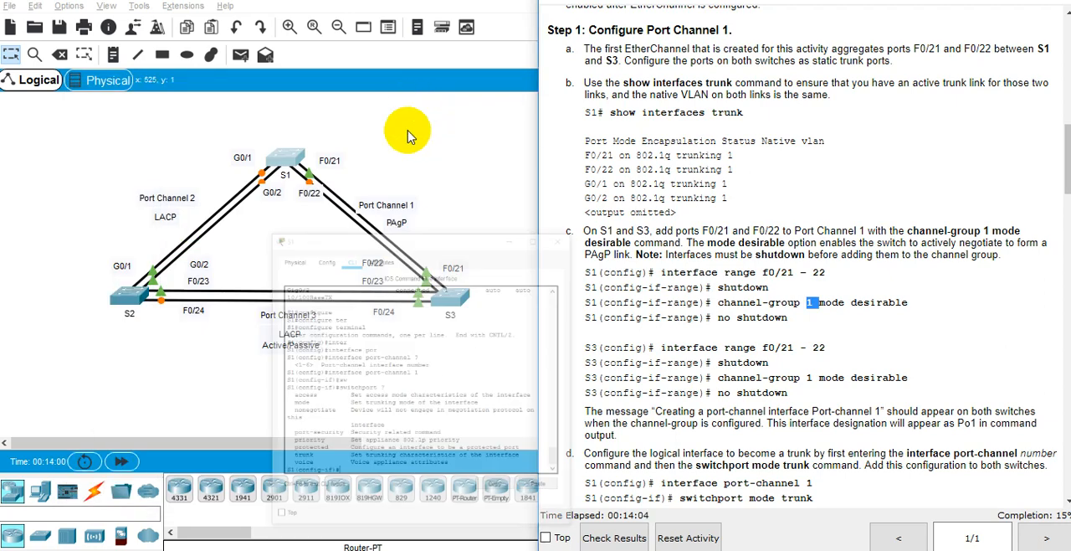
{"action": "left_click", "coordinate": [435, 285]}
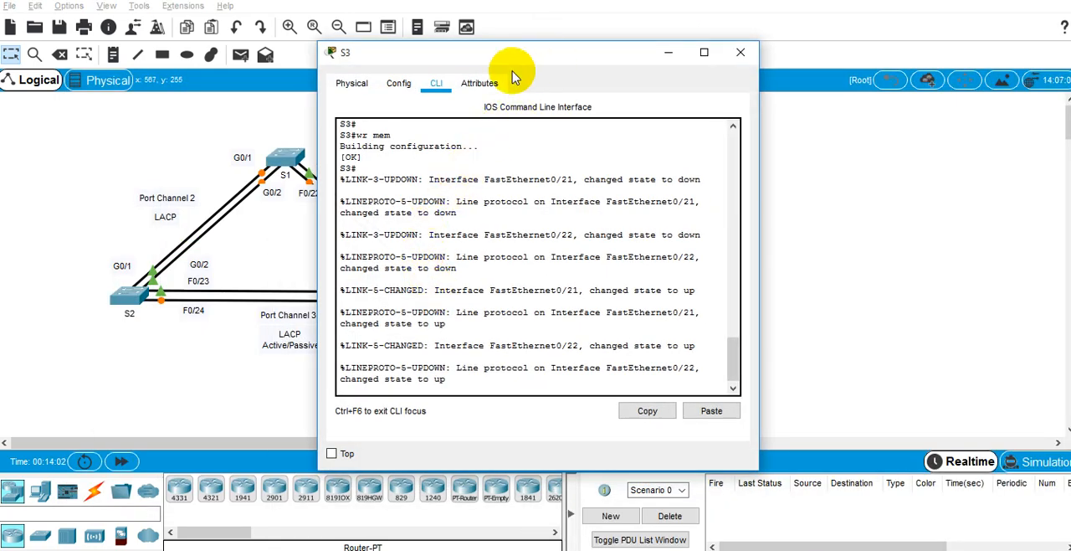
{"action": "key", "text": "alt+Tab"}
{"action": "key", "text": "alt+Tab"}
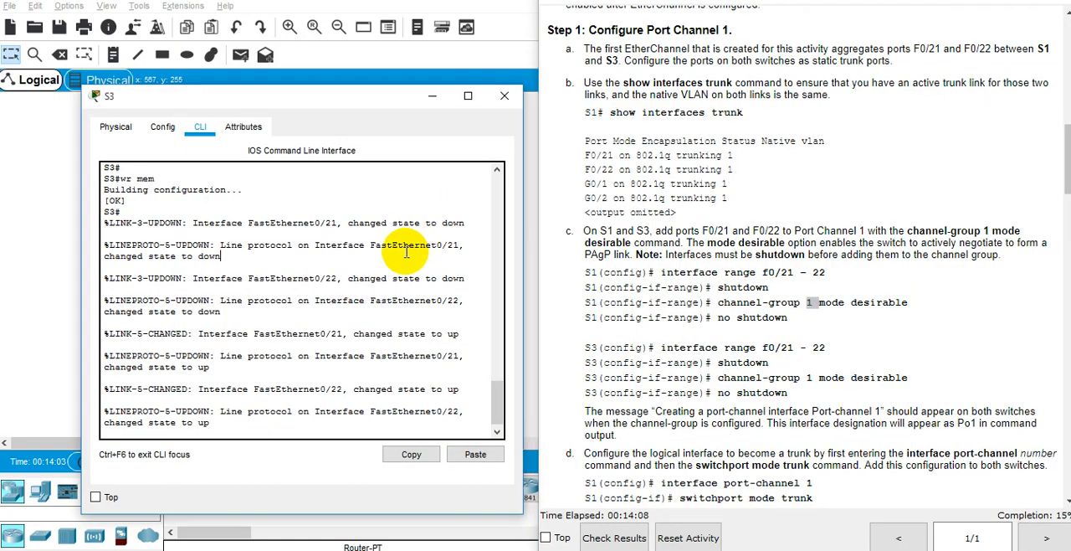
{"action": "type", "text": "conf"}
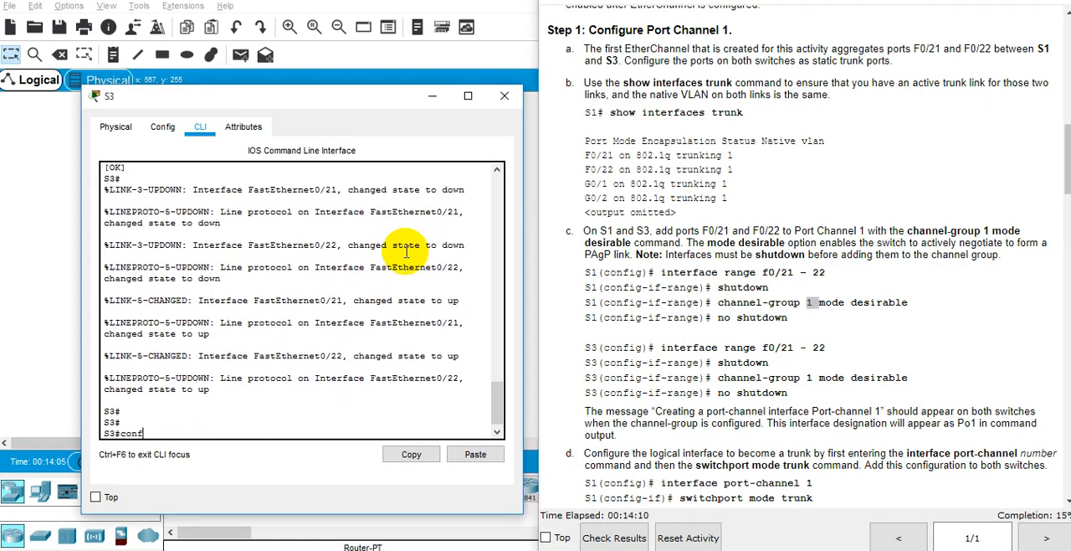
{"action": "type", "text": " t"}
{"action": "key", "text": "Return"}
Step: Select interface range fastEthernet 0/21 - 22 on S3 and shut both ports down
{"action": "type", "text": "inter"}
{"action": "key", "text": "Tab"}
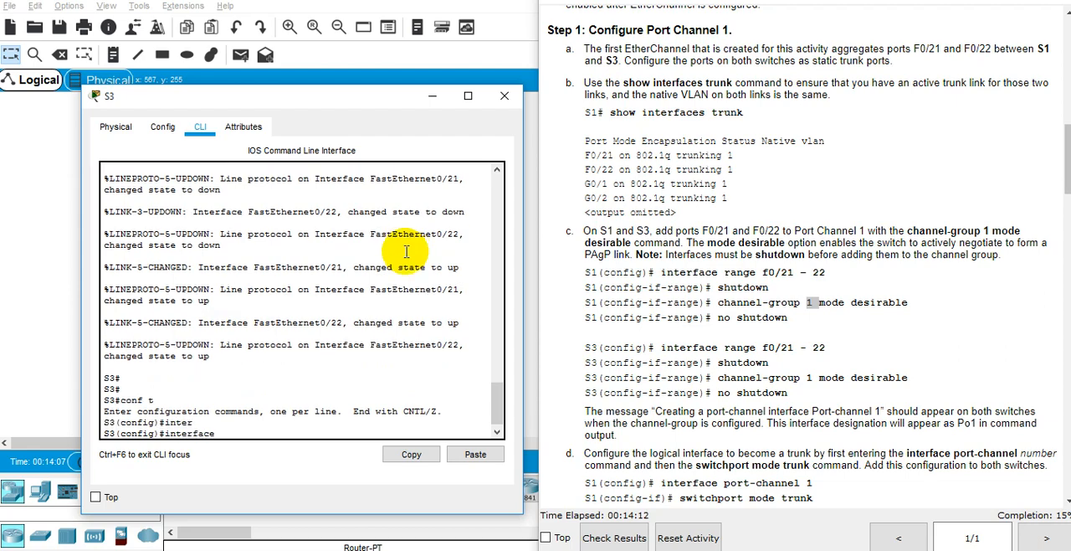
{"action": "type", "text": "ran"}
{"action": "key", "text": "Tab"}
{"action": "type", "text": "f"}
{"action": "key", "text": "Tab"}
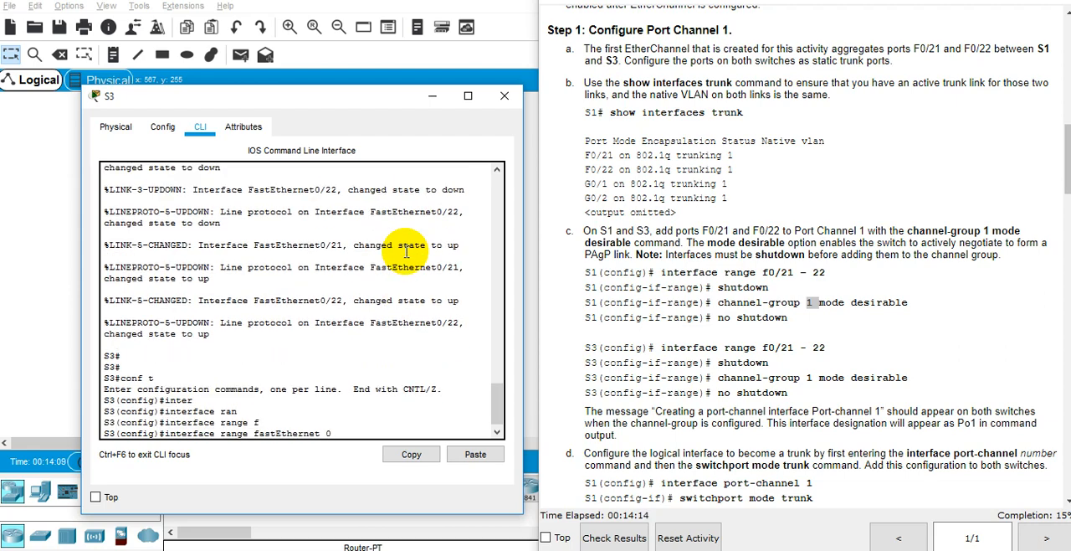
{"action": "type", "text": "0/21 - 22"}
{"action": "key", "text": "Return"}
{"action": "type", "text": "shut"}
{"action": "key", "text": "Tab"}
{"action": "key", "text": "Return"}
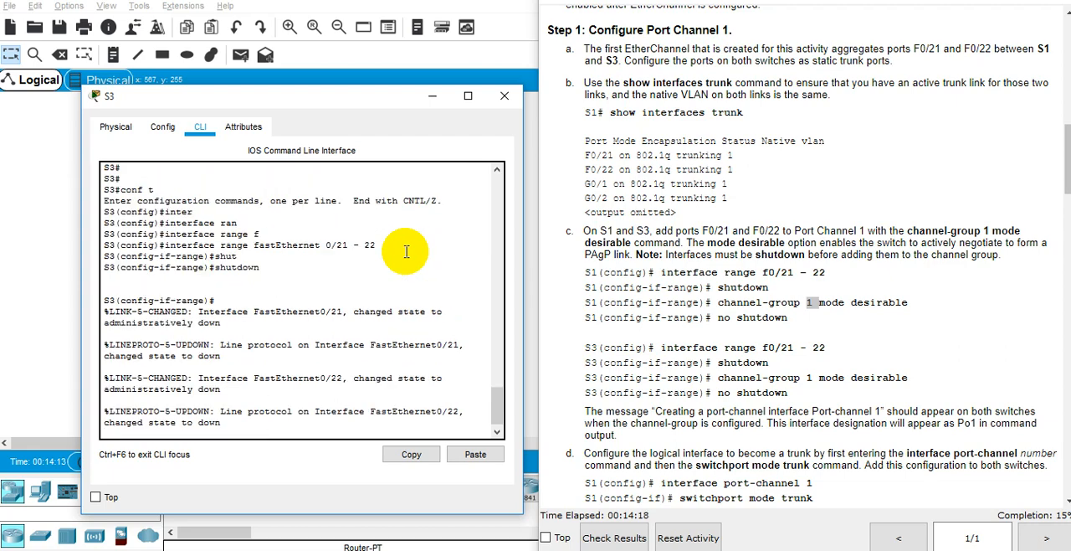
Step: Add S3's ports Fa0/21 and Fa0/22 to Port Channel 1 with channel-group 1 mode desirable
{"action": "key", "text": "Return"}
{"action": "type", "text": "ch"}
{"action": "key", "text": "Tab"}
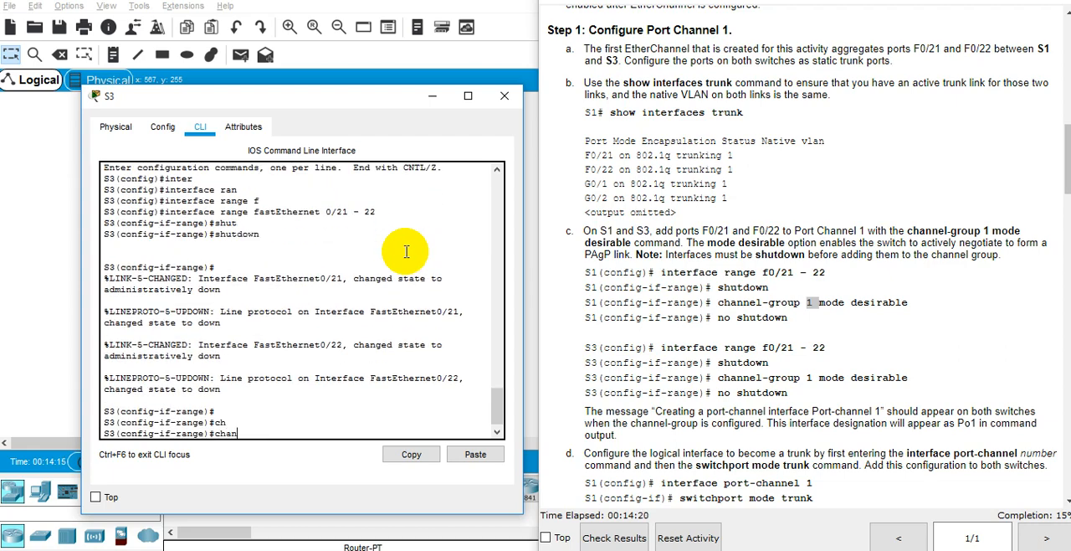
{"action": "type", "text": "n"}
{"action": "key", "text": "Tab"}
{"action": "type", "text": "e"}
{"action": "key", "text": "Tab"}
{"action": "type", "text": "?"}
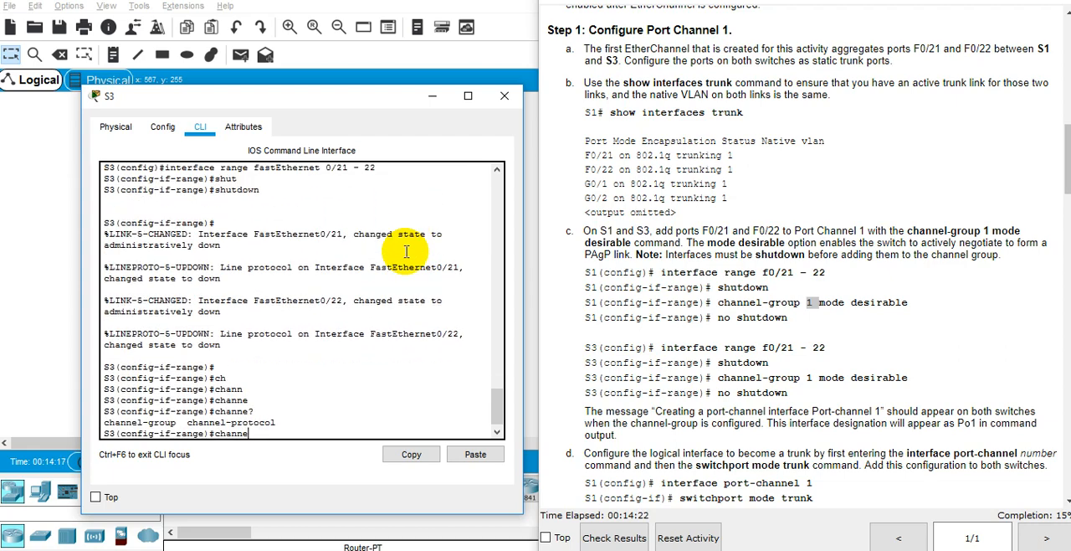
{"action": "type", "text": "l-gro"}
{"action": "key", "text": "Tab"}
{"action": "type", "text": "?1 mode"}
{"action": "key", "text": "Tab"}
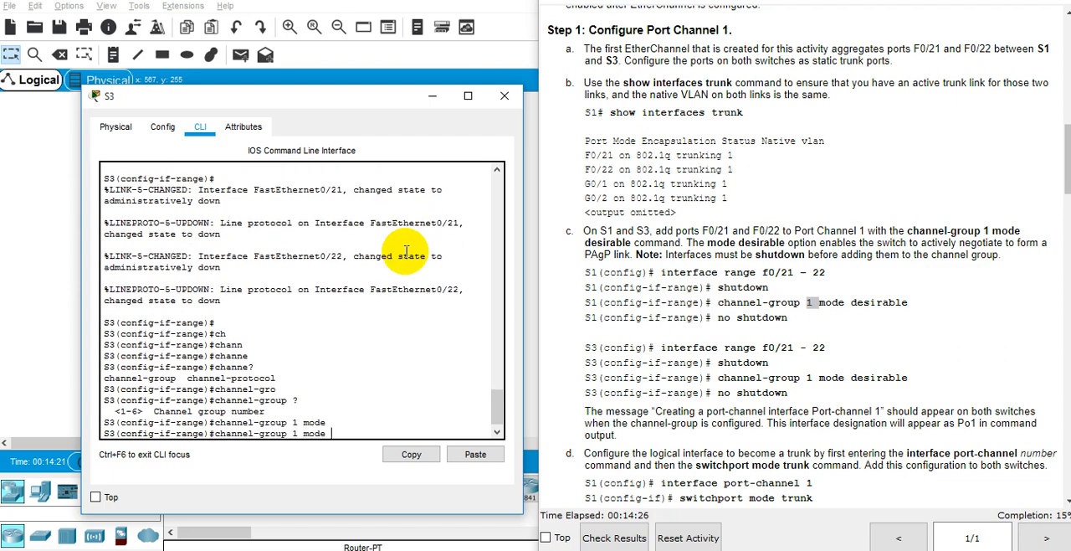
{"action": "type", "text": "des"}
{"action": "key", "text": "Tab"}
{"action": "key", "text": "Return"}
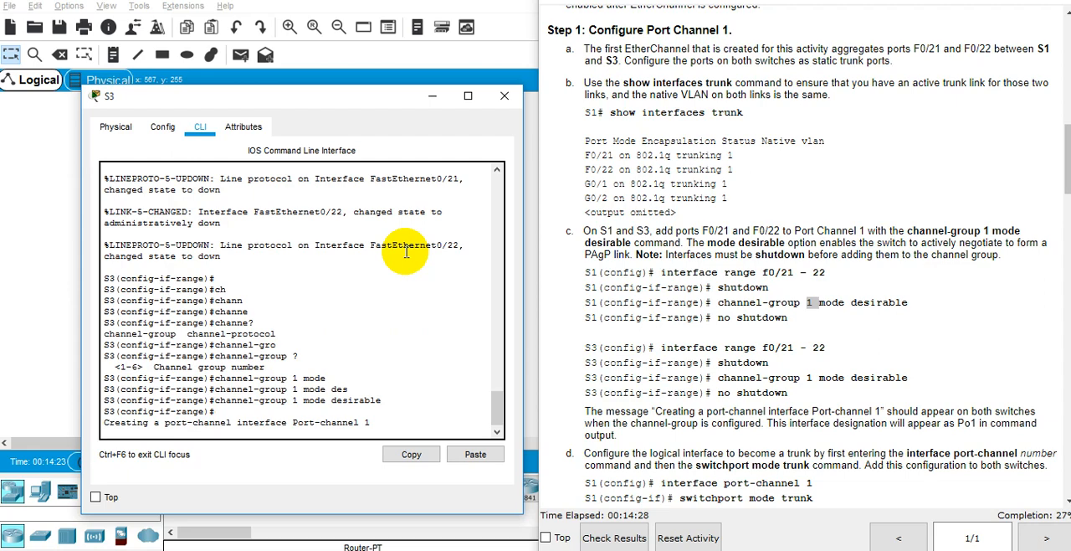
Step: Bring S3's ports Fa0/21 and Fa0/22 back up with no shutdown
{"action": "key", "text": "Return"}
{"action": "key", "text": "Return"}
{"action": "type", "text": "no sh"}
{"action": "key", "text": "Return"}
Step: Leave configuration mode on S3 with end and save the configuration with wr mem
{"action": "key", "text": "Return"}
{"action": "key", "text": "Return"}
{"action": "key", "text": "Return"}
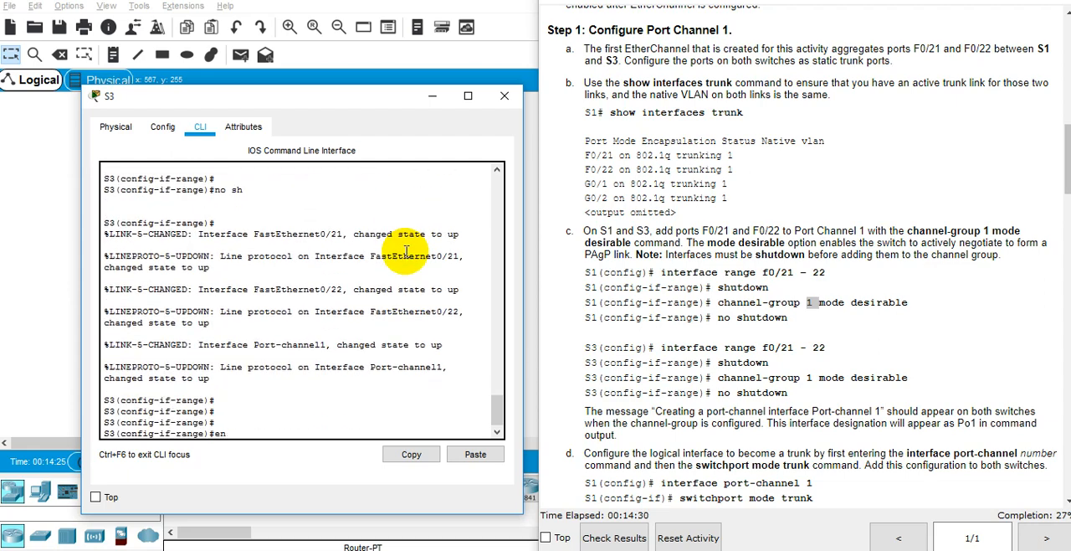
{"action": "type", "text": "end"}
{"action": "key", "text": "Return"}
{"action": "type", "text": "wr mem"}
{"action": "key", "text": "Return"}
{"action": "key", "text": "Return"}
{"action": "key", "text": "Return"}
{"action": "key", "text": "Return"}
{"action": "key", "text": "Return"}
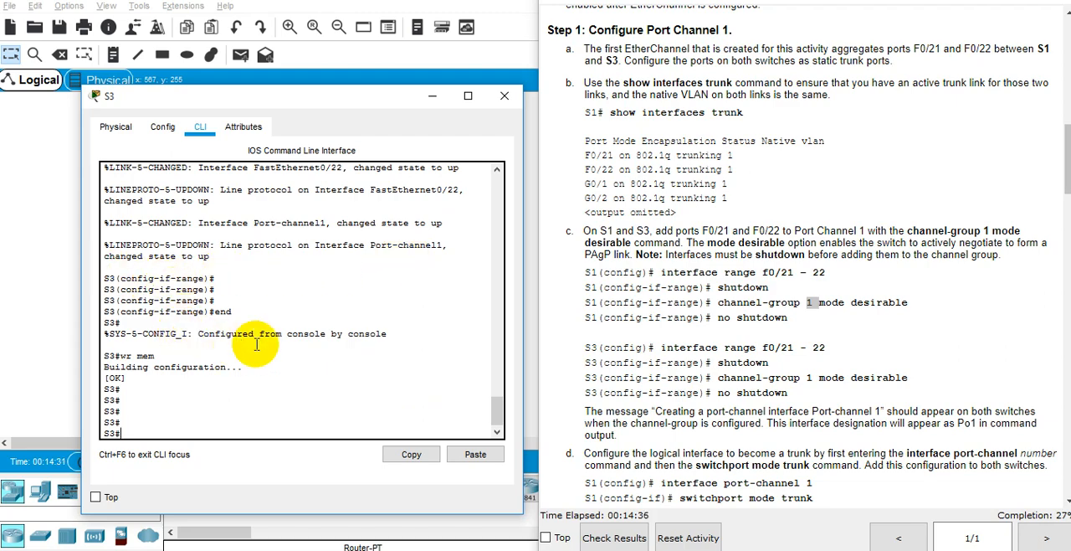
Step: Review the link and line protocol messages for the Port-channel1 interface in S3's output
{"action": "scroll", "coordinate": [257, 344], "scroll_direction": "up", "scroll_amount": 5}
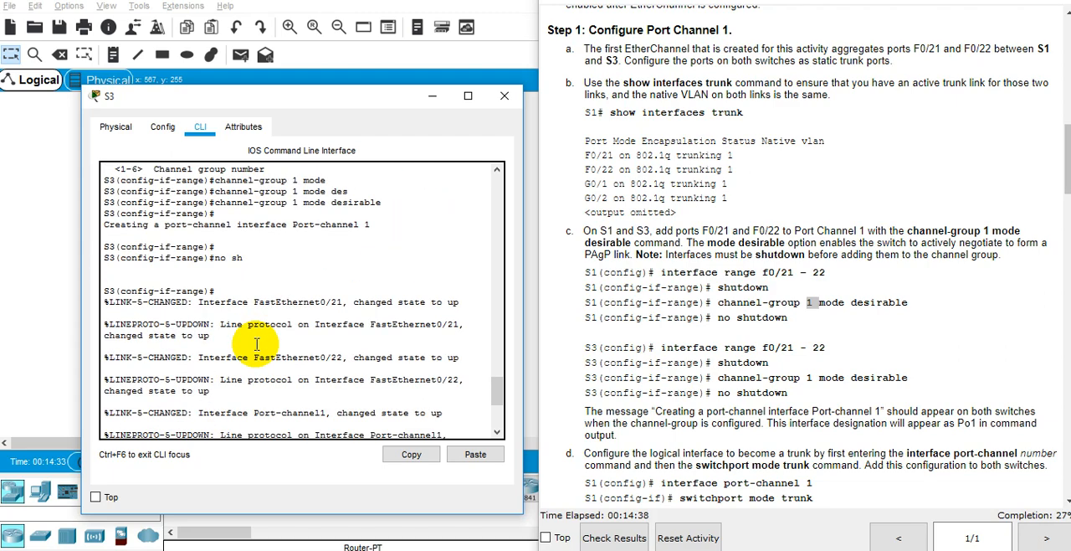
{"action": "scroll", "coordinate": [257, 344], "scroll_direction": "down", "scroll_amount": 2}
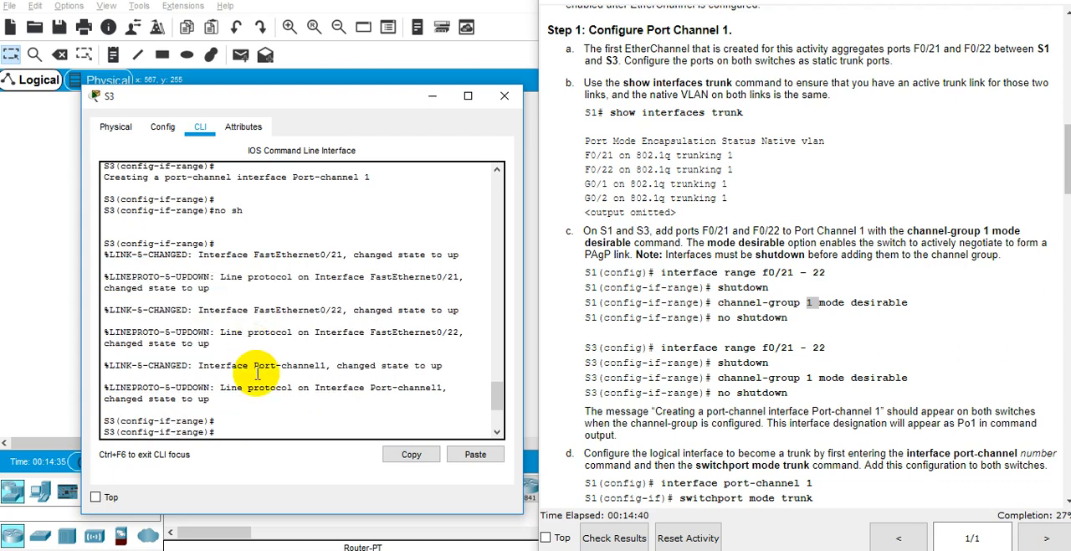
{"action": "double_click", "coordinate": [232, 388]}
{"action": "double_click", "coordinate": [304, 388]}
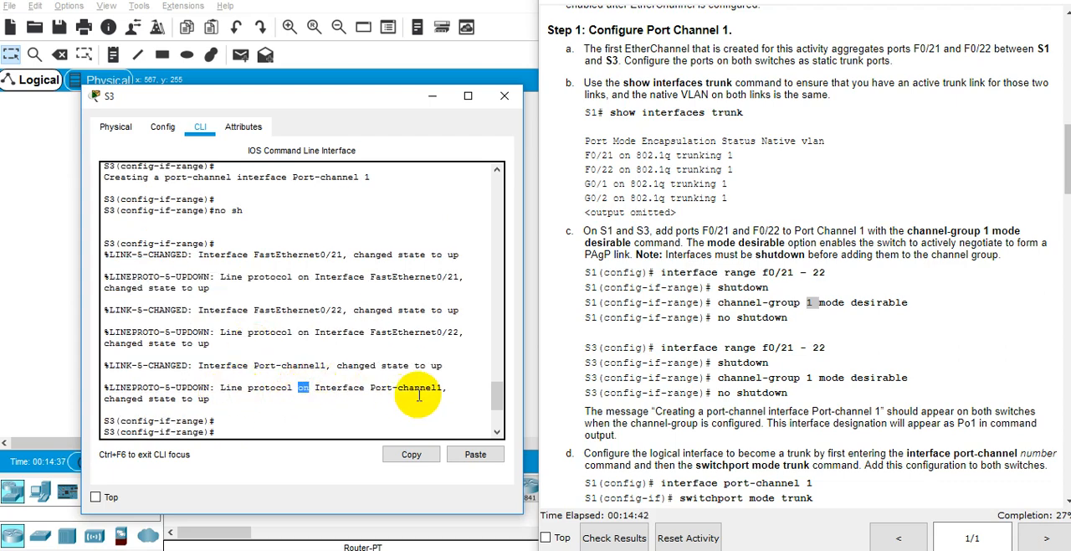
{"action": "triple_click", "coordinate": [264, 366]}
{"action": "triple_click", "coordinate": [268, 366]}
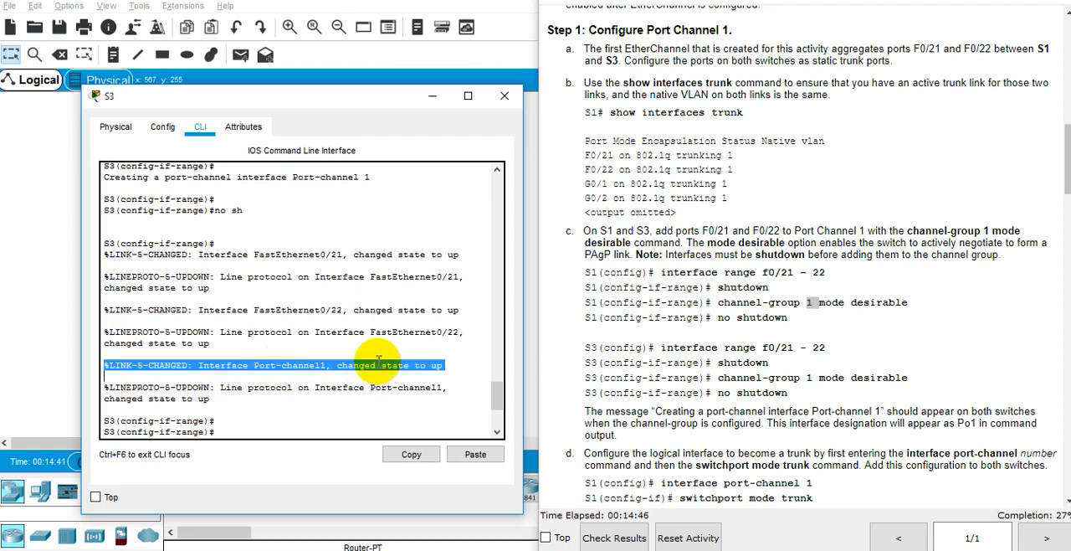
{"action": "scroll", "coordinate": [368, 335], "scroll_direction": "down", "scroll_amount": 4}
Step: Run show int status on S3 and examine the Po1 entry alongside the network topology
{"action": "left_click", "coordinate": [342, 373]}
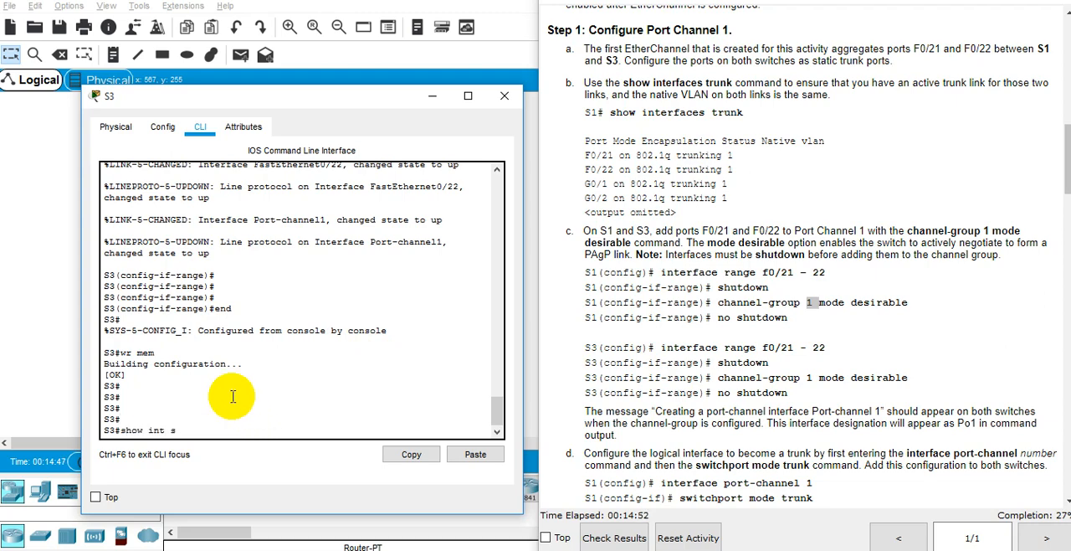
{"action": "key", "text": "Return"}
{"action": "scroll", "coordinate": [251, 394], "scroll_direction": "up", "scroll_amount": 10}
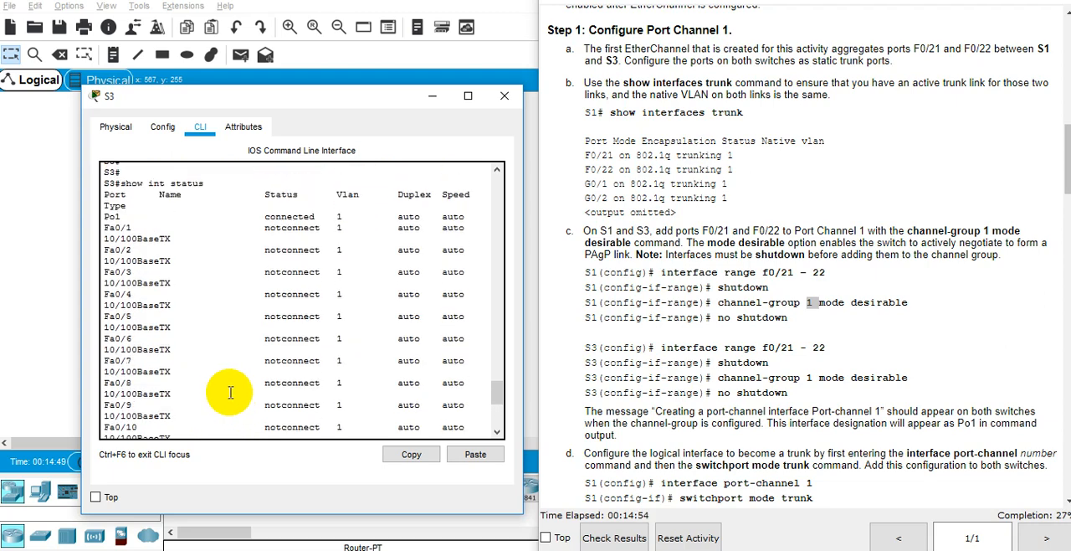
{"action": "triple_click", "coordinate": [165, 265]}
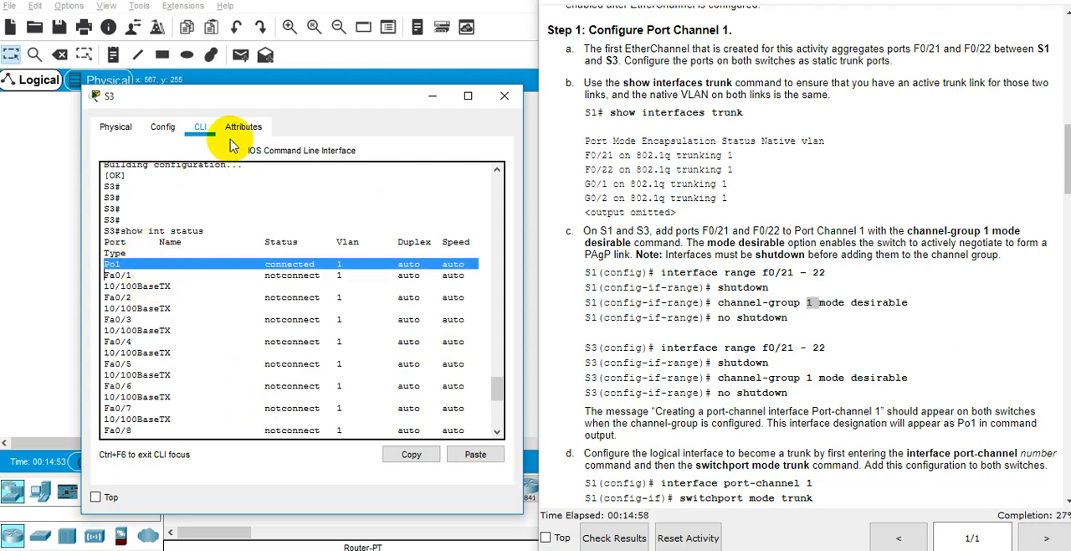
{"action": "left_click_drag", "start_coordinate": [258, 102], "coordinate": [664, 108]}
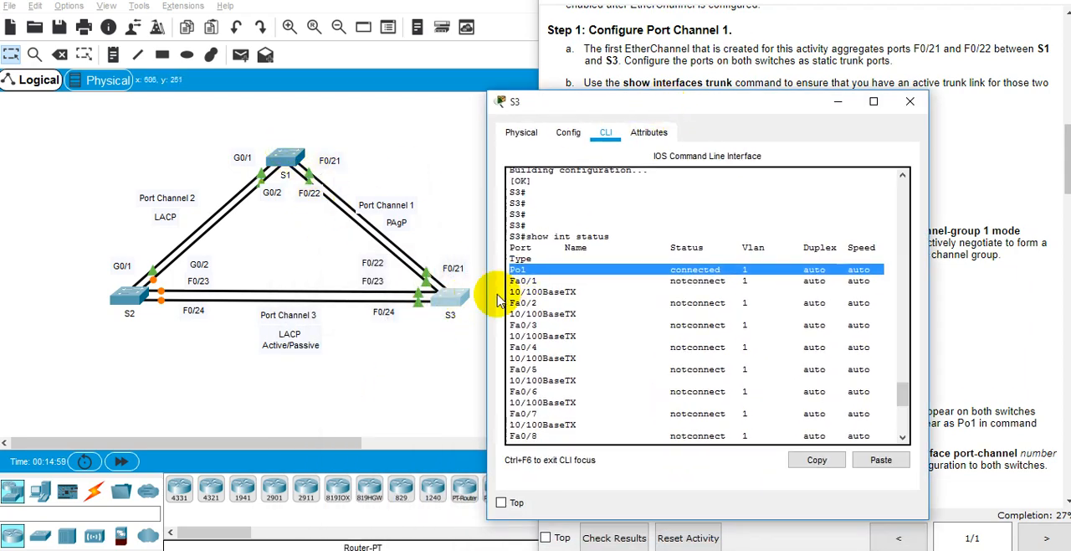
{"action": "double_click", "coordinate": [520, 270]}
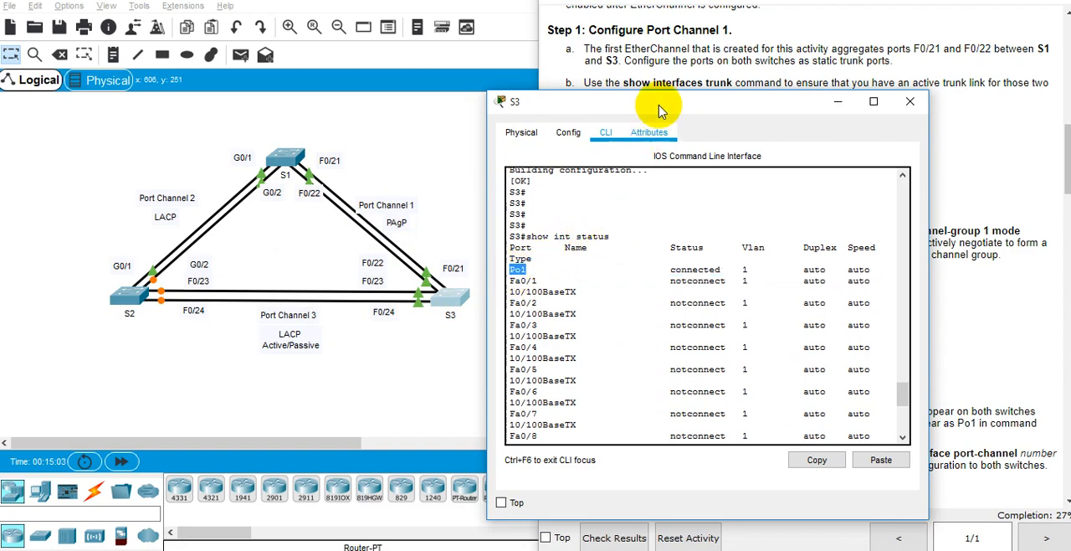
{"action": "left_click_drag", "start_coordinate": [659, 104], "coordinate": [235, 115]}
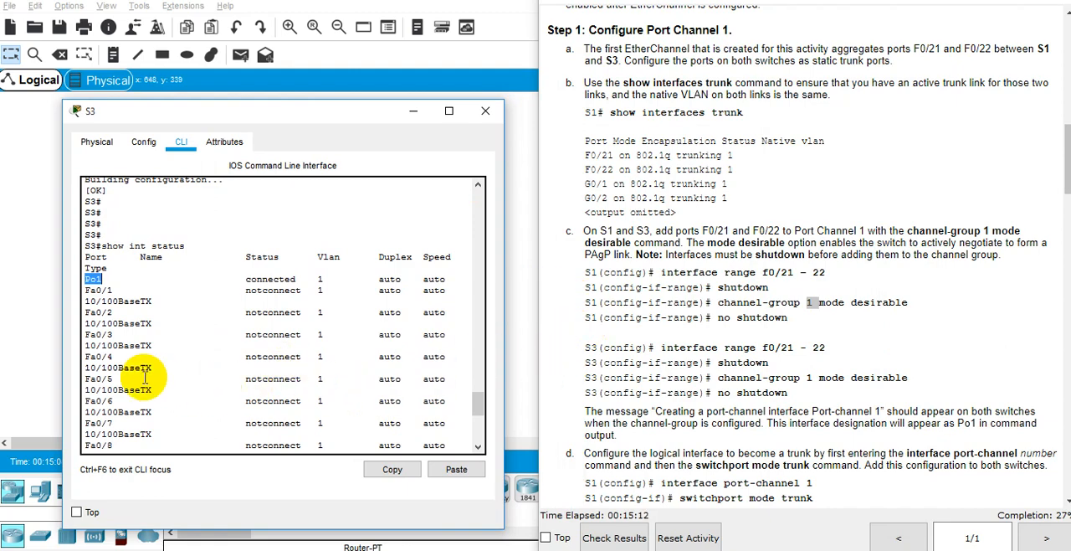
{"action": "scroll", "coordinate": [242, 375], "scroll_direction": "down", "scroll_amount": 5}
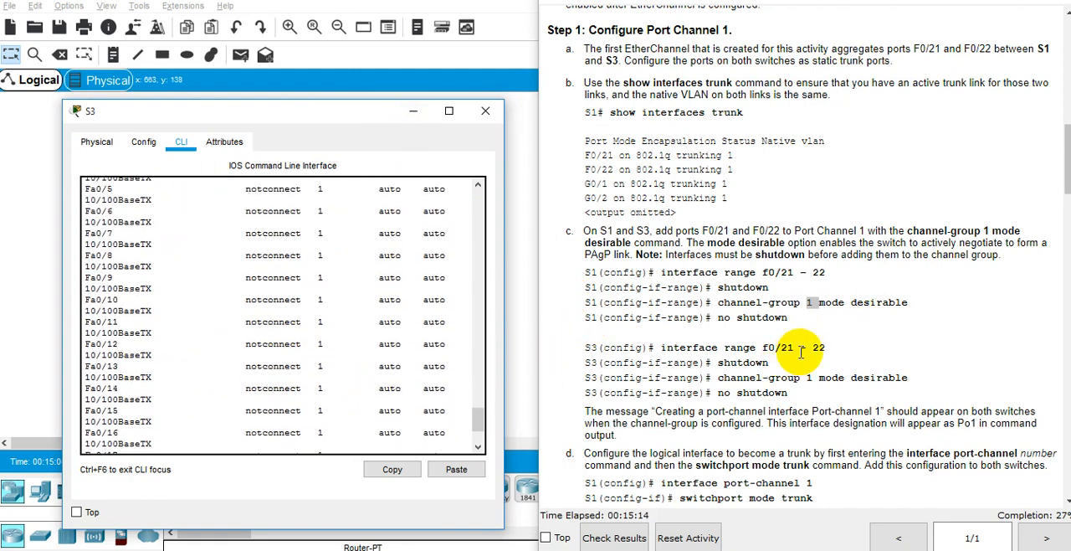
Step: Consult Step 1d of the instructions and enter global configuration mode on S3 with conf terminal
{"action": "scroll", "coordinate": [791, 356], "scroll_direction": "down", "scroll_amount": 3}
{"action": "scroll", "coordinate": [800, 354], "scroll_direction": "down", "scroll_amount": 1}
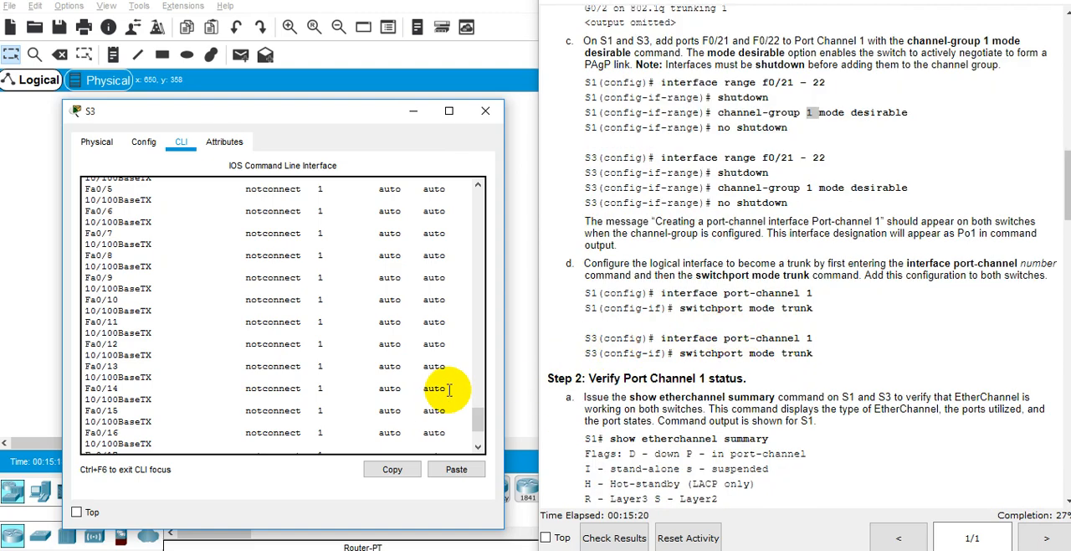
{"action": "scroll", "coordinate": [937, 318], "scroll_direction": "up", "scroll_amount": 4}
{"action": "scroll", "coordinate": [937, 318], "scroll_direction": "down", "scroll_amount": 4}
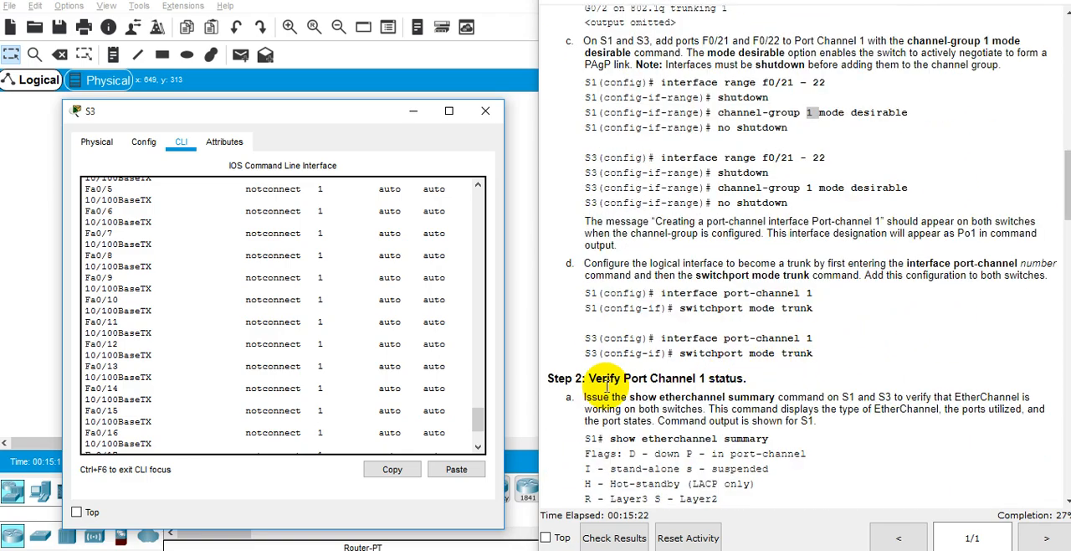
{"action": "left_click_drag", "start_coordinate": [346, 123], "coordinate": [378, 78]}
{"action": "scroll", "coordinate": [371, 256], "scroll_direction": "down", "scroll_amount": 3}
{"action": "type", "text": "co"}
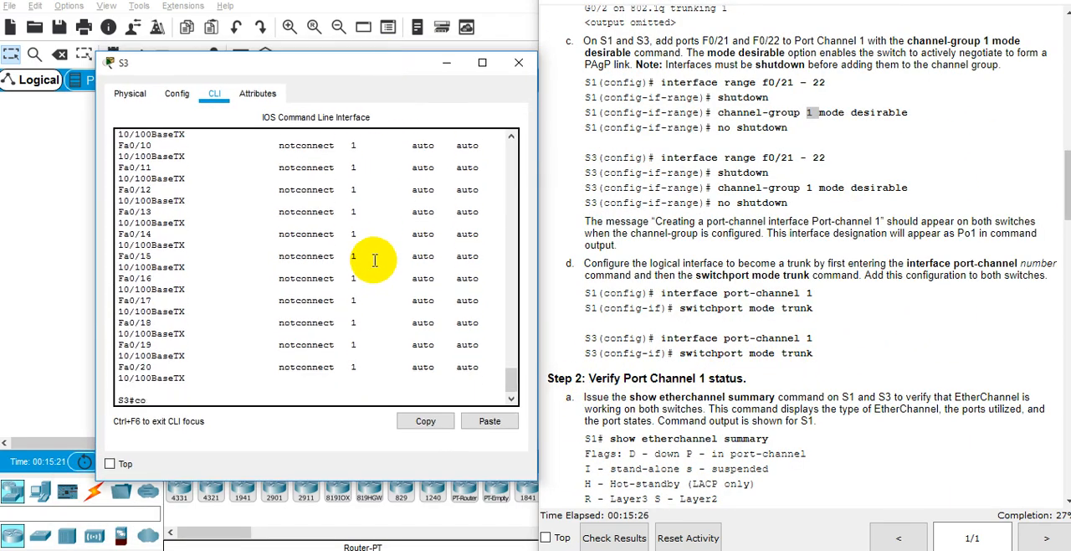
{"action": "type", "text": "nf ter"}
{"action": "key", "text": "Tab"}
{"action": "key", "text": "Return"}
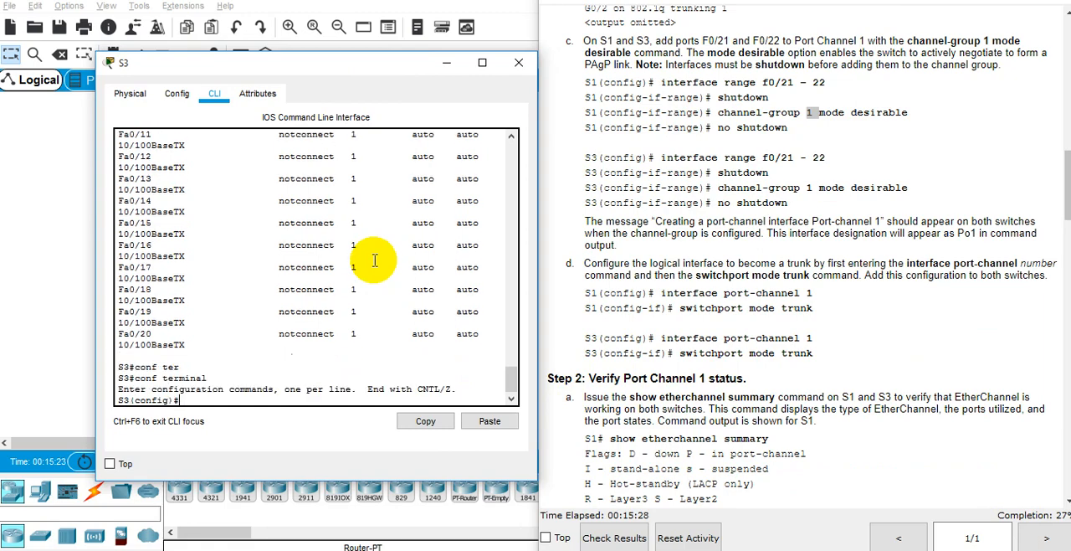
Step: Open the logical interface port-channel 1 on S3 for configuration
{"action": "type", "text": "inter"}
{"action": "key", "text": "Tab"}
{"action": "type", "text": "por"}
{"action": "key", "text": "Tab"}
{"action": "type", "text": "1"}
{"action": "key", "text": "Return"}
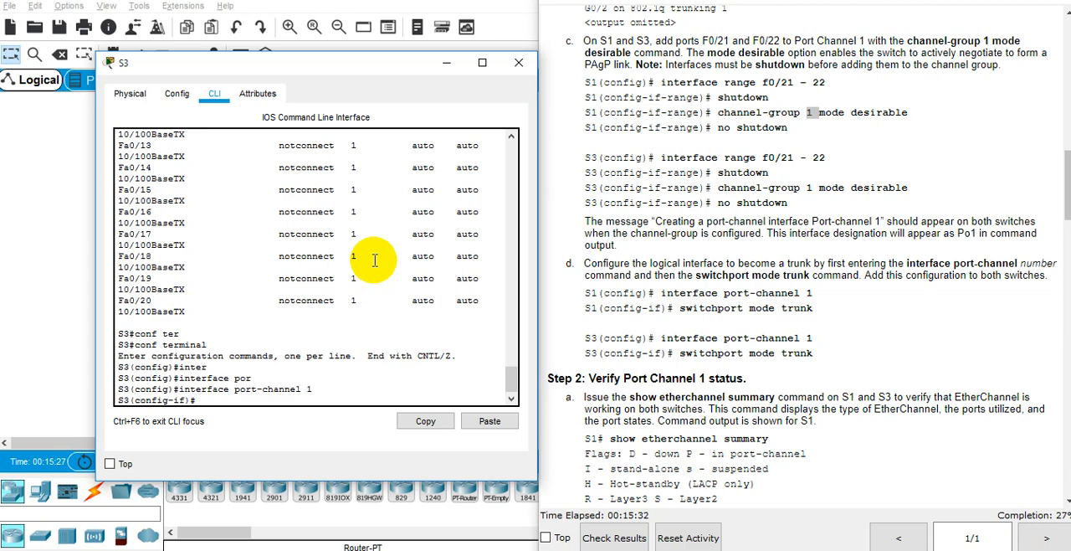
Step: Set Port Channel 1 on S3 to trunking with the switchport mode trunk command
{"action": "type", "text": "sw"}
{"action": "key", "text": "Tab"}
{"action": "type", "text": "mo"}
{"action": "key", "text": "Tab"}
{"action": "type", "text": "t"}
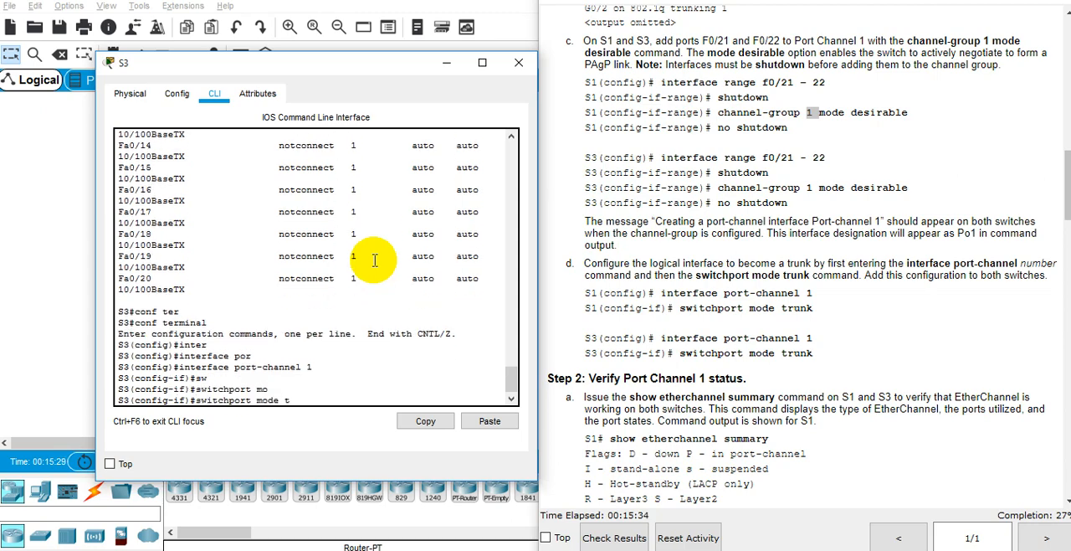
{"action": "type", "text": "r"}
{"action": "key", "text": "Tab"}
{"action": "key", "text": "Return"}
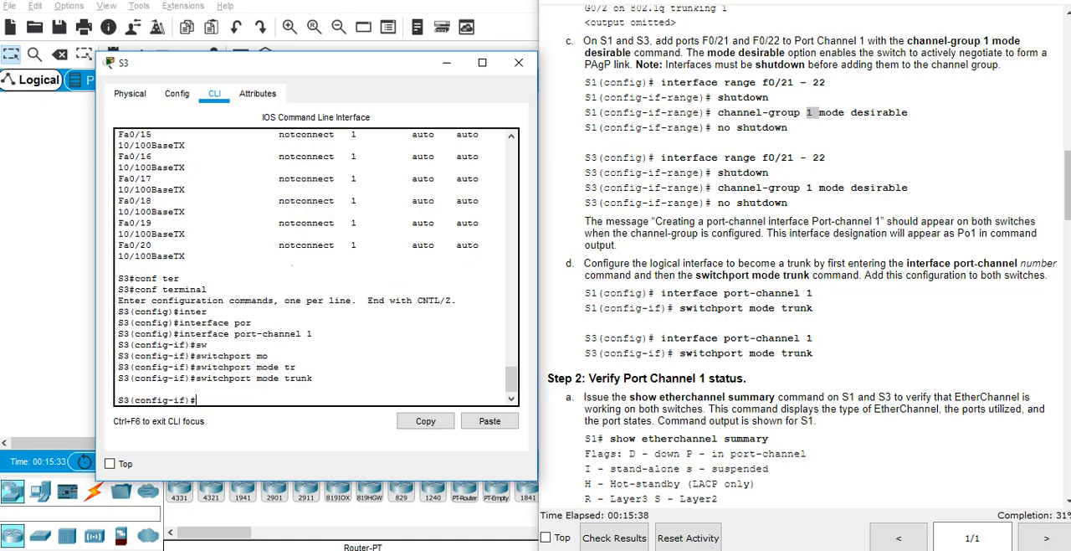
Step: Switch to S1's CLI and exit interface configuration back to global configuration mode
{"action": "mouse_move", "coordinate": [676, 549]}
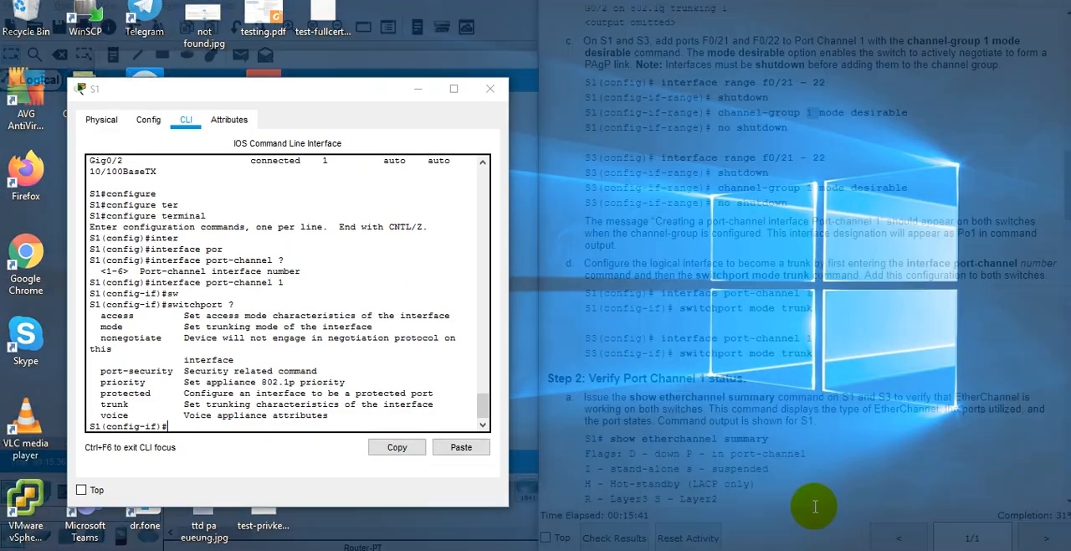
{"action": "left_click", "coordinate": [774, 507]}
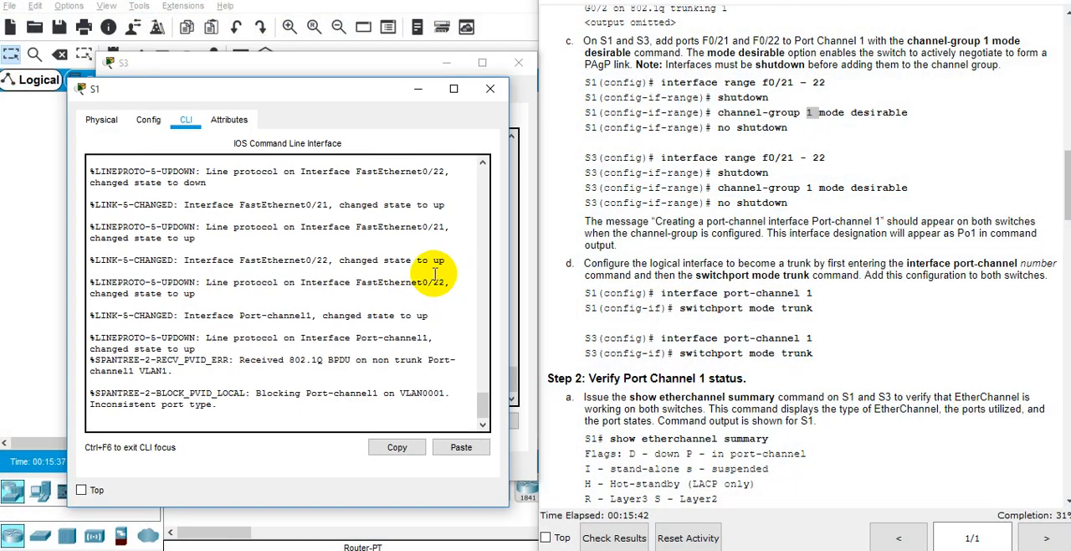
{"action": "key", "text": "Return"}
{"action": "key", "text": "Return"}
{"action": "key", "text": "Return"}
{"action": "type", "text": "exit"}
{"action": "key", "text": "Return"}
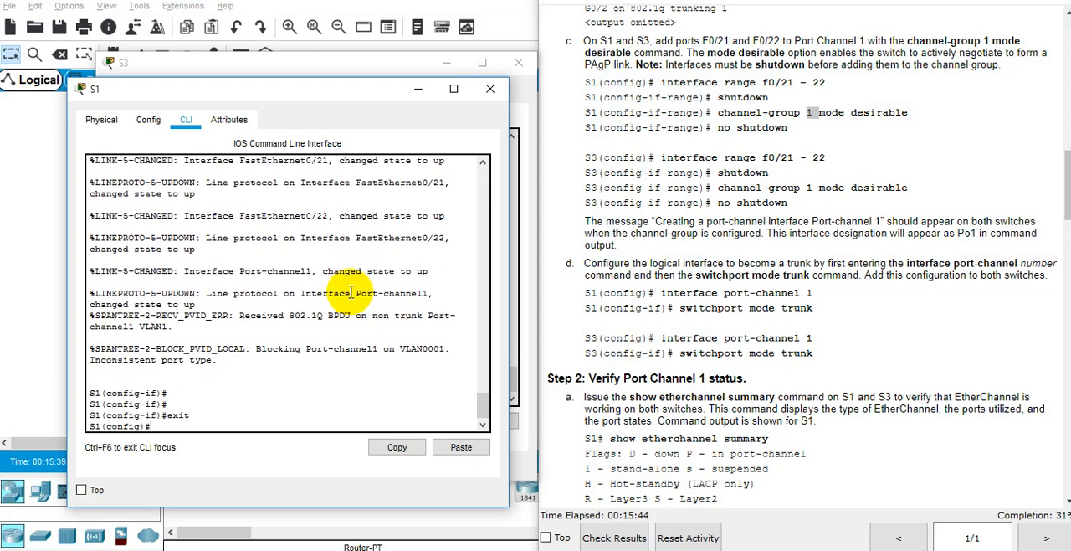
Step: Open the logical interface port-channel 1 on S1 for configuration
{"action": "type", "text": "int"}
{"action": "key", "text": "Tab"}
{"action": "type", "text": "por"}
{"action": "key", "text": "Tab"}
{"action": "type", "text": "1"}
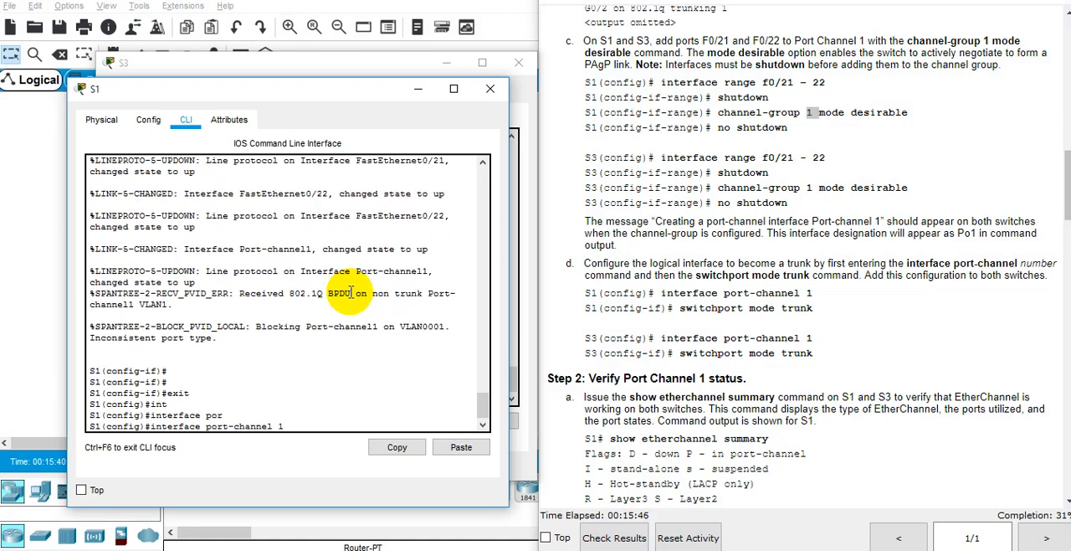
{"action": "key", "text": "Return"}
Step: Make Port Channel 1 on S1 a trunk with switchport mode trunk
{"action": "type", "text": "sw"}
{"action": "key", "text": "Tab"}
{"action": "type", "text": "mo"}
{"action": "key", "text": "Tab"}
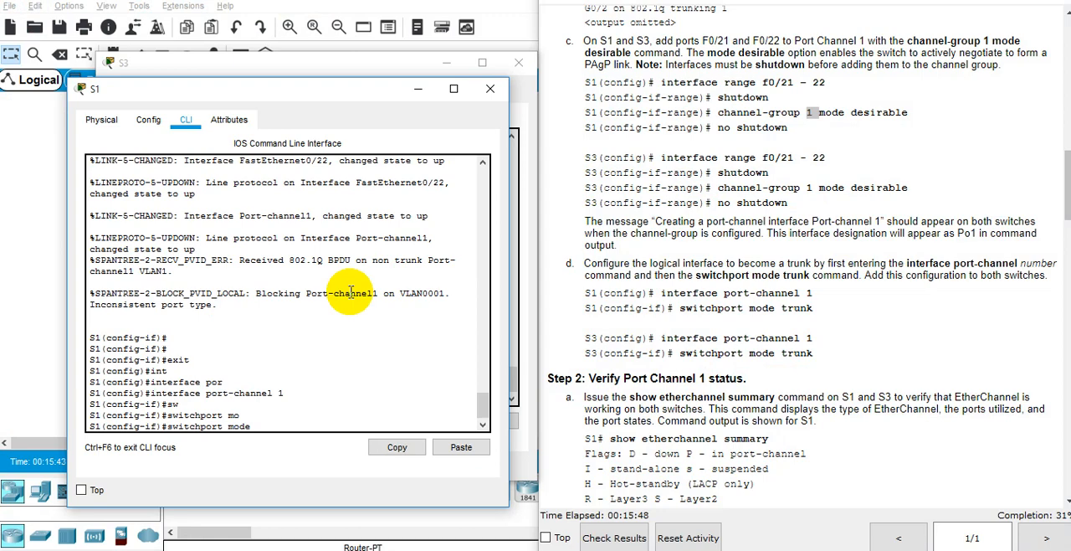
{"action": "type", "text": "trunk"}
{"action": "key", "text": "Tab"}
{"action": "key", "text": "Return"}
Step: End configuration mode on S1 and save the running configuration with wr mem
{"action": "type", "text": "end"}
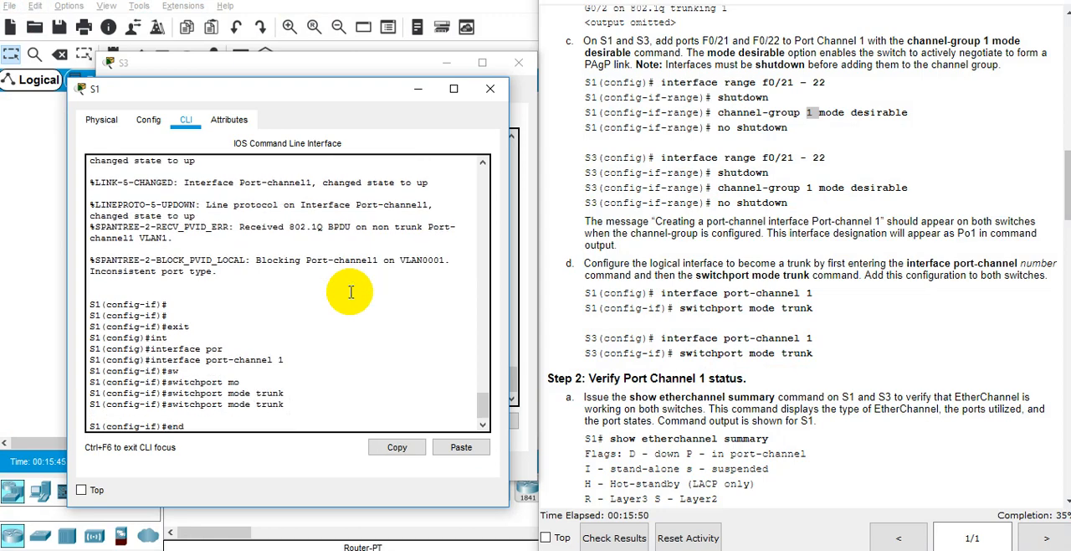
{"action": "key", "text": "Return"}
{"action": "type", "text": "wr m"}
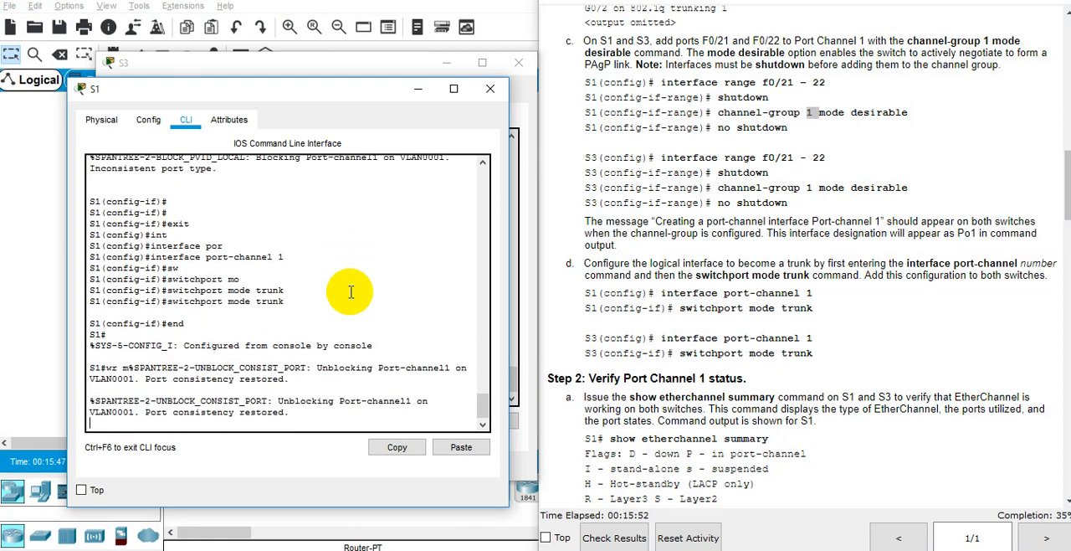
{"action": "key", "text": "Return"}
{"action": "key", "text": "Return"}
{"action": "key", "text": "Return"}
{"action": "key", "text": "Return"}
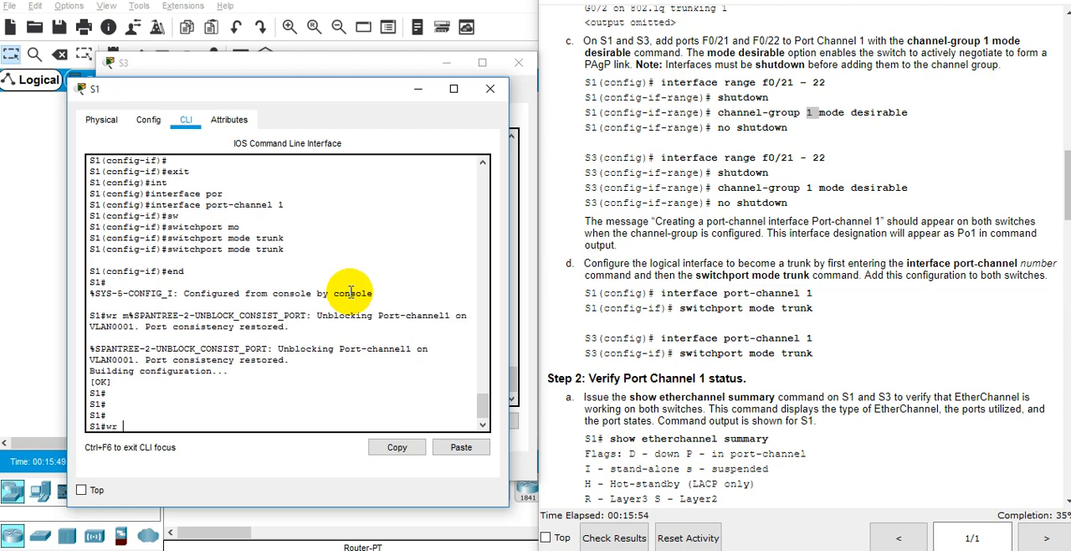
{"action": "type", "text": "wr mem"}
{"action": "key", "text": "Return"}
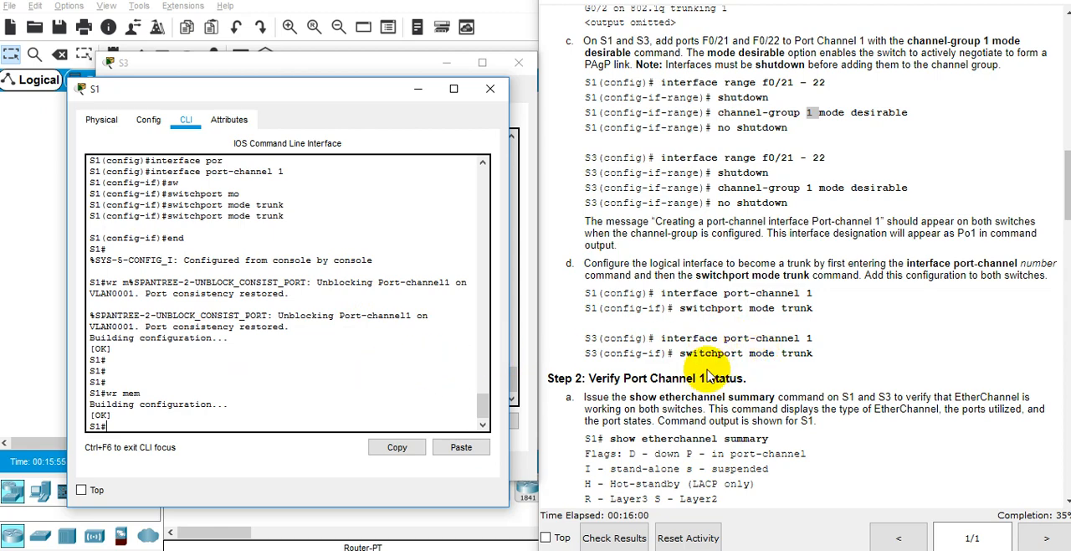
Step: Consult Step 2a of the instructions and run show etherchannel summary on S1
{"action": "scroll", "coordinate": [637, 393], "scroll_direction": "down", "scroll_amount": 2}
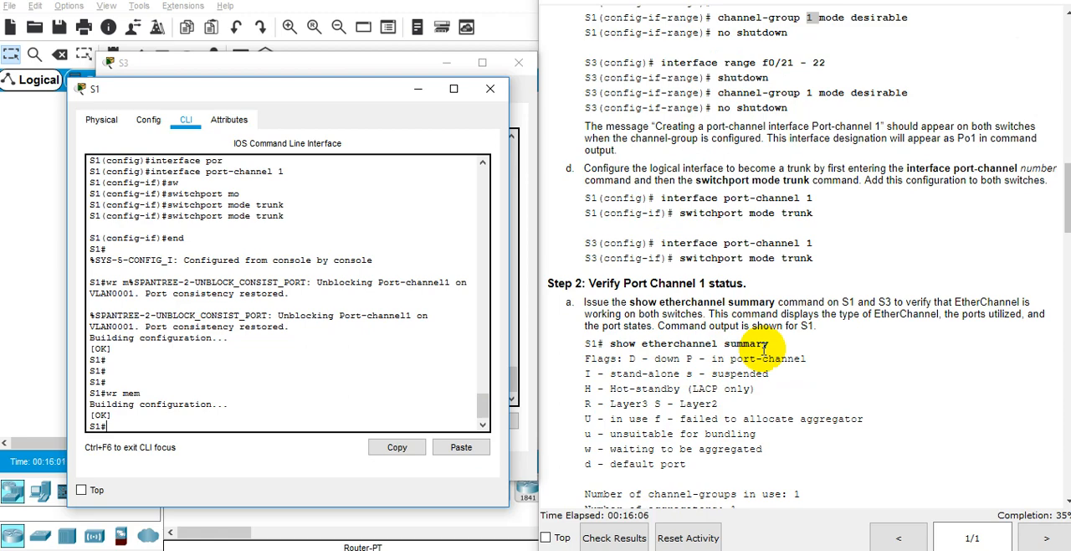
{"action": "double_click", "coordinate": [268, 315]}
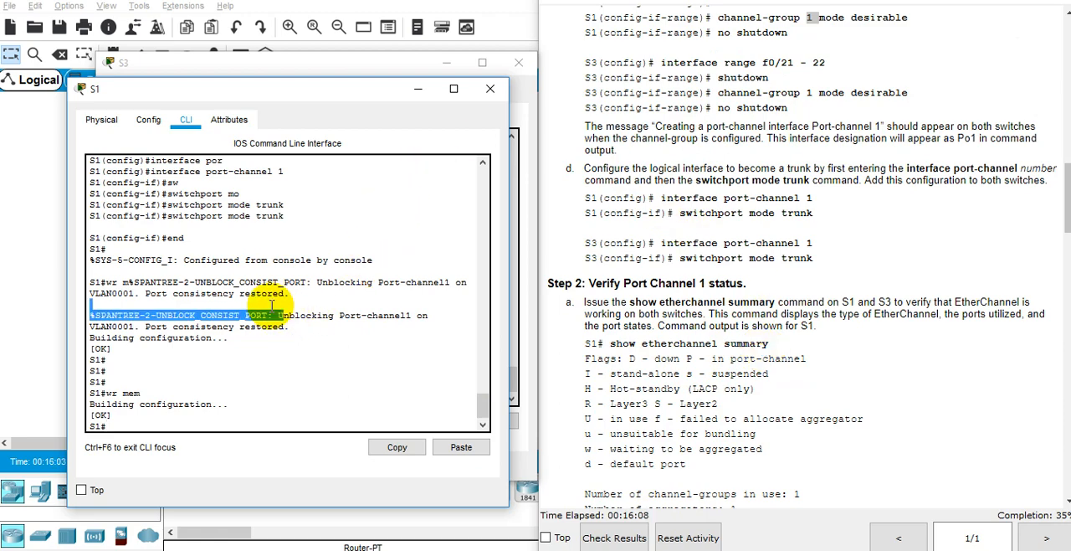
{"action": "type", "text": "show et"}
{"action": "key", "text": "Tab"}
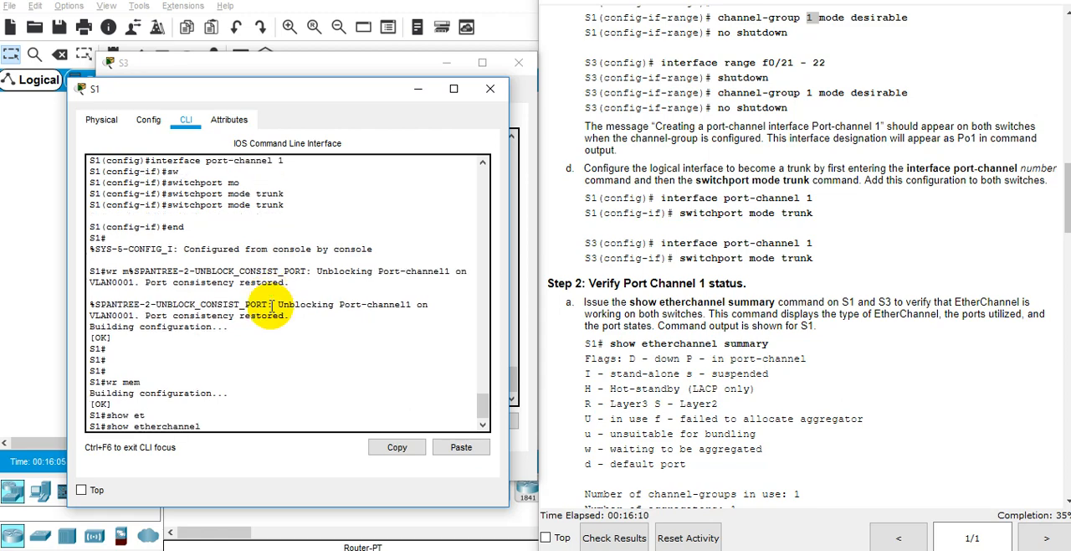
{"action": "type", "text": "sum"}
{"action": "key", "text": "Tab"}
{"action": "key", "text": "Return"}
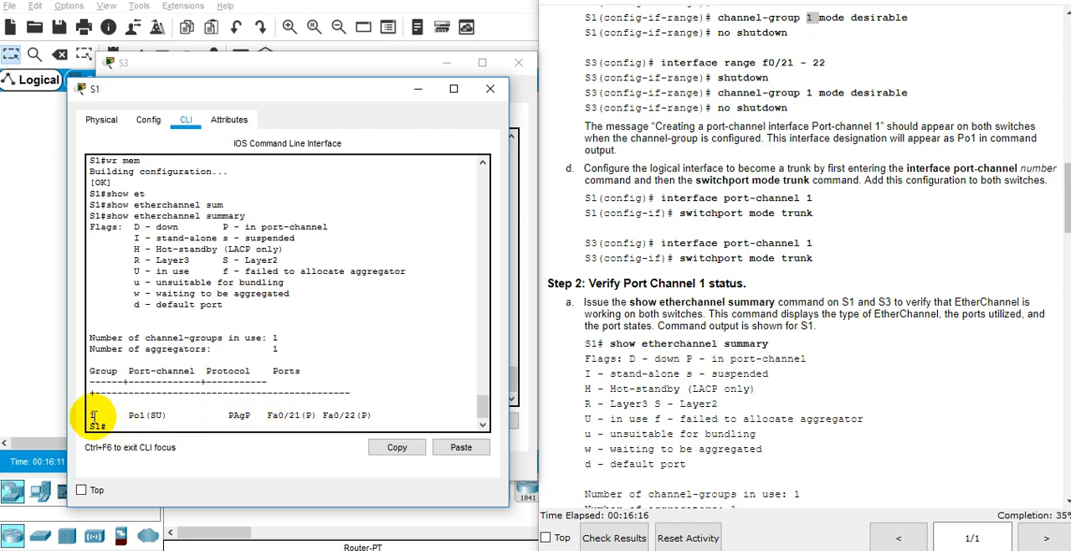
Step: Examine the Po1 entry's protocol, member ports and status flags in S1's EtherChannel summary against the flag legend
{"action": "double_click", "coordinate": [144, 415]}
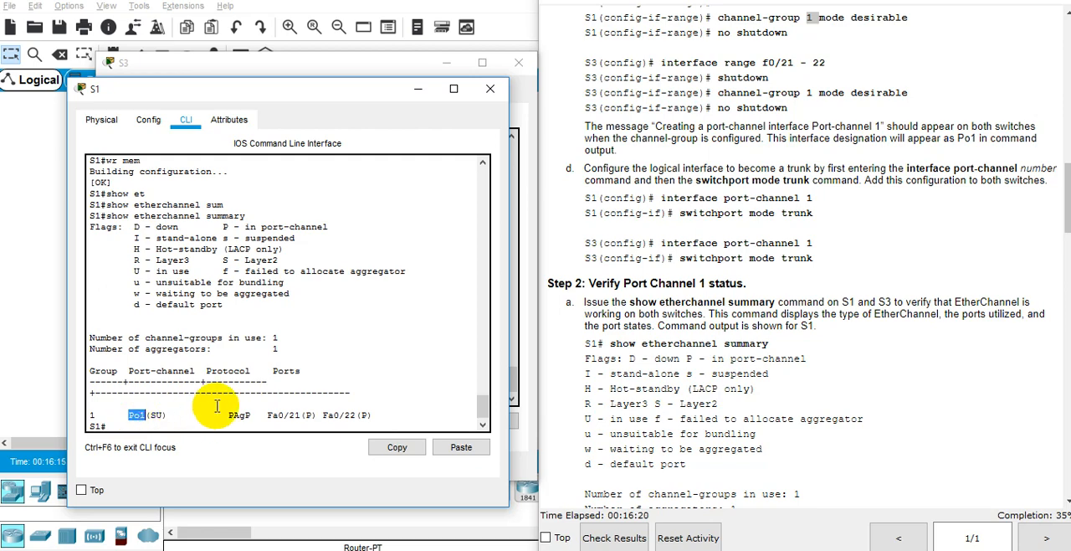
{"action": "double_click", "coordinate": [239, 415]}
{"action": "double_click", "coordinate": [276, 415]}
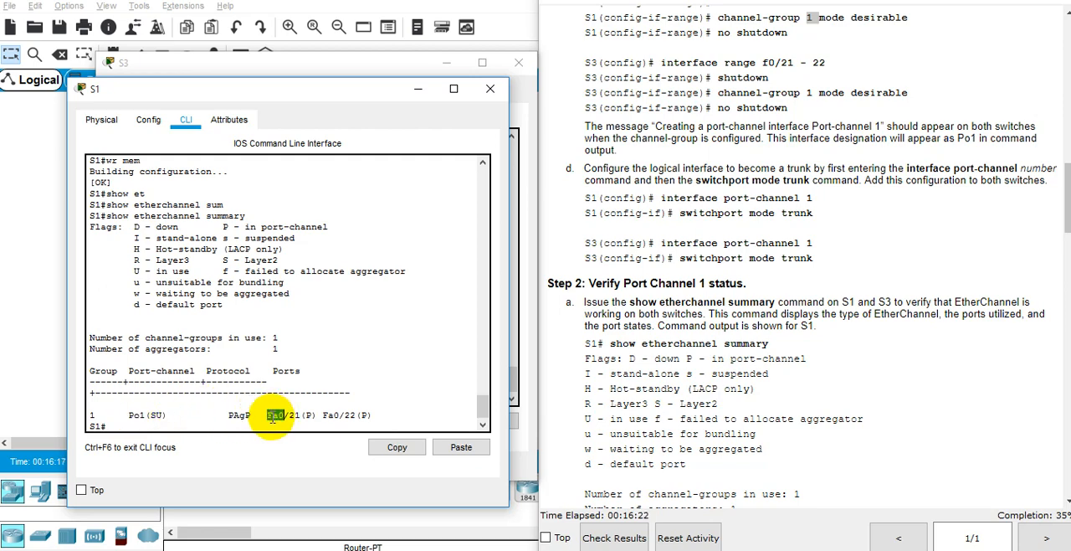
{"action": "triple_click", "coordinate": [333, 416]}
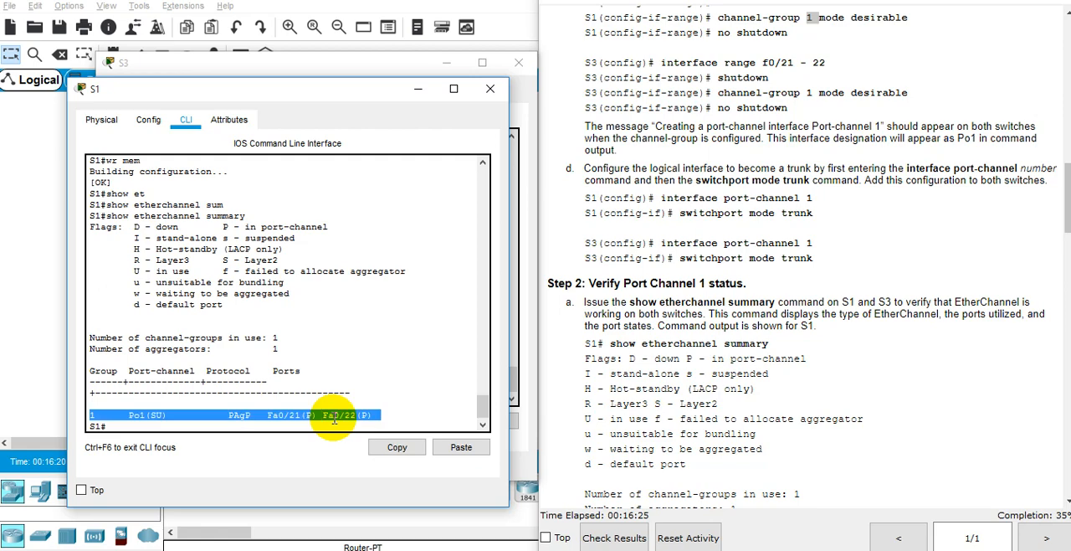
{"action": "left_click", "coordinate": [144, 418]}
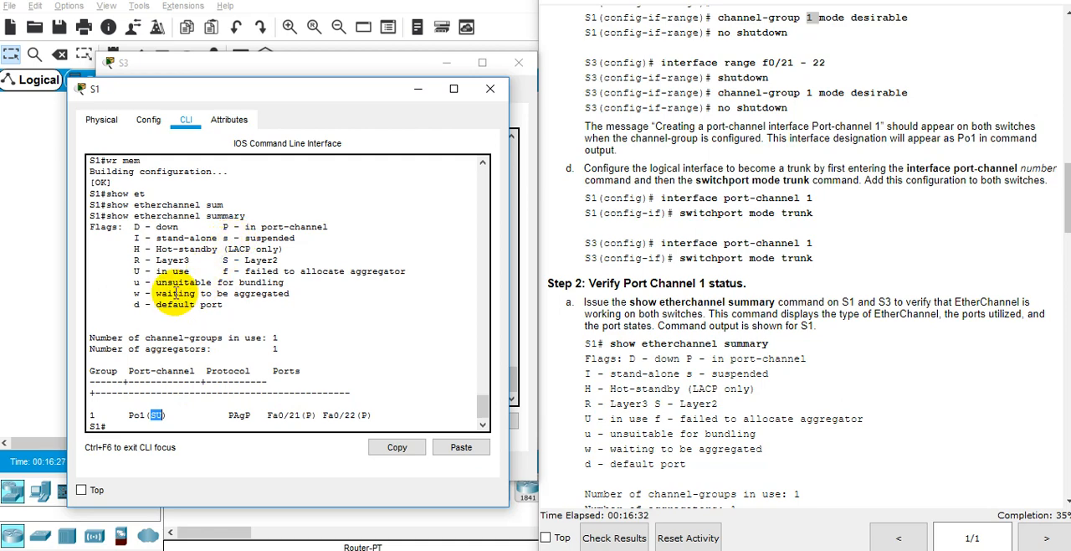
{"action": "double_click", "coordinate": [255, 261]}
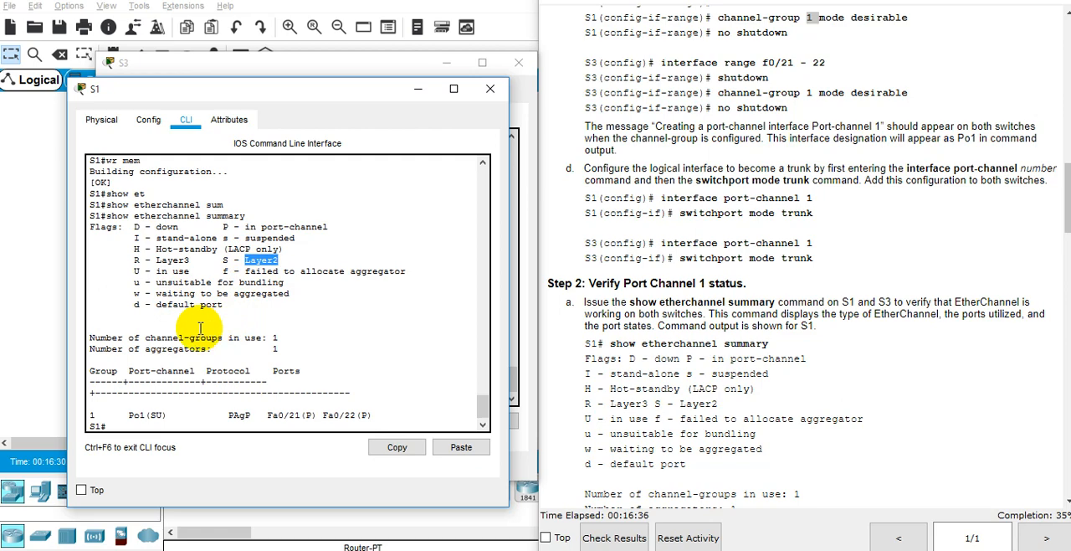
{"action": "double_click", "coordinate": [163, 271]}
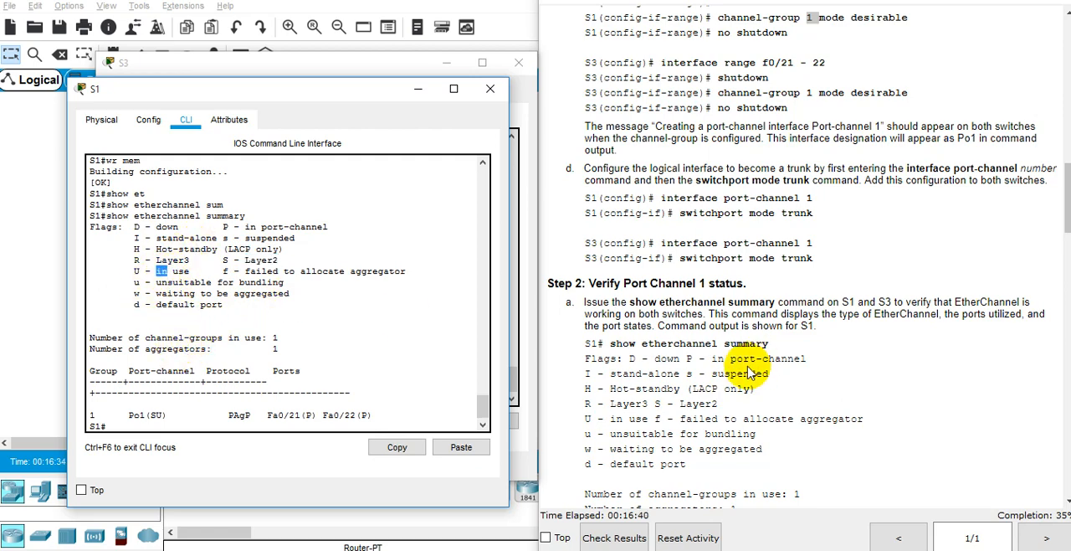
Step: Compare S1's EtherChannel summary with the sample output in Step 2 and read Step 2b of the instructions
{"action": "scroll", "coordinate": [745, 369], "scroll_direction": "down", "scroll_amount": 1}
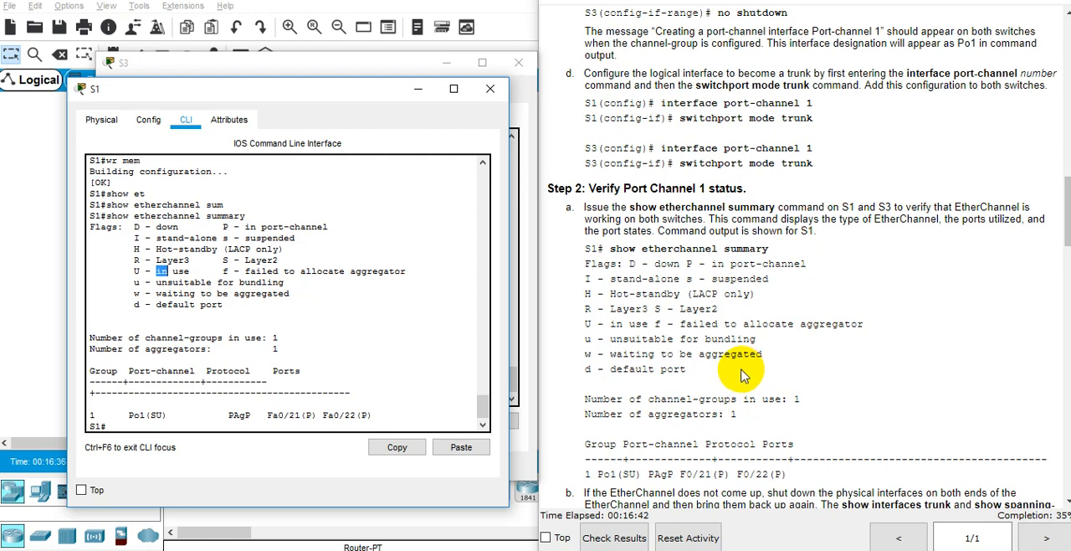
{"action": "scroll", "coordinate": [743, 376], "scroll_direction": "down", "scroll_amount": 2}
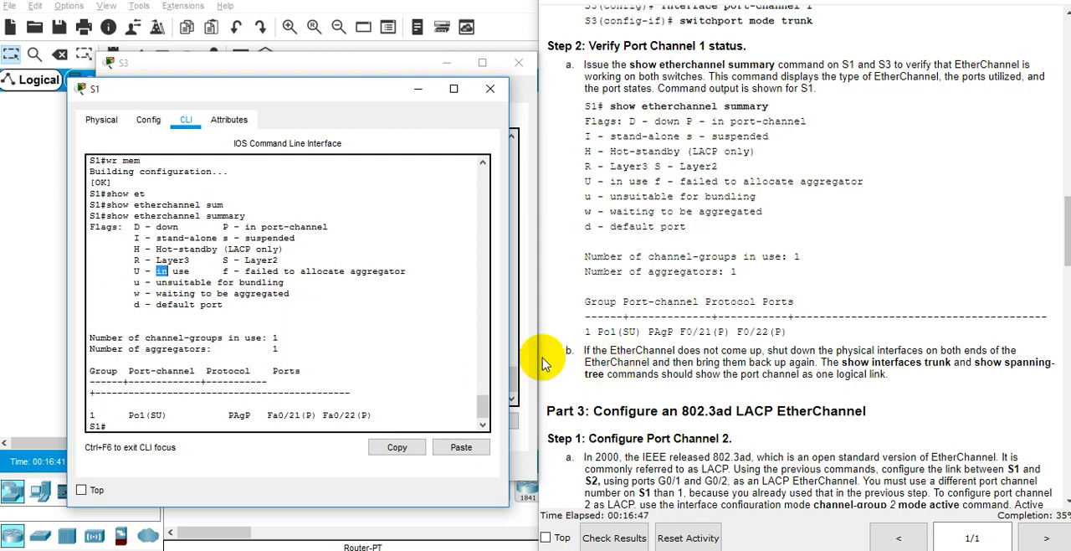
{"action": "double_click", "coordinate": [661, 362]}
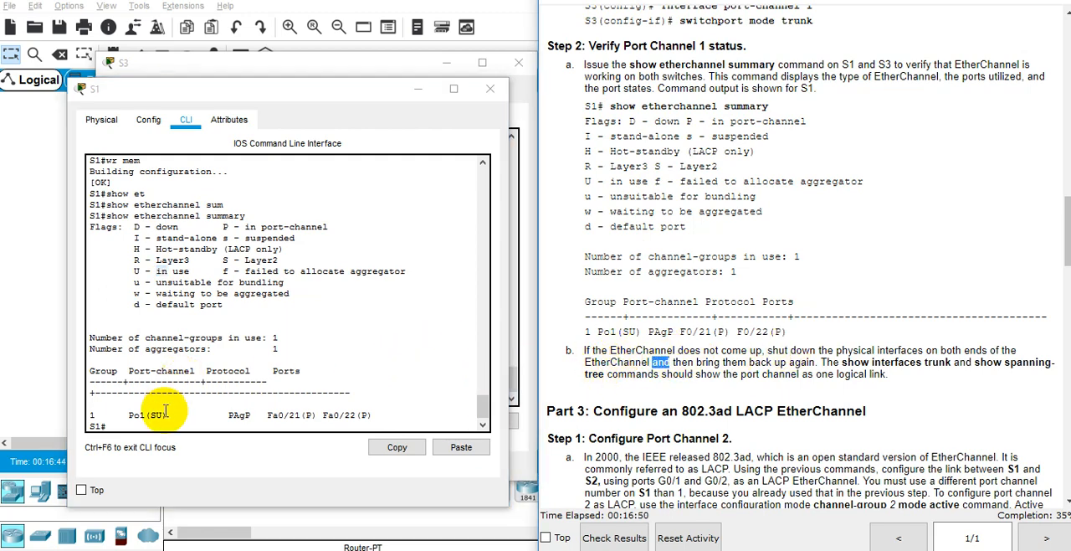
{"action": "triple_click", "coordinate": [166, 413]}
{"action": "left_click", "coordinate": [167, 408]}
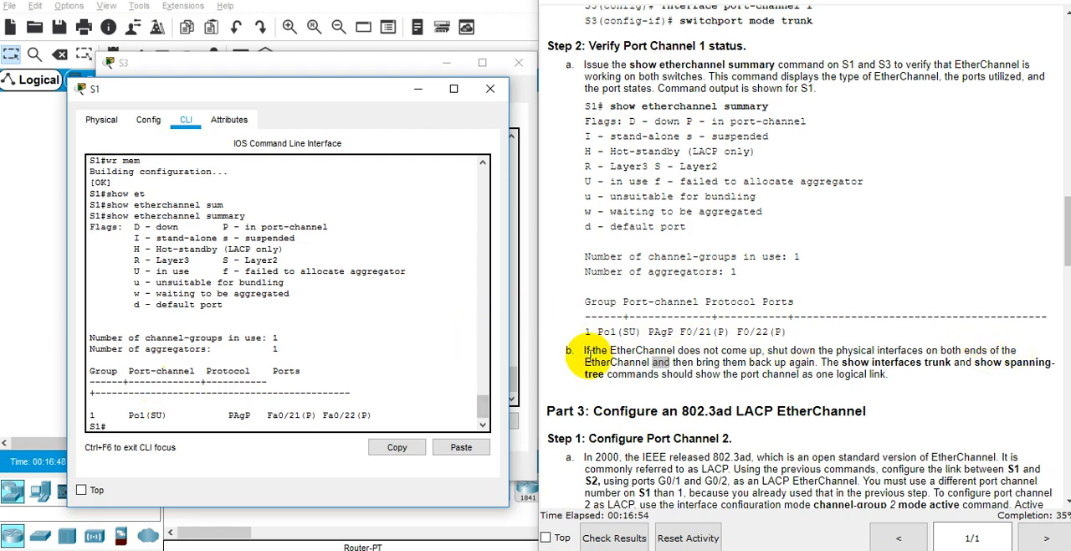
Step: Run show interfaces trunk on S1 and examine the Po1 trunk entry
{"action": "left_click", "coordinate": [378, 389]}
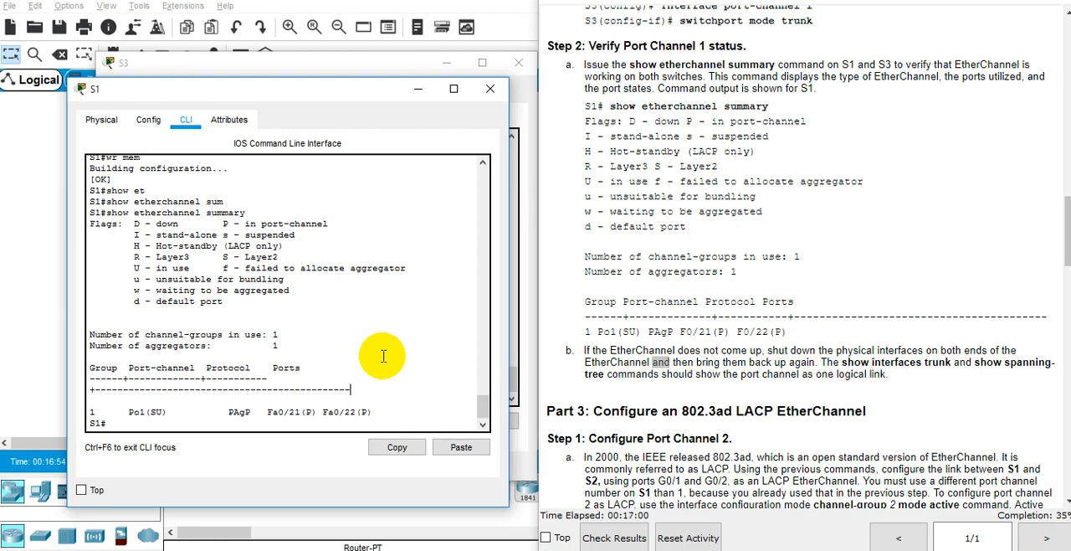
{"action": "key", "text": "Return"}
{"action": "key", "text": "Return"}
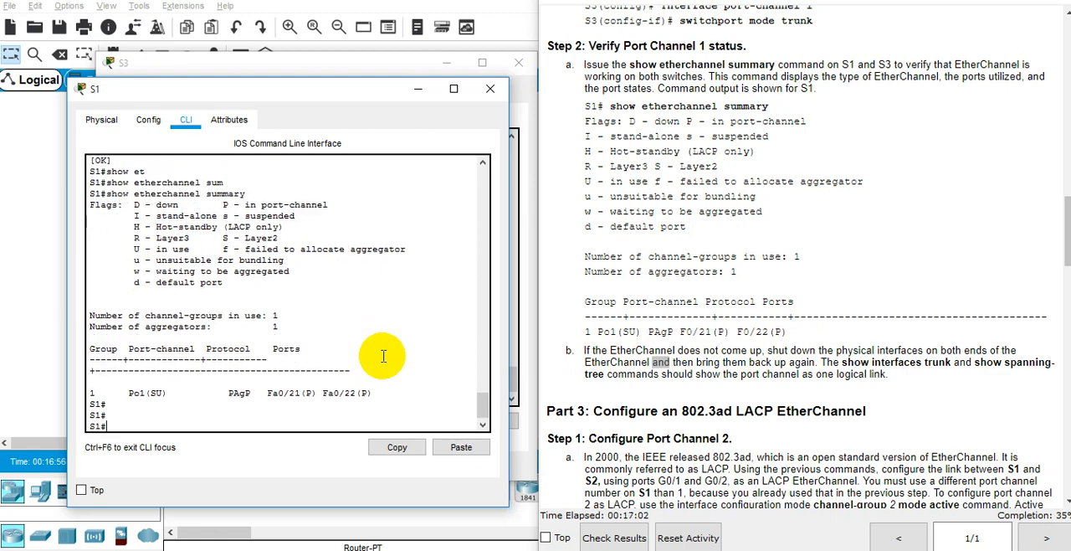
{"action": "type", "text": "show inter"}
{"action": "key", "text": "Tab"}
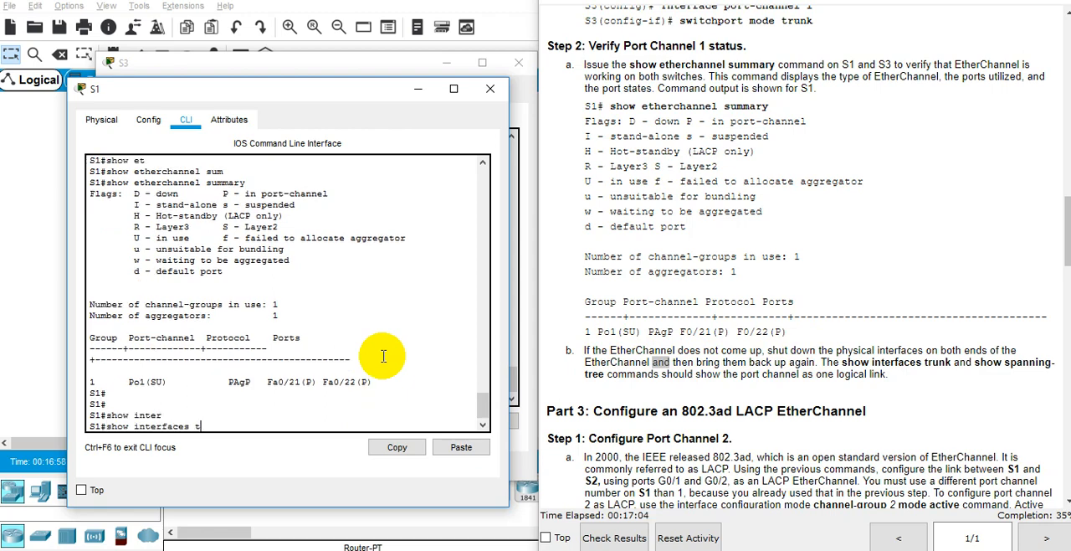
{"action": "type", "text": "trunk"}
{"action": "key", "text": "Tab"}
{"action": "key", "text": "Return"}
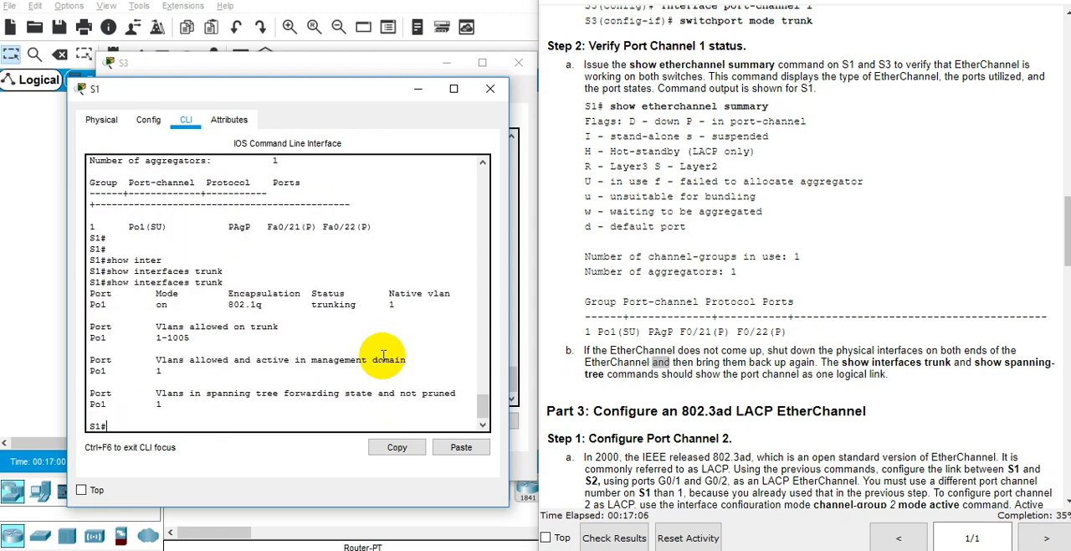
{"action": "left_click", "coordinate": [219, 314]}
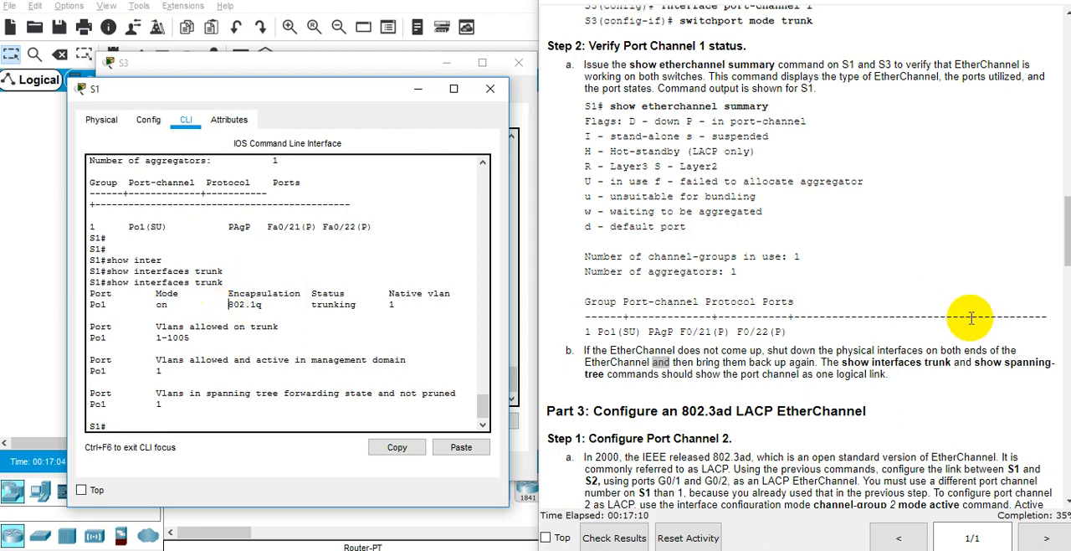
Step: Minimize the S1 and S3 windows to reveal the topology and read Part 3 Step 1 on configuring Port Channel 2
{"action": "left_click", "coordinate": [419, 89]}
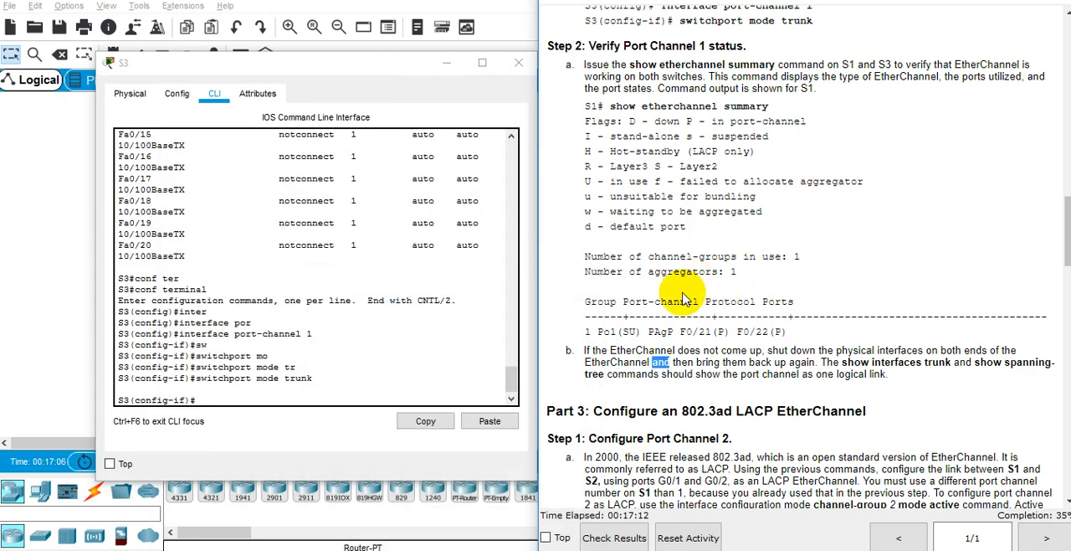
{"action": "left_click", "coordinate": [447, 62]}
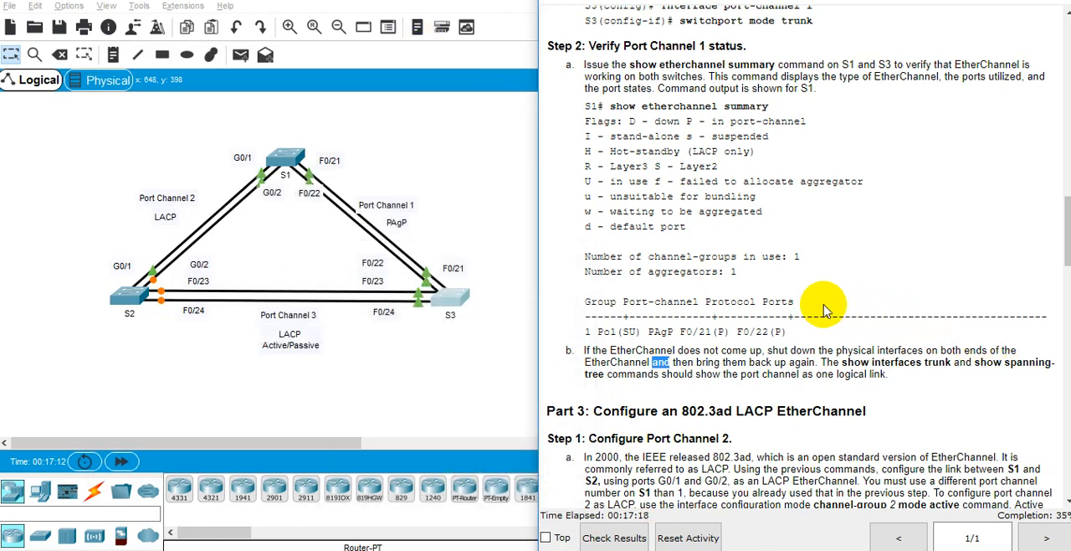
{"action": "scroll", "coordinate": [823, 309], "scroll_direction": "down", "scroll_amount": 3}
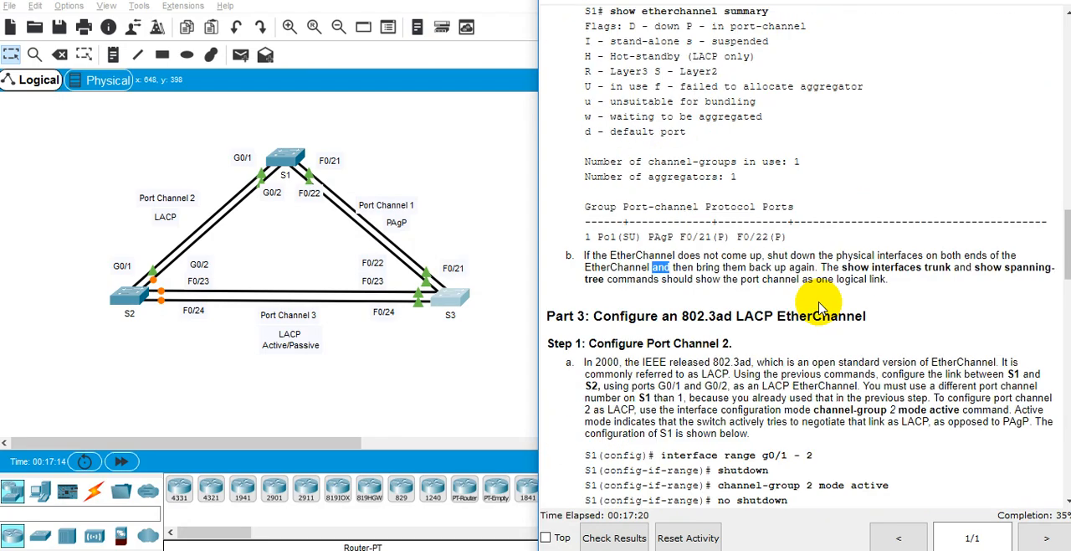
{"action": "scroll", "coordinate": [810, 310], "scroll_direction": "down", "scroll_amount": 3}
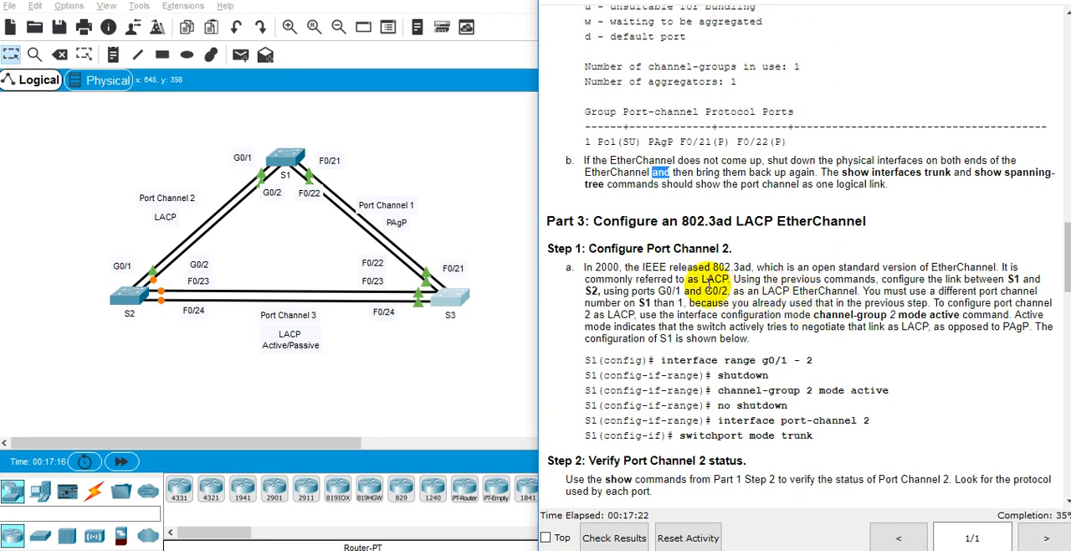
{"action": "triple_click", "coordinate": [700, 248]}
{"action": "left_click", "coordinate": [702, 334]}
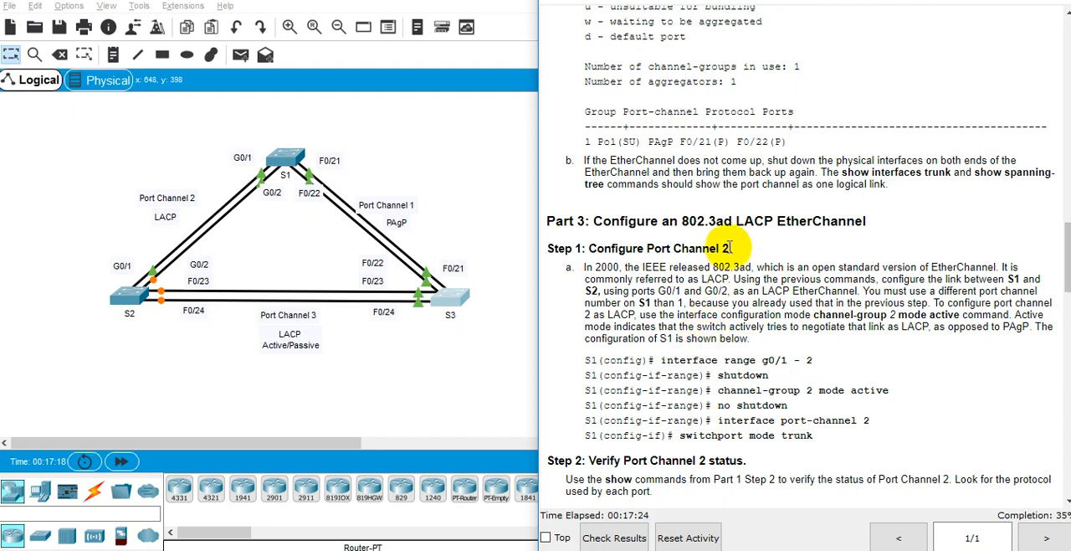
Step: Read Part 3 Step 1a on the 802.3ad LACP standard, the S1–S2 link and the channel-group 2 mode active command
{"action": "double_click", "coordinate": [757, 221]}
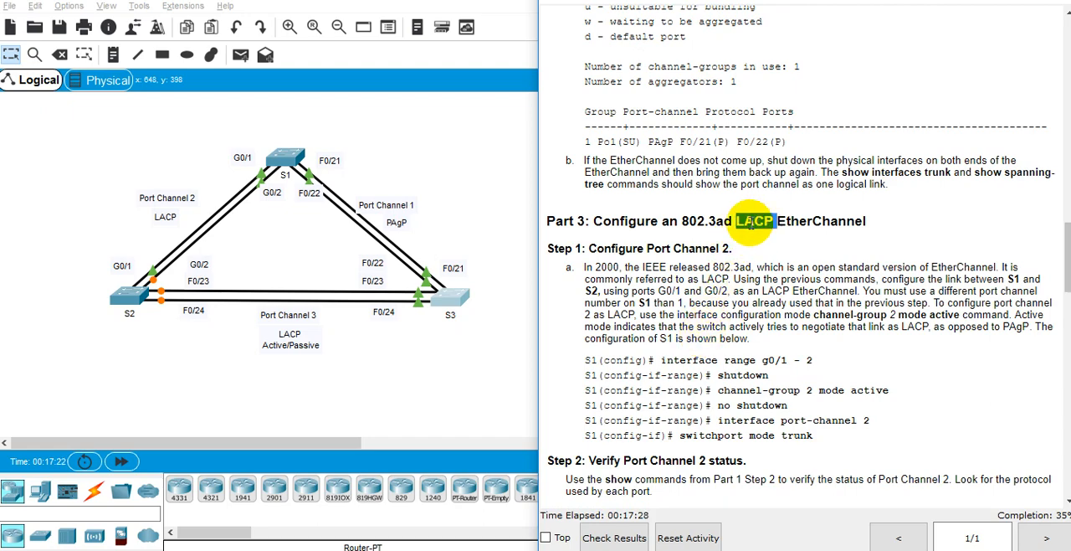
{"action": "left_click", "coordinate": [604, 249]}
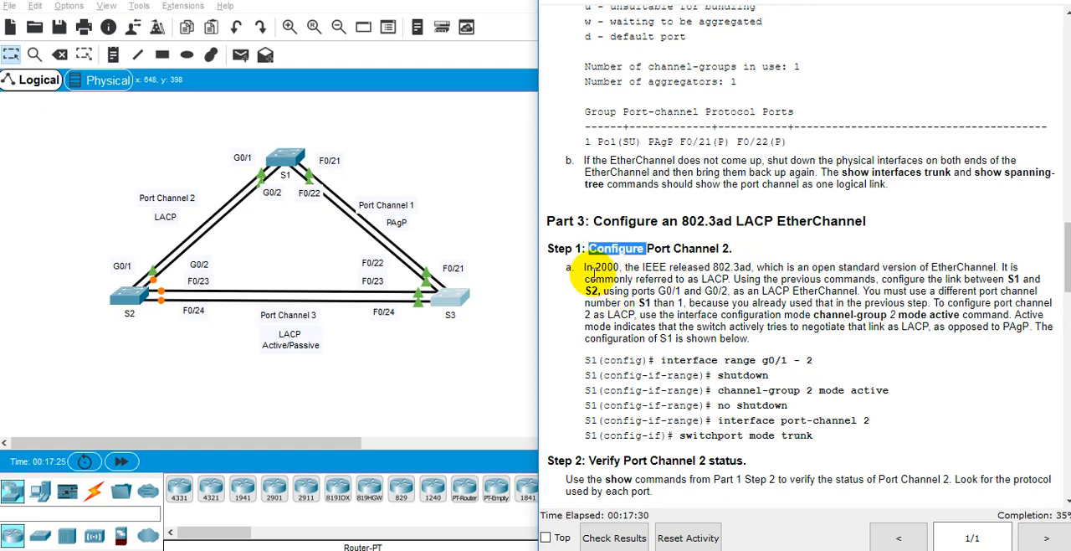
{"action": "double_click", "coordinate": [655, 279]}
{"action": "double_click", "coordinate": [656, 267]}
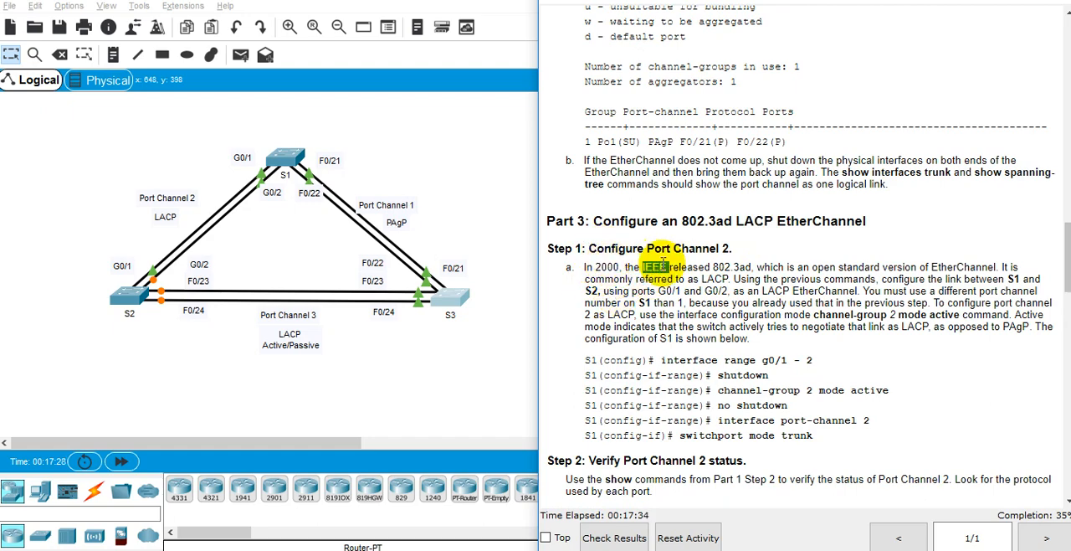
{"action": "double_click", "coordinate": [691, 267]}
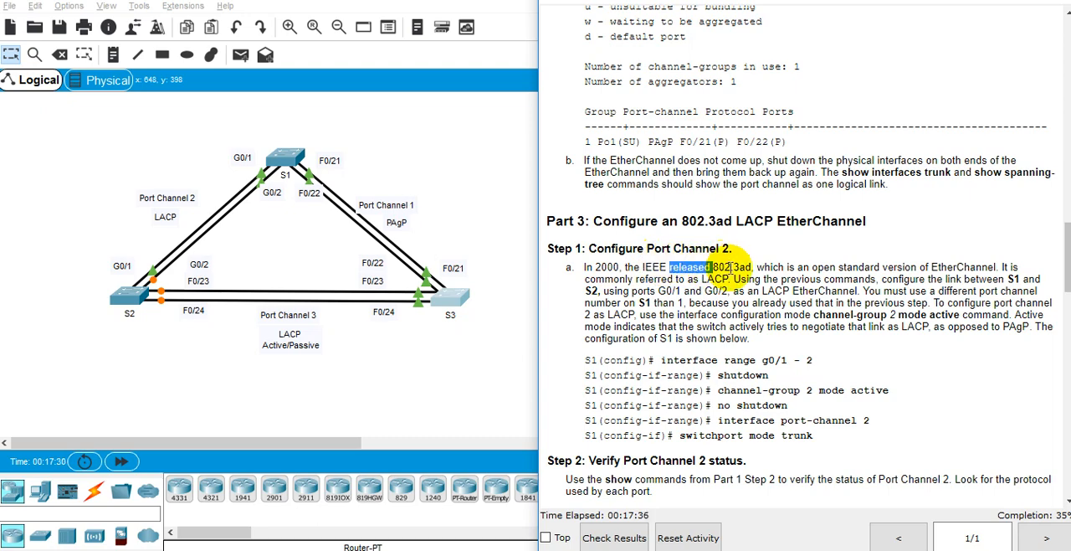
{"action": "double_click", "coordinate": [733, 266]}
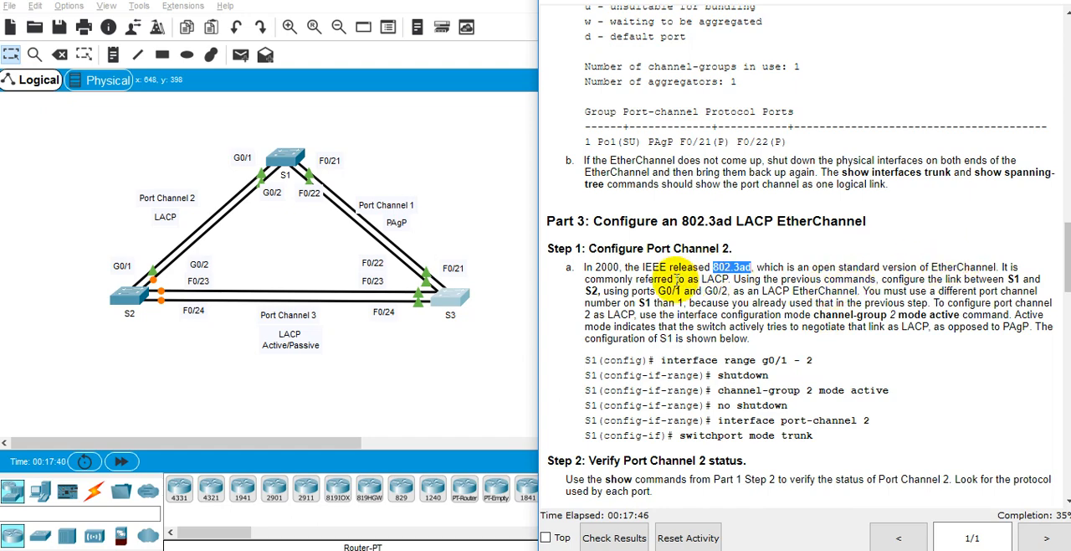
{"action": "left_click_drag", "start_coordinate": [751, 266], "coordinate": [758, 281]}
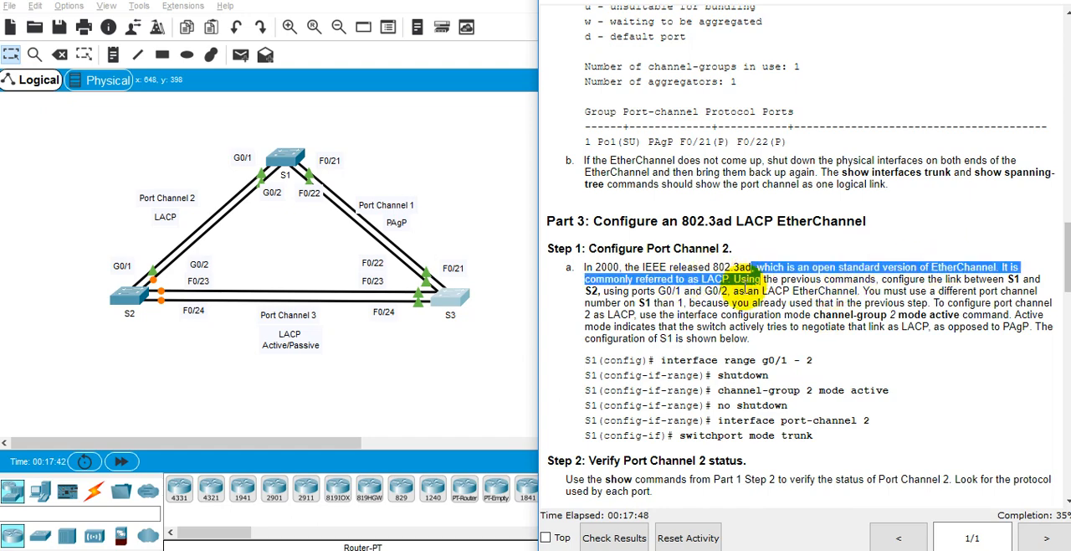
{"action": "double_click", "coordinate": [825, 290]}
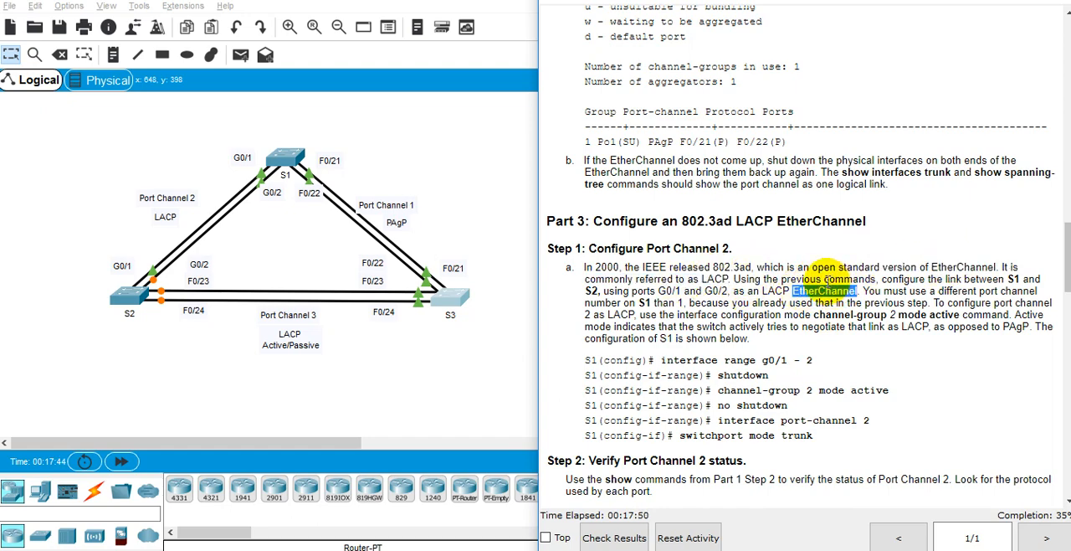
{"action": "double_click", "coordinate": [986, 280]}
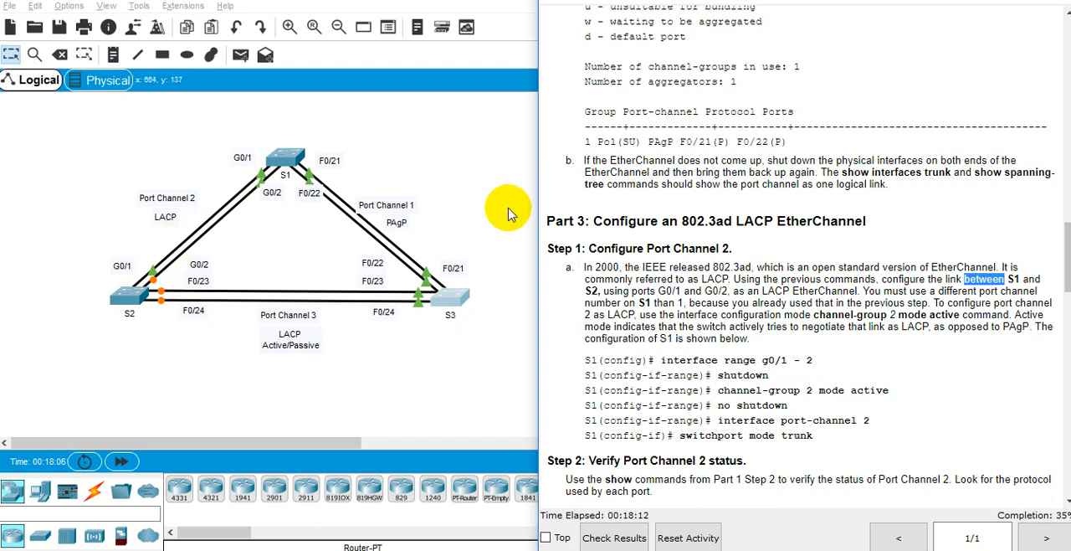
{"action": "left_click", "coordinate": [897, 315]}
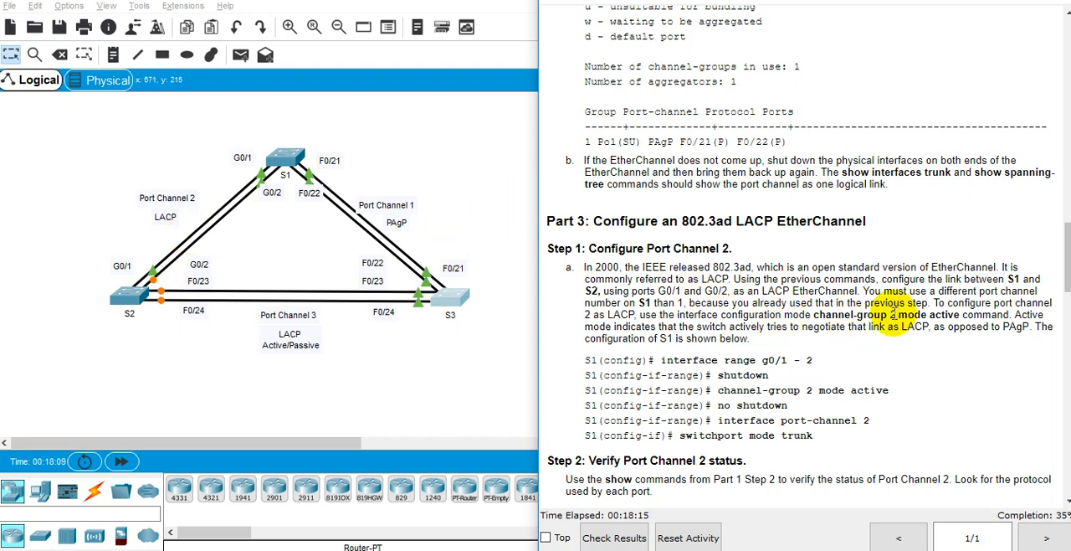
{"action": "double_click", "coordinate": [944, 315]}
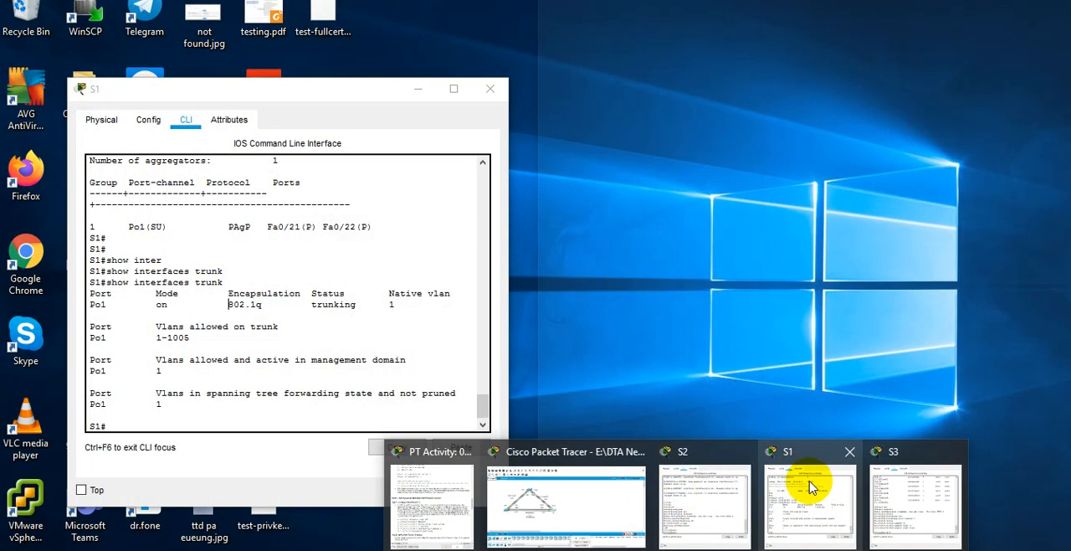
Step: Bring up S1's command line and enter global configuration mode with conf terminal
{"action": "left_click", "coordinate": [757, 492]}
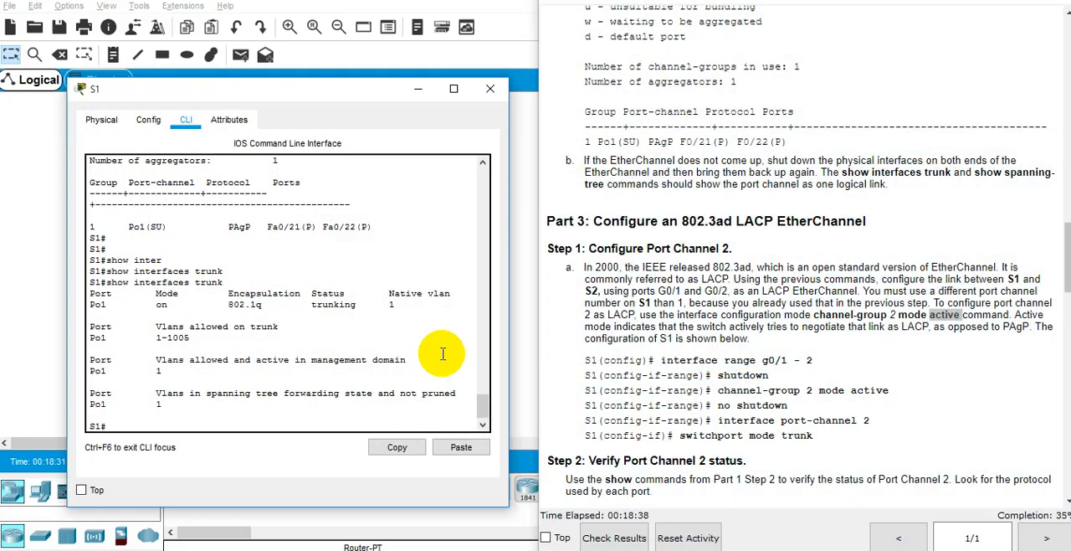
{"action": "key", "text": "Return"}
{"action": "key", "text": "Return"}
{"action": "key", "text": "Return"}
{"action": "type", "text": "conf"}
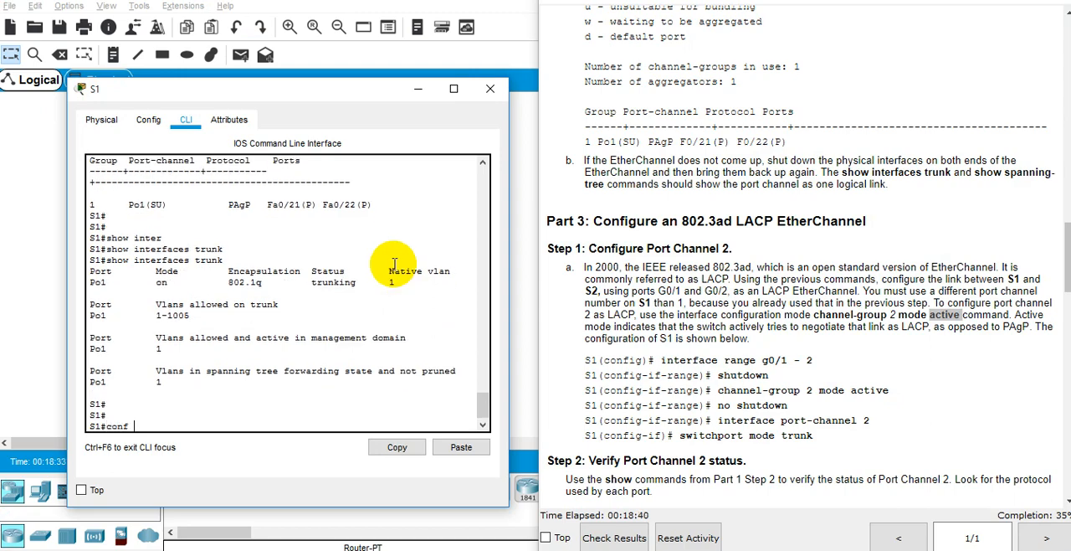
{"action": "type", "text": " ter"}
{"action": "key", "text": "Tab"}
{"action": "key", "text": "Return"}
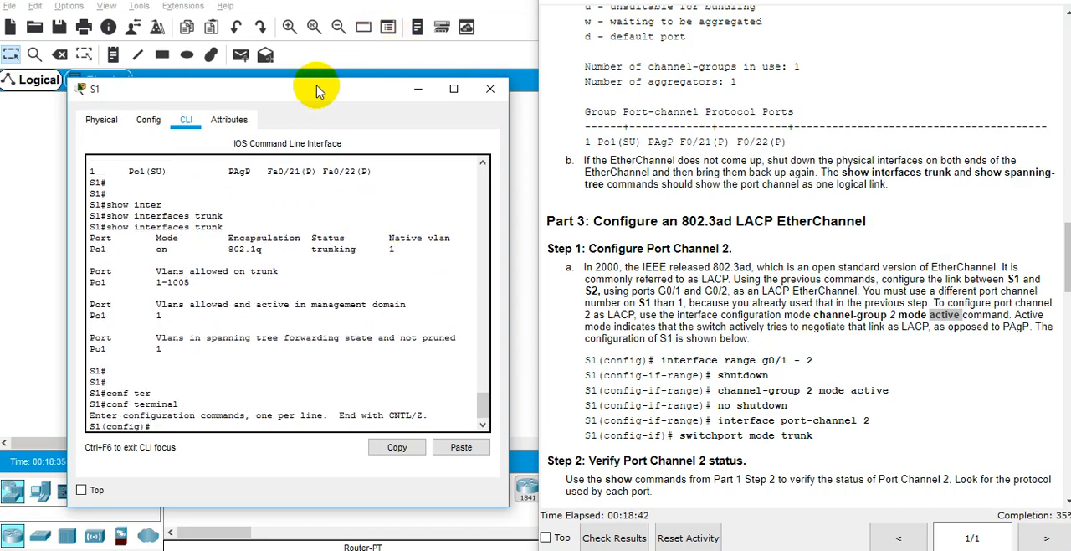
Step: Enter interface range gi0/1 - 2 on S1 and shut down both ports
{"action": "left_click_drag", "start_coordinate": [314, 100], "coordinate": [557, 84]}
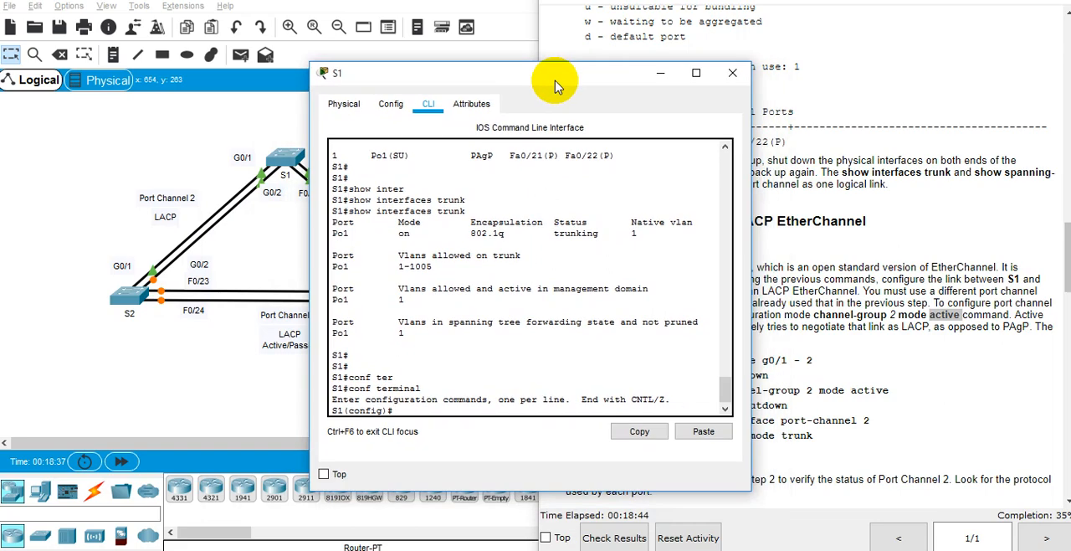
{"action": "type", "text": "inter"}
{"action": "key", "text": "Tab"}
{"action": "type", "text": "rang"}
{"action": "key", "text": "Tab"}
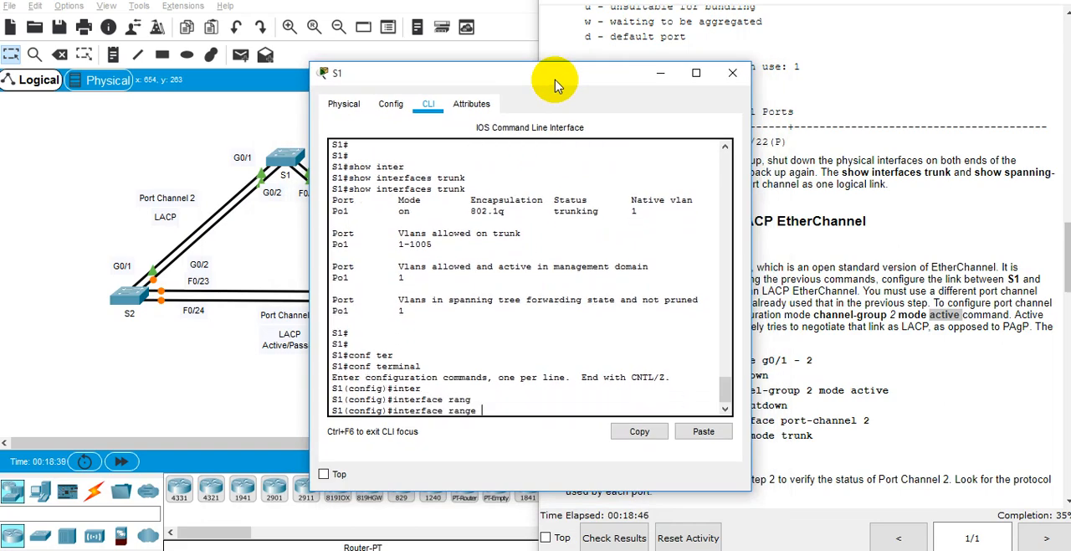
{"action": "type", "text": "gi0/1 - 2"}
{"action": "key", "text": "Return"}
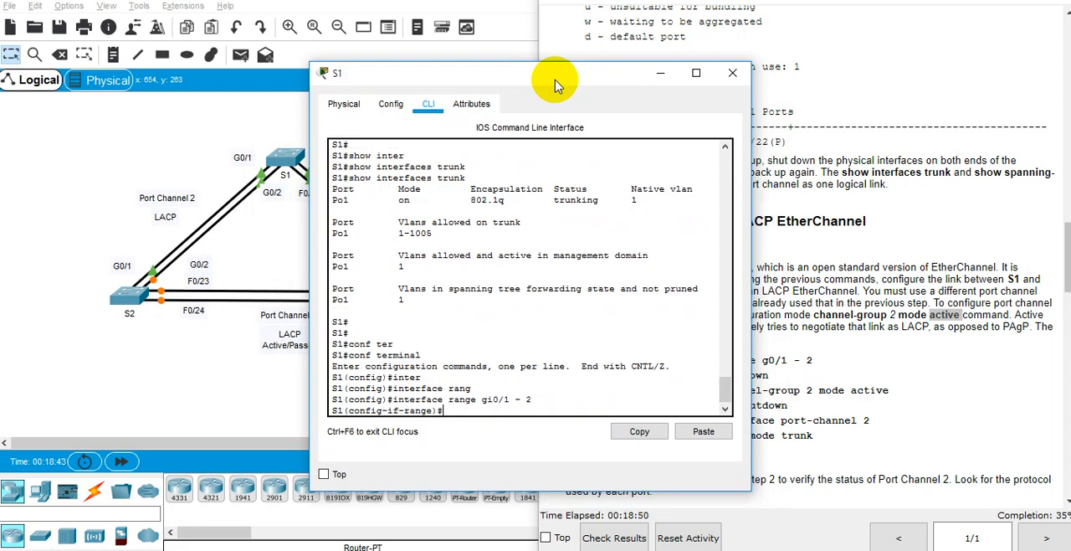
{"action": "left_click_drag", "start_coordinate": [429, 77], "coordinate": [250, 39]}
{"action": "type", "text": "shut"}
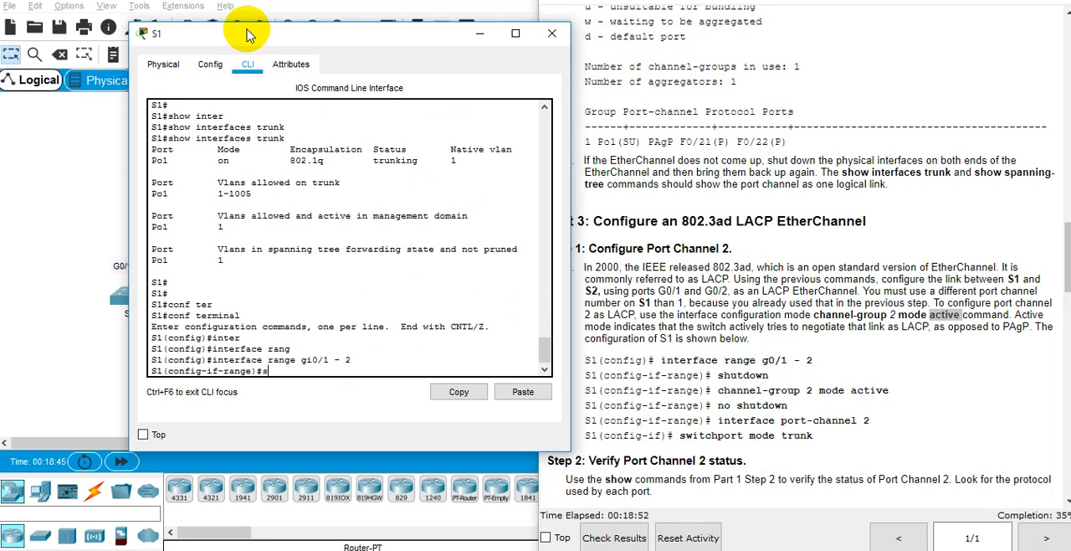
{"action": "key", "text": "Tab"}
{"action": "key", "text": "Return"}
{"action": "key", "text": "Return"}
{"action": "key", "text": "Return"}
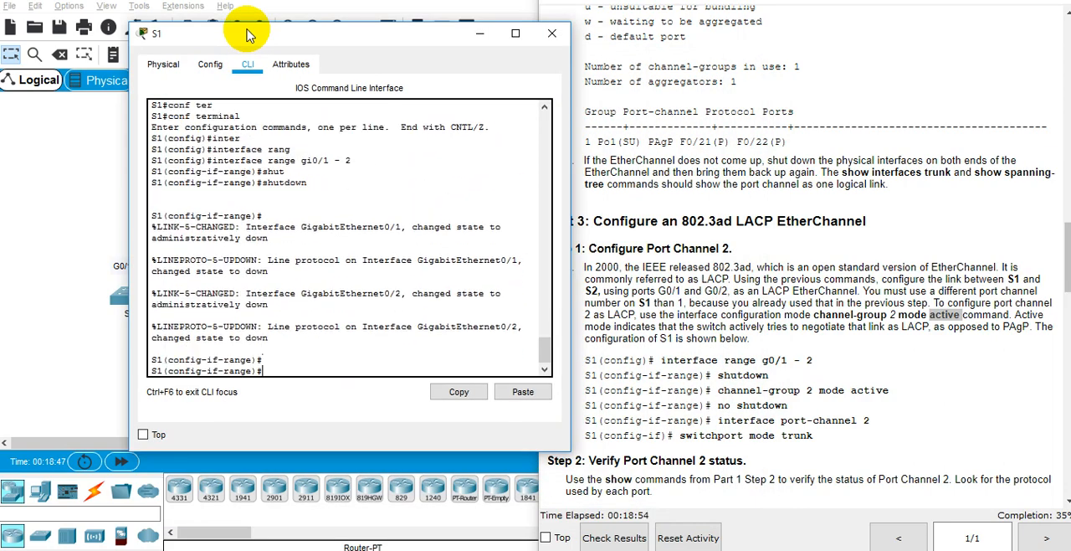
Step: Assign S1's gi0/1 - 2 range to LACP with channel-group 2 mode active, checking the command's options with inline help
{"action": "type", "text": "chan"}
{"action": "key", "text": "Tab"}
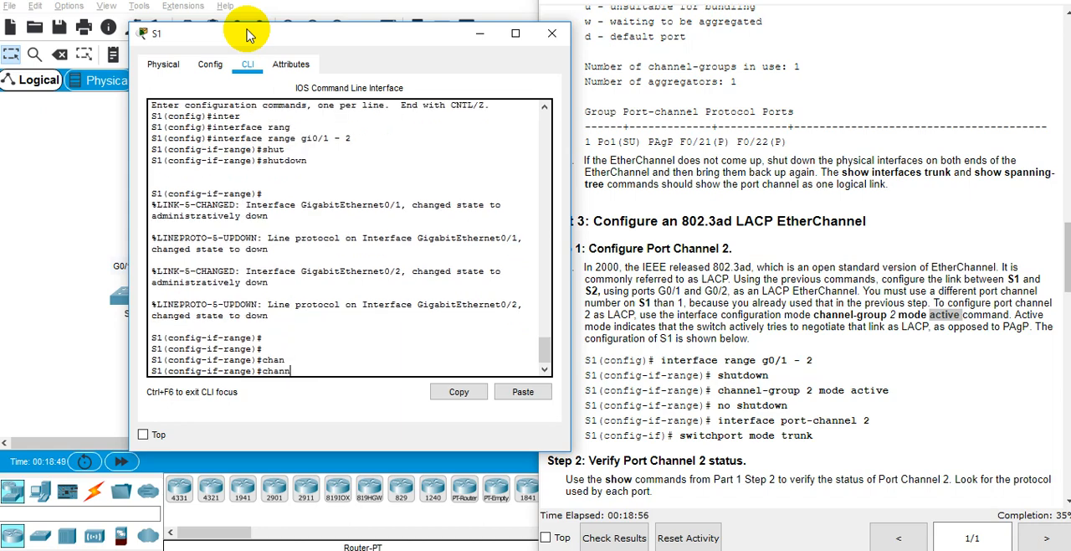
{"action": "type", "text": "ne"}
{"action": "key", "text": "Tab"}
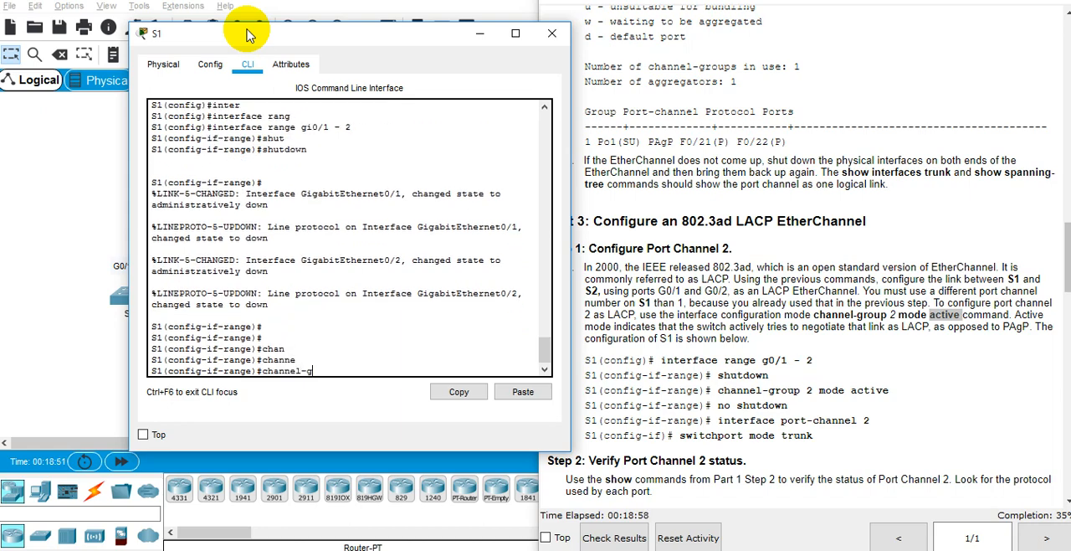
{"action": "type", "text": "l-group ?2 ?"}
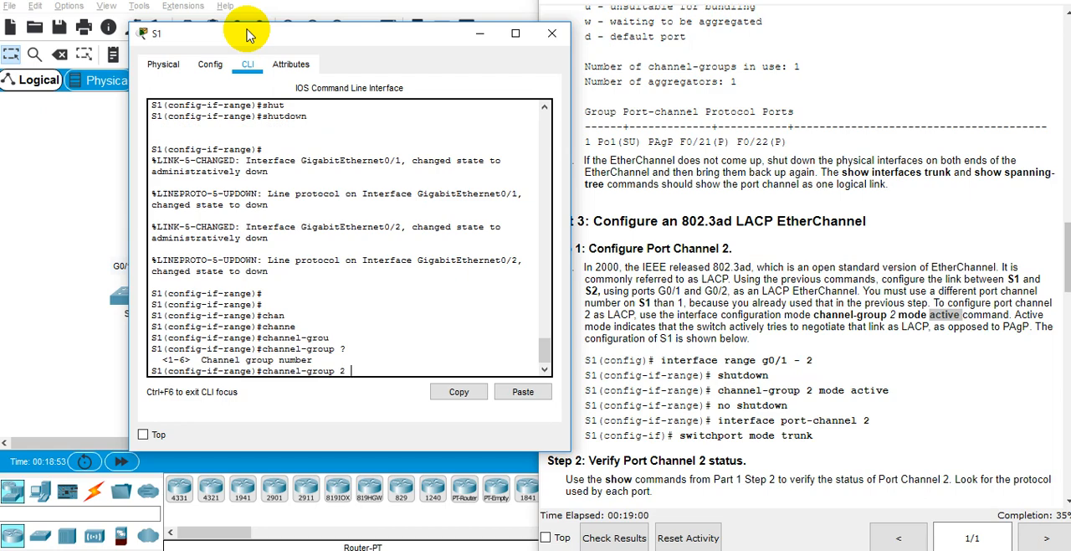
{"action": "type", "text": "mod"}
{"action": "key", "text": "Tab"}
{"action": "type", "text": "ac"}
{"action": "key", "text": "Tab"}
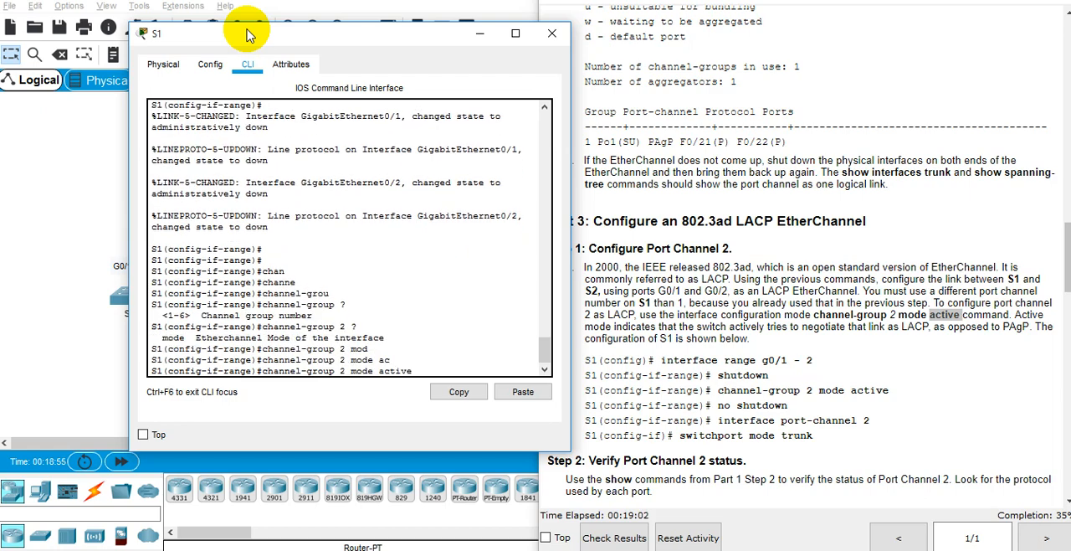
{"action": "key", "text": "Return"}
Step: Re-enable S1's gi0/1 - 2 ports with no shutdown and exit to global configuration mode
{"action": "key", "text": "Return"}
{"action": "key", "text": "Return"}
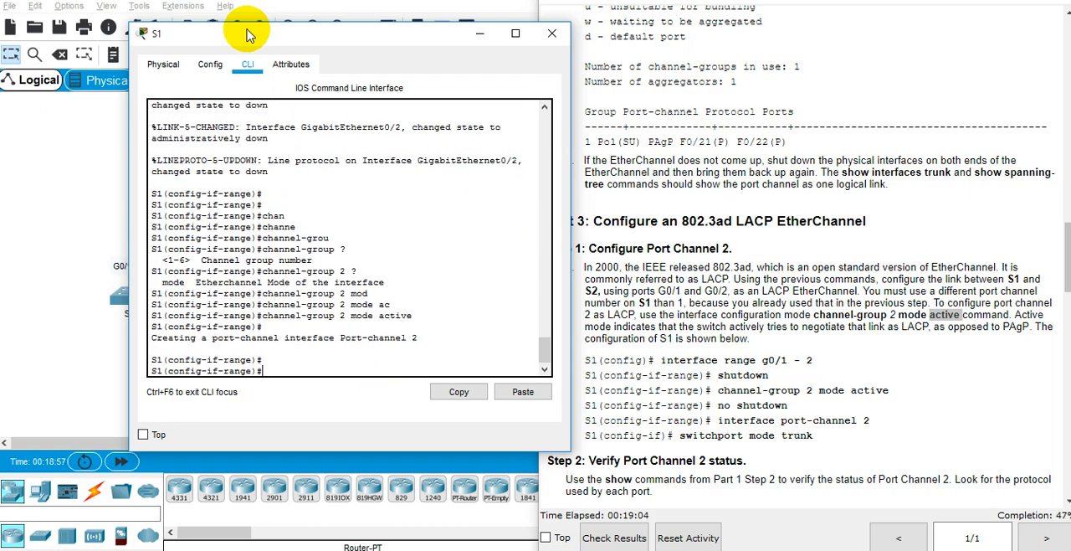
{"action": "type", "text": "no sh"}
{"action": "key", "text": "Return"}
{"action": "key", "text": "Return"}
{"action": "key", "text": "Return"}
{"action": "key", "text": "Return"}
{"action": "key", "text": "Return"}
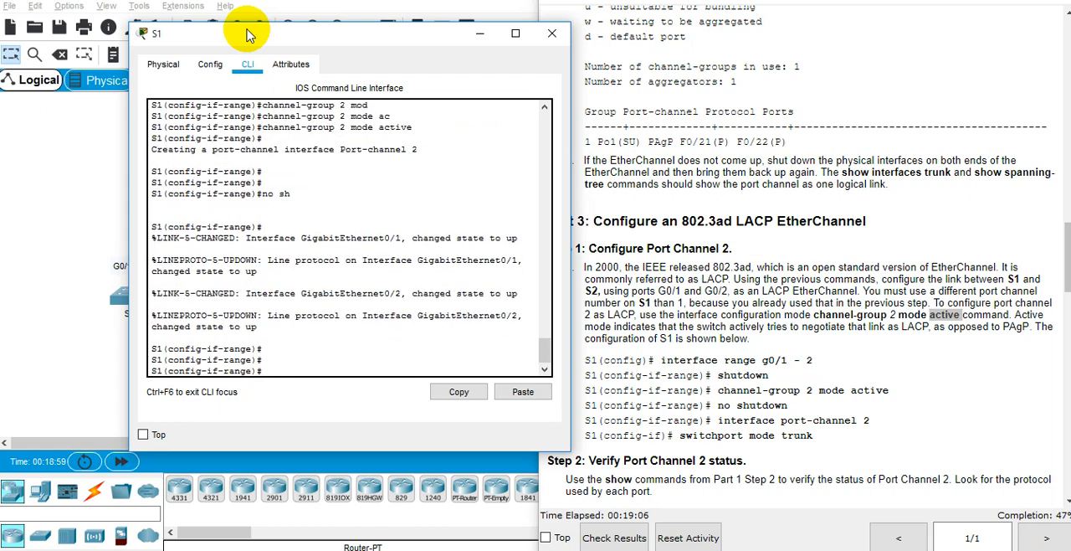
{"action": "type", "text": "inter"}
{"action": "key", "text": "Tab"}
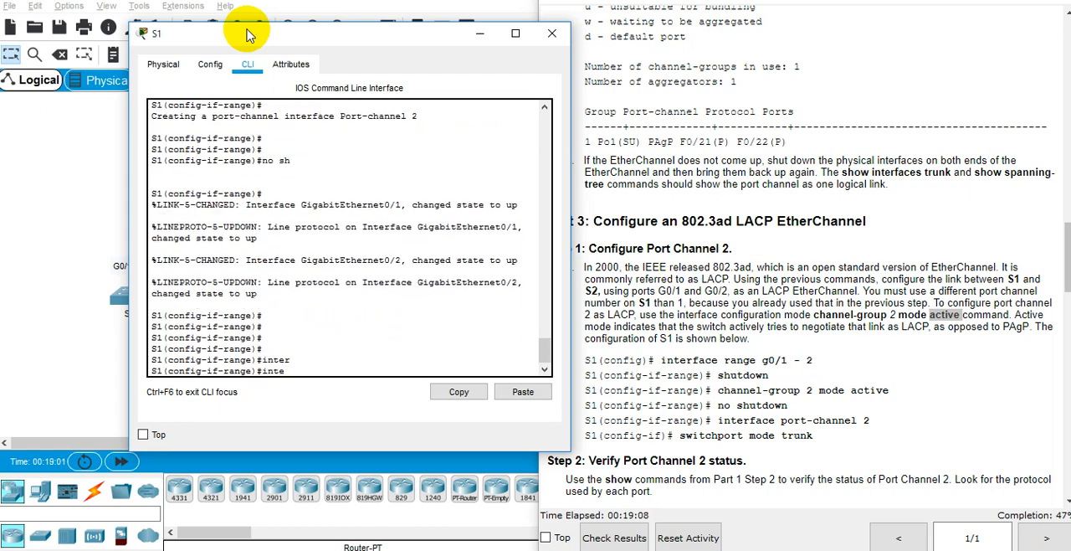
{"action": "key", "text": "BackSpace"}
{"action": "key", "text": "BackSpace"}
{"action": "key", "text": "BackSpace"}
{"action": "key", "text": "BackSpace"}
{"action": "type", "text": "exit"}
{"action": "key", "text": "Return"}
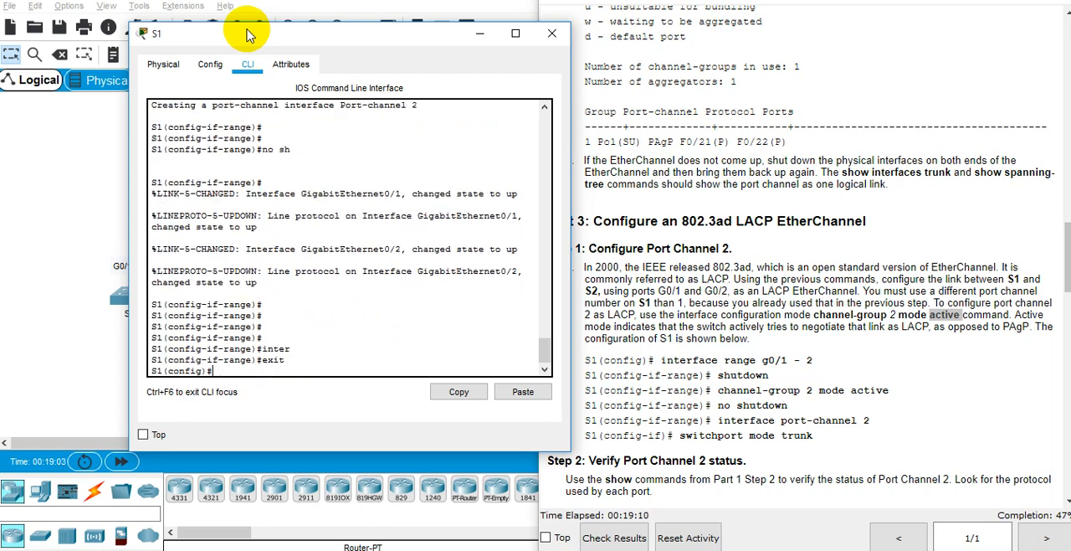
Step: Enter interface port-channel 2 on S1 and make it a trunk with switchport mode trunk
{"action": "type", "text": "ter"}
{"action": "key", "text": "Tab"}
{"action": "type", "text": "mode"}
{"action": "key", "text": "Tab"}
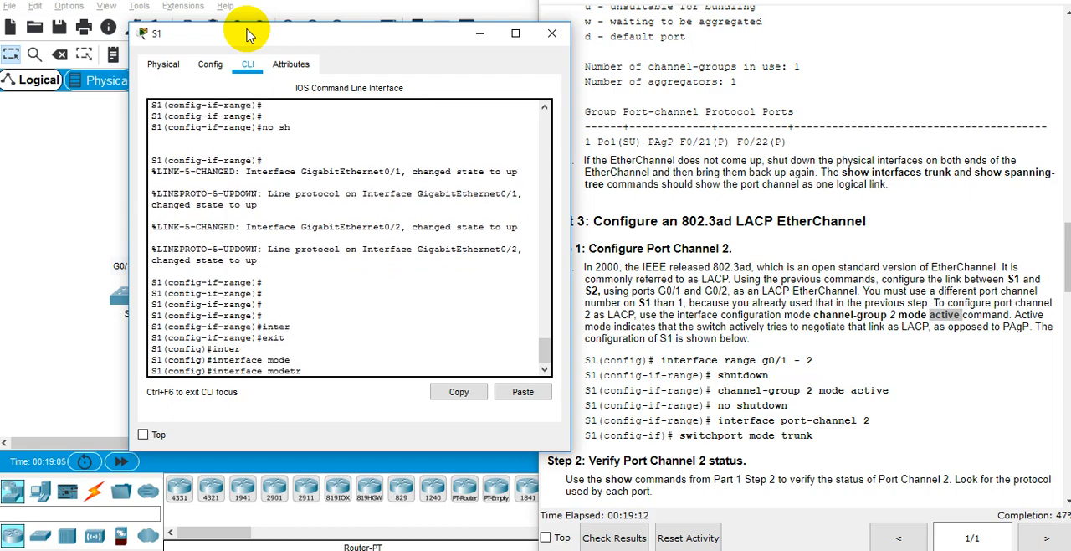
{"action": "key", "text": "Tab"}
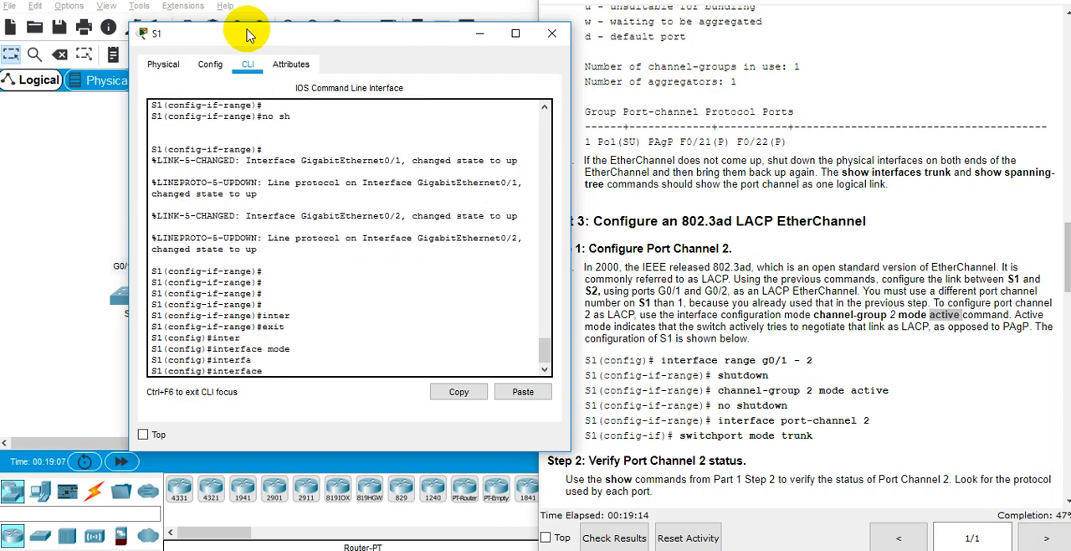
{"action": "type", "text": "por"}
{"action": "key", "text": "Tab"}
{"action": "type", "text": "2"}
{"action": "key", "text": "Return"}
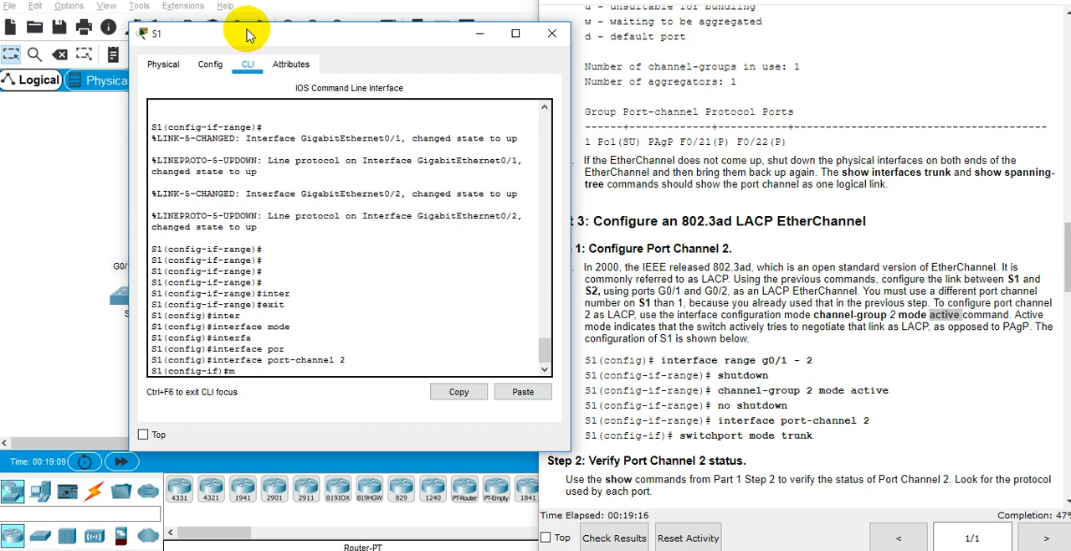
{"action": "type", "text": "sw"}
{"action": "key", "text": "Tab"}
{"action": "type", "text": "mo"}
{"action": "key", "text": "Tab"}
{"action": "type", "text": "tr"}
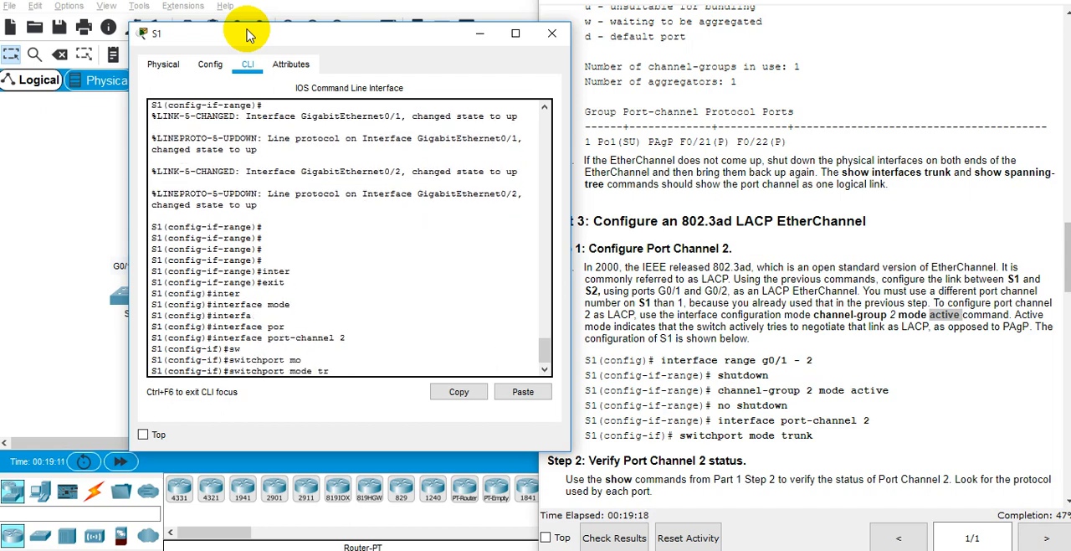
{"action": "key", "text": "Tab"}
{"action": "key", "text": "Return"}
Step: End configuration mode on S1 and save the configuration with wr mem
{"action": "type", "text": "end"}
{"action": "key", "text": "Return"}
{"action": "type", "text": "wr"}
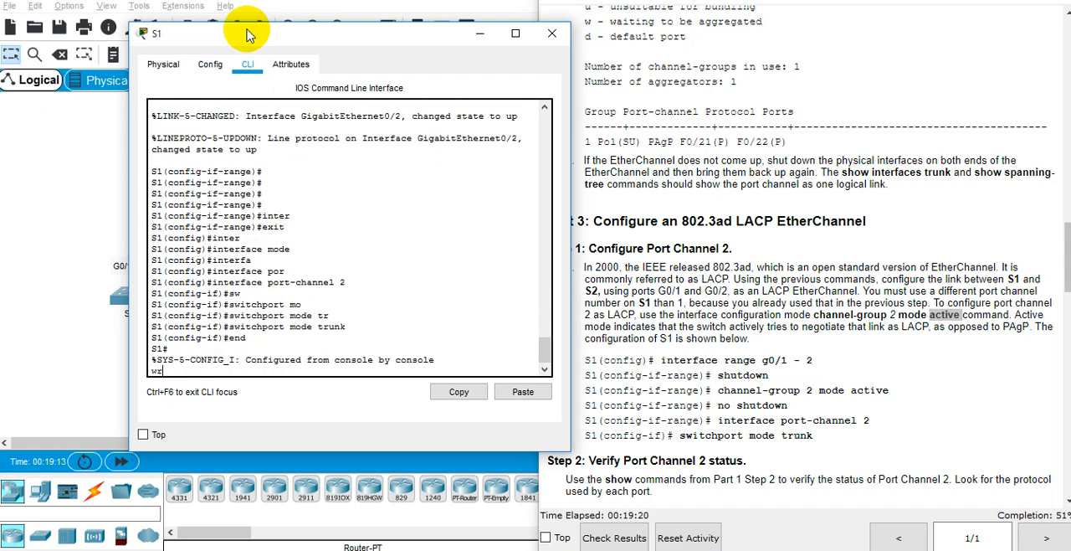
{"action": "key", "text": "Return"}
{"action": "type", "text": "wr mem"}
{"action": "key", "text": "Return"}
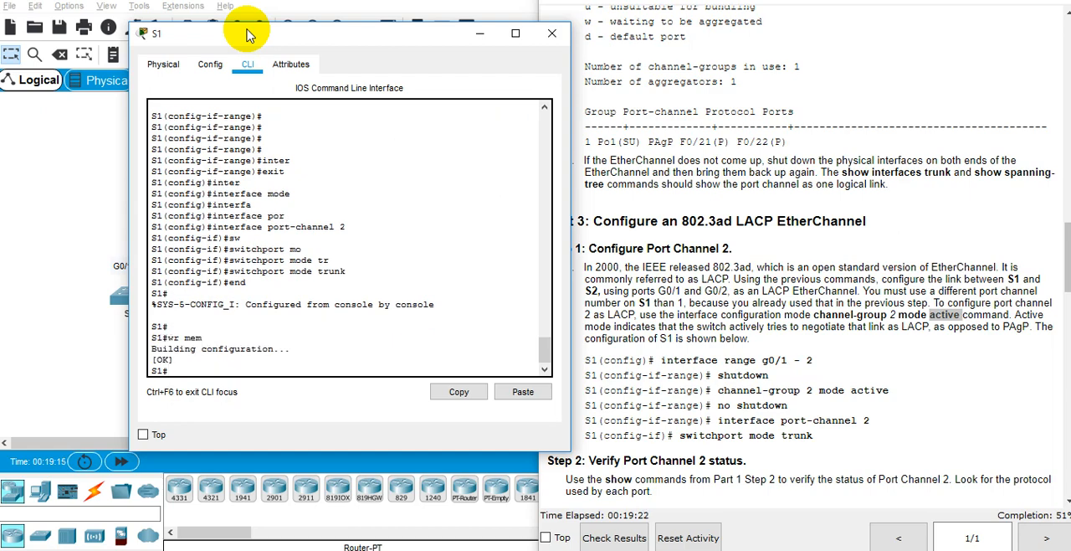
Step: Run show etherchannel summary on S1 to check the status of Port Channel 2
{"action": "type", "text": "show"}
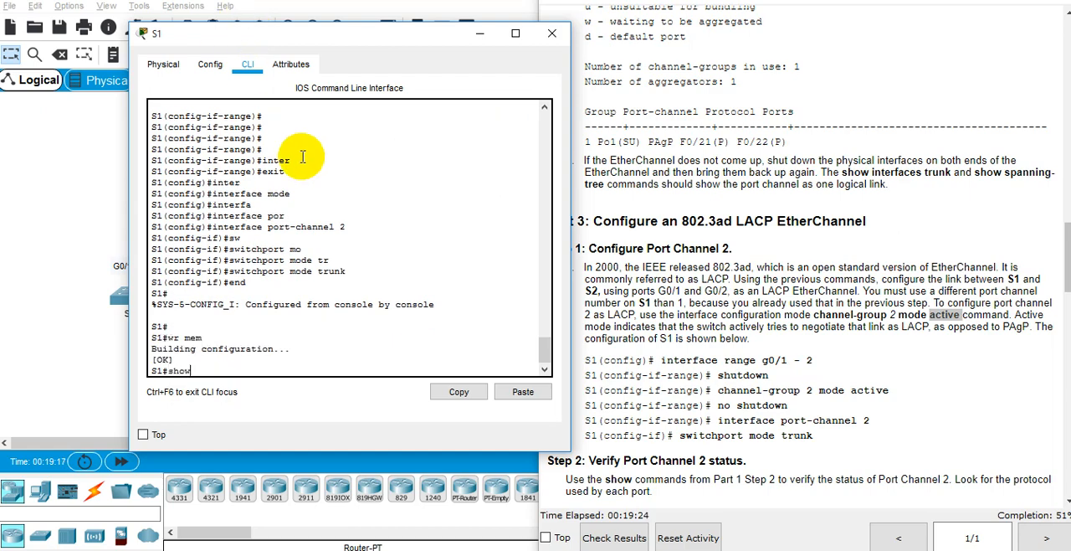
{"action": "type", "text": " et"}
{"action": "key", "text": "Tab"}
{"action": "type", "text": "sum"}
{"action": "key", "text": "Tab"}
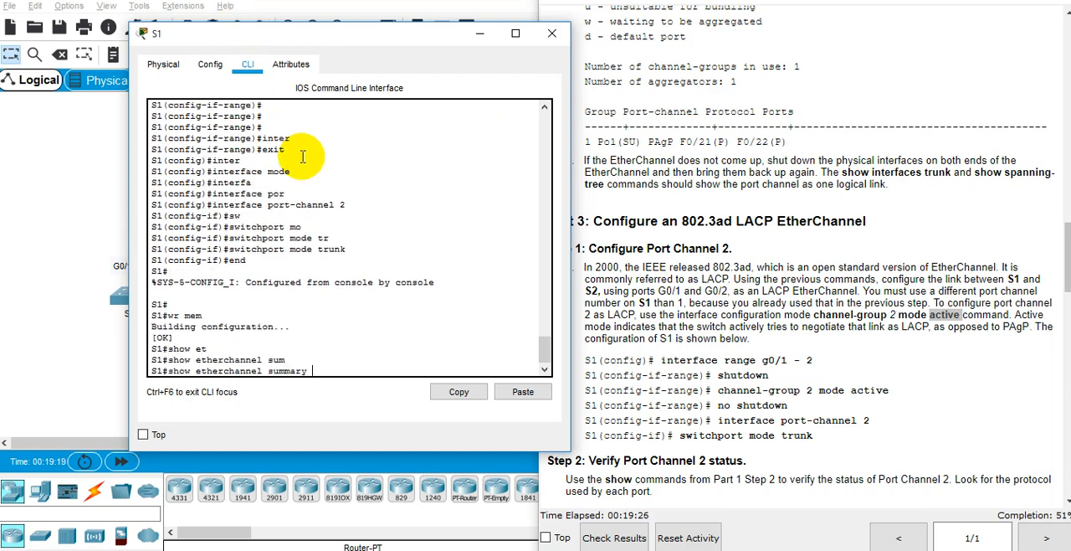
{"action": "key", "text": "Return"}
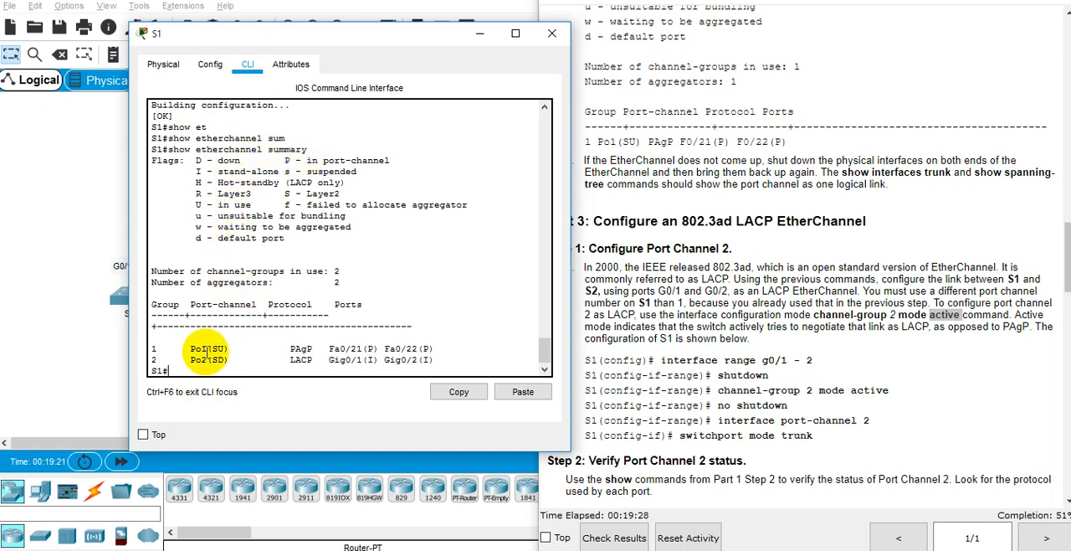
Step: Examine the Po2 status in S1's EtherChannel summary and read the lab instructions from Port Channel 2 verification through Port Channel 3 configuration
{"action": "triple_click", "coordinate": [268, 356]}
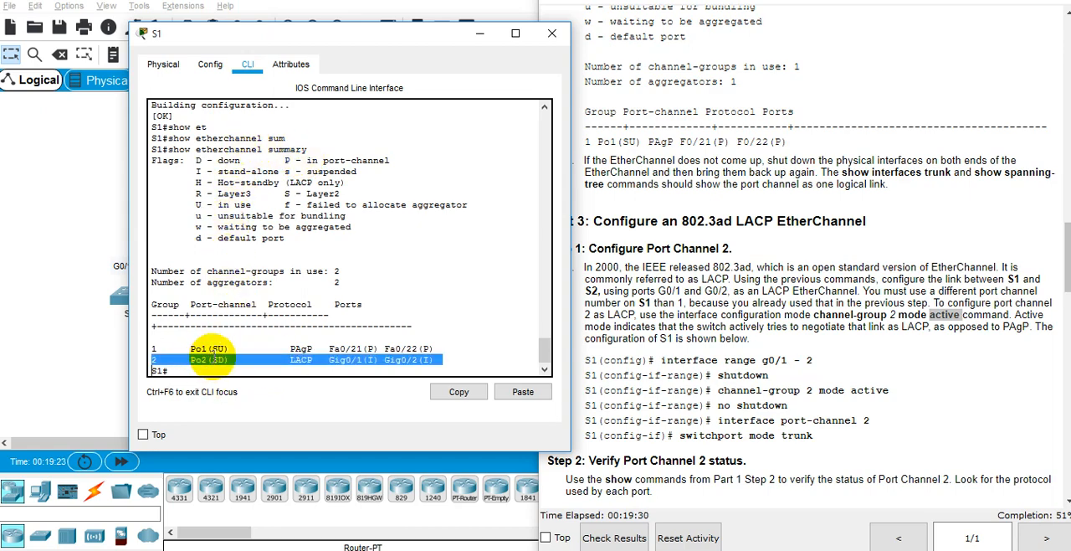
{"action": "double_click", "coordinate": [215, 357]}
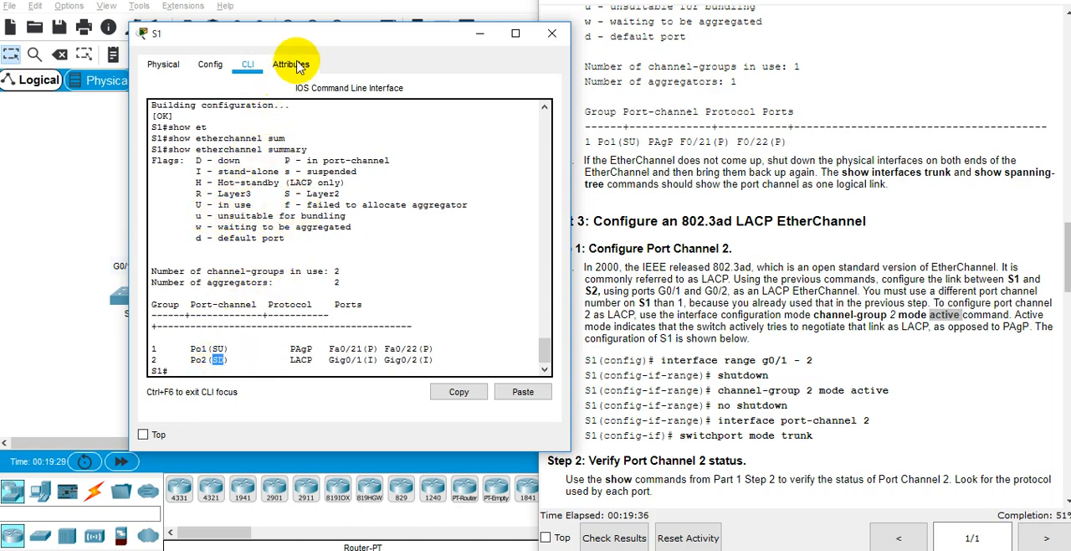
{"action": "left_click_drag", "start_coordinate": [315, 37], "coordinate": [588, 32]}
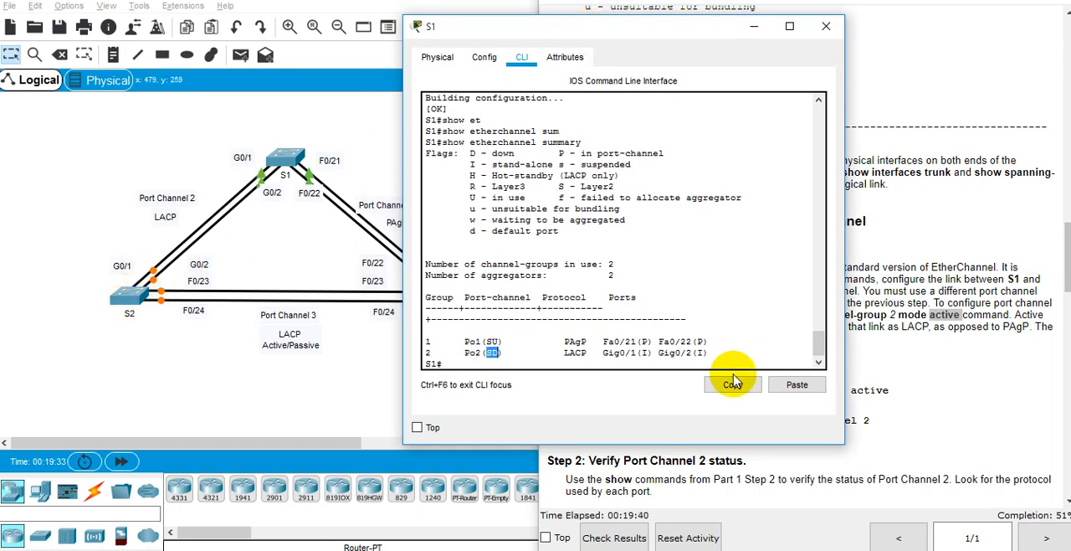
{"action": "left_click", "coordinate": [921, 310]}
{"action": "scroll", "coordinate": [920, 311], "scroll_direction": "down", "scroll_amount": 3}
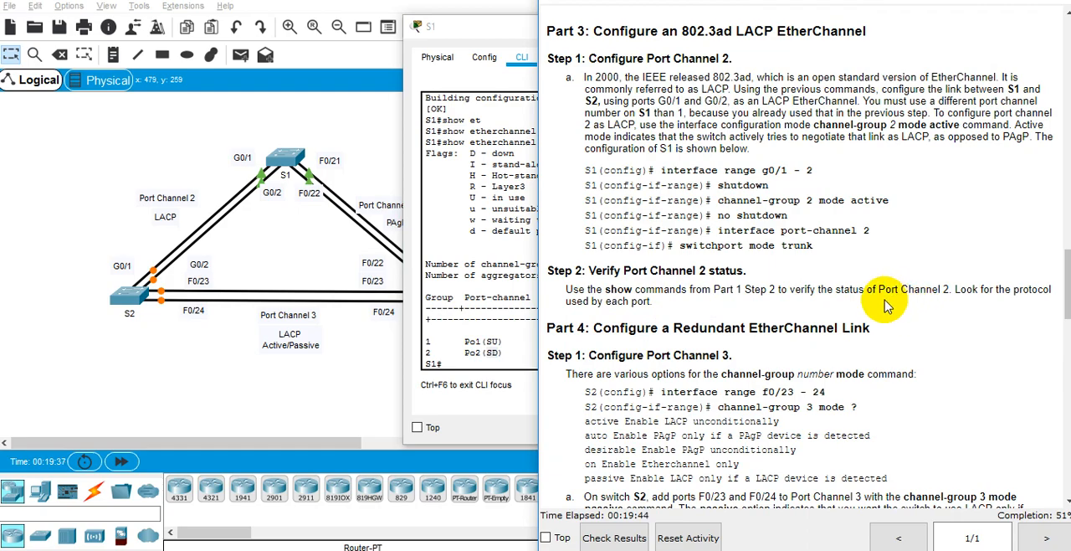
{"action": "scroll", "coordinate": [887, 308], "scroll_direction": "down", "scroll_amount": 2}
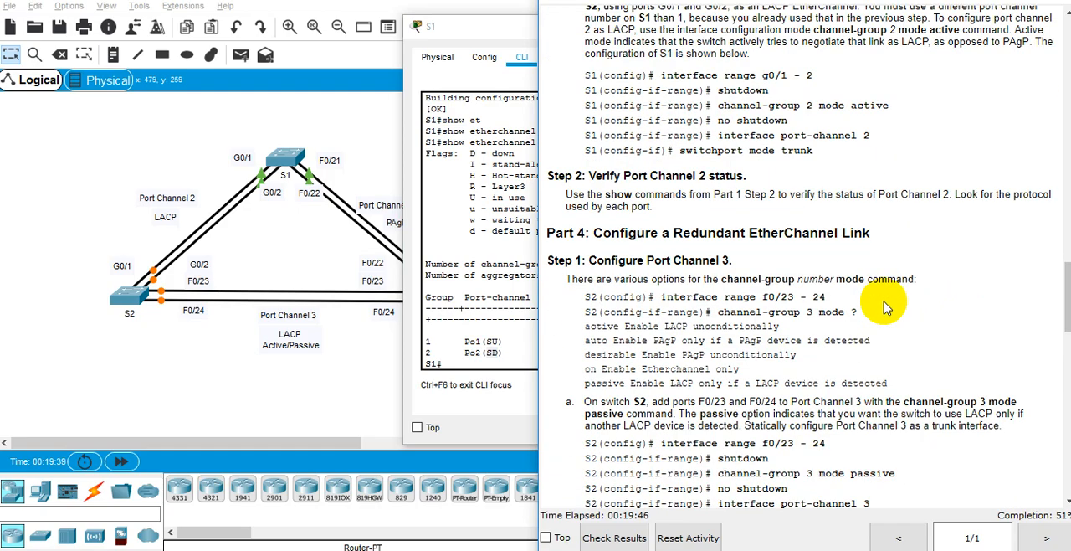
{"action": "scroll", "coordinate": [855, 311], "scroll_direction": "down", "scroll_amount": 2}
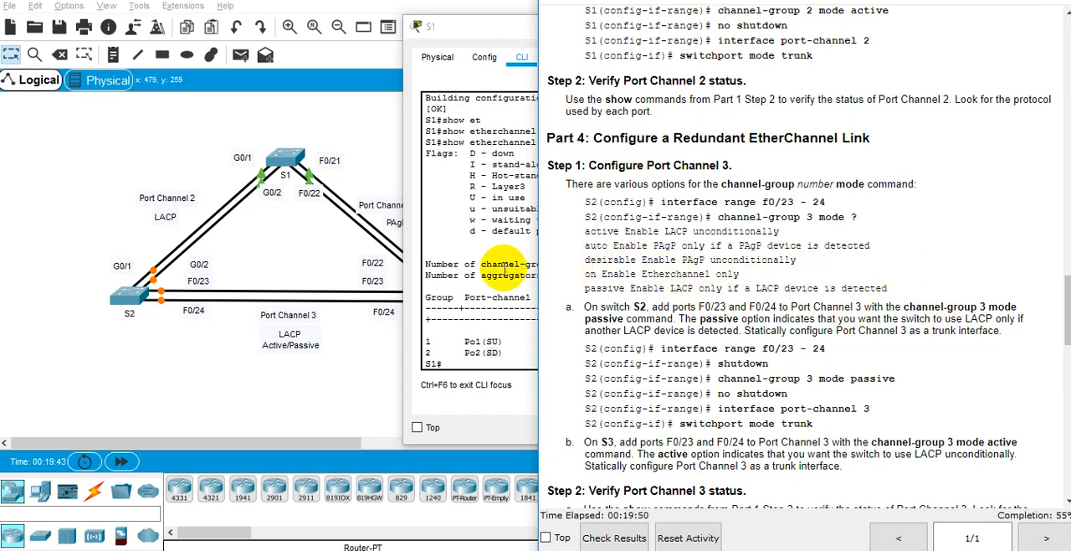
Step: Put S1's window away, bring up S2's command line and enter privileged mode with enable
{"action": "left_click_drag", "start_coordinate": [504, 267], "coordinate": [503, 271]}
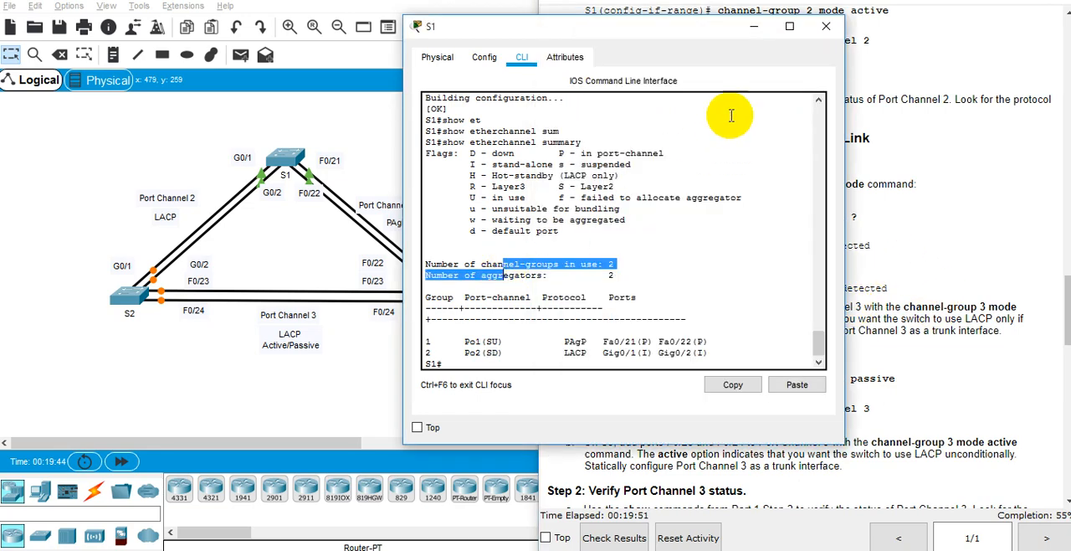
{"action": "left_click", "coordinate": [759, 29]}
{"action": "mouse_move", "coordinate": [676, 549]}
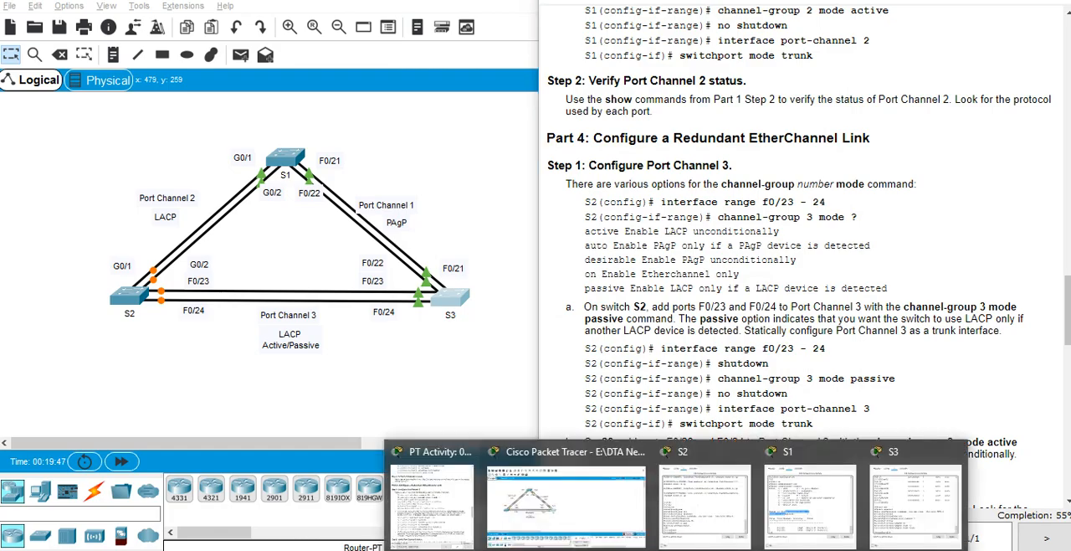
{"action": "left_click", "coordinate": [708, 511]}
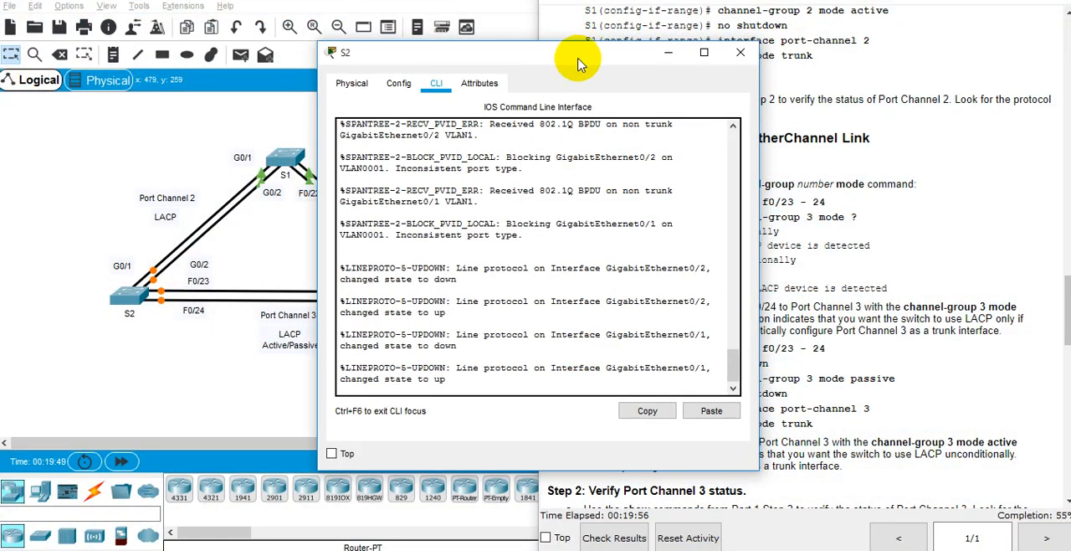
{"action": "left_click_drag", "start_coordinate": [595, 27], "coordinate": [351, 39]}
{"action": "left_click", "coordinate": [361, 265]}
{"action": "key", "text": "Return"}
{"action": "key", "text": "Return"}
{"action": "key", "text": "Return"}
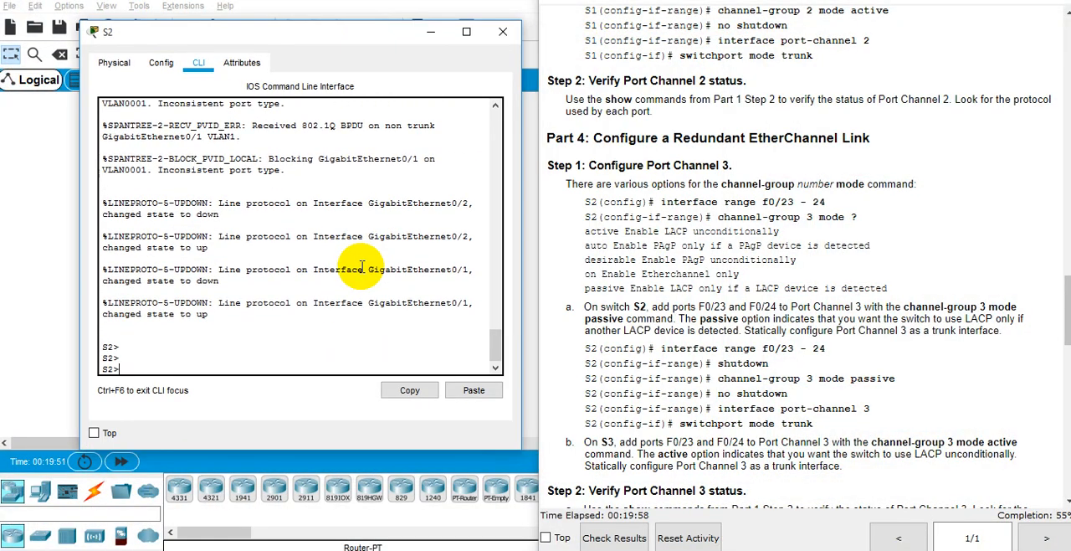
{"action": "type", "text": "en"}
{"action": "key", "text": "Tab"}
{"action": "key", "text": "Return"}
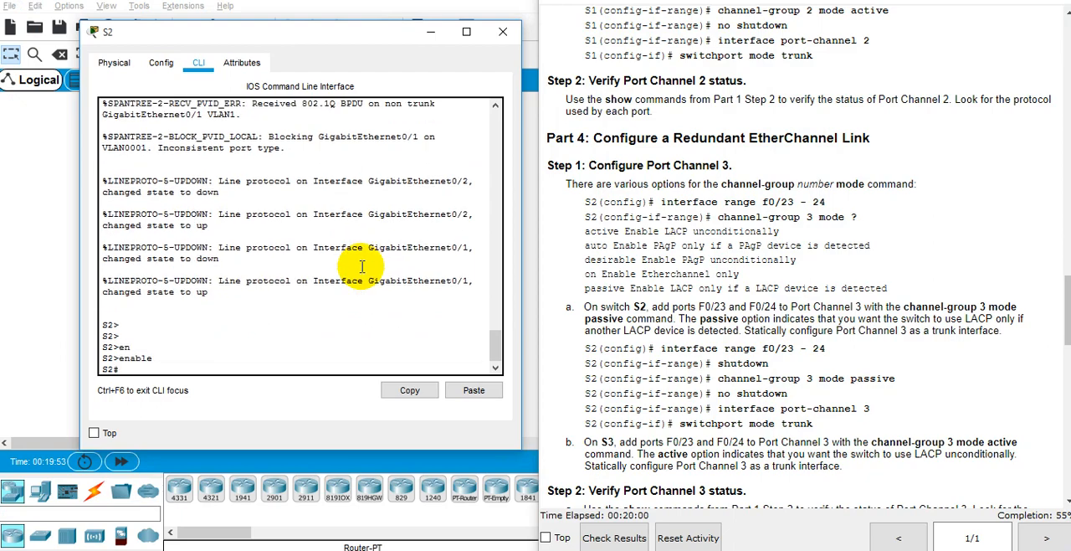
Step: Review the lab's Port Channel 2 commands and enter global configuration mode on S2 from the terminal
{"action": "left_click_drag", "start_coordinate": [385, 30], "coordinate": [392, 52]}
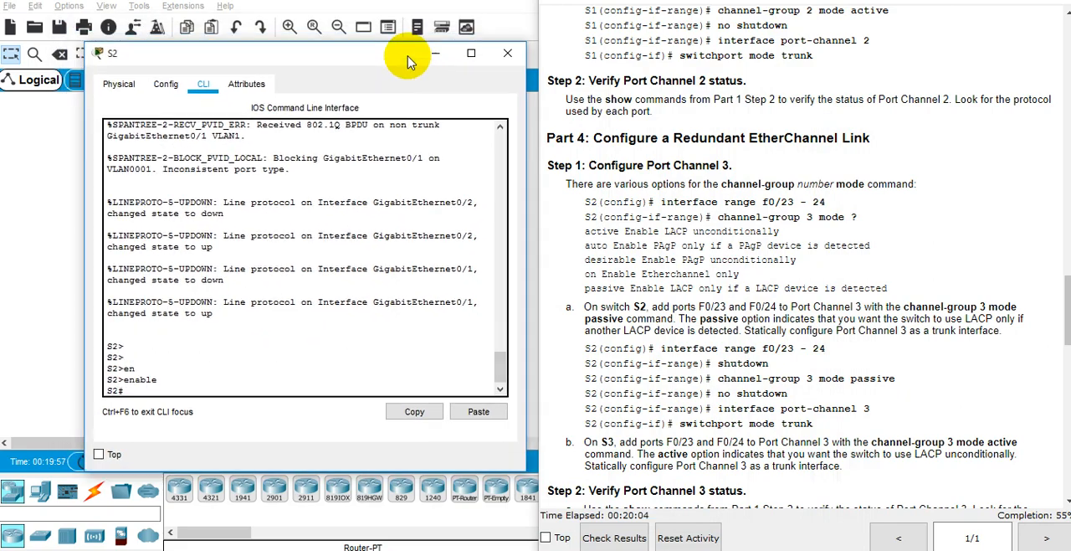
{"action": "scroll", "coordinate": [825, 195], "scroll_direction": "up", "scroll_amount": 3}
{"action": "scroll", "coordinate": [824, 195], "scroll_direction": "up", "scroll_amount": 2}
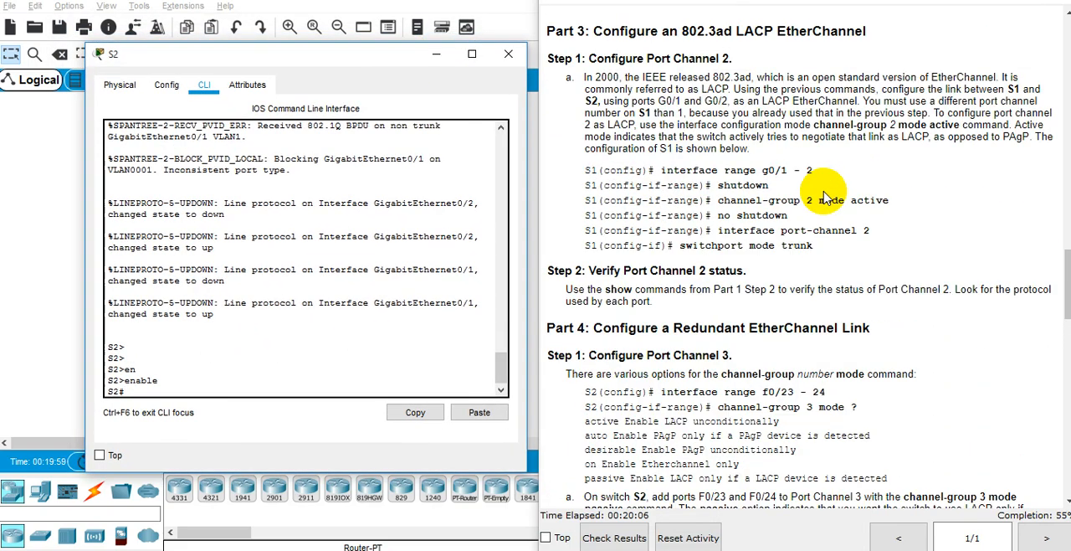
{"action": "scroll", "coordinate": [825, 197], "scroll_direction": "down", "scroll_amount": 2}
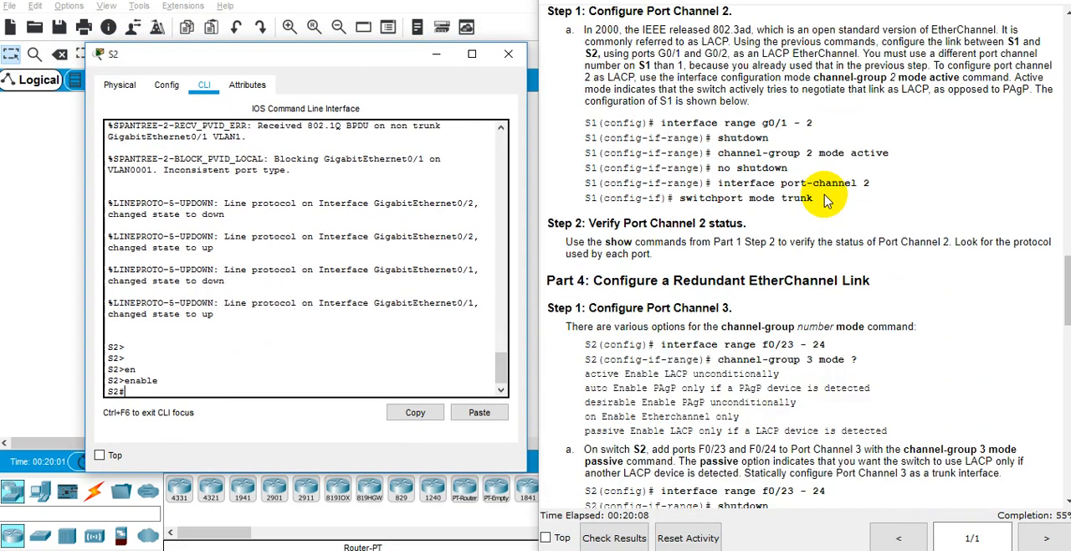
{"action": "scroll", "coordinate": [749, 283], "scroll_direction": "down", "scroll_amount": 1}
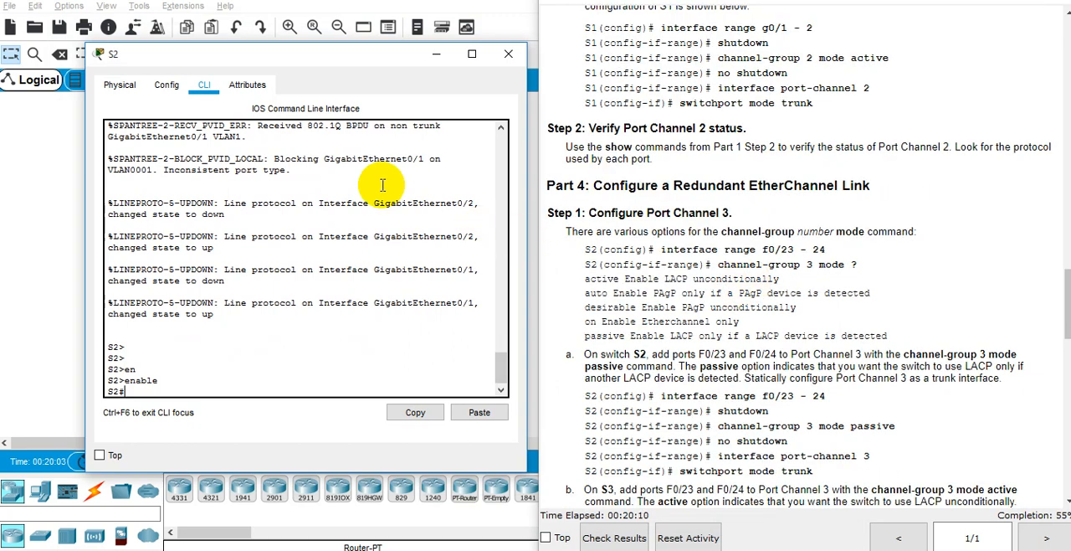
{"action": "left_click_drag", "start_coordinate": [326, 54], "coordinate": [577, 80]}
{"action": "left_click", "coordinate": [572, 240]}
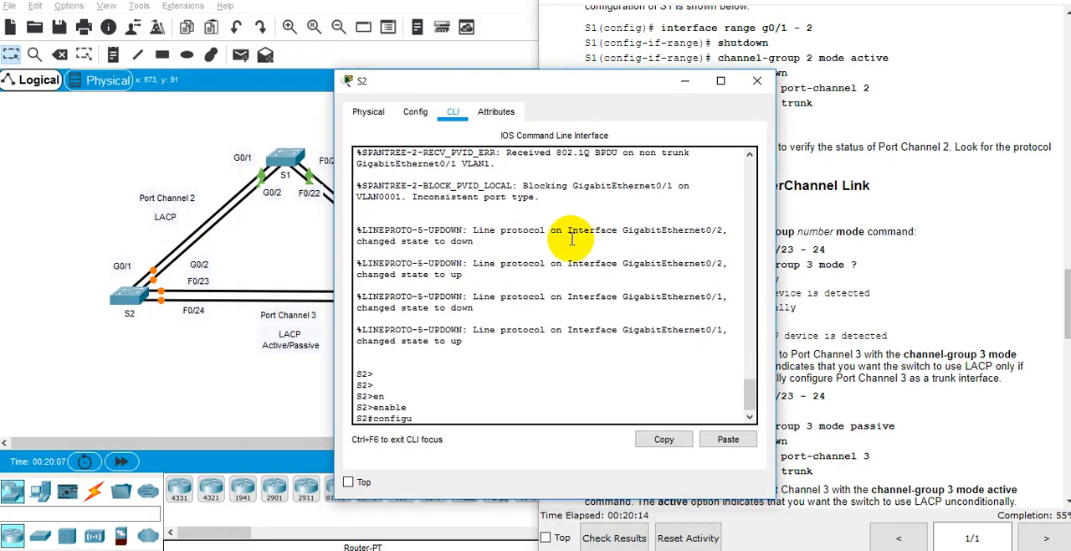
{"action": "key", "text": "Tab"}
{"action": "key", "text": "Return"}
{"action": "type", "text": "int"}
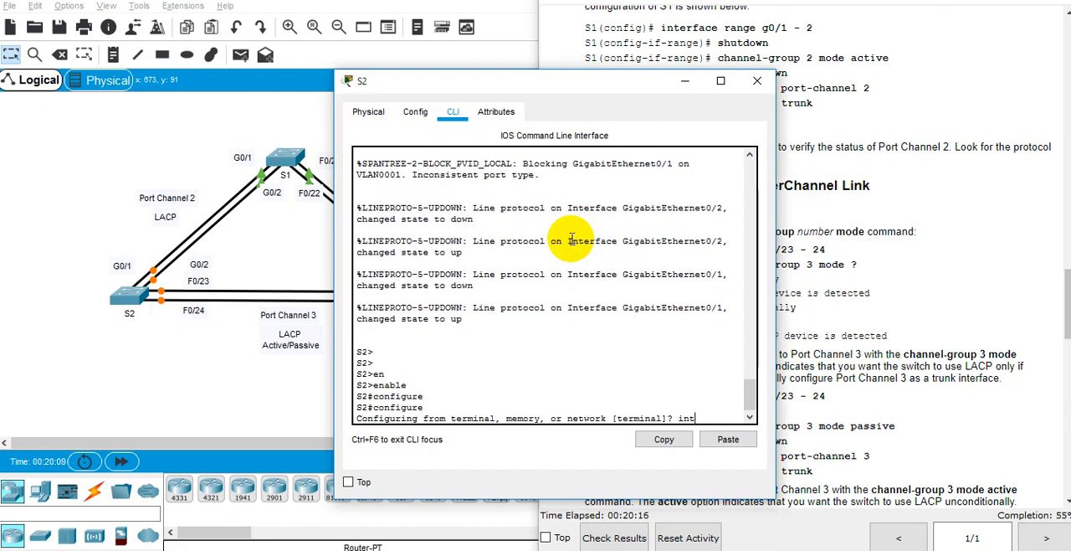
{"action": "type", "text": "et"}
{"action": "key", "text": "Return"}
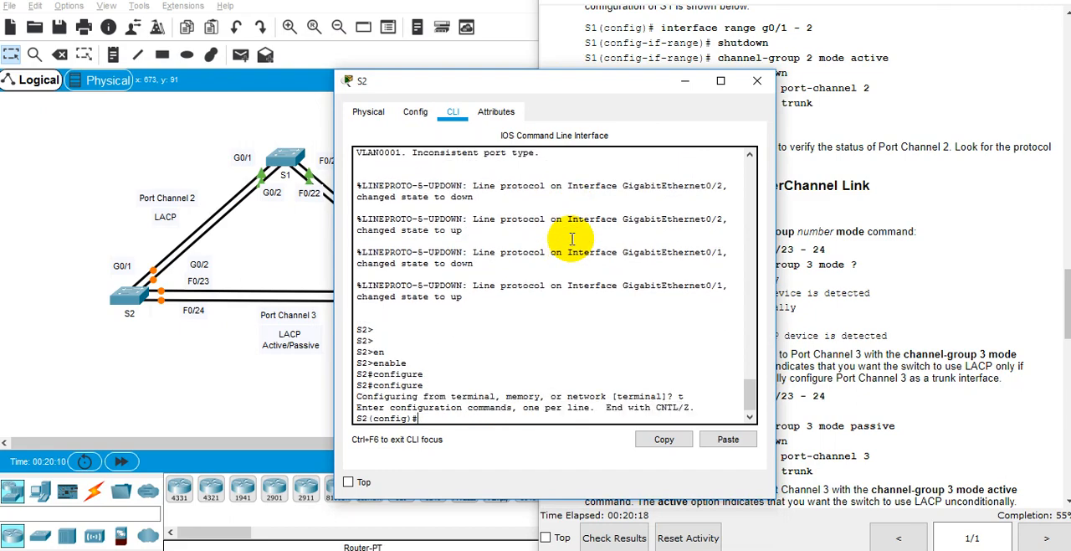
Step: Select interface range gi 0/1-2 on S2 and shut down both ports
{"action": "type", "text": "inter"}
{"action": "key", "text": "Tab"}
{"action": "type", "text": "rane"}
{"action": "key", "text": "BackSpace"}
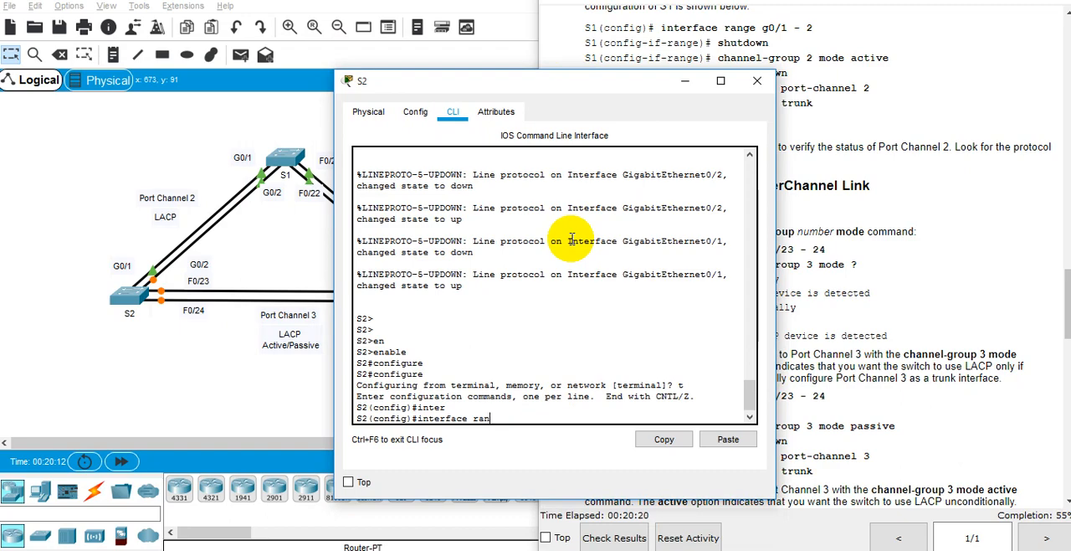
{"action": "type", "text": "ge"}
{"action": "key", "text": "Tab"}
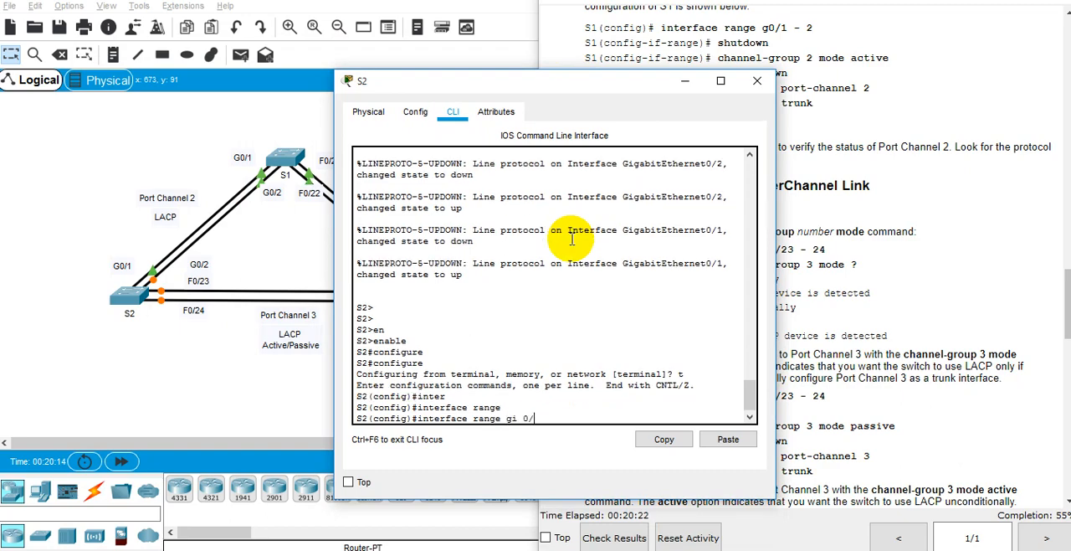
{"action": "type", "text": "gi 0/1-2"}
{"action": "key", "text": "Return"}
{"action": "type", "text": "shu"}
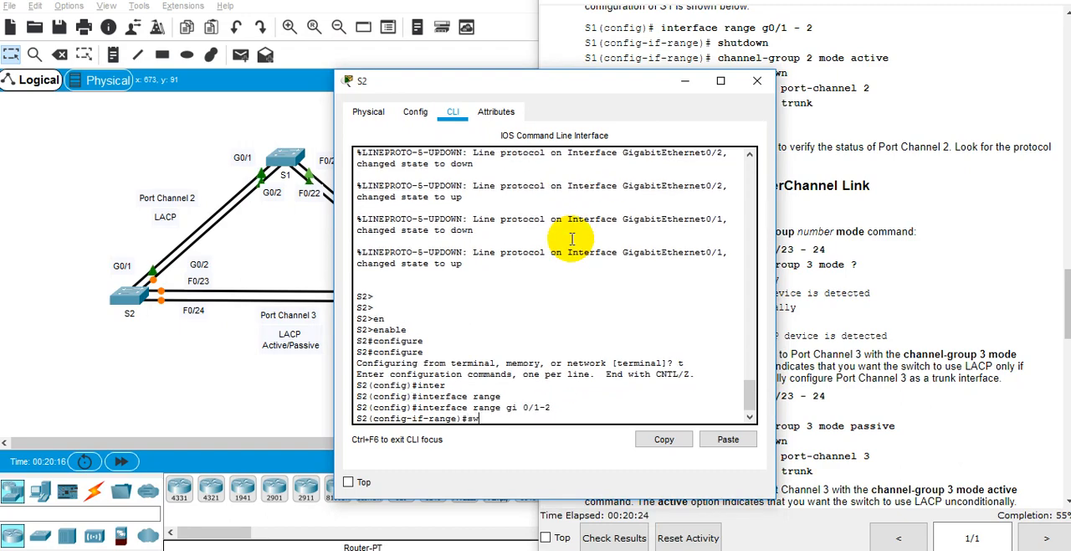
{"action": "key", "text": "Tab"}
{"action": "key", "text": "Return"}
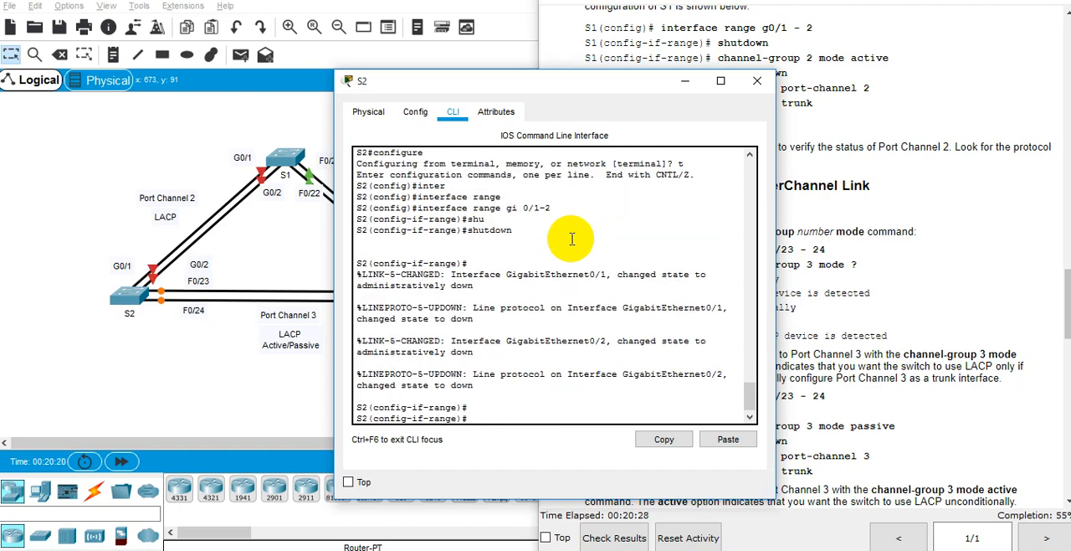
{"action": "type", "text": "port"}
{"action": "key", "text": "Tab"}
{"action": "key", "text": "BackSpace"}
{"action": "key", "text": "BackSpace"}
{"action": "key", "text": "BackSpace"}
{"action": "key", "text": "BackSpace"}
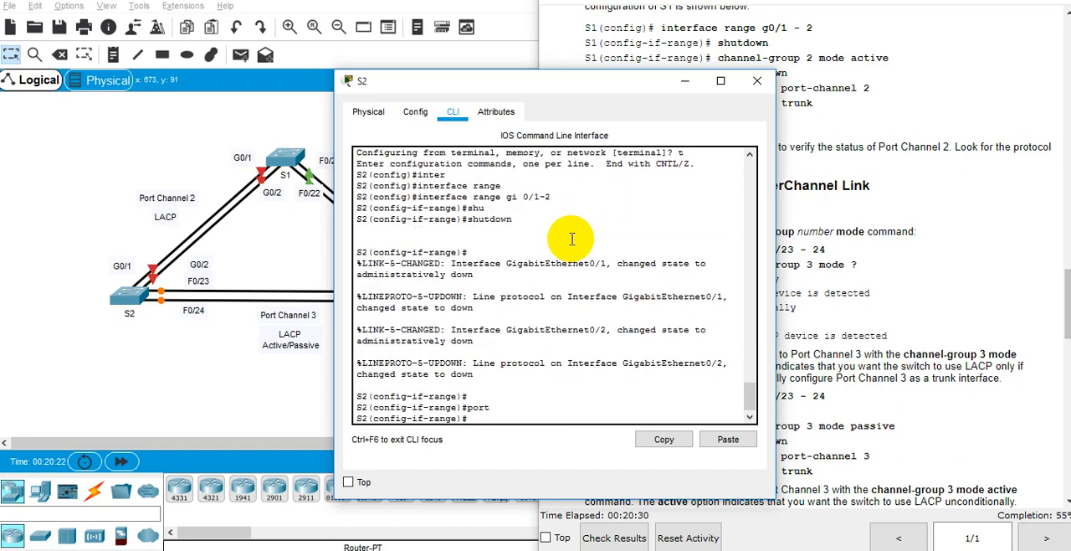
Step: Assign S2's gi 0/1-2 ports to the LACP EtherChannel with channel-group 2 mode active
{"action": "type", "text": "channe"}
{"action": "key", "text": "Tab"}
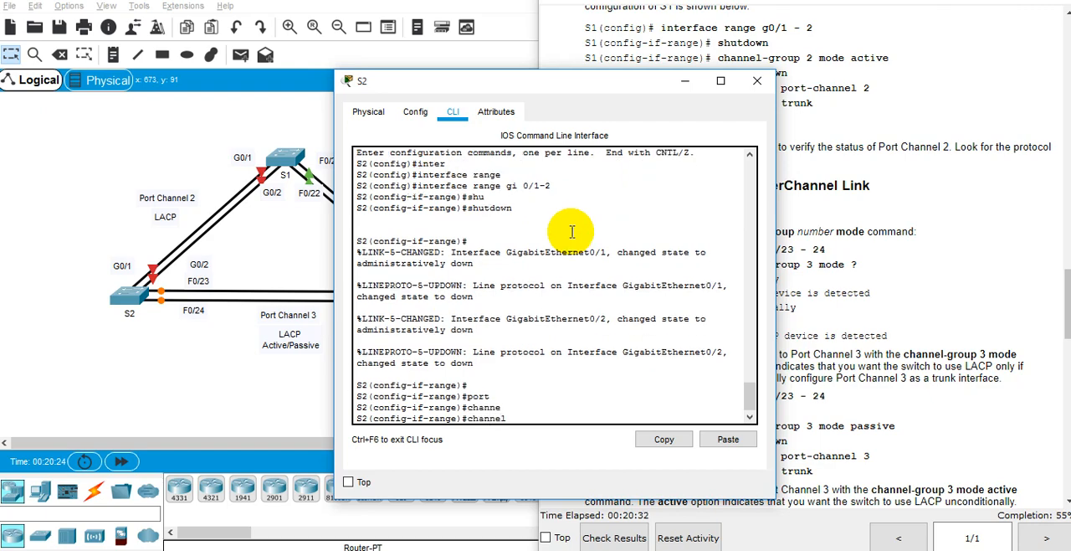
{"action": "type", "text": "l-grou"}
{"action": "key", "text": "Tab"}
{"action": "type", "text": "?"}
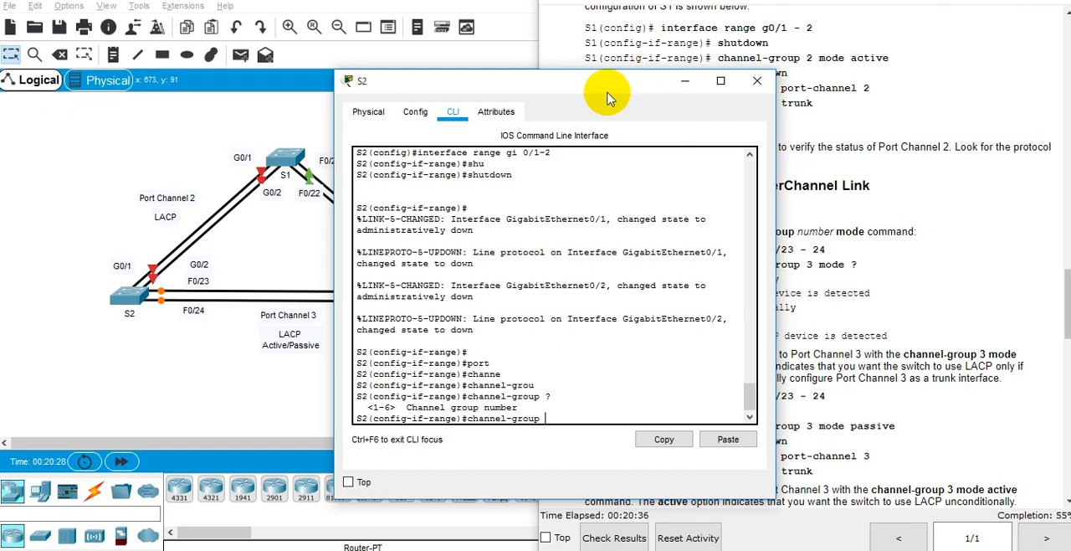
{"action": "left_click_drag", "start_coordinate": [607, 90], "coordinate": [529, 102]}
{"action": "type", "text": "2 mode ac"}
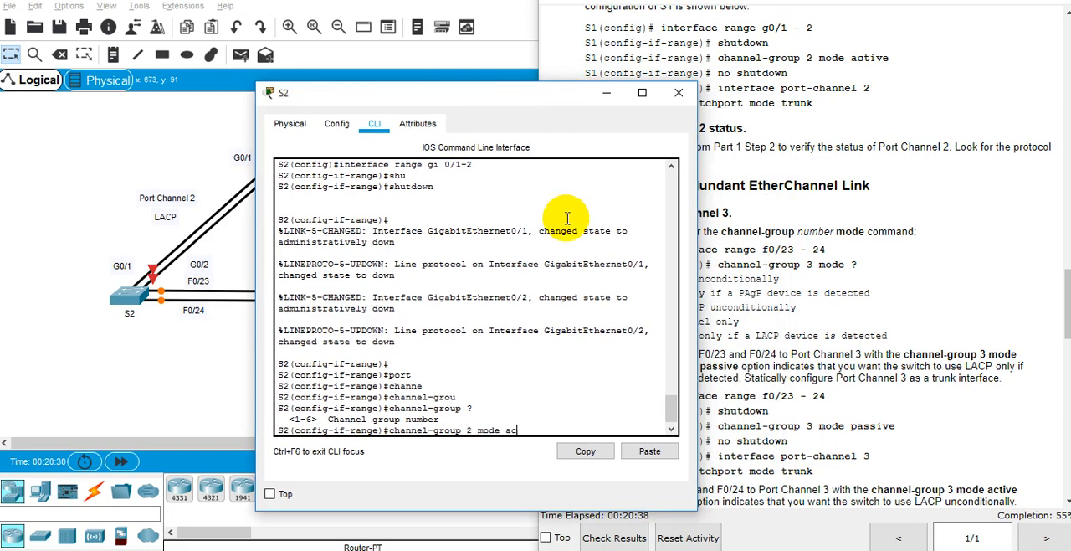
{"action": "type", "text": "ti"}
{"action": "key", "text": "Tab"}
{"action": "key", "text": "Return"}
Step: Re-enable S2's gi 0/1-2 ports with no shutdown and exit to global configuration mode
{"action": "key", "text": "Return"}
{"action": "key", "text": "Return"}
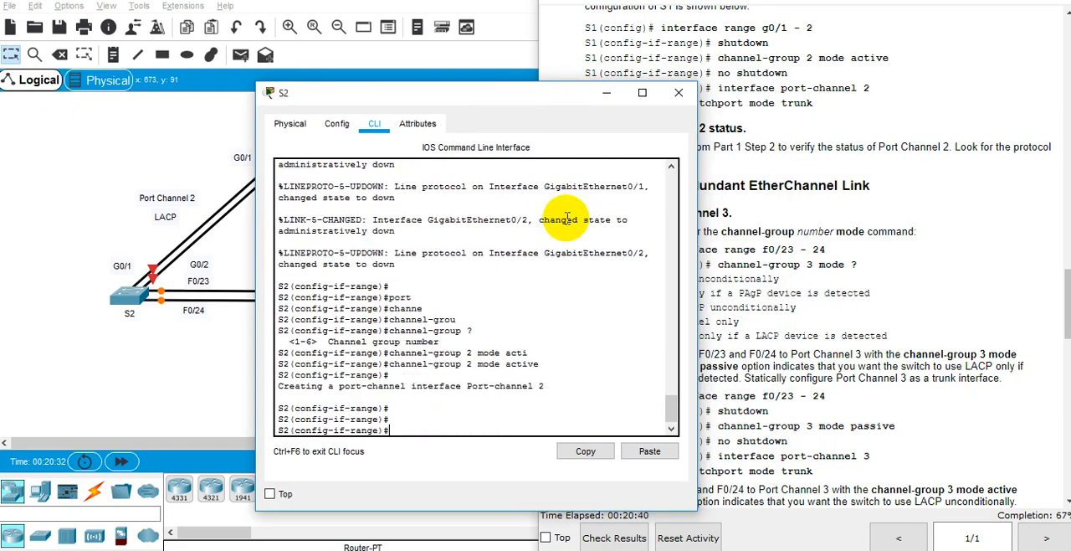
{"action": "type", "text": "no sh"}
{"action": "key", "text": "Return"}
{"action": "key", "text": "Return"}
{"action": "key", "text": "Return"}
{"action": "type", "text": "ex"}
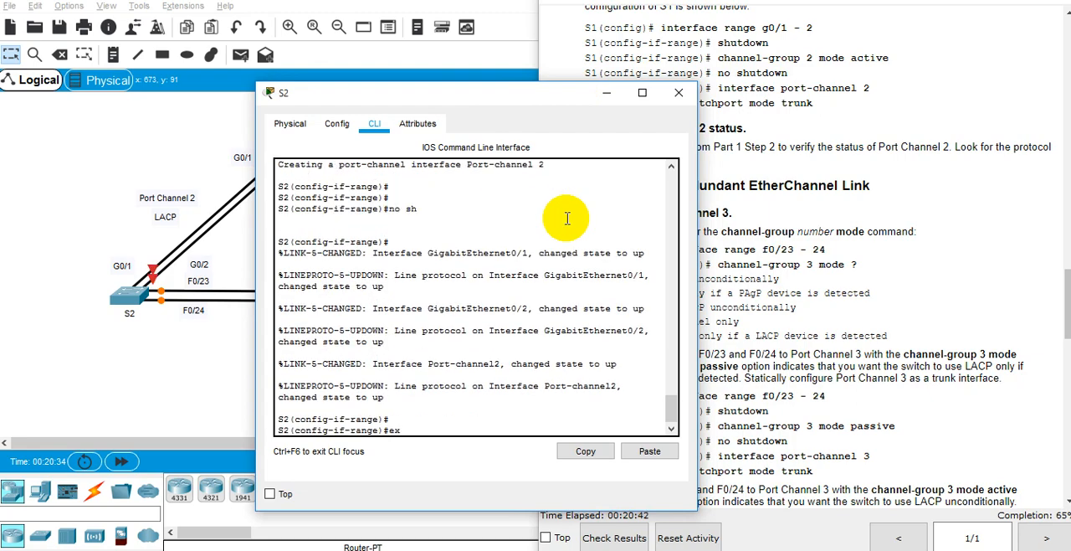
{"action": "type", "text": "it"}
{"action": "key", "text": "Return"}
Step: Enter interface port-channel 2 on S2 and make it a trunk with switchport mode trunk
{"action": "type", "text": "inter"}
{"action": "key", "text": "Tab"}
{"action": "type", "text": "por"}
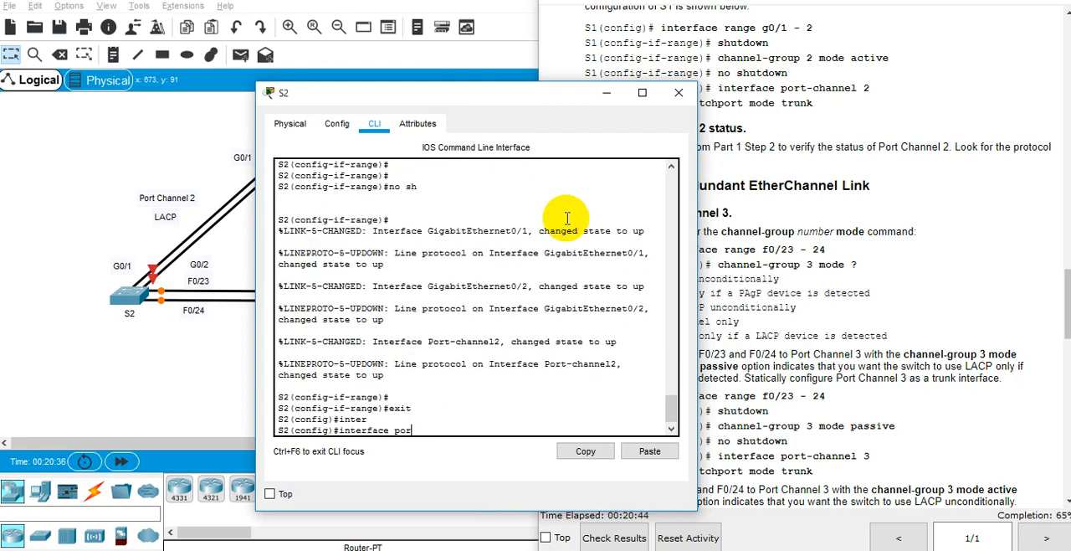
{"action": "key", "text": "Tab"}
{"action": "type", "text": "?"}
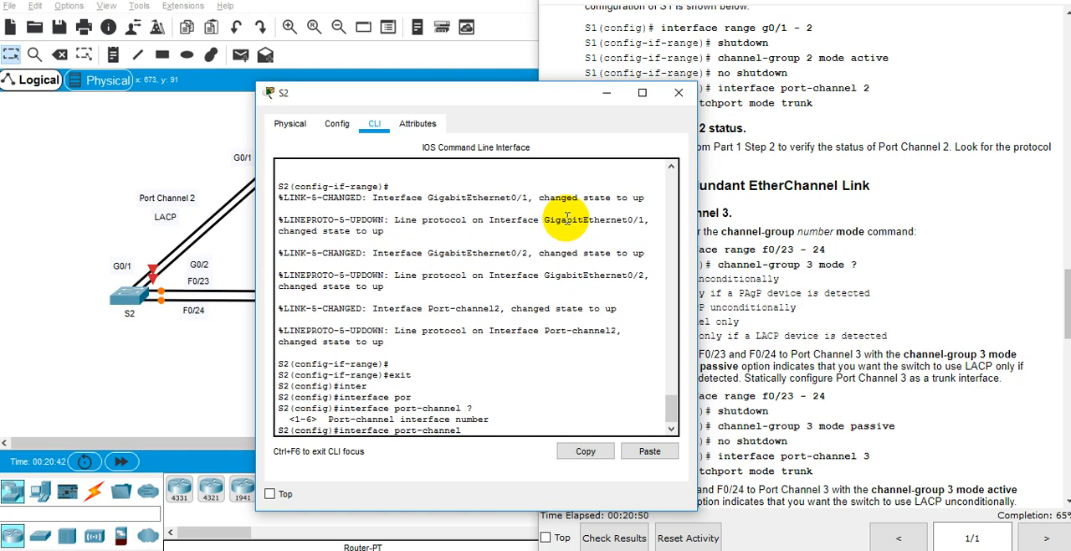
{"action": "type", "text": "2"}
{"action": "key", "text": "Return"}
{"action": "type", "text": "sw"}
{"action": "key", "text": "Tab"}
{"action": "type", "text": "mo"}
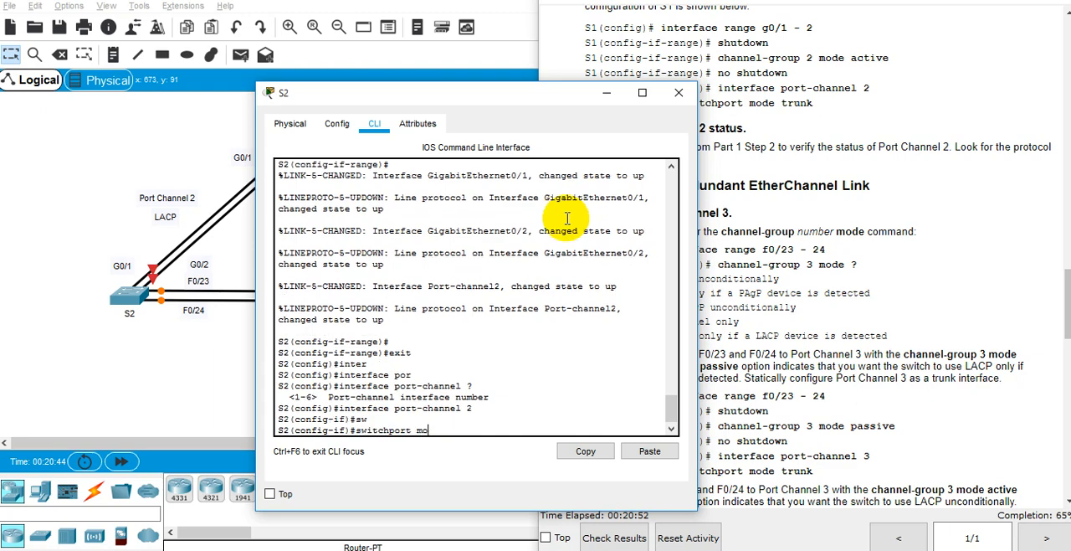
{"action": "key", "text": "Tab"}
{"action": "type", "text": "tru"}
{"action": "key", "text": "Tab"}
{"action": "type", "text": "n"}
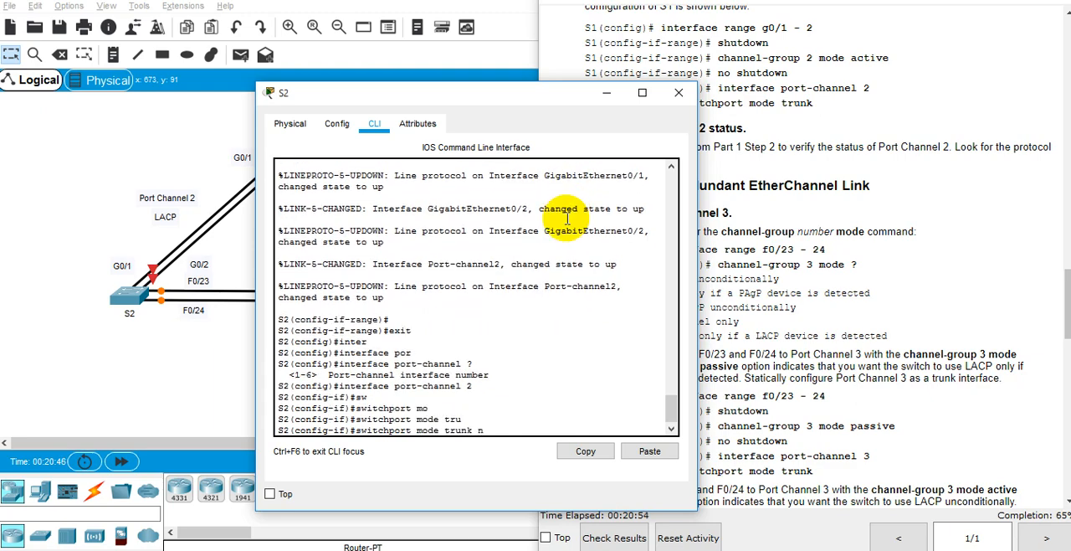
{"action": "key", "text": "Return"}
{"action": "key", "text": "Return"}
{"action": "key", "text": "Return"}
{"action": "key", "text": "Return"}
Step: Re-enter interface range gi 0/1-2 on S2 and issue no shutdown on both ports
{"action": "type", "text": "en"}
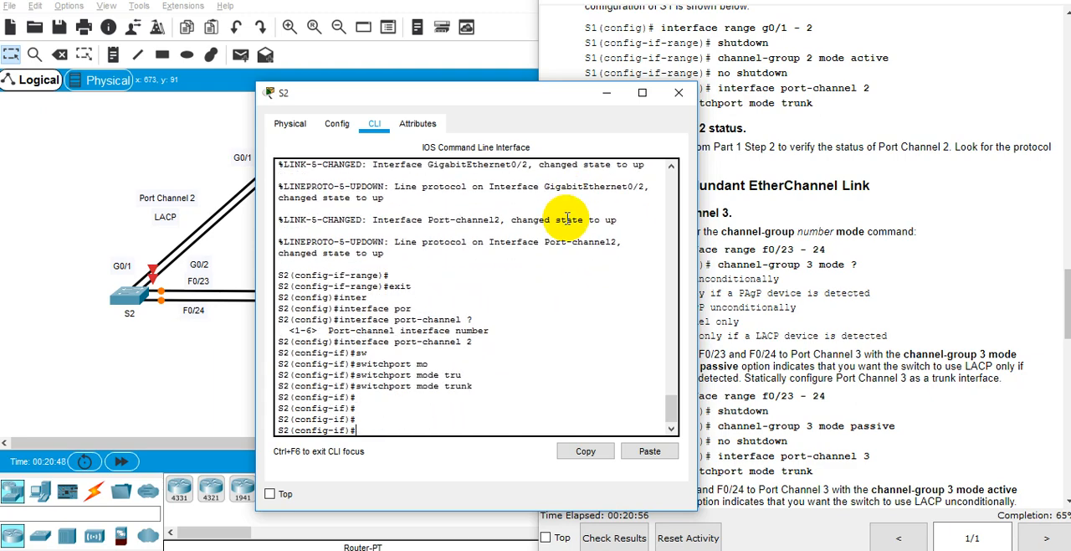
{"action": "type", "text": "in"}
{"action": "key", "text": "Up"}
{"action": "key", "text": "Up"}
{"action": "key", "text": "Up"}
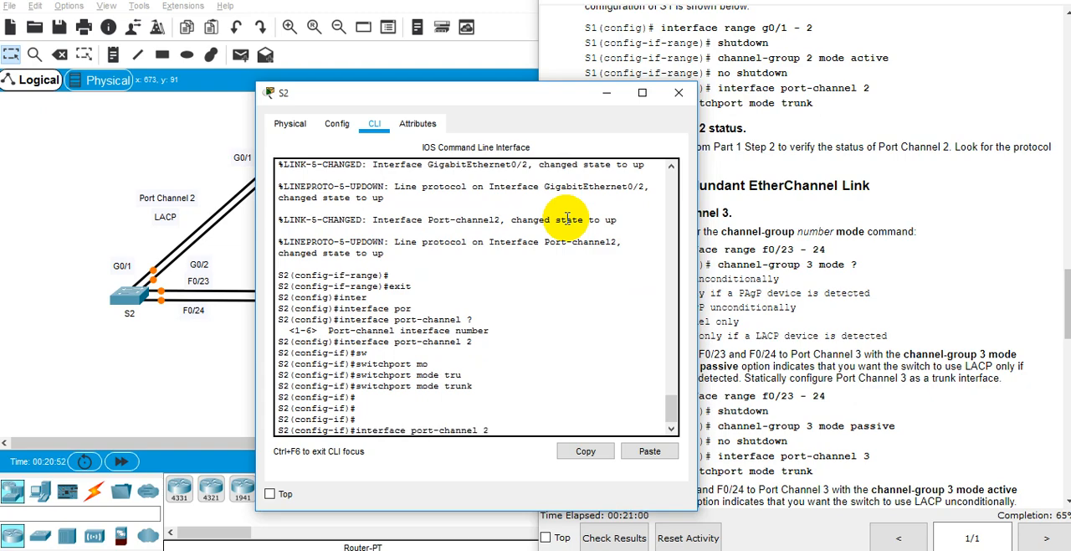
{"action": "key", "text": "Up"}
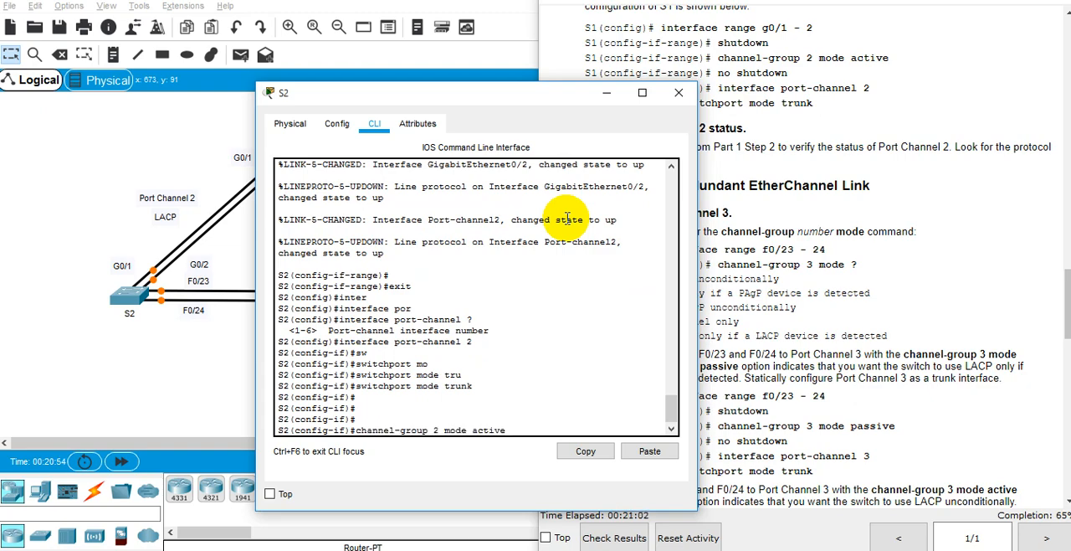
{"action": "key", "text": "Up"}
{"action": "key", "text": "Up"}
{"action": "key", "text": "Return"}
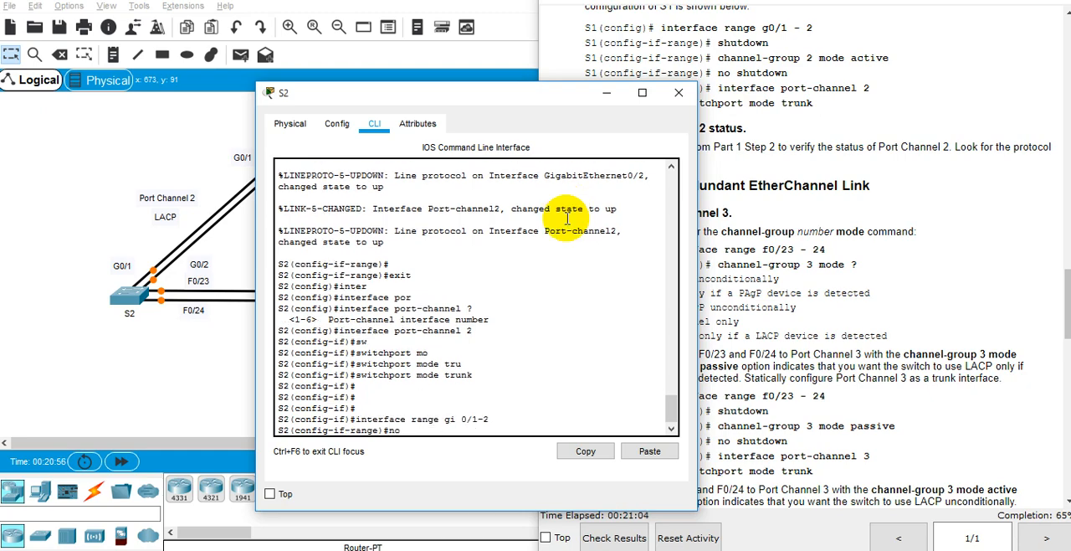
{"action": "type", "text": "no sh"}
{"action": "key", "text": "Return"}
Step: Leave configuration mode on S2 and save the configuration with wr mem
{"action": "key", "text": "Return"}
{"action": "key", "text": "Return"}
{"action": "type", "text": "end"}
{"action": "key", "text": "Return"}
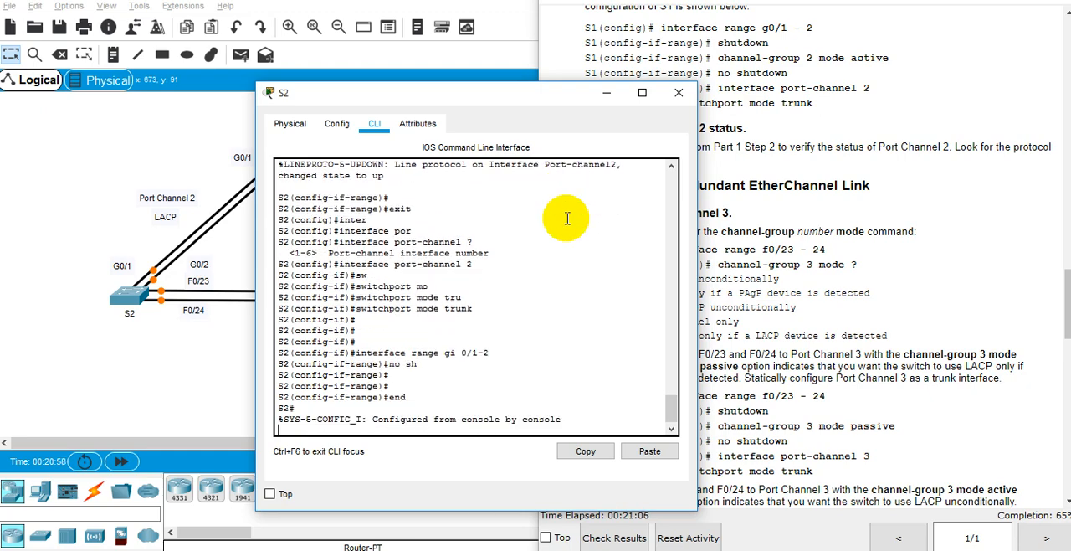
{"action": "key", "text": "Return"}
{"action": "type", "text": "wr mem"}
{"action": "key", "text": "Return"}
Step: Bring the full network topology into view and check the Port Channel 2 link lights between S1 and S2
{"action": "key", "text": "alt+Tab"}
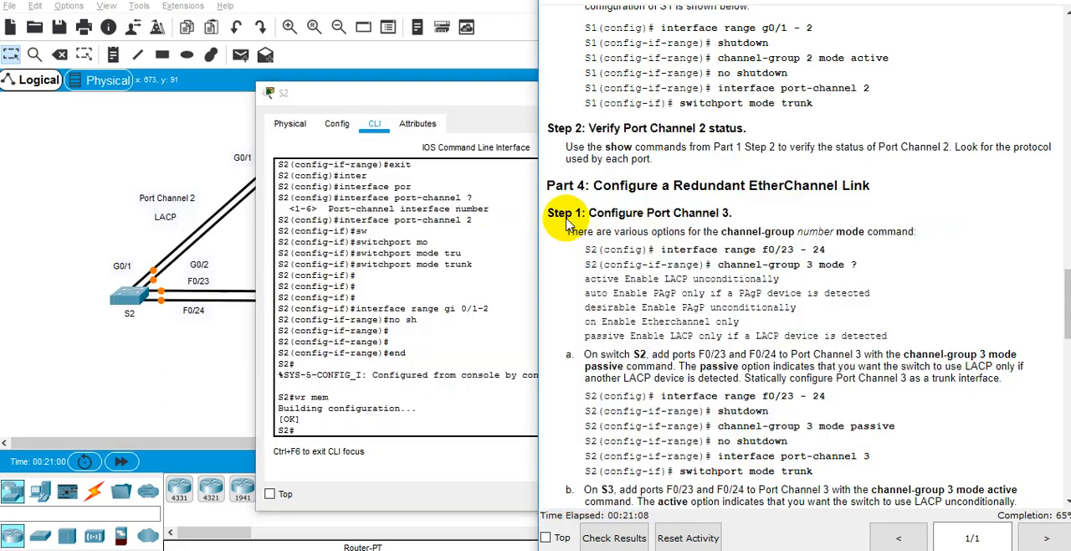
{"action": "left_click", "coordinate": [472, 200]}
{"action": "left_click", "coordinate": [56, 184]}
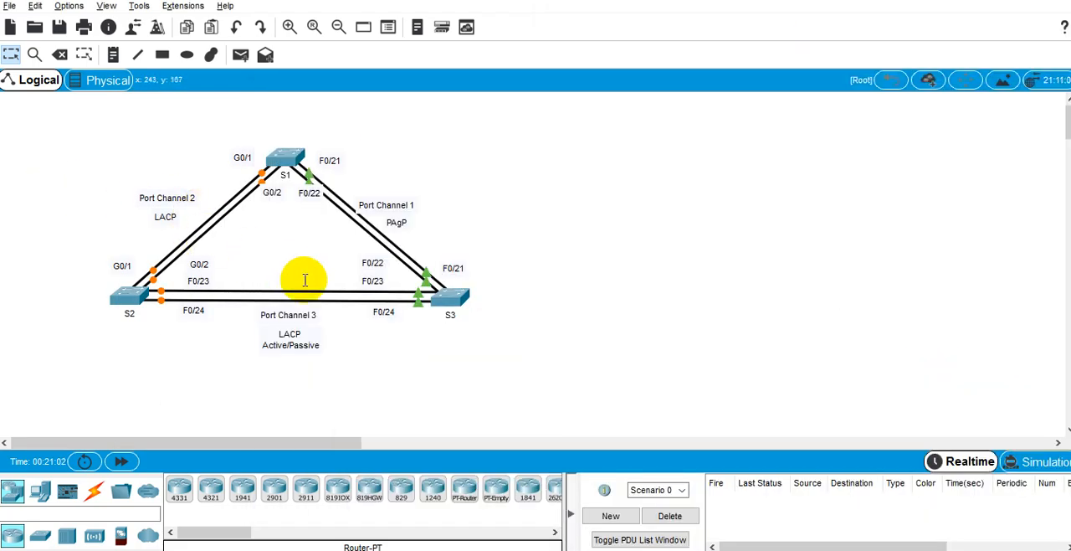
Step: Run show etherchannel summary in S2's CLI and examine Port Channel 2's status flags and protocol
{"action": "key", "text": "alt+Tab"}
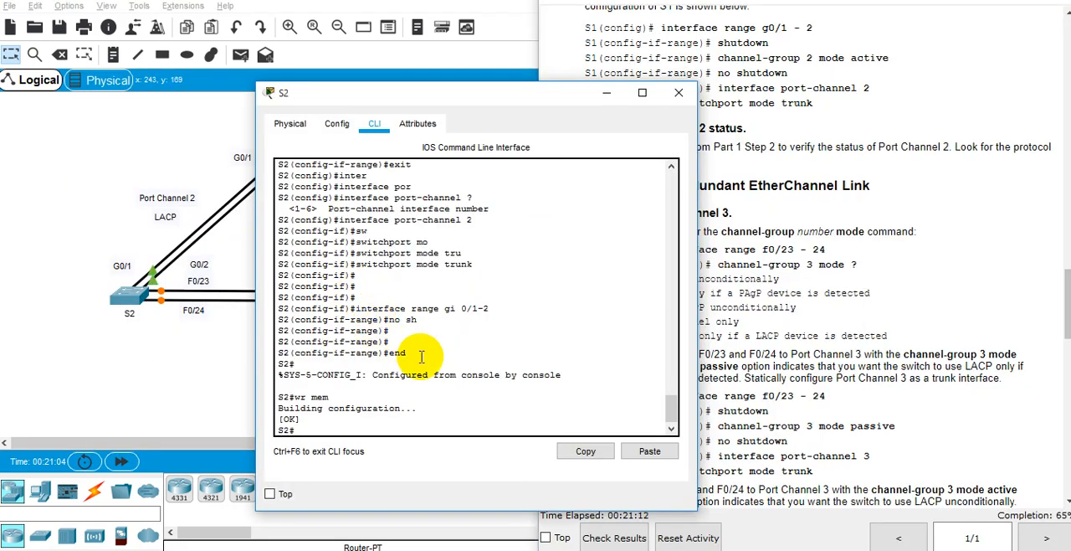
{"action": "key", "text": "Return"}
{"action": "key", "text": "Return"}
{"action": "key", "text": "Return"}
{"action": "type", "text": "show et"}
{"action": "key", "text": "Tab"}
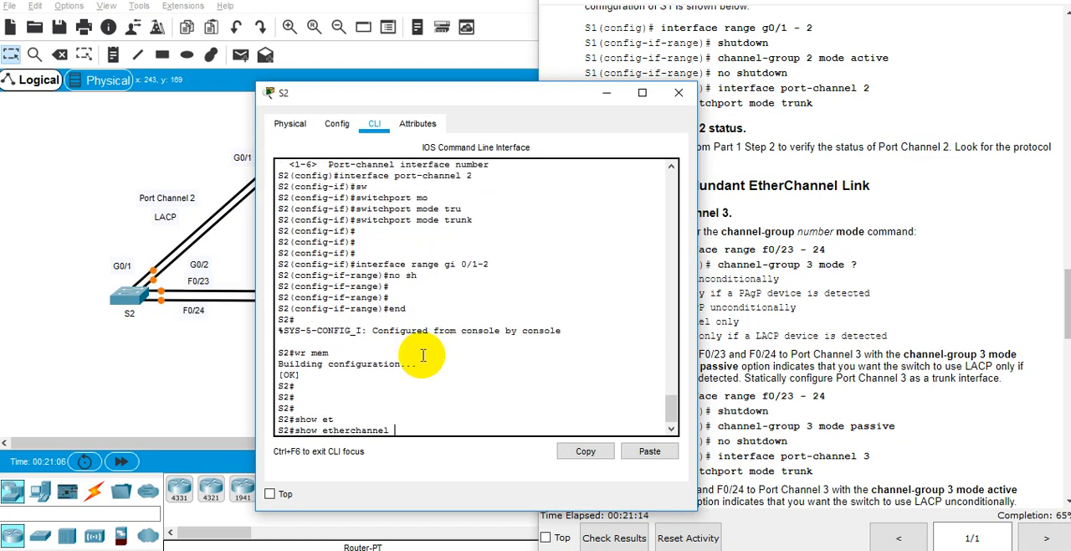
{"action": "type", "text": "sum"}
{"action": "key", "text": "Tab"}
{"action": "key", "text": "Return"}
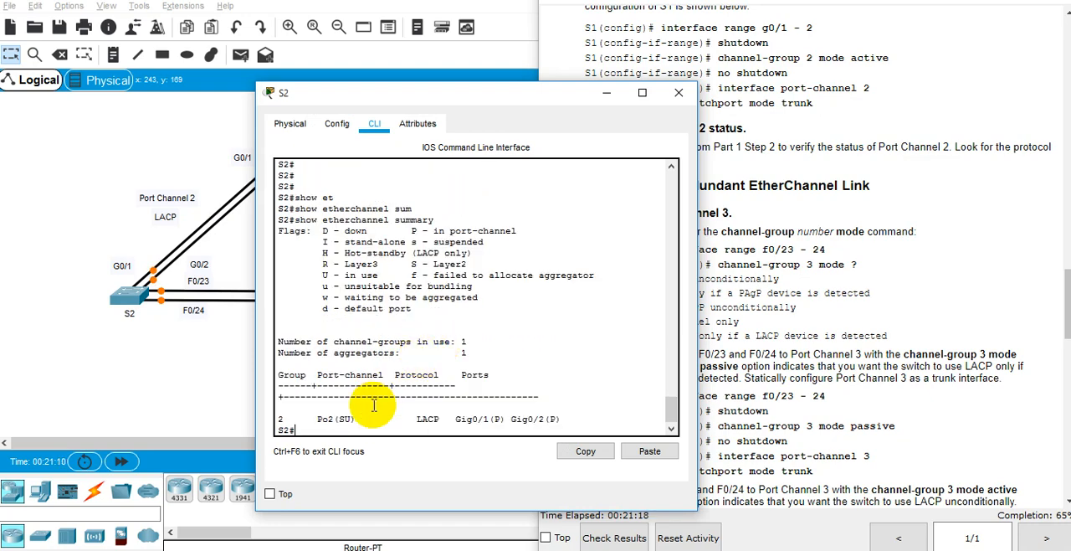
{"action": "double_click", "coordinate": [344, 421]}
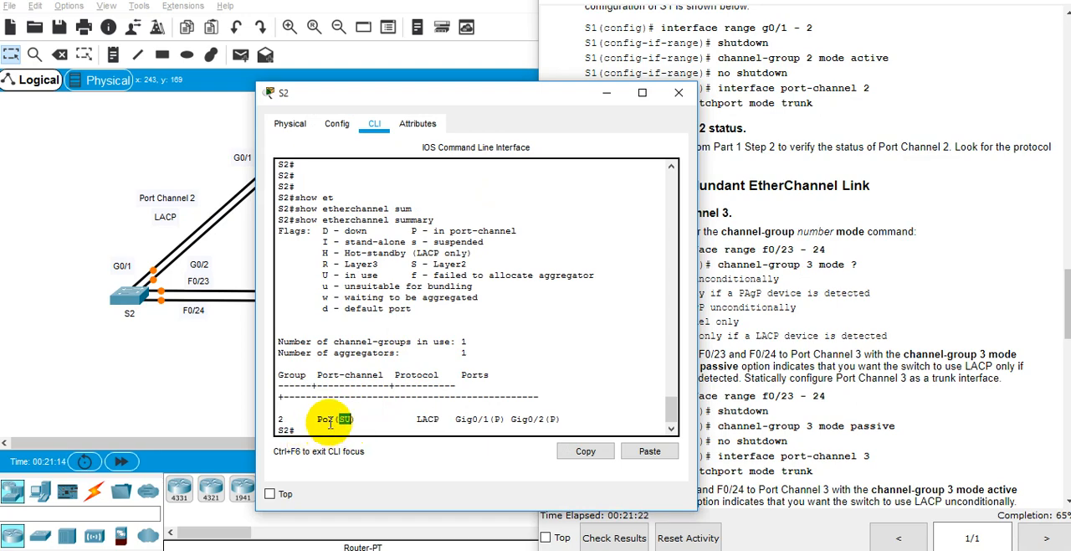
{"action": "left_click", "coordinate": [333, 418]}
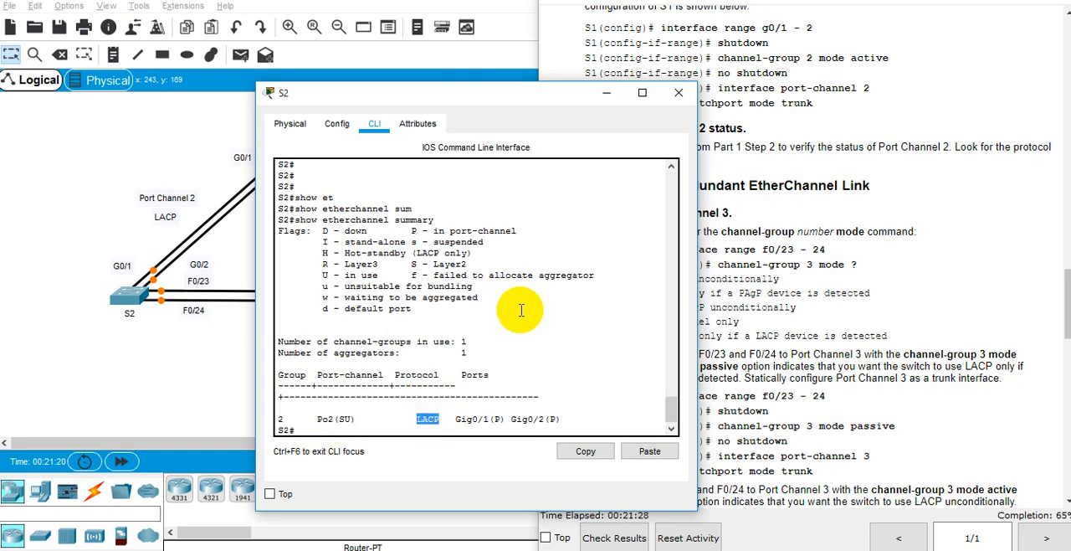
Step: Check trunking on S2 with show interfaces trunk and minimize the S2 window
{"action": "key", "text": "Tab"}
{"action": "type", "text": "trunk"}
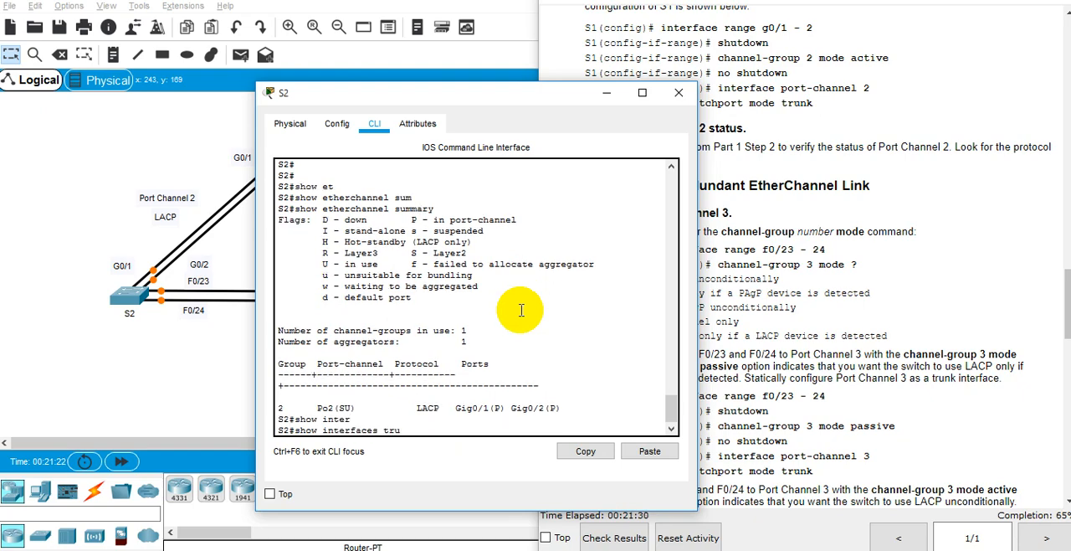
{"action": "key", "text": "Tab"}
{"action": "key", "text": "Return"}
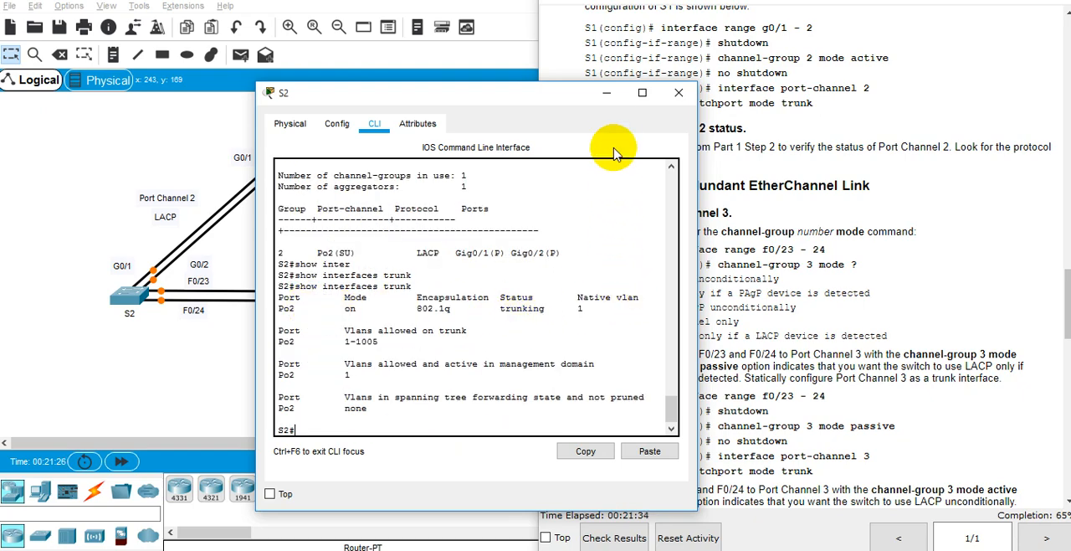
{"action": "left_click", "coordinate": [608, 93]}
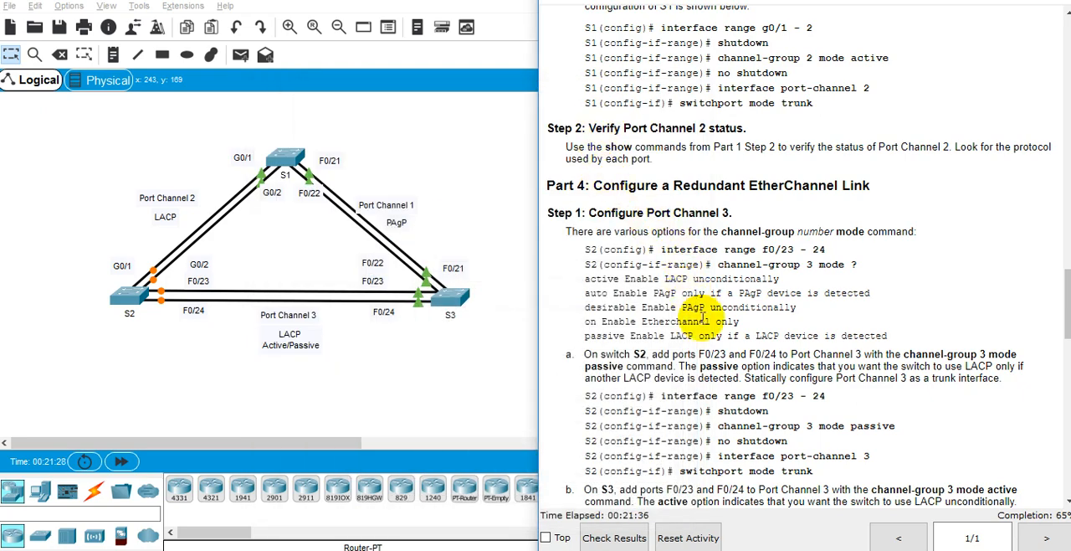
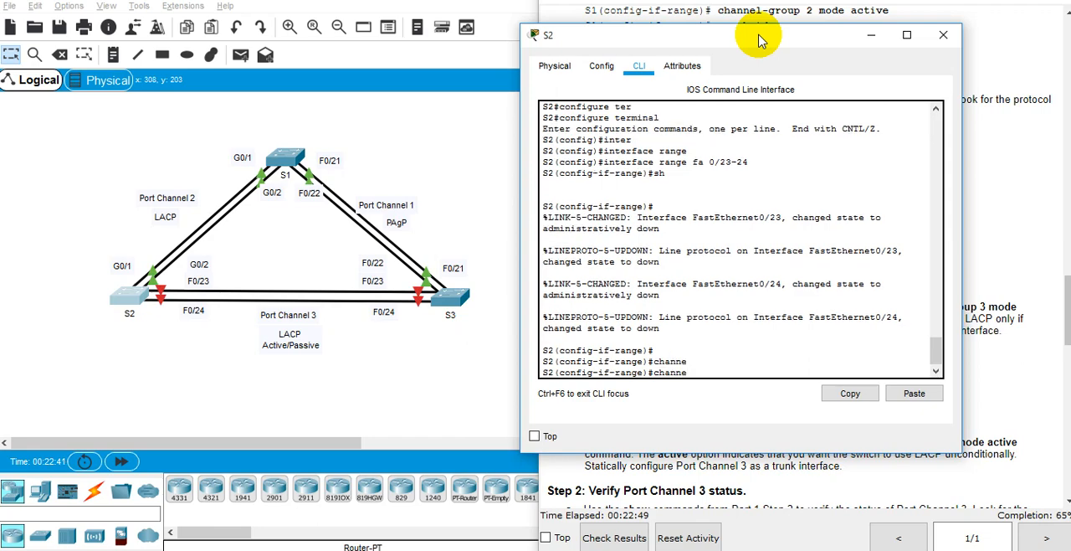
Step: Assign S2's Fa0/23-24 range to channel group 3 in active mode, checking the command options with the CLI help
{"action": "type", "text": "l-?"}
{"action": "type", "text": "gr"}
{"action": "key", "text": "Tab"}
{"action": "type", "text": "3"}
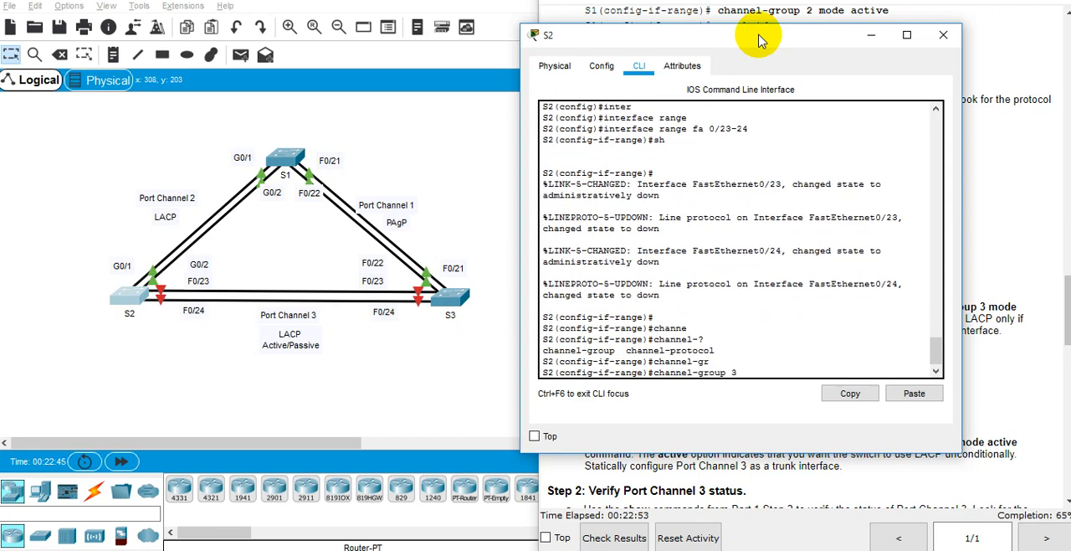
{"action": "type", "text": " ?mod"}
{"action": "key", "text": "Tab"}
{"action": "type", "text": "a"}
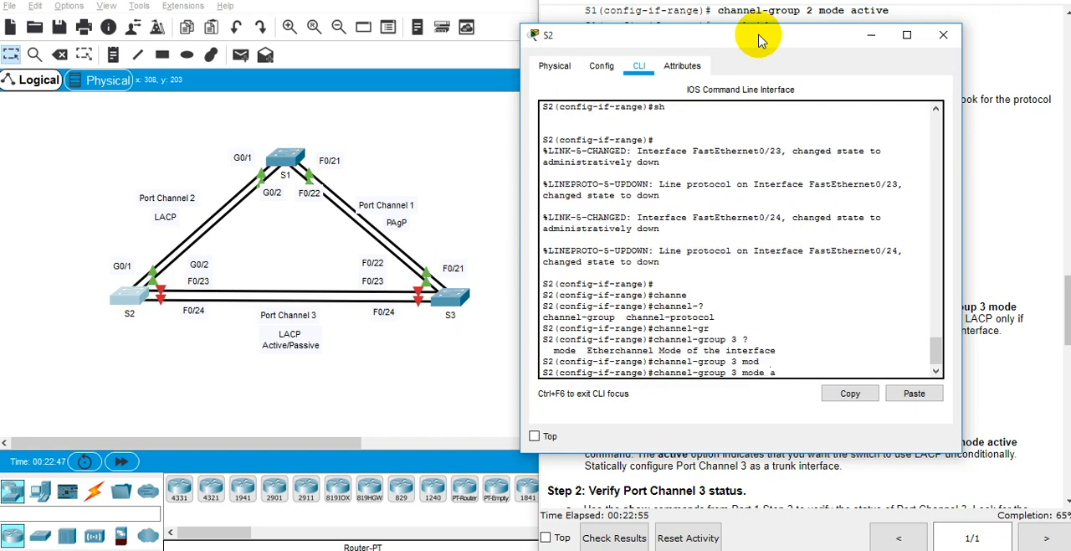
{"action": "type", "text": "c"}
{"action": "key", "text": "Tab"}
{"action": "key", "text": "Return"}
Step: Re-enable the FastEthernet 0/23-24 range on S2 with no shutdown
{"action": "key", "text": "Return"}
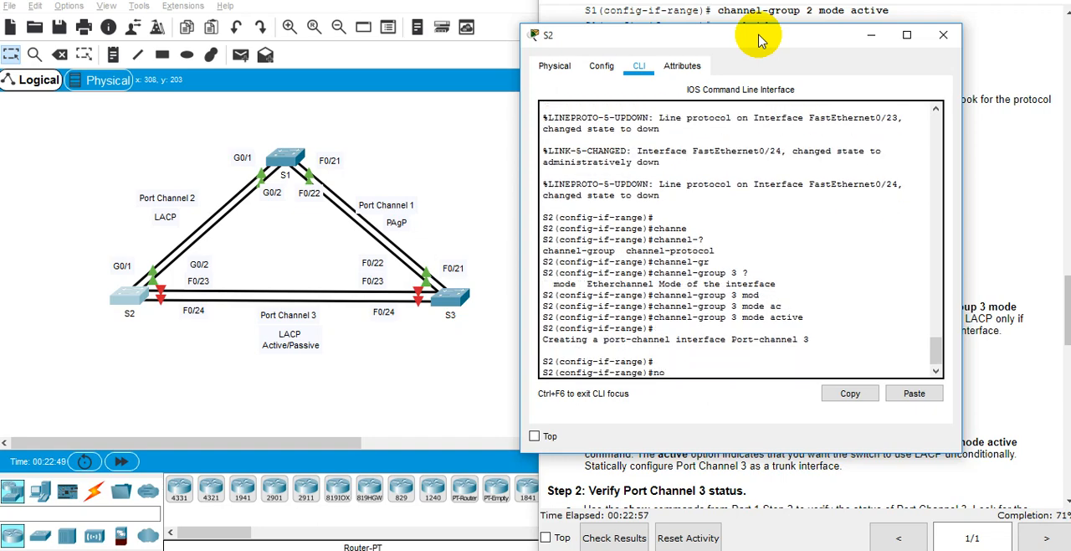
{"action": "type", "text": "no sh"}
Step: Leave the interface range and set interface port-channel 3 on S2 to switchport mode trunk
{"action": "key", "text": "Return"}
{"action": "key", "text": "Return"}
{"action": "type", "text": "e)#e"}
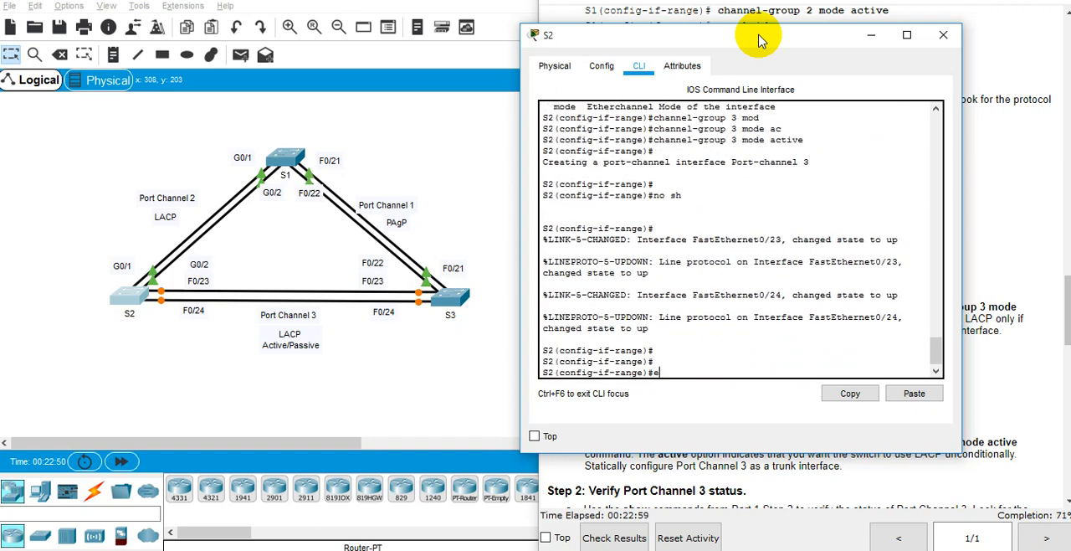
{"action": "type", "text": "xit"}
{"action": "key", "text": "Return"}
{"action": "type", "text": "inter"}
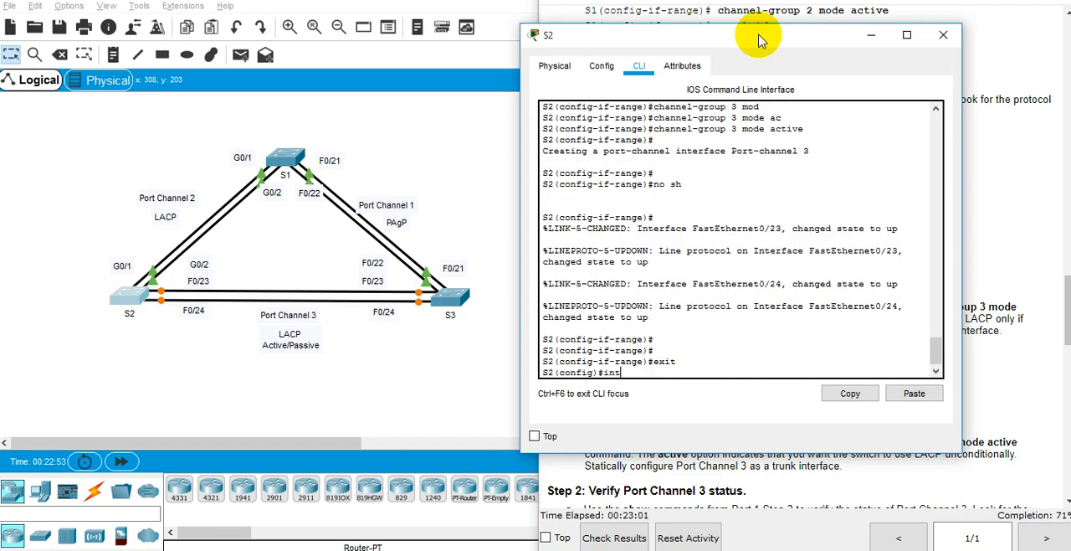
{"action": "key", "text": "Tab"}
{"action": "type", "text": "por"}
{"action": "key", "text": "Tab"}
{"action": "type", "text": "3"}
{"action": "key", "text": "Return"}
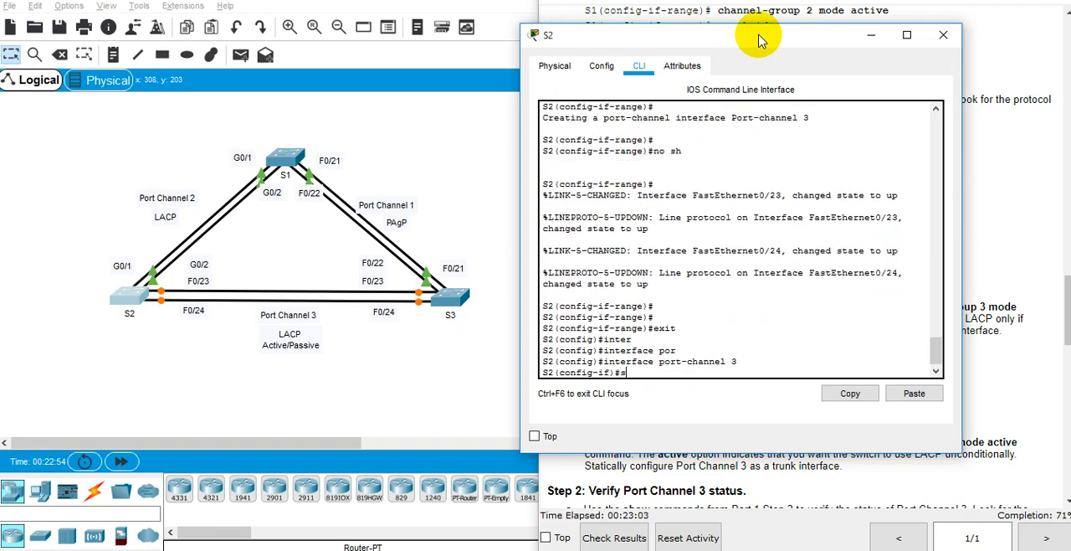
{"action": "type", "text": "sw"}
{"action": "key", "text": "Tab"}
{"action": "type", "text": "mo"}
{"action": "key", "text": "Tab"}
{"action": "type", "text": "tr"}
{"action": "key", "text": "Tab"}
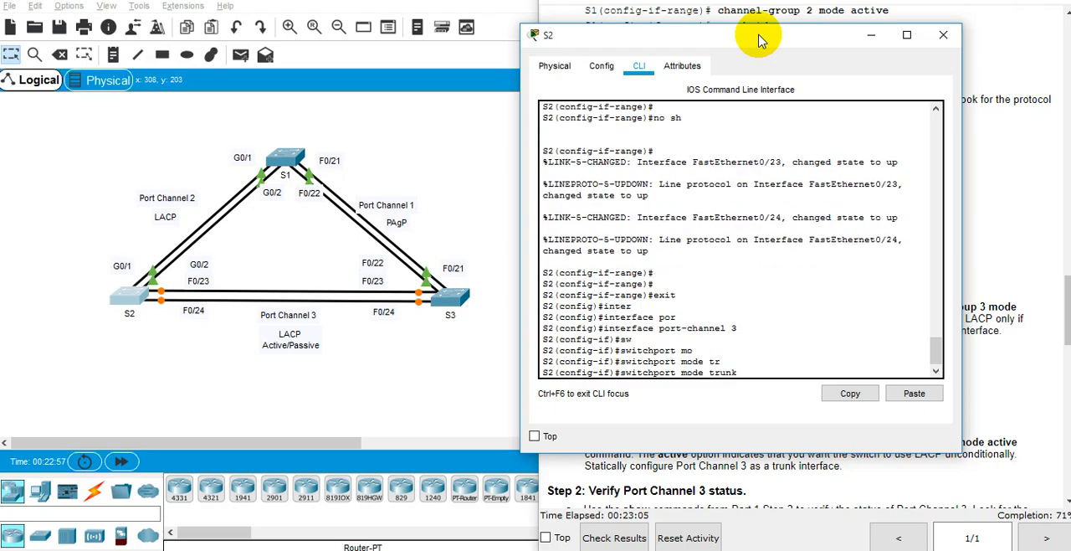
{"action": "key", "text": "Return"}
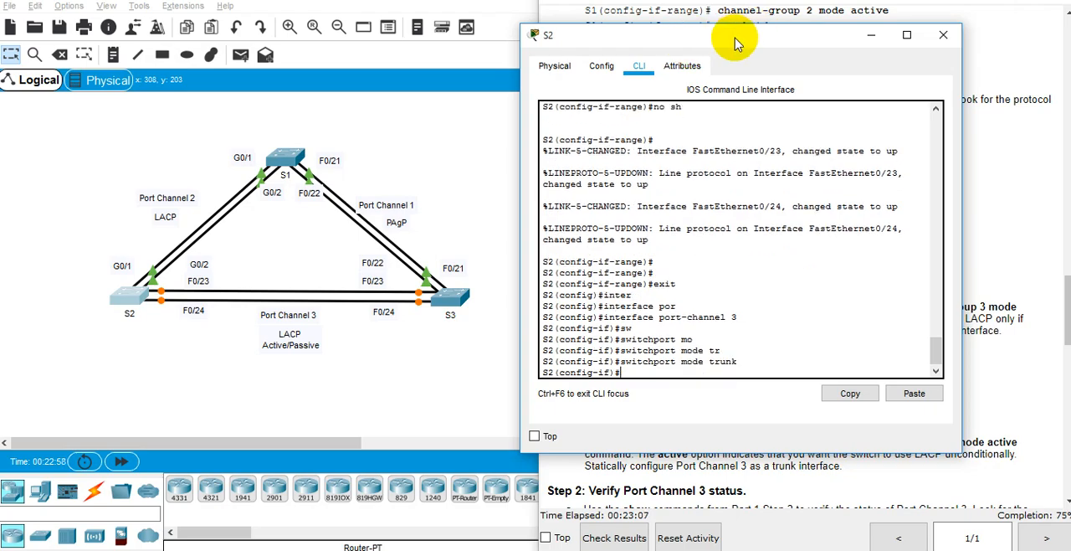
Step: Move the S2 window off the lab instructions and check the Port Channel 3 commands required for S2
{"action": "left_click_drag", "start_coordinate": [719, 37], "coordinate": [257, 46]}
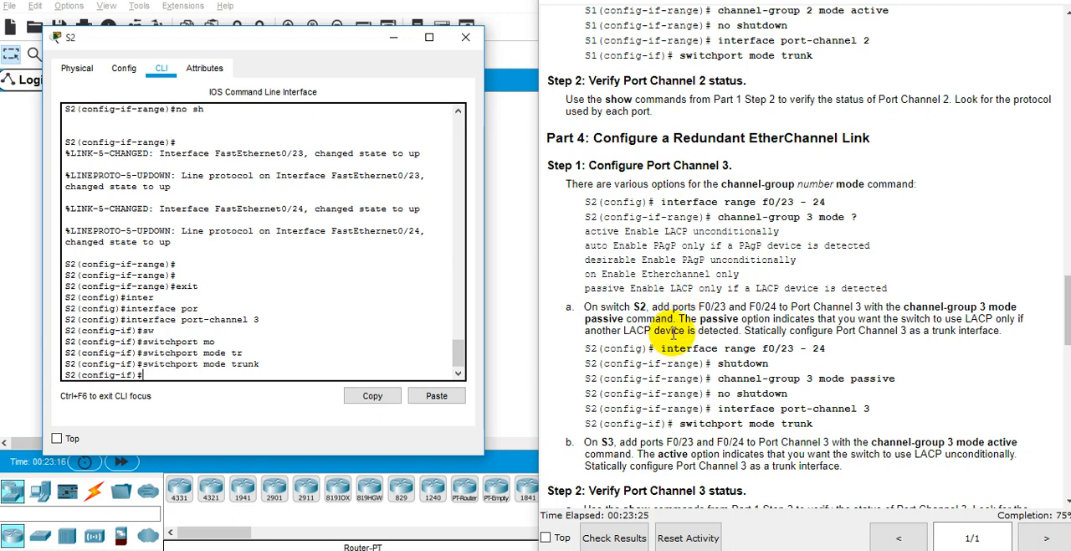
{"action": "scroll", "coordinate": [674, 332], "scroll_direction": "down", "scroll_amount": 1}
{"action": "left_click_drag", "start_coordinate": [725, 346], "coordinate": [732, 345]}
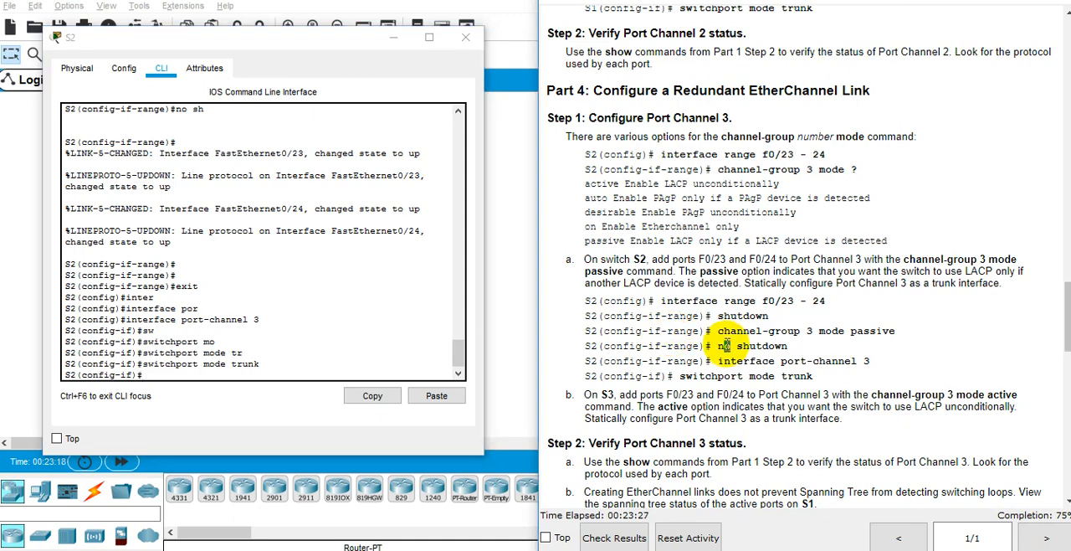
{"action": "left_click", "coordinate": [435, 333]}
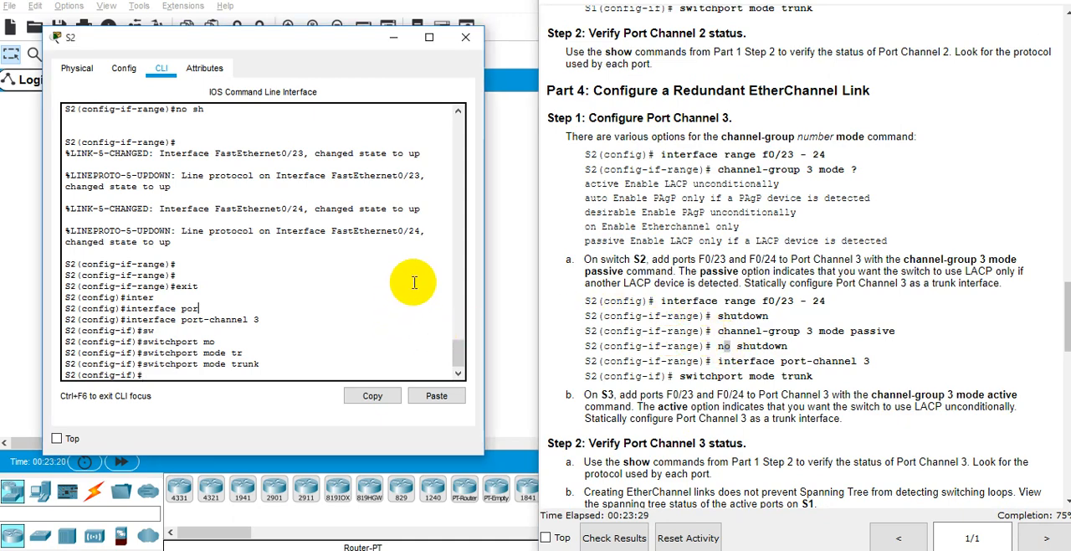
{"action": "left_click", "coordinate": [287, 356]}
{"action": "left_click_drag", "start_coordinate": [316, 41], "coordinate": [361, 46]}
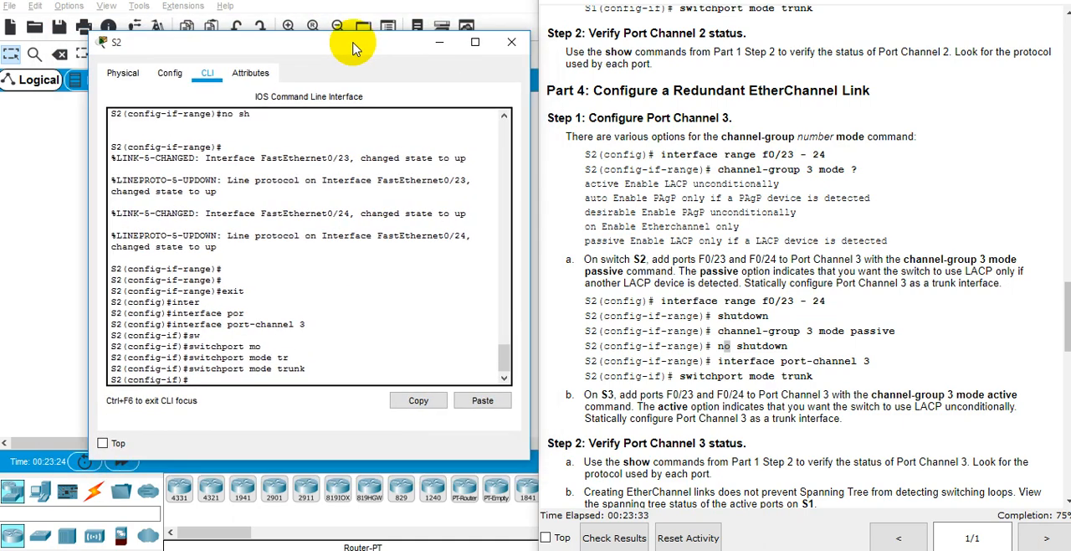
{"action": "left_click", "coordinate": [355, 333]}
{"action": "key", "text": "Return"}
{"action": "key", "text": "Return"}
{"action": "type", "text": "inter"}
{"action": "key", "text": "Tab"}
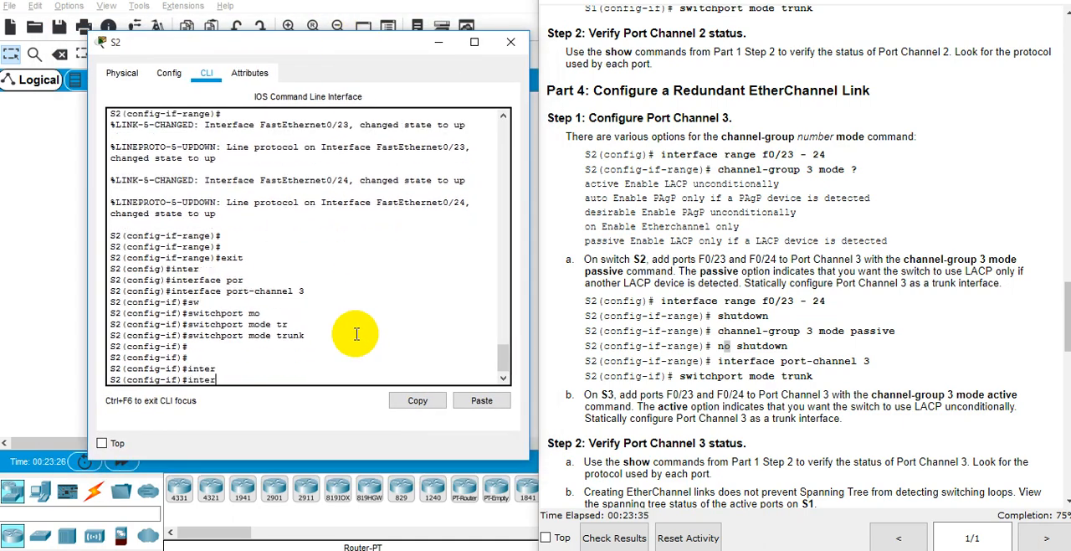
{"action": "type", "text": "ranf"}
{"action": "key", "text": "Tab"}
{"action": "key", "text": "BackSpace"}
{"action": "key", "text": "BackSpace"}
{"action": "key", "text": "BackSpace"}
{"action": "key", "text": "Tab"}
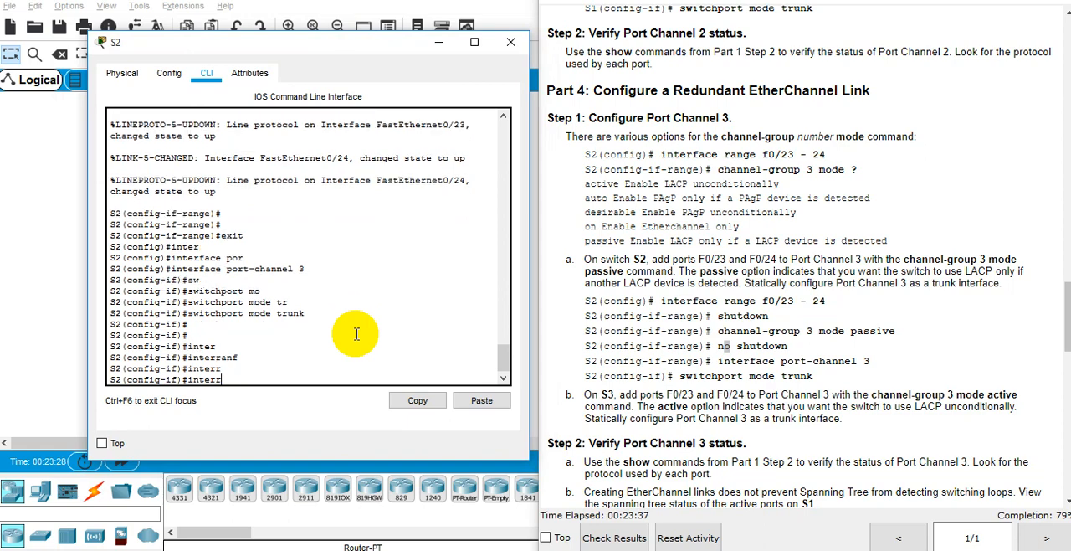
{"action": "key", "text": "BackSpace"}
{"action": "key", "text": "Tab"}
{"action": "type", "text": "fa"}
{"action": "key", "text": "Tab"}
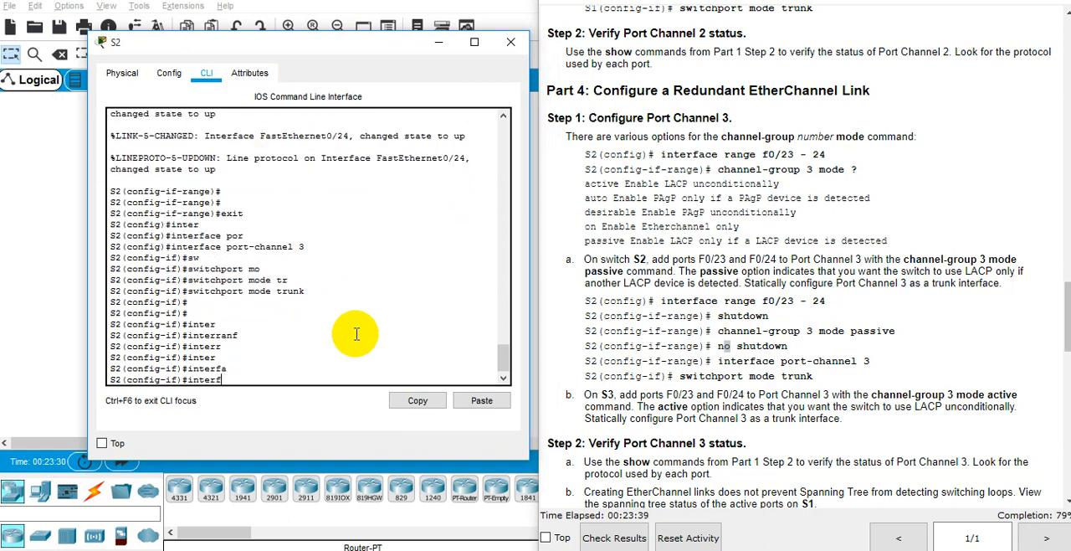
{"action": "key", "text": "BackSpace"}
{"action": "key", "text": "BackSpace"}
{"action": "key", "text": "BackSpace"}
Step: Return to S2's global configuration, select interface range fa0/23 -24 and shut the ports down
{"action": "type", "text": "exit"}
{"action": "key", "text": "Return"}
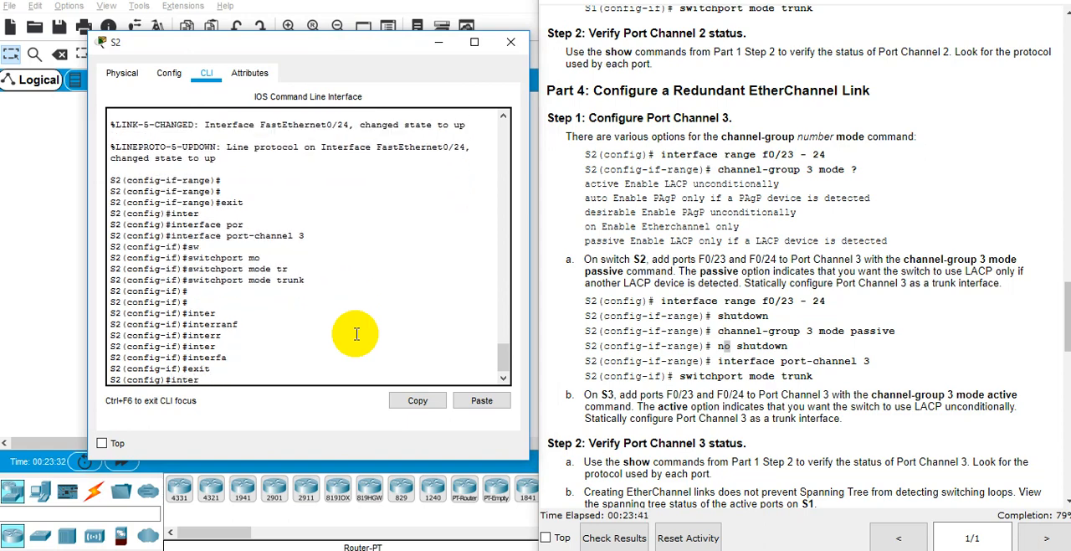
{"action": "key", "text": "Tab"}
{"action": "type", "text": "range"}
{"action": "key", "text": "Tab"}
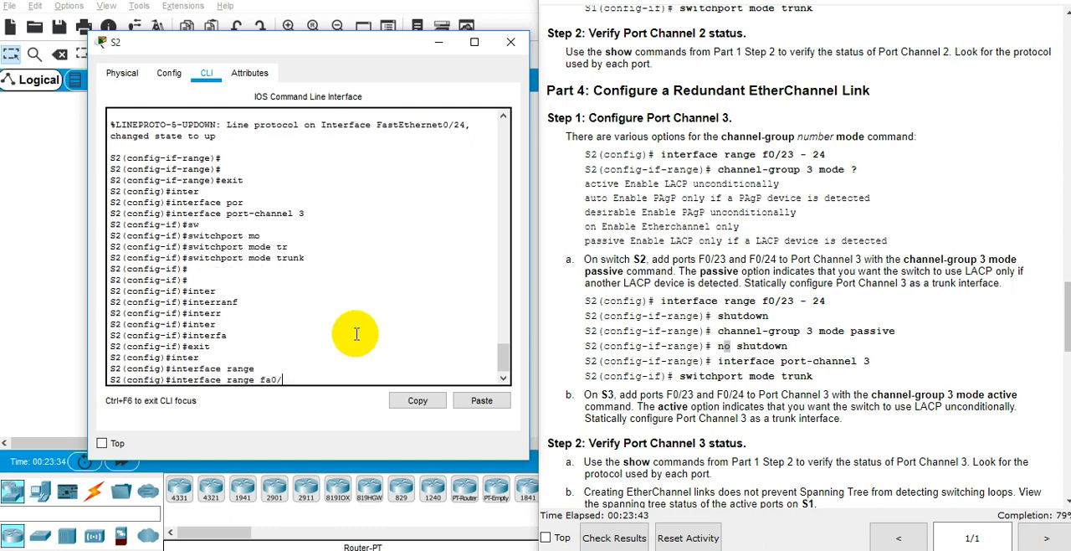
{"action": "key", "text": "Return"}
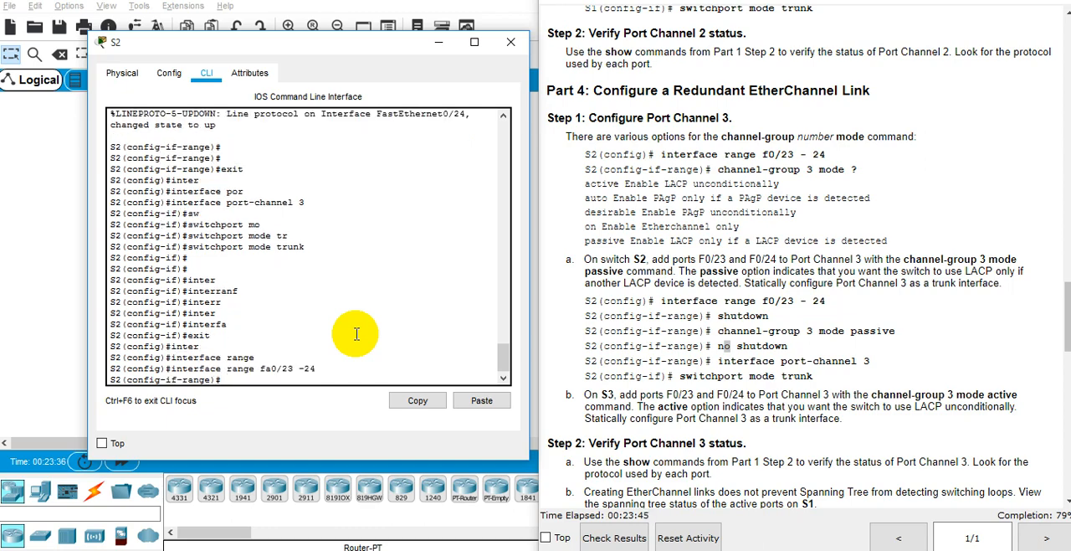
{"action": "type", "text": "sh"}
{"action": "key", "text": "Return"}
{"action": "key", "text": "Return"}
Step: Set the selected S2 ports to channel-group 3 mode passive
{"action": "type", "text": "chann"}
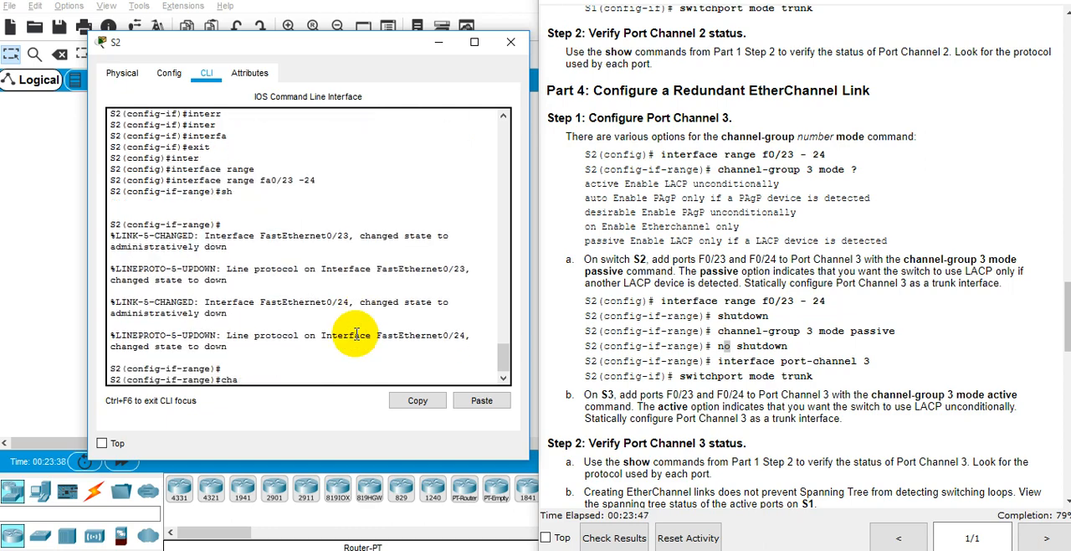
{"action": "key", "text": "Tab"}
{"action": "type", "text": "el"}
{"action": "key", "text": "Tab"}
{"action": "type", "text": "-gr"}
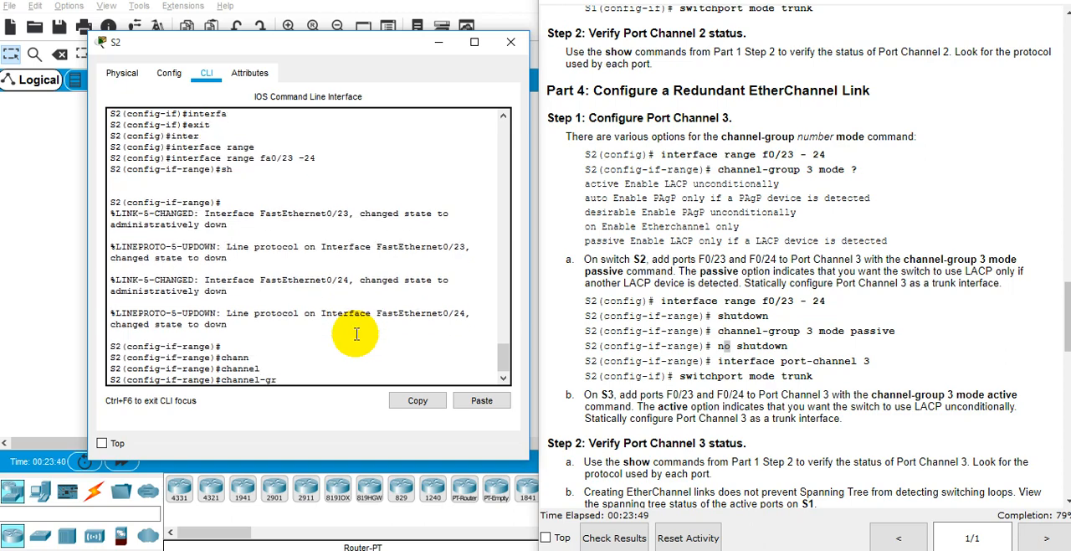
{"action": "type", "text": "ou"}
{"action": "key", "text": "Tab"}
{"action": "type", "text": "3 mode"}
{"action": "key", "text": "Tab"}
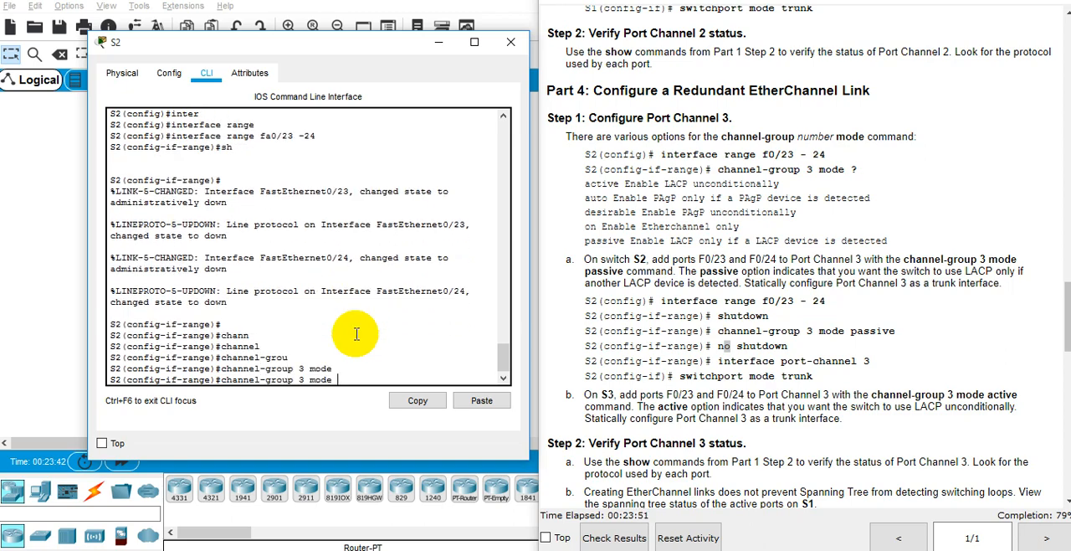
{"action": "type", "text": "pass"}
{"action": "key", "text": "Tab"}
{"action": "key", "text": "Return"}
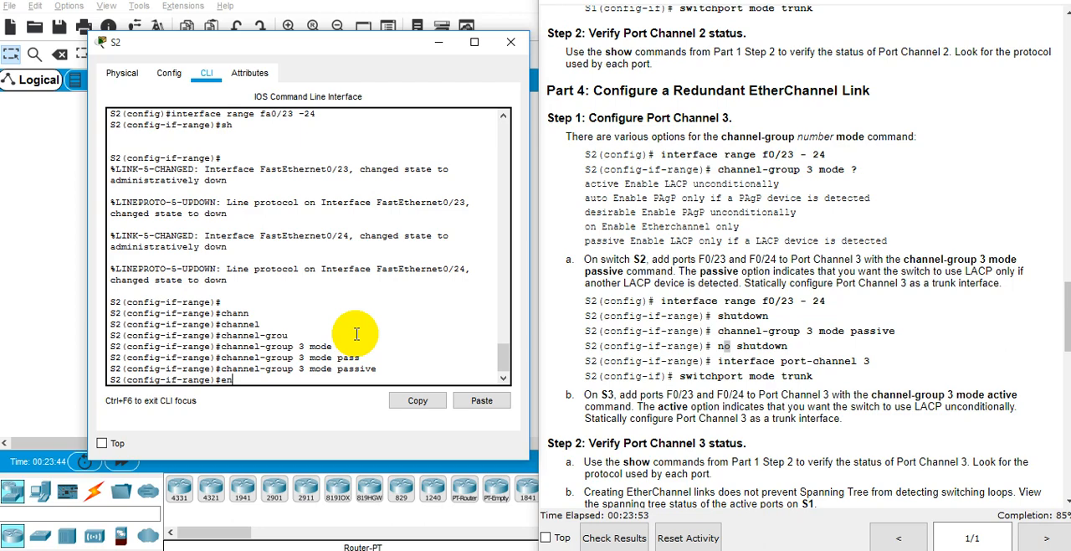
Step: Bring S2's Fa0/23-24 ports back up with no shutdown and end configuration mode
{"action": "type", "text": "no sh"}
{"action": "key", "text": "Return"}
{"action": "key", "text": "Return"}
{"action": "key", "text": "Return"}
{"action": "key", "text": "Return"}
{"action": "key", "text": "Return"}
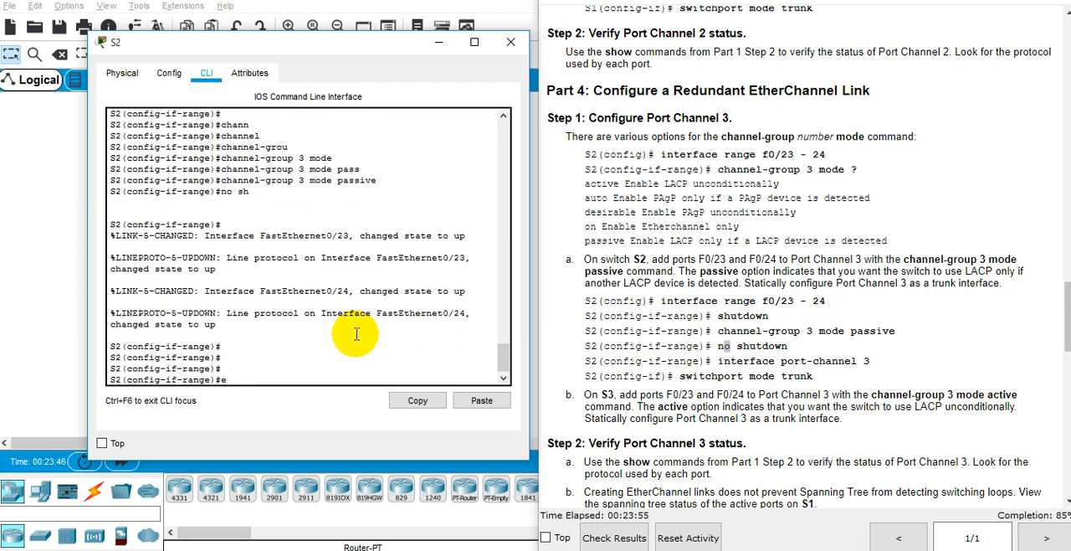
{"action": "type", "text": "end"}
{"action": "key", "text": "Return"}
{"action": "key", "text": "Return"}
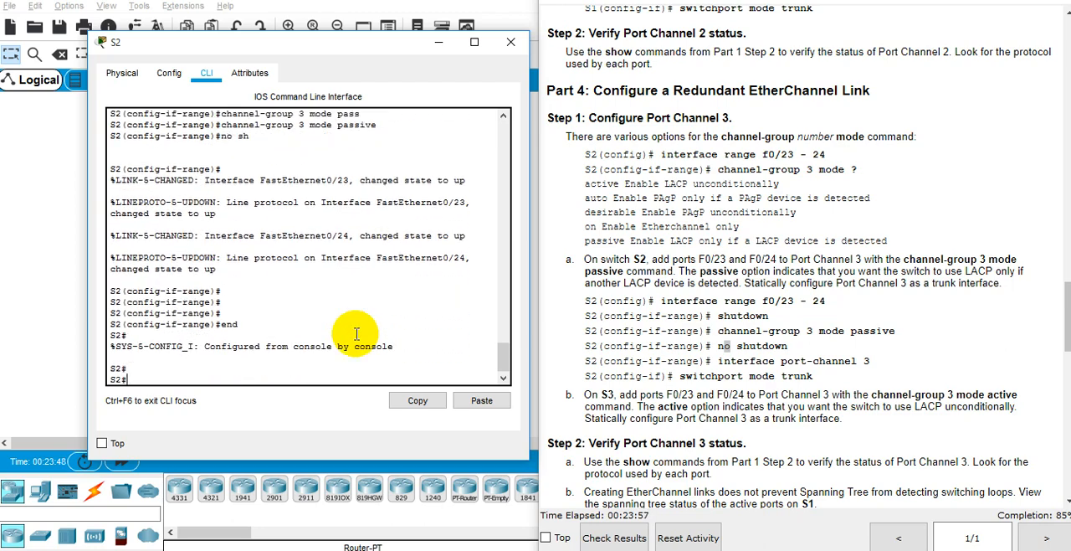
{"action": "type", "text": "inter"}
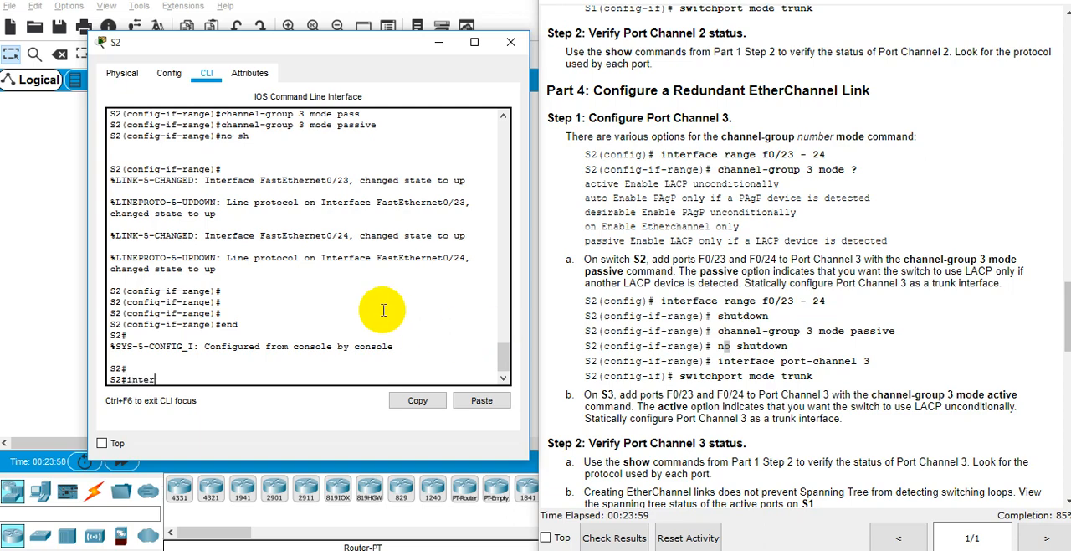
{"action": "key", "text": "Tab"}
{"action": "type", "text": "po"}
{"action": "key", "text": "BackSpace"}
{"action": "key", "text": "ctrl+c"}
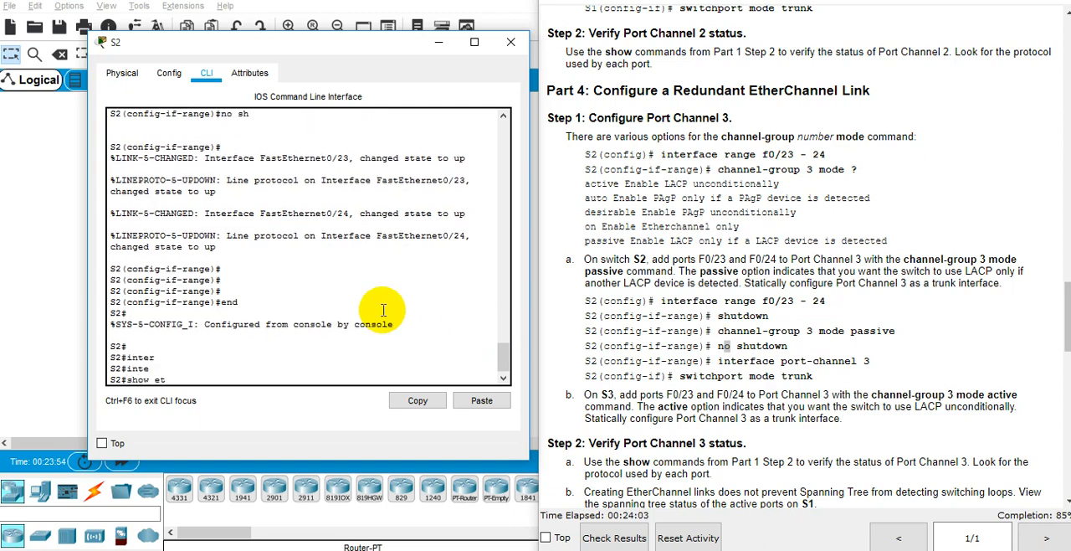
Step: Run show etherchannel summary on S2 and examine the status flags of Port Channel 3 and its ports
{"action": "type", "text": "herchannel sum"}
{"action": "key", "text": "Tab"}
{"action": "key", "text": "Return"}
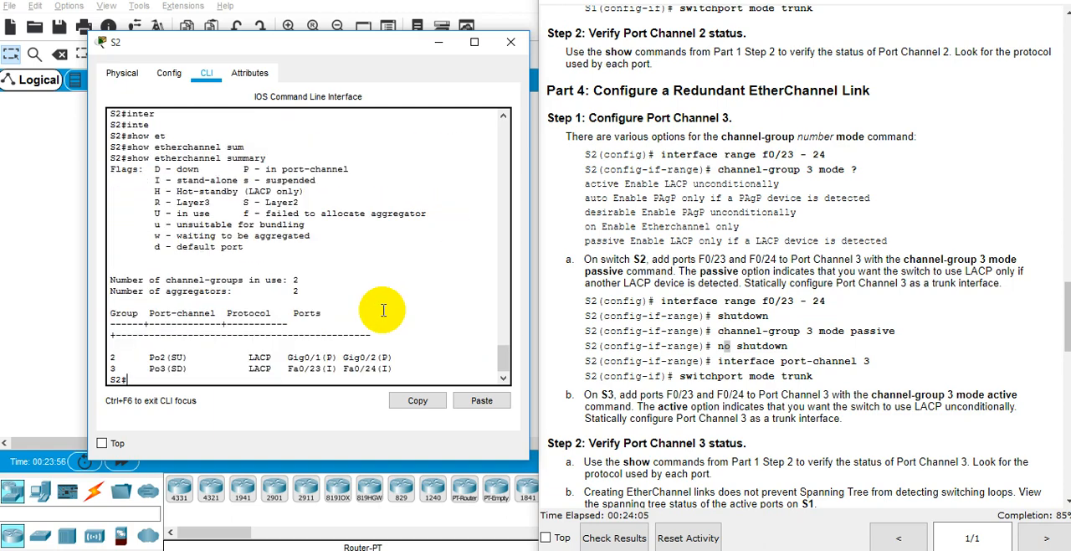
{"action": "triple_click", "coordinate": [186, 368]}
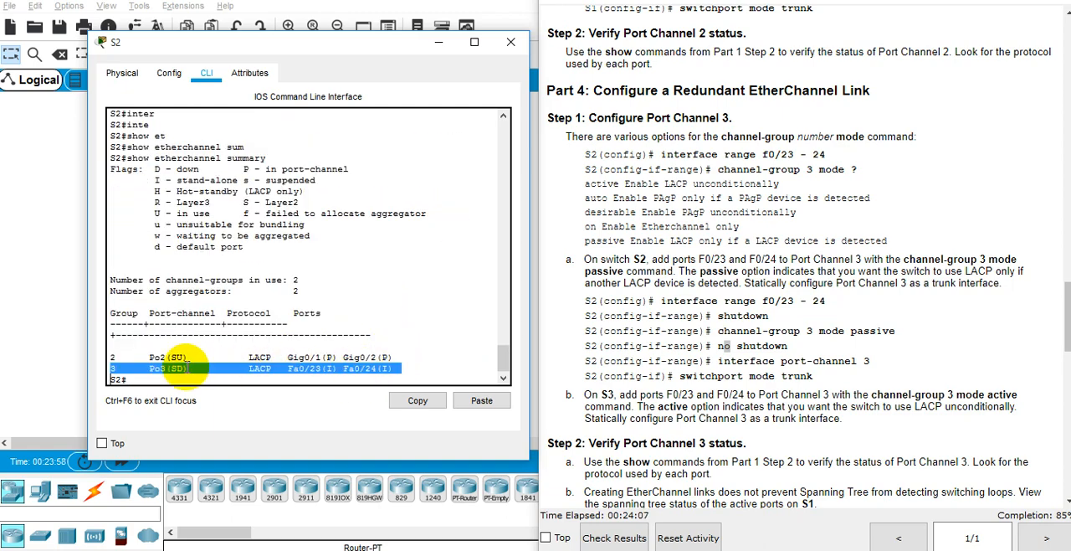
{"action": "left_click", "coordinate": [312, 362]}
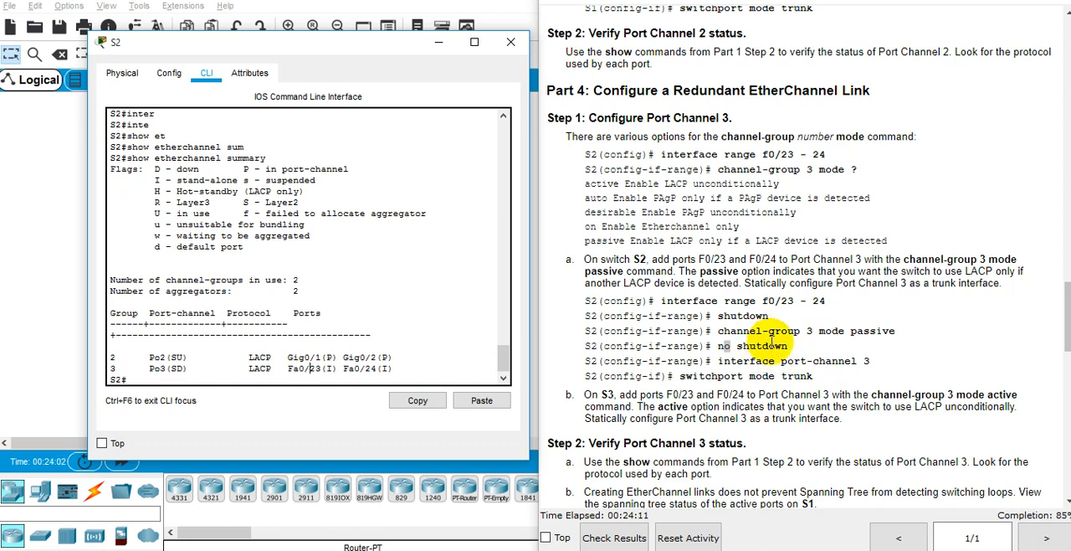
Step: Minimize the S2 window and read the lab instruction for configuring Port Channel 3 on S3
{"action": "scroll", "coordinate": [772, 339], "scroll_direction": "down", "scroll_amount": 1}
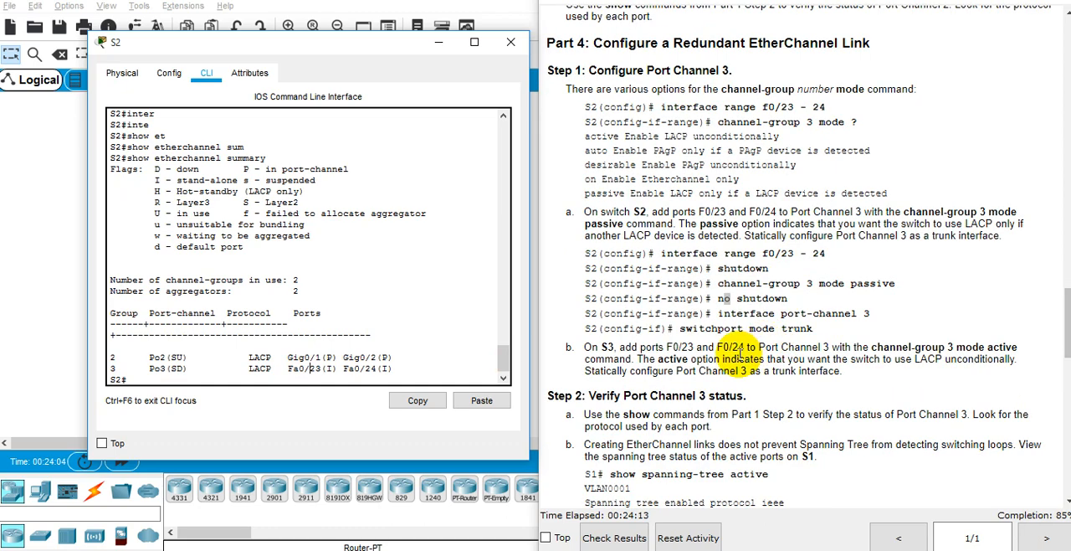
{"action": "left_click", "coordinate": [438, 41]}
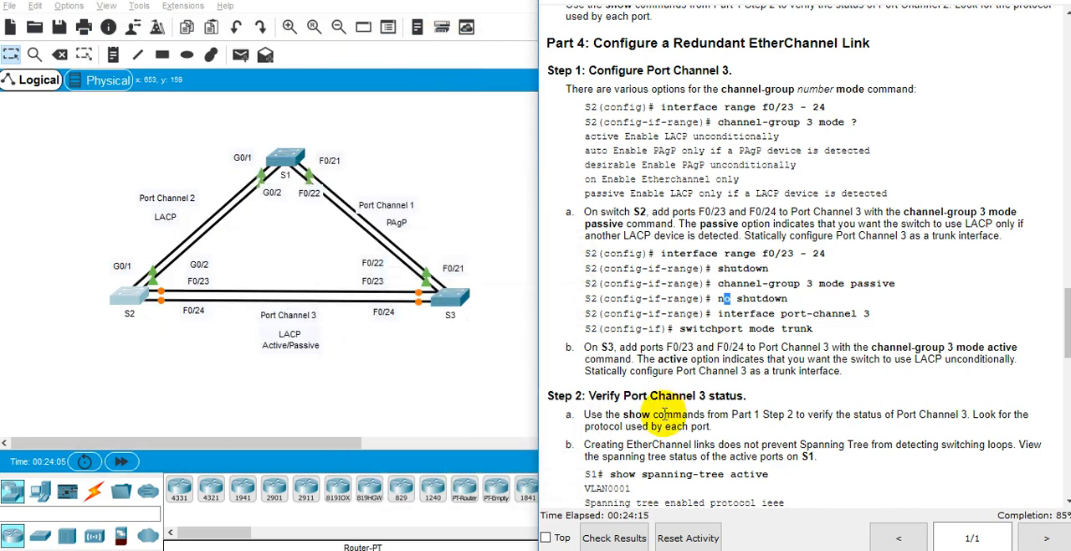
{"action": "left_click", "coordinate": [666, 347]}
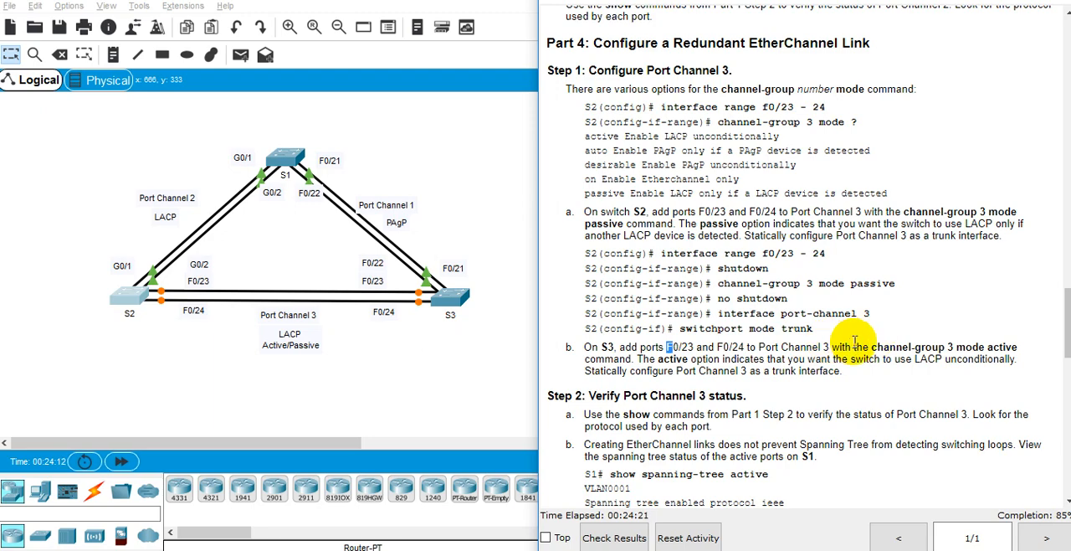
Step: Open S3's command line and leave interface configuration for global configuration mode
{"action": "left_click", "coordinate": [444, 293]}
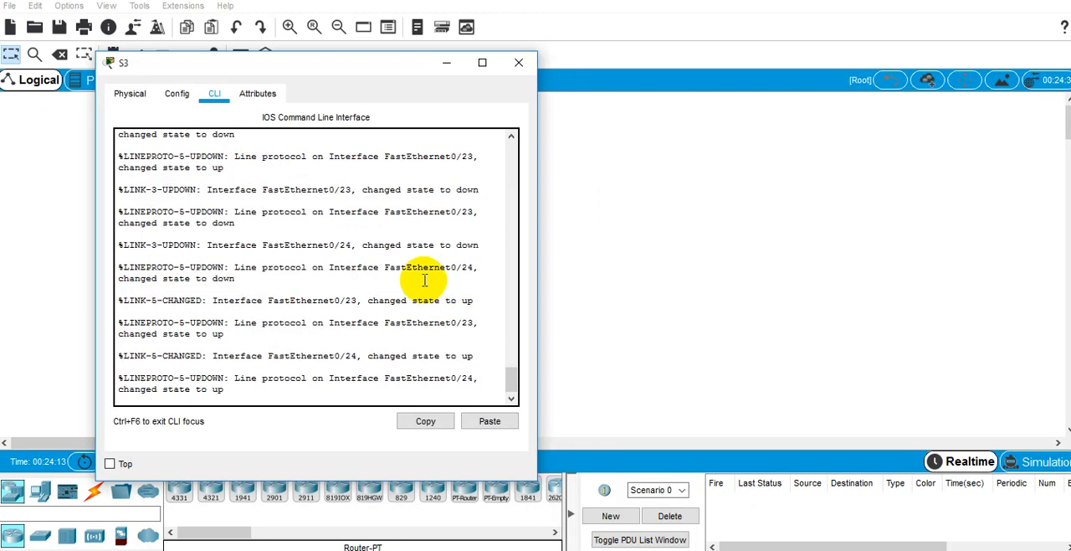
{"action": "left_click_drag", "start_coordinate": [294, 61], "coordinate": [375, 59]}
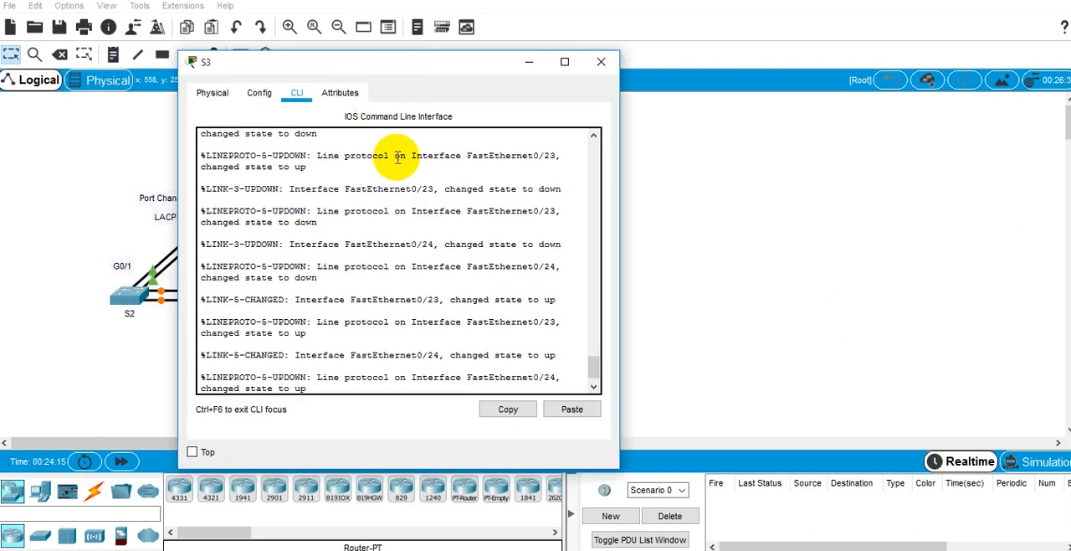
{"action": "key", "text": "Return"}
{"action": "key", "text": "Return"}
{"action": "key", "text": "Return"}
{"action": "type", "text": "e"}
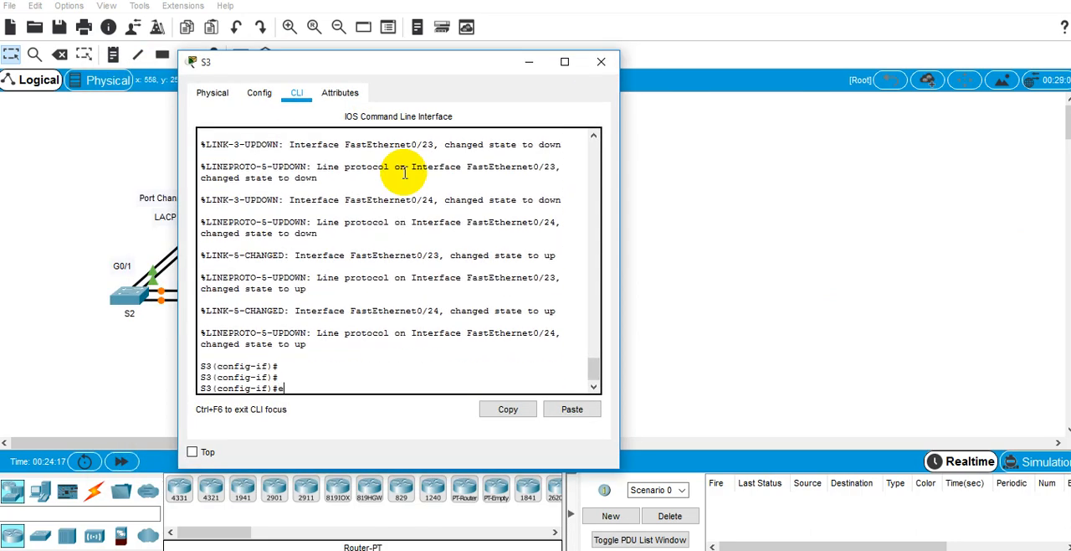
{"action": "type", "text": "xit"}
{"action": "key", "text": "Return"}
Step: Move the S3 window clear of the topology, select interface range fa 0/23 -24 and shut both ports down
{"action": "left_click_drag", "start_coordinate": [424, 64], "coordinate": [733, 106]}
{"action": "type", "text": "inter"}
{"action": "key", "text": "Tab"}
{"action": "type", "text": "r"}
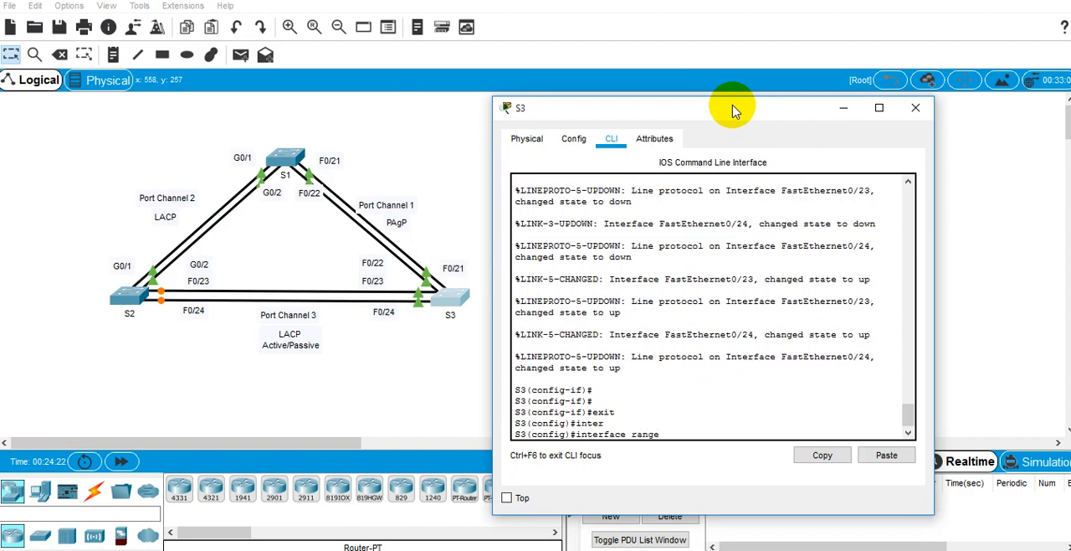
{"action": "type", "text": "ange"}
{"action": "key", "text": "Tab"}
{"action": "type", "text": "fa 0/23"}
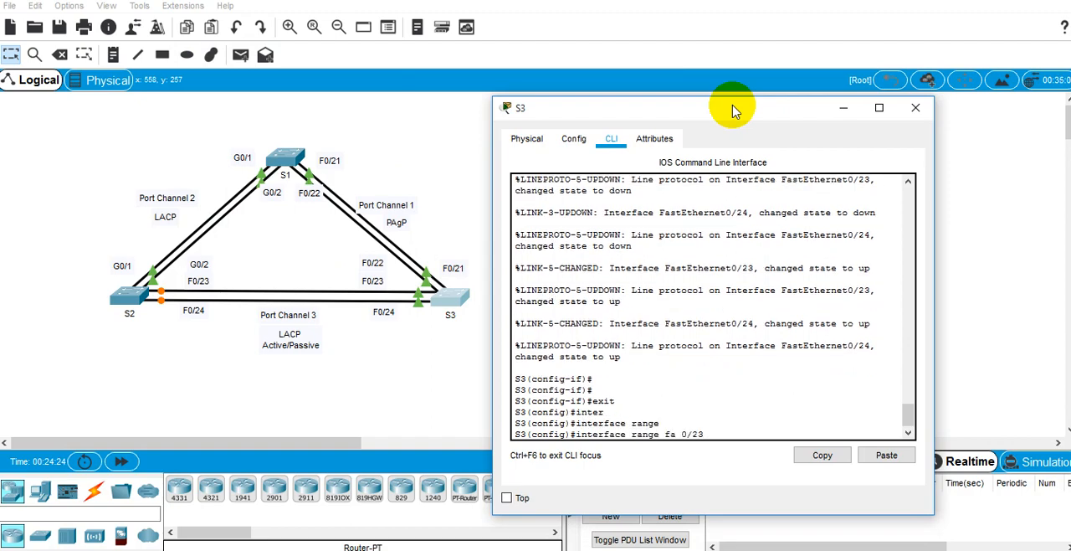
{"action": "key", "text": "Return"}
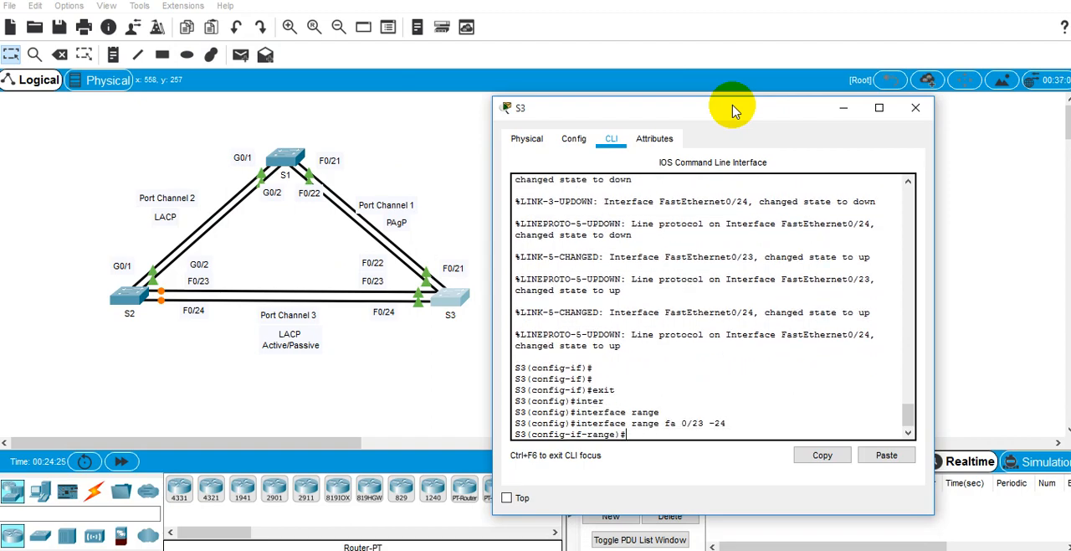
{"action": "type", "text": "sh"}
{"action": "key", "text": "Return"}
{"action": "key", "text": "Return"}
{"action": "key", "text": "Return"}
{"action": "key", "text": "Return"}
{"action": "key", "text": "Return"}
{"action": "key", "text": "Return"}
{"action": "key", "text": "Return"}
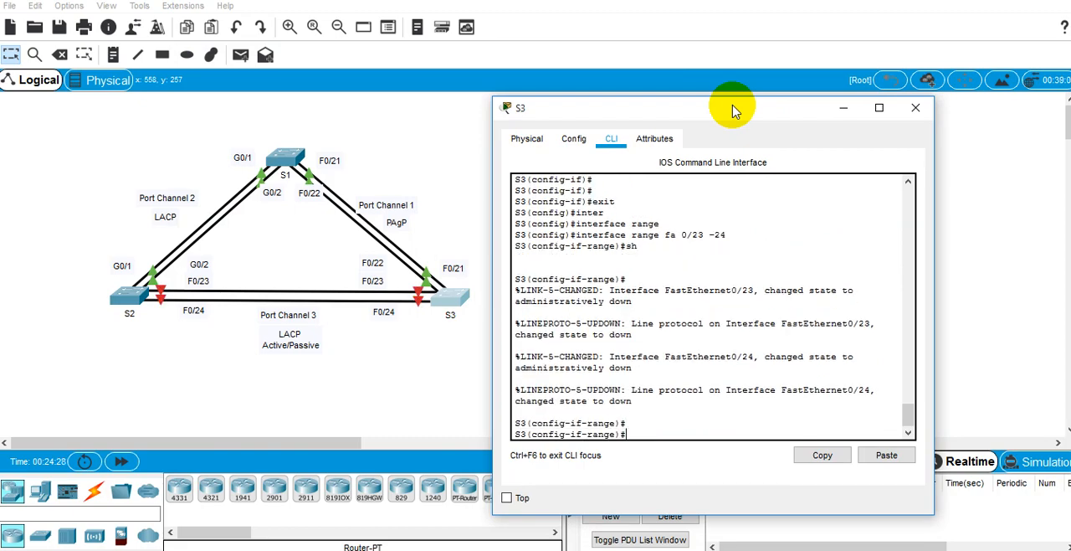
Step: Add the selected S3 ports to channel-group 3 in mode active
{"action": "type", "text": "cha"}
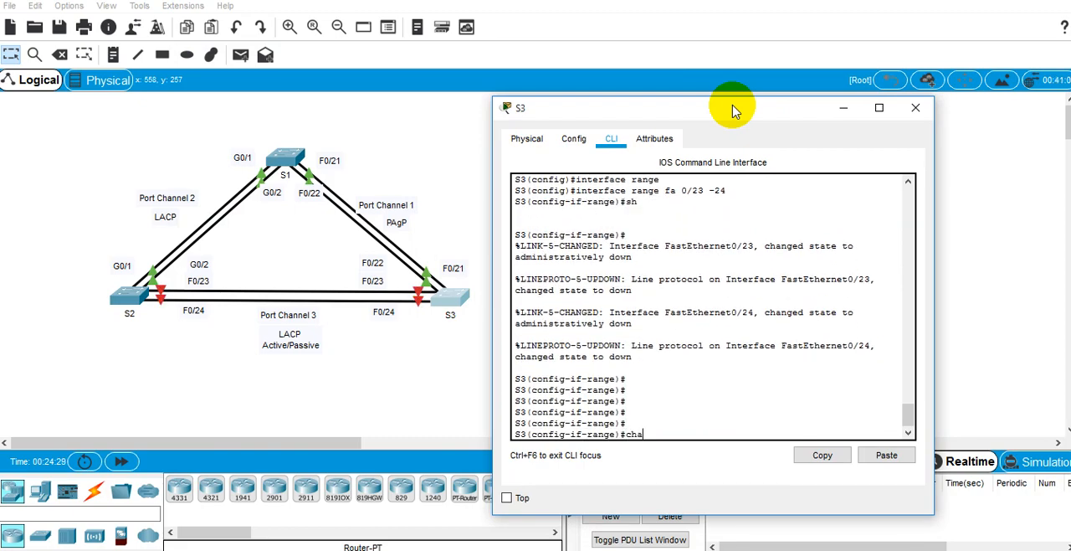
{"action": "type", "text": "nne"}
{"action": "key", "text": "Tab"}
{"action": "type", "text": "l?-"}
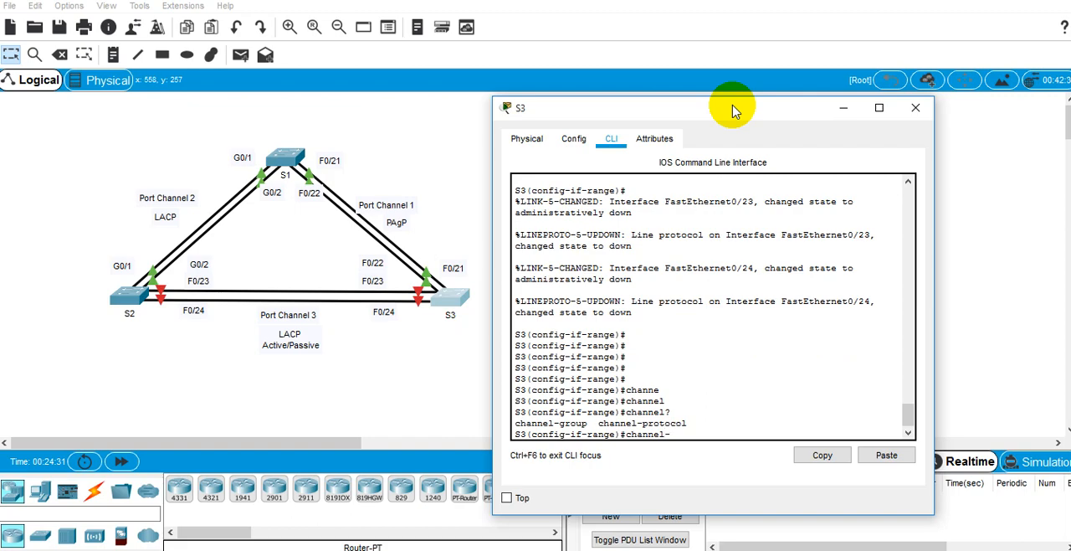
{"action": "type", "text": "g"}
{"action": "key", "text": "Tab"}
{"action": "type", "text": "?"}
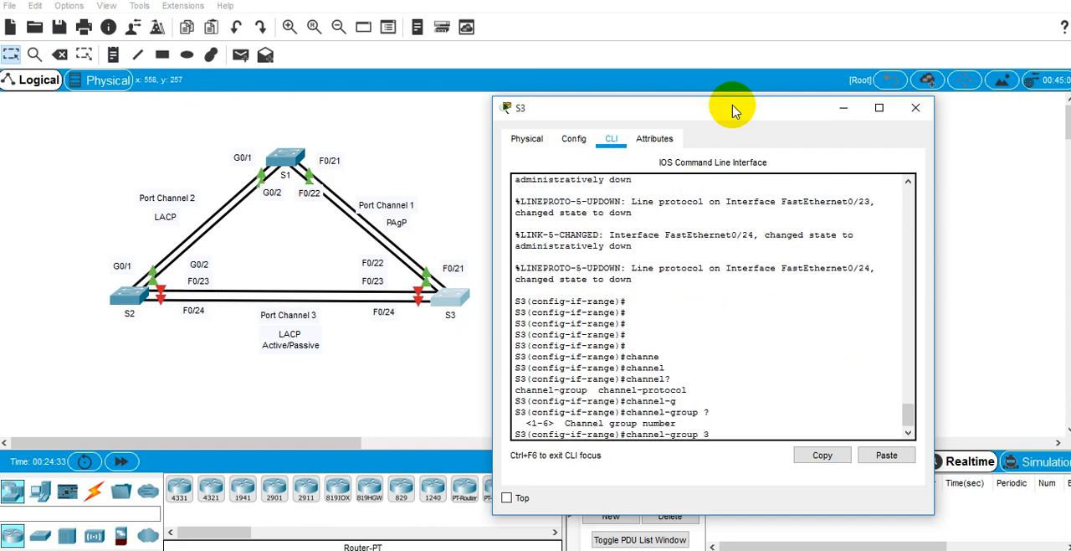
{"action": "type", "text": "3 mo"}
{"action": "key", "text": "Tab"}
{"action": "type", "text": "a"}
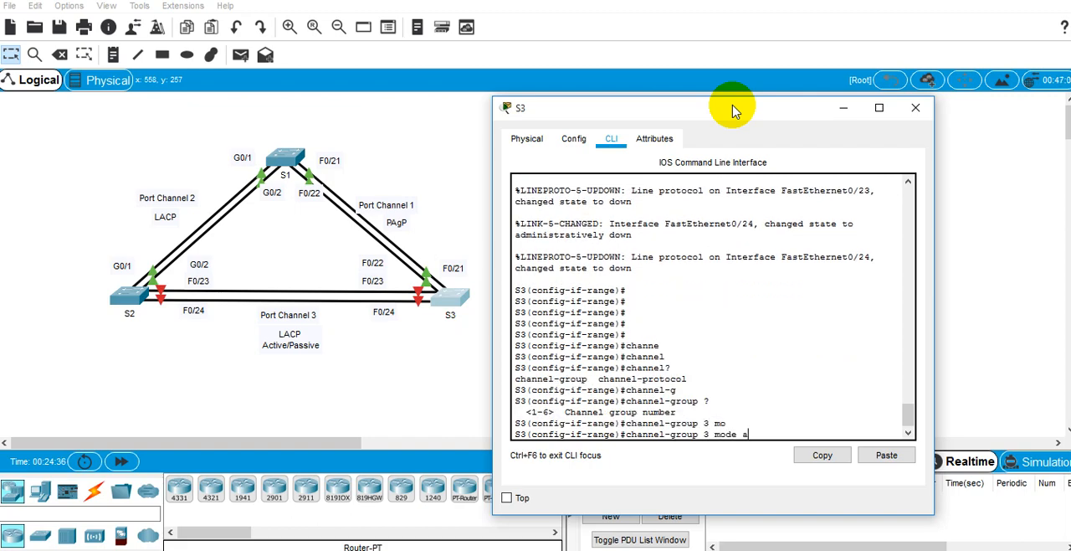
{"action": "type", "text": "c"}
{"action": "key", "text": "Tab"}
{"action": "key", "text": "Return"}
Step: Exit the port range on S3 and enter configuration of interface port-channel 3
{"action": "key", "text": "Return"}
{"action": "key", "text": "Return"}
{"action": "type", "text": "ex"}
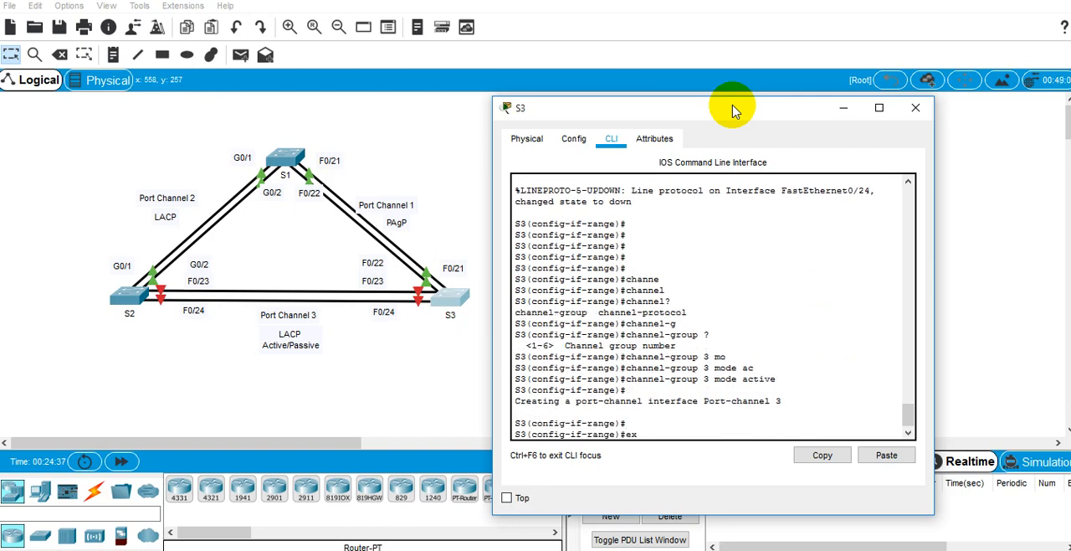
{"action": "type", "text": "it"}
{"action": "key", "text": "Return"}
{"action": "type", "text": "inter"}
{"action": "key", "text": "Tab"}
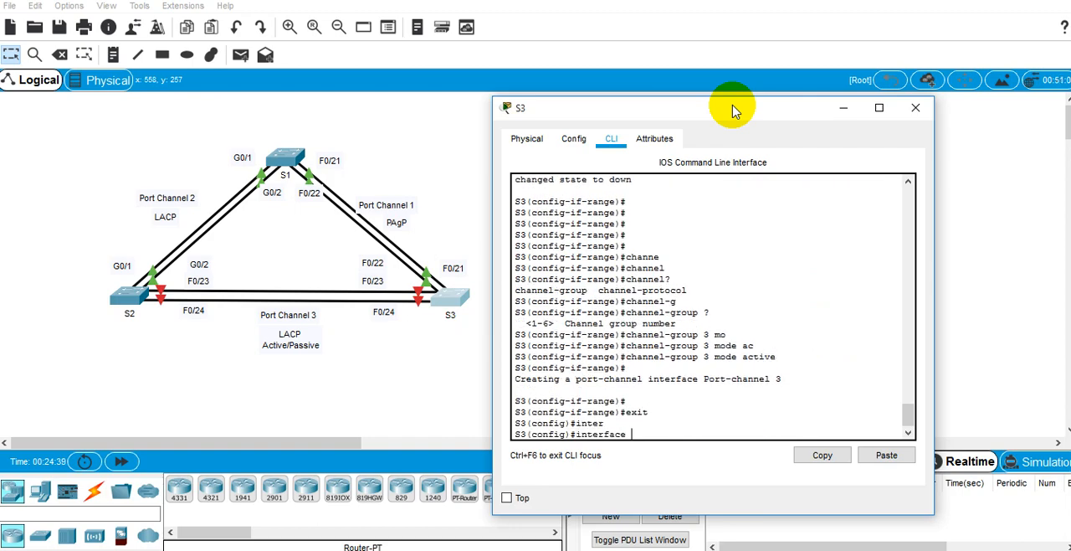
{"action": "type", "text": "por"}
{"action": "key", "text": "Tab"}
{"action": "type", "text": "3"}
{"action": "key", "text": "Return"}
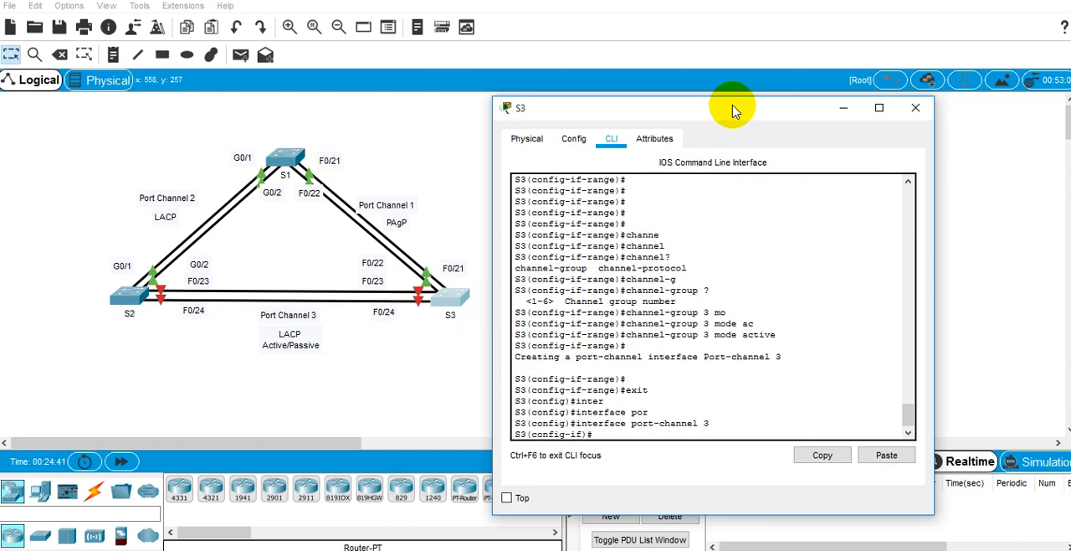
Step: Set S3's Port Channel 3 interface to switchport mode trunk
{"action": "type", "text": "sw"}
{"action": "key", "text": "Tab"}
{"action": "type", "text": "mod"}
{"action": "key", "text": "Tab"}
{"action": "type", "text": "tr"}
{"action": "key", "text": "Tab"}
{"action": "type", "text": "un"}
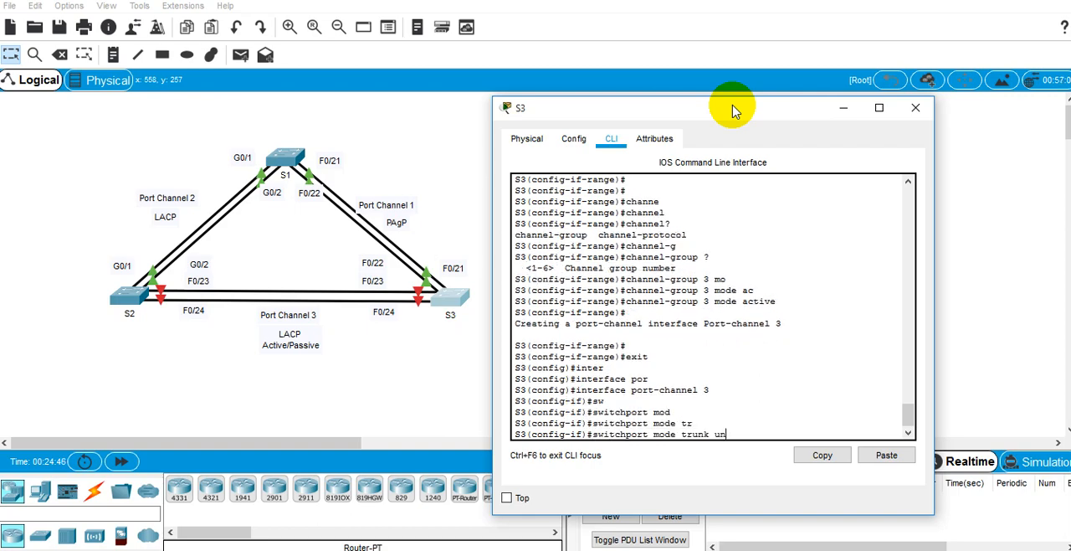
{"action": "key", "text": "BackSpace"}
{"action": "key", "text": "BackSpace"}
{"action": "key", "text": "Return"}
Step: End configuration mode on S3 and save the configuration with wr mem
{"action": "type", "text": "end"}
{"action": "key", "text": "Return"}
{"action": "type", "text": "wr mem"}
{"action": "key", "text": "Return"}
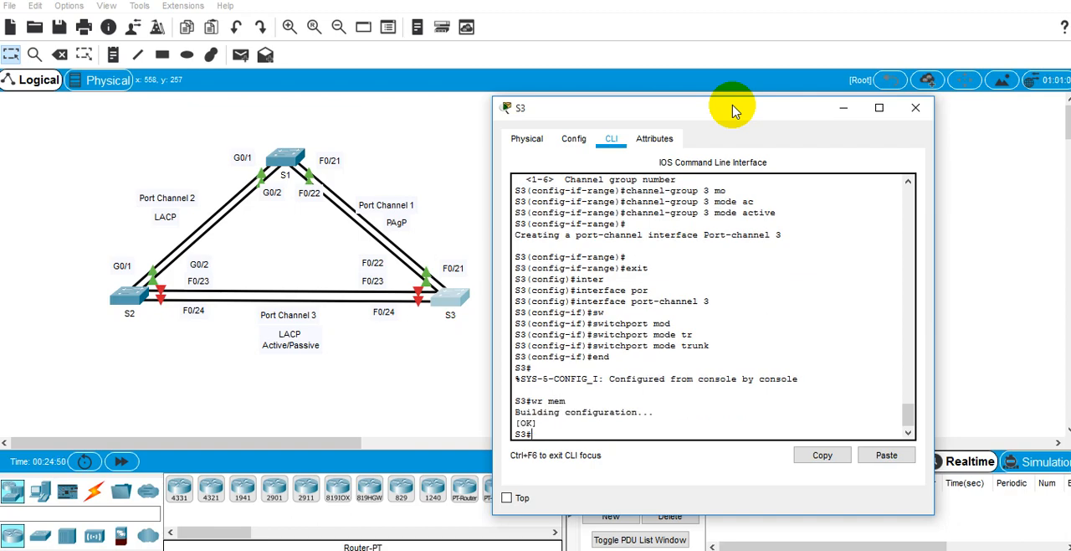
Step: Re-enter global configuration mode on S3 and select interface range fa 0/23 -24 again
{"action": "type", "text": "conf t"}
{"action": "key", "text": "Return"}
{"action": "type", "text": "inter"}
{"action": "key", "text": "Tab"}
{"action": "type", "text": "r"}
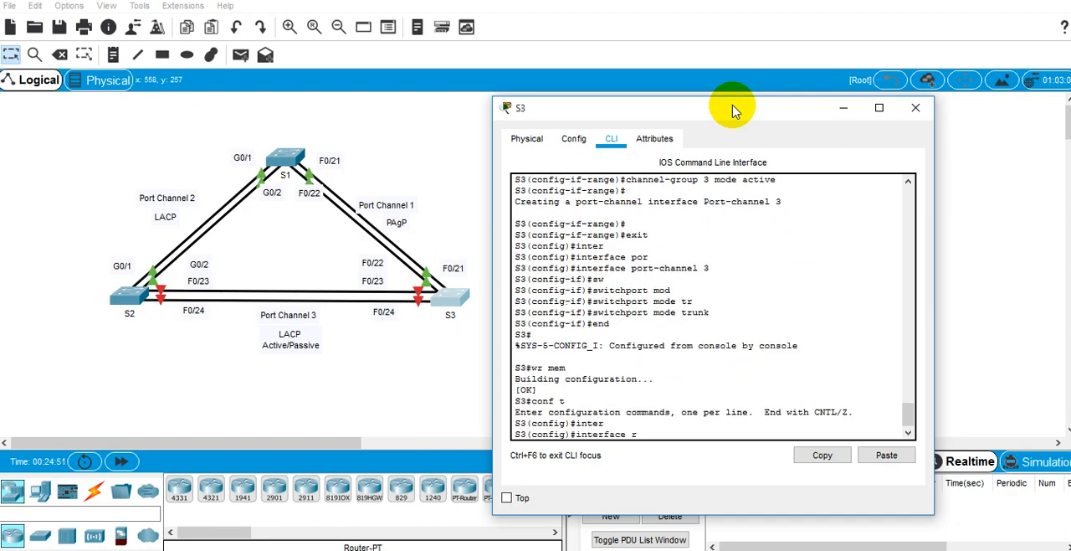
{"action": "type", "text": "ang"}
{"action": "key", "text": "Tab"}
{"action": "key", "text": "Up"}
{"action": "key", "text": "Up"}
{"action": "key", "text": "Up"}
{"action": "key", "text": "Up"}
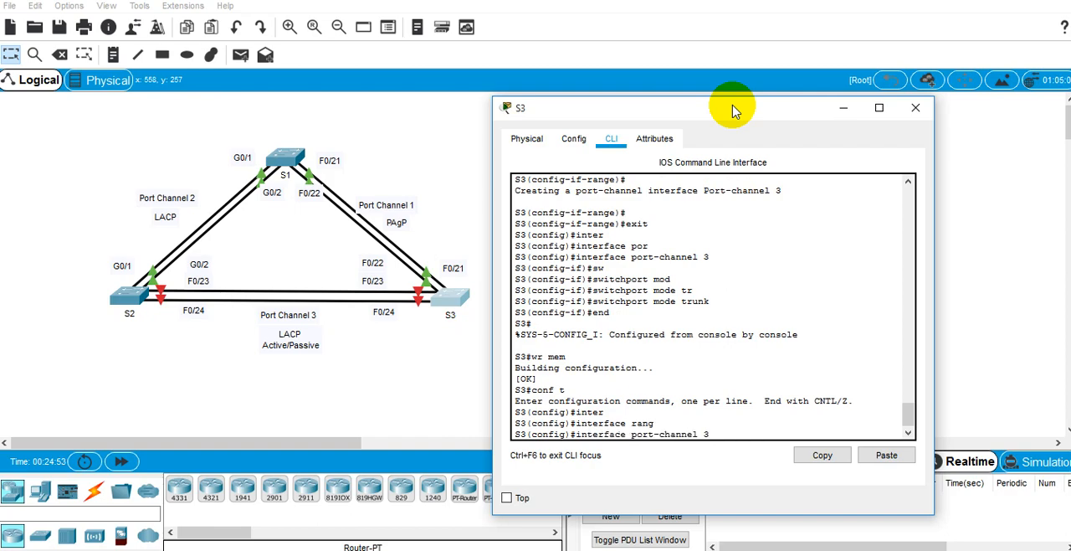
{"action": "key", "text": "Up"}
{"action": "key", "text": "Up"}
{"action": "key", "text": "Up"}
{"action": "key", "text": "Return"}
Step: Bring S3's Fa0/23-24 ports back up with no shutdown
{"action": "type", "text": "no sh"}
{"action": "key", "text": "Return"}
Step: End S3's port range configuration and write the updated configuration to memory
{"action": "key", "text": "Return"}
{"action": "key", "text": "Return"}
{"action": "type", "text": "end"}
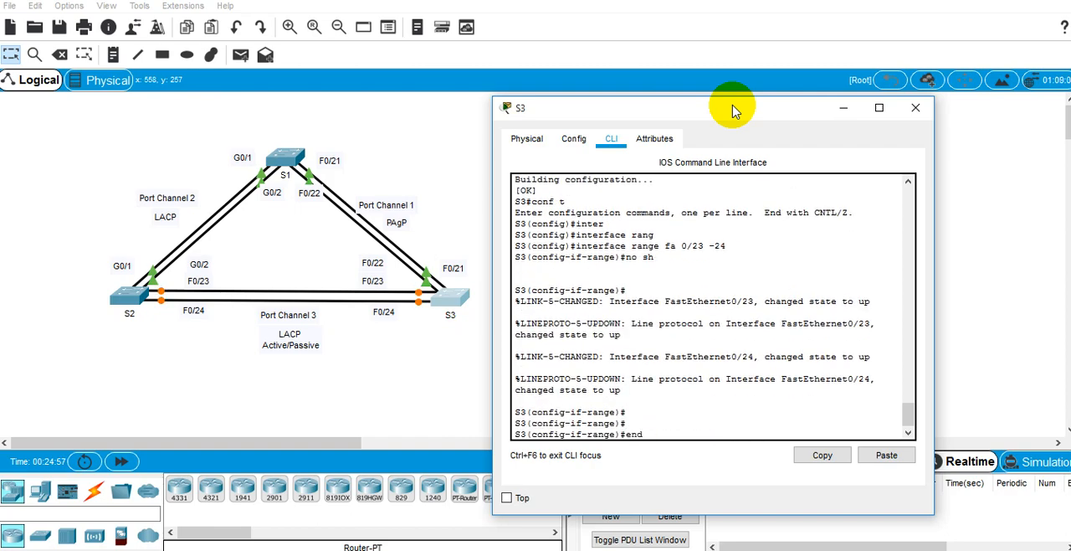
{"action": "key", "text": "Return"}
{"action": "type", "text": "wr mem"}
{"action": "key", "text": "Return"}
{"action": "key", "text": "Return"}
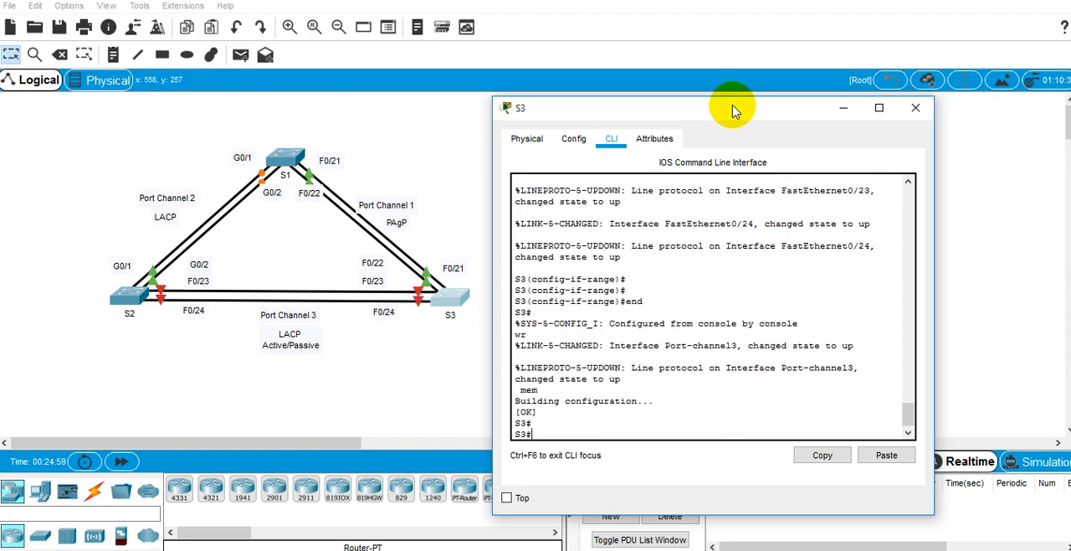
{"action": "key", "text": "Return"}
Step: Switch to the lab instructions and read Step 2 on verifying Port Channel 3 status
{"action": "key", "text": "alt+Tab"}
{"action": "key", "text": "alt+Tab"}
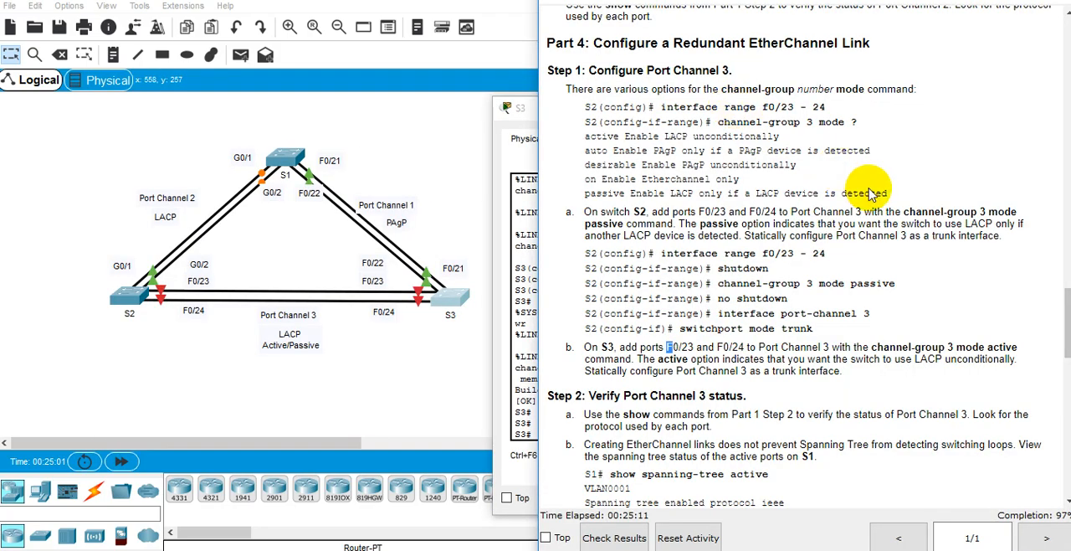
{"action": "scroll", "coordinate": [741, 306], "scroll_direction": "down", "scroll_amount": 3}
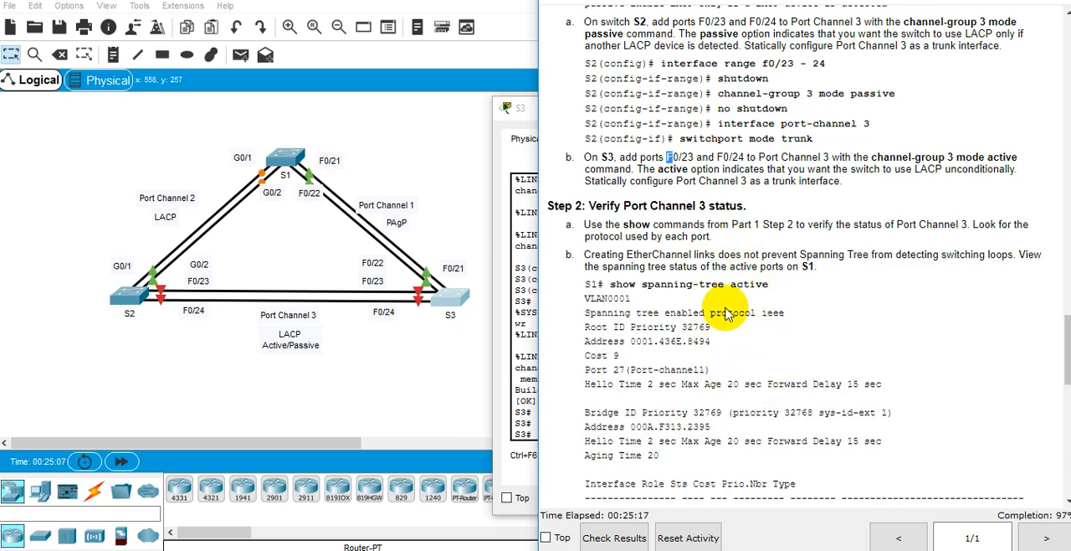
Step: Run show etherchannel summary on S3 and examine the protocol and port flags of its port channels
{"action": "left_click", "coordinate": [533, 256]}
{"action": "key", "text": "Return"}
{"action": "key", "text": "Return"}
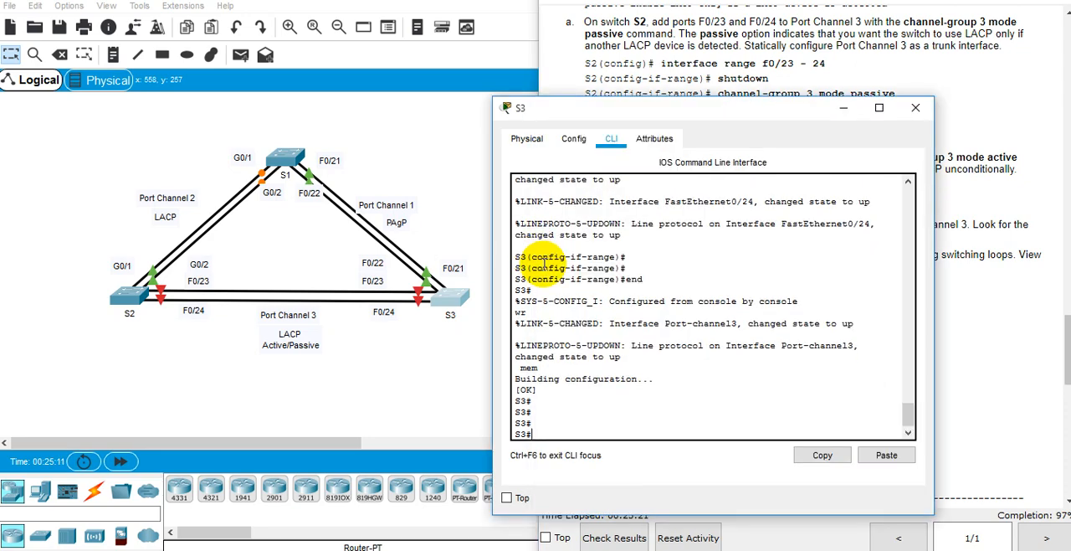
{"action": "type", "text": "show porc"}
{"action": "key", "text": "Tab"}
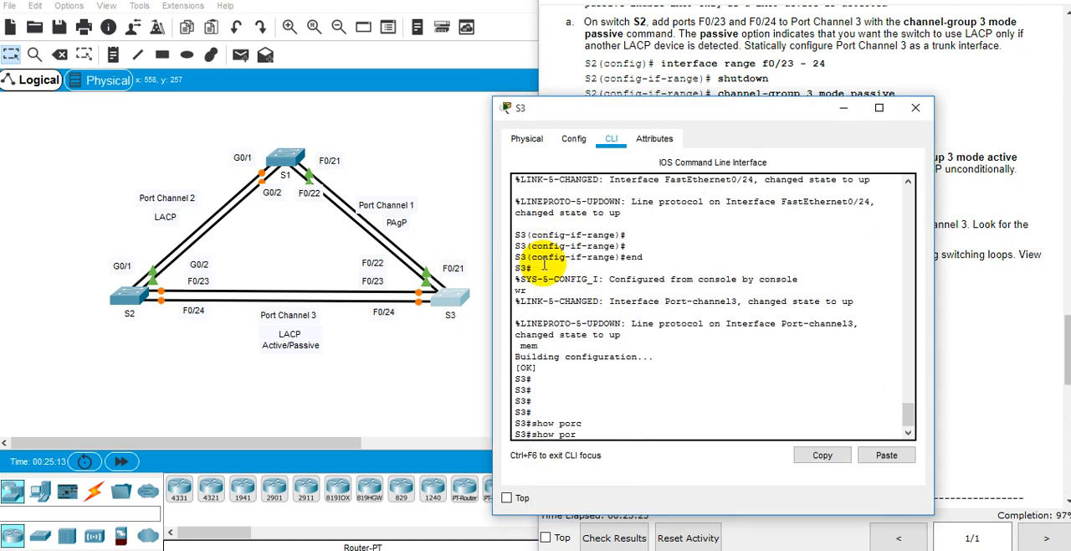
{"action": "key", "text": "BackSpace"}
{"action": "key", "text": "BackSpace"}
{"action": "key", "text": "BackSpace"}
{"action": "key", "text": "BackSpace"}
{"action": "type", "text": "et"}
{"action": "key", "text": "Tab"}
{"action": "type", "text": "su"}
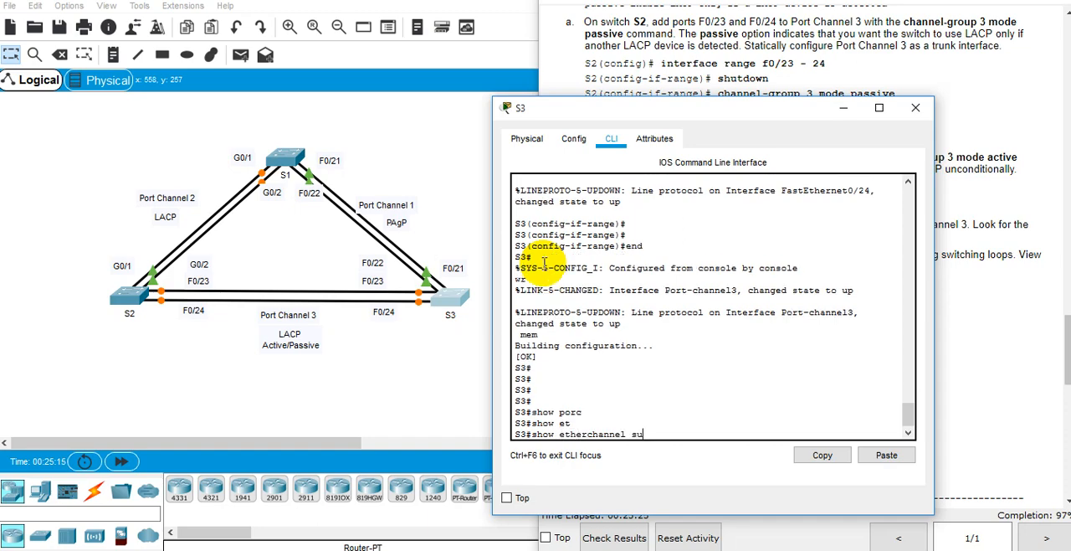
{"action": "type", "text": "m"}
{"action": "key", "text": "Tab"}
{"action": "key", "text": "Return"}
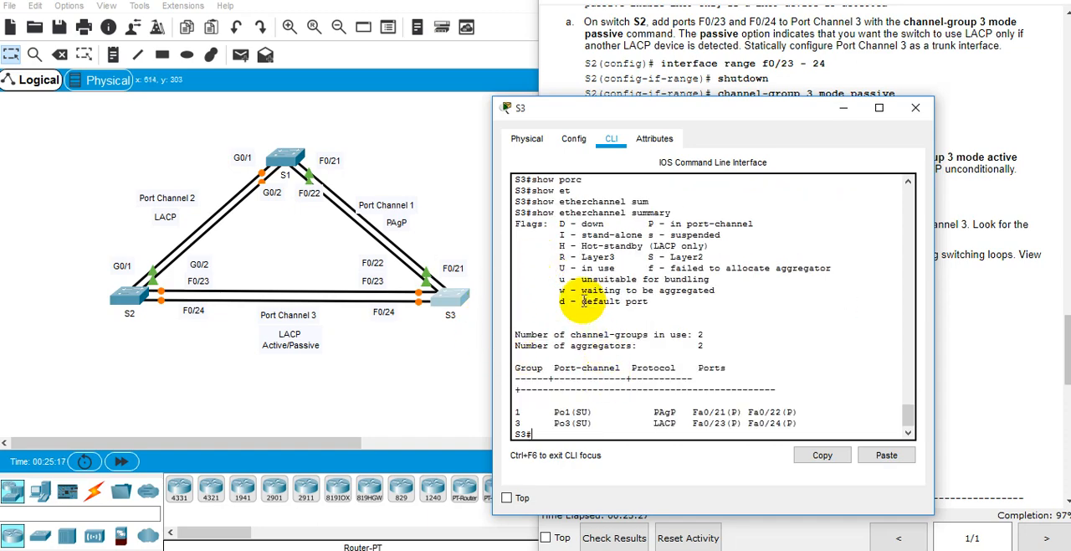
{"action": "left_click_drag", "start_coordinate": [806, 424], "coordinate": [628, 382]}
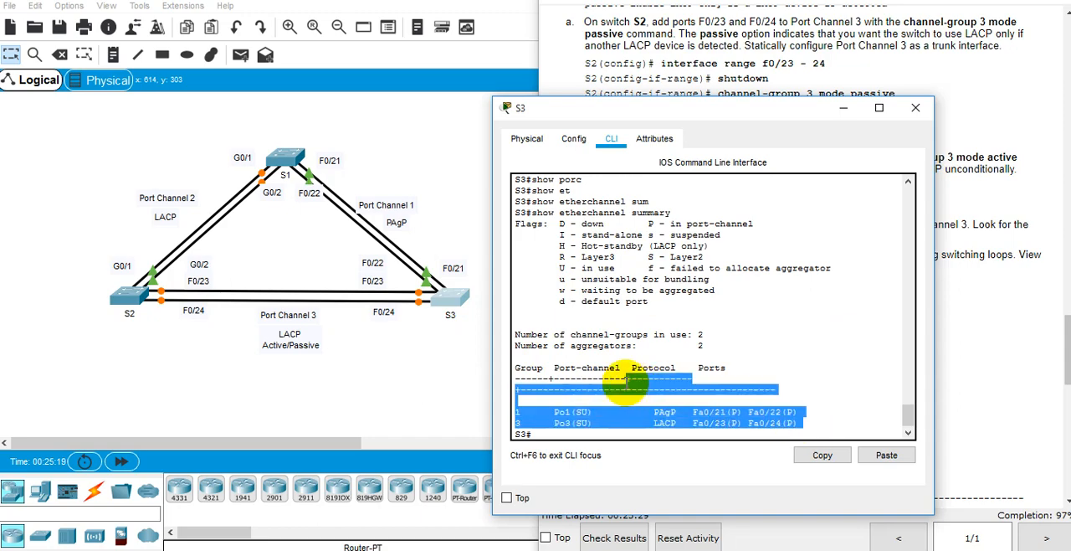
{"action": "double_click", "coordinate": [634, 413]}
Step: Run show interfaces trunk on S3 to check the trunking status of its port channels
{"action": "type", "text": "show in"}
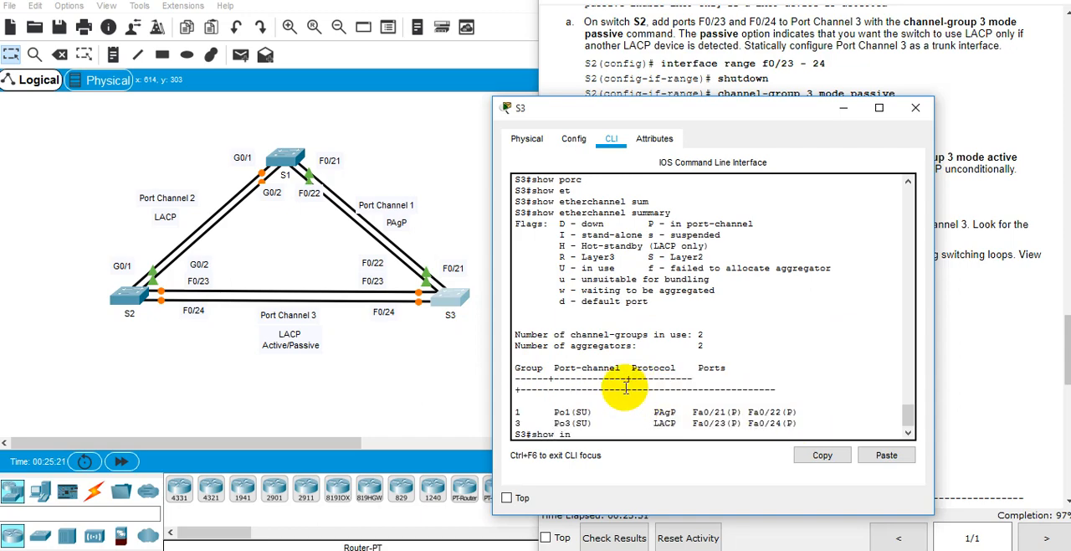
{"action": "type", "text": "ter"}
{"action": "key", "text": "Tab"}
{"action": "type", "text": "tru"}
{"action": "key", "text": "Tab"}
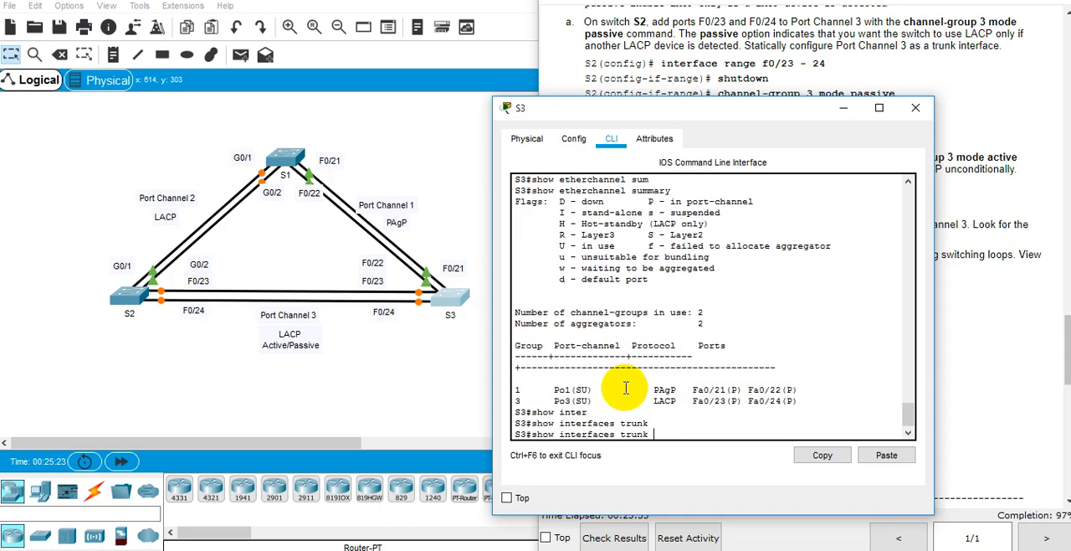
{"action": "key", "text": "Return"}
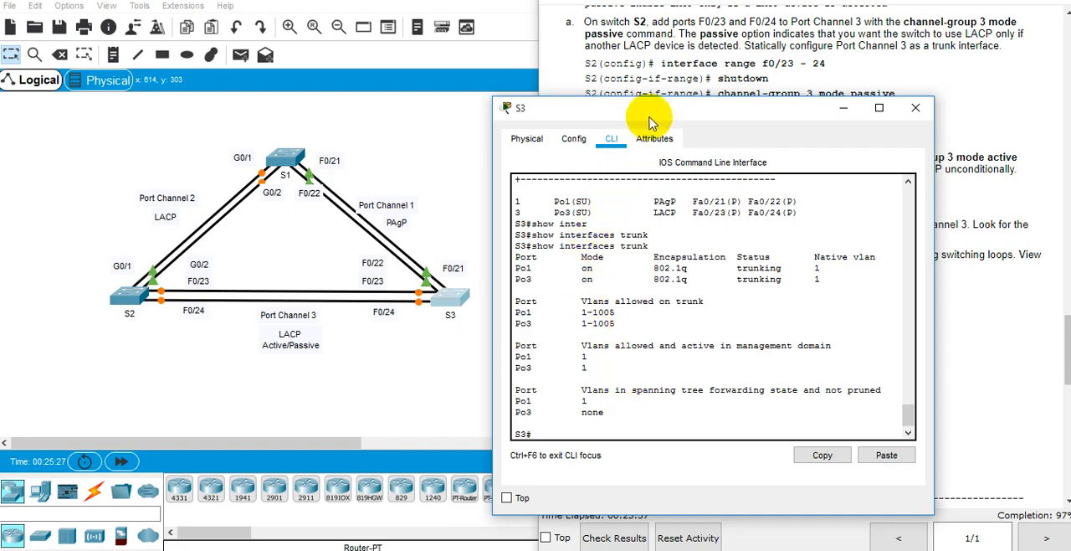
Step: Place the S3 window beside the lab instructions and review its EtherChannel summary output against Step 2a
{"action": "left_click_drag", "start_coordinate": [646, 113], "coordinate": [207, 71]}
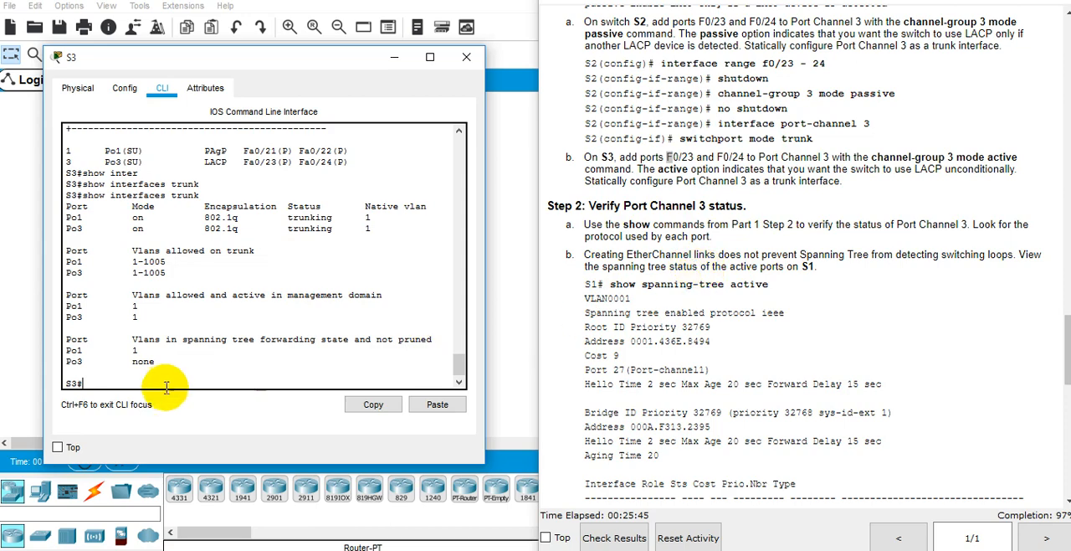
{"action": "double_click", "coordinate": [636, 225]}
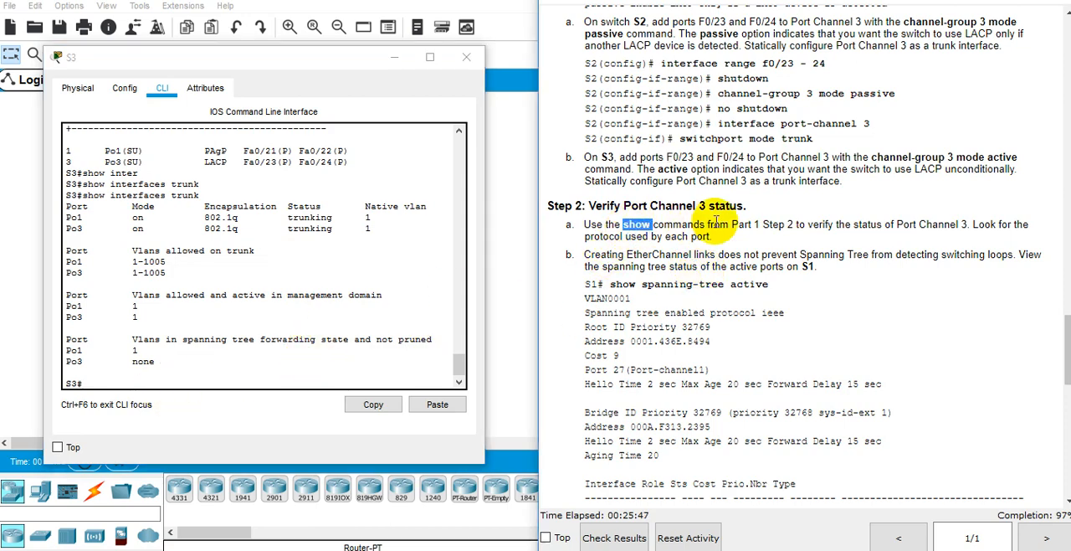
{"action": "double_click", "coordinate": [719, 225]}
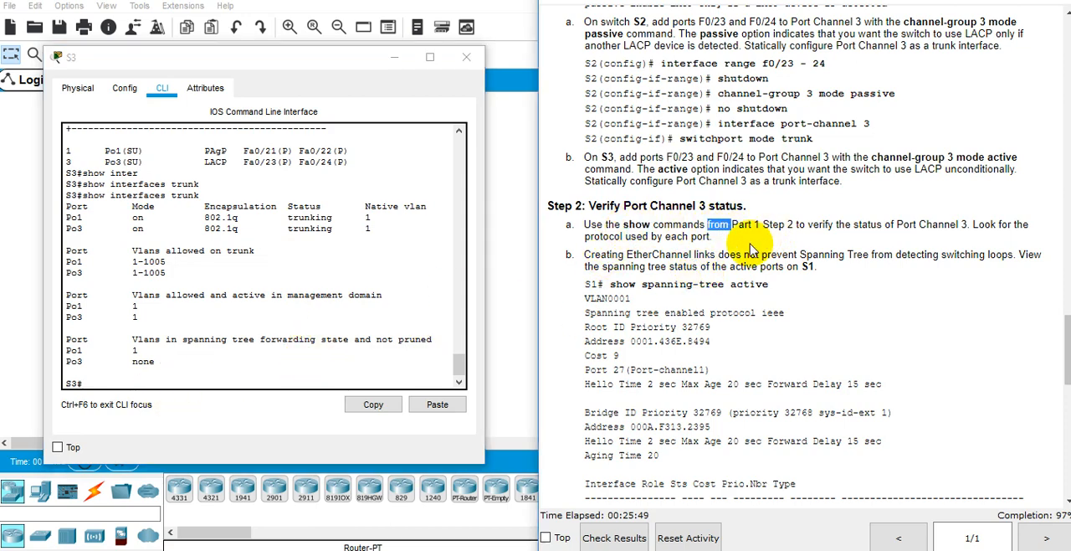
{"action": "scroll", "coordinate": [375, 310], "scroll_direction": "up", "scroll_amount": 3}
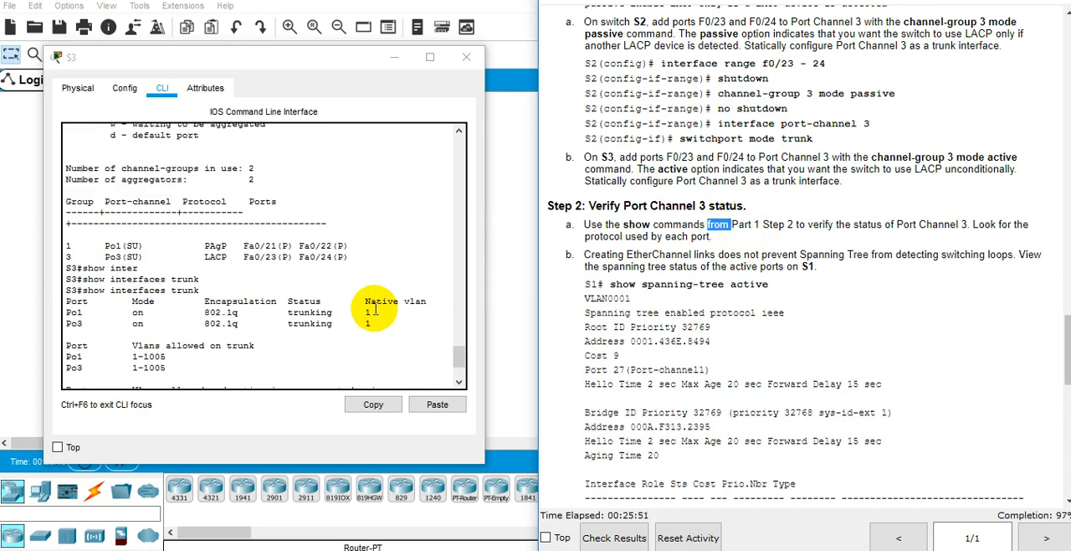
{"action": "scroll", "coordinate": [368, 312], "scroll_direction": "up", "scroll_amount": 2}
{"action": "scroll", "coordinate": [282, 304], "scroll_direction": "up", "scroll_amount": 4}
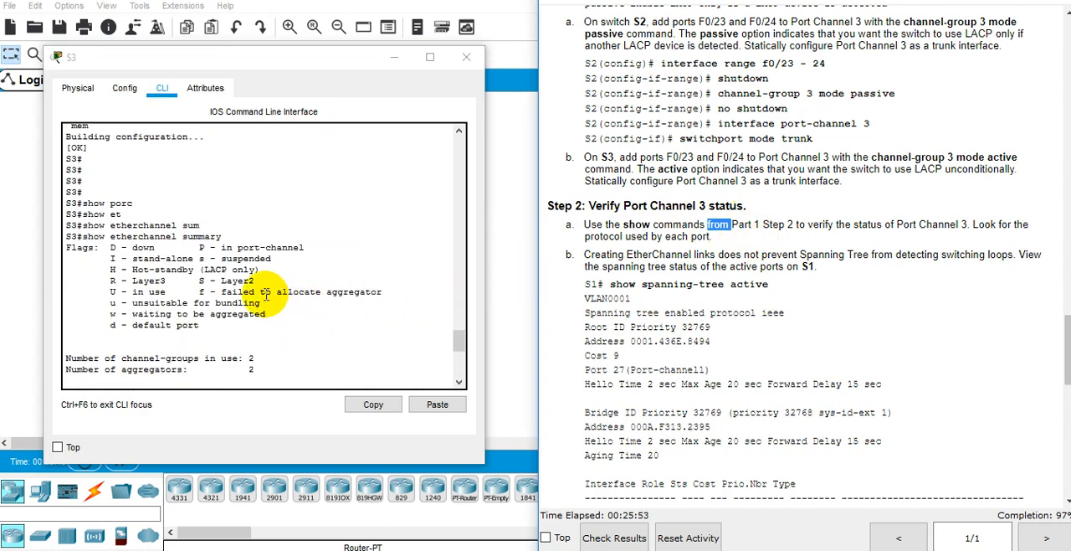
Step: Examine the protocol and member ports in S3's EtherChannel summary and read Step 2b about spanning tree on S1
{"action": "scroll", "coordinate": [252, 277], "scroll_direction": "down", "scroll_amount": 6}
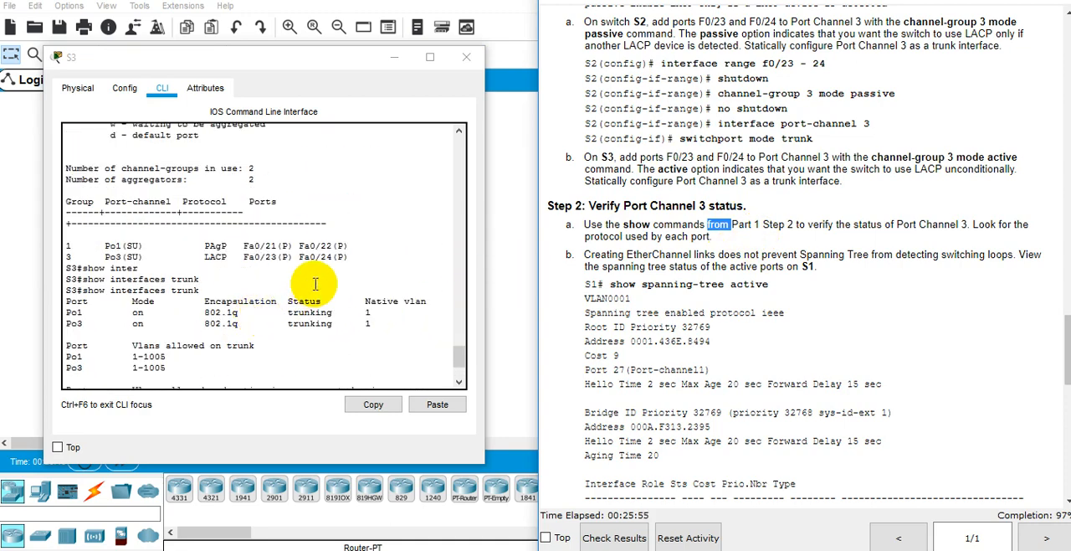
{"action": "left_click_drag", "start_coordinate": [138, 268], "coordinate": [195, 246]}
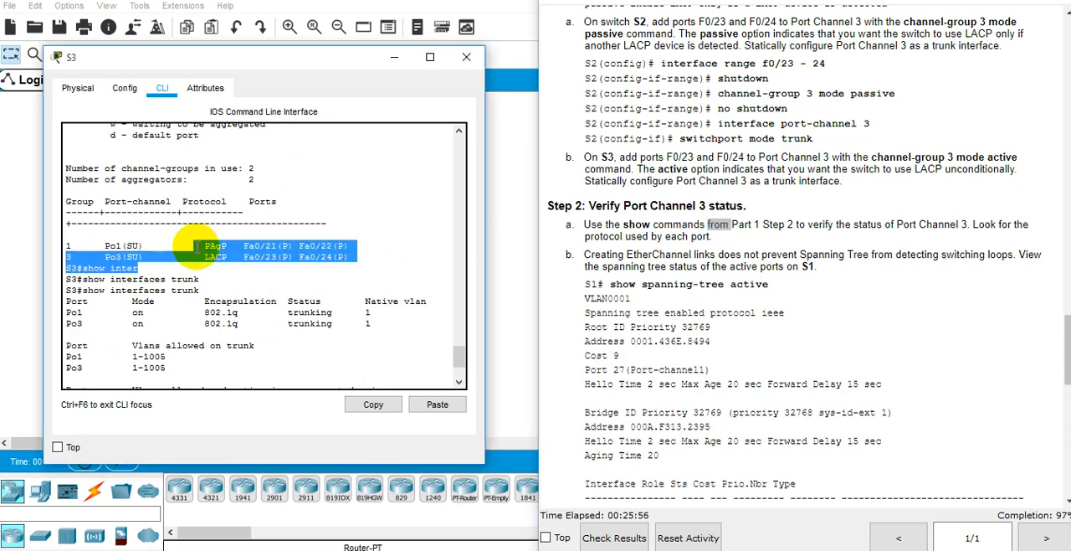
{"action": "left_click", "coordinate": [874, 242]}
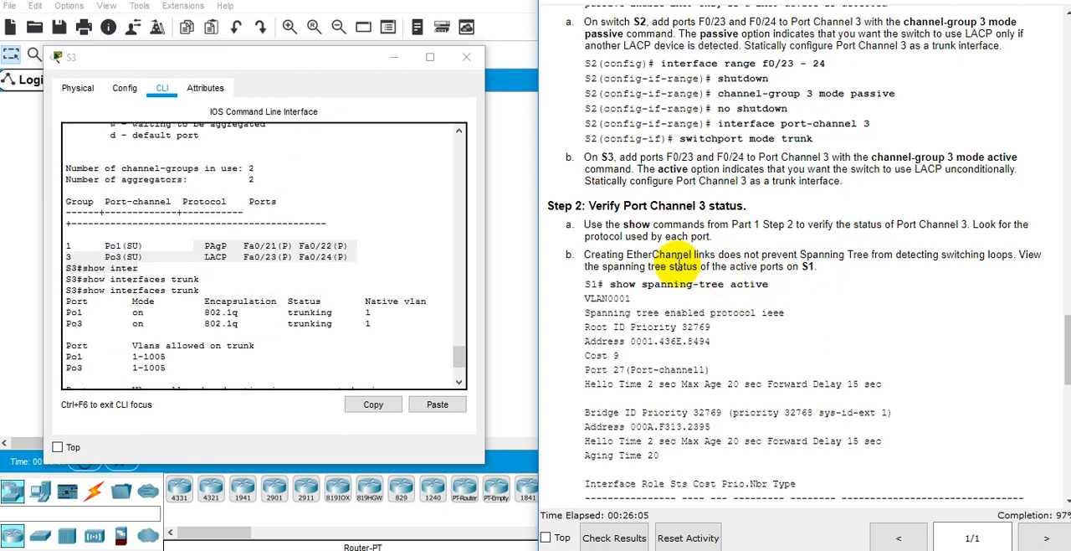
{"action": "double_click", "coordinate": [684, 266]}
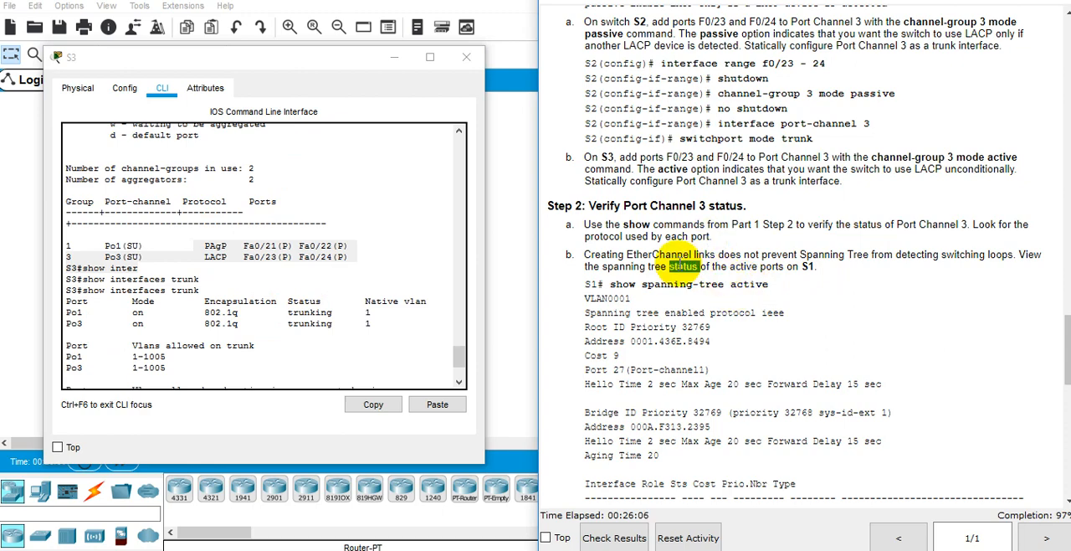
Step: Inspect the port link lights in the topology and recheck the show interfaces trunk output on S3
{"action": "left_click", "coordinate": [394, 58]}
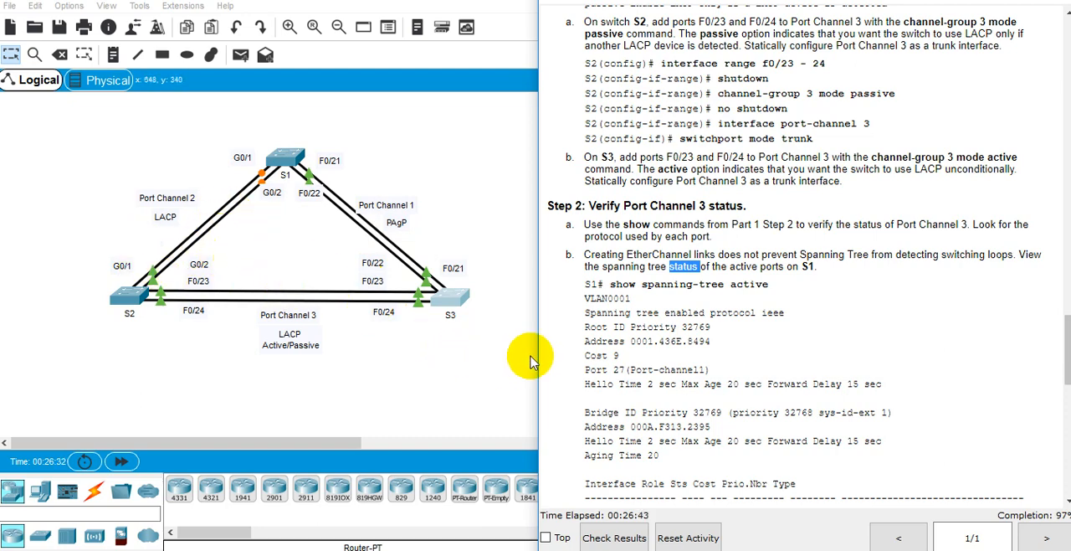
{"action": "key", "text": "alt+Tab"}
{"action": "scroll", "coordinate": [359, 293], "scroll_direction": "down", "scroll_amount": 2}
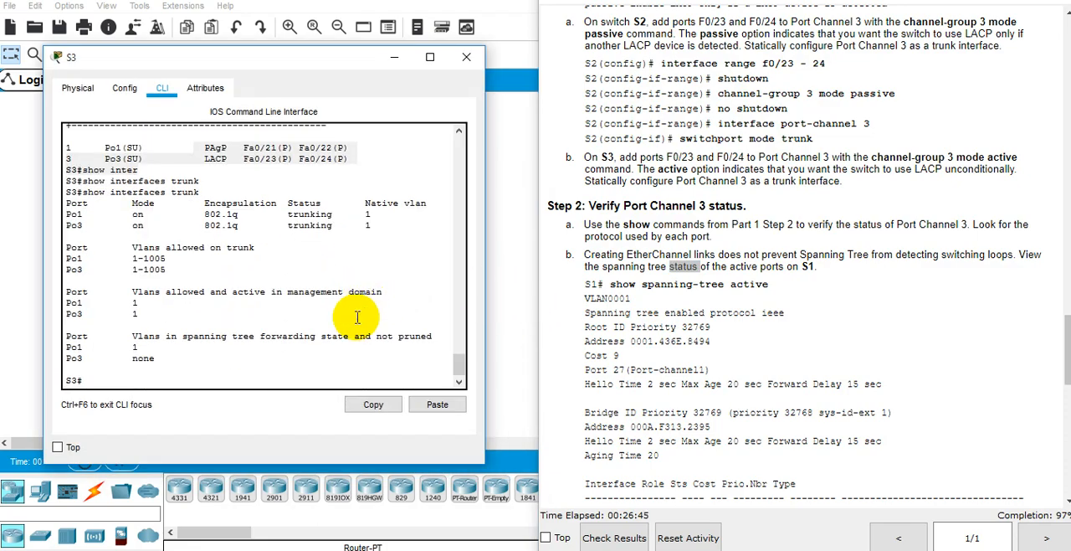
{"action": "left_click", "coordinate": [394, 57]}
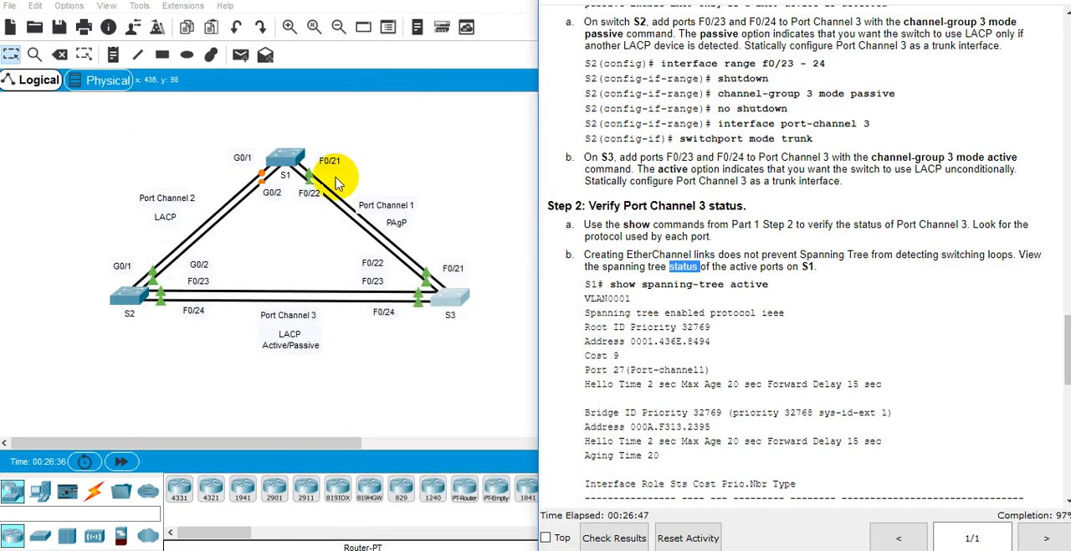
Step: Open the CLI of switch S1 and place its window beside the lab instructions
{"action": "left_click", "coordinate": [294, 161]}
{"action": "left_click_drag", "start_coordinate": [521, 36], "coordinate": [127, 84]}
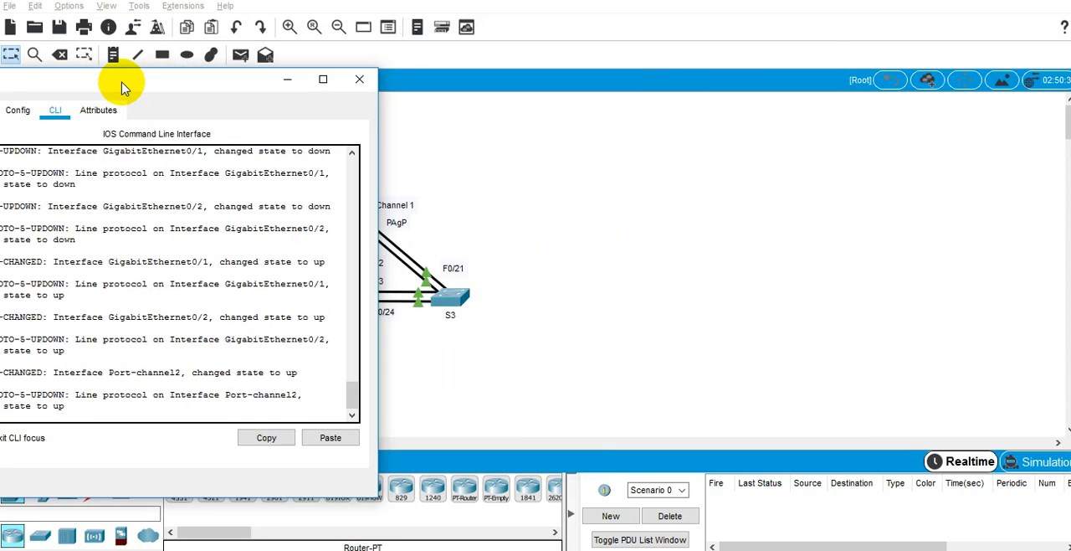
{"action": "key", "text": "alt+Tab"}
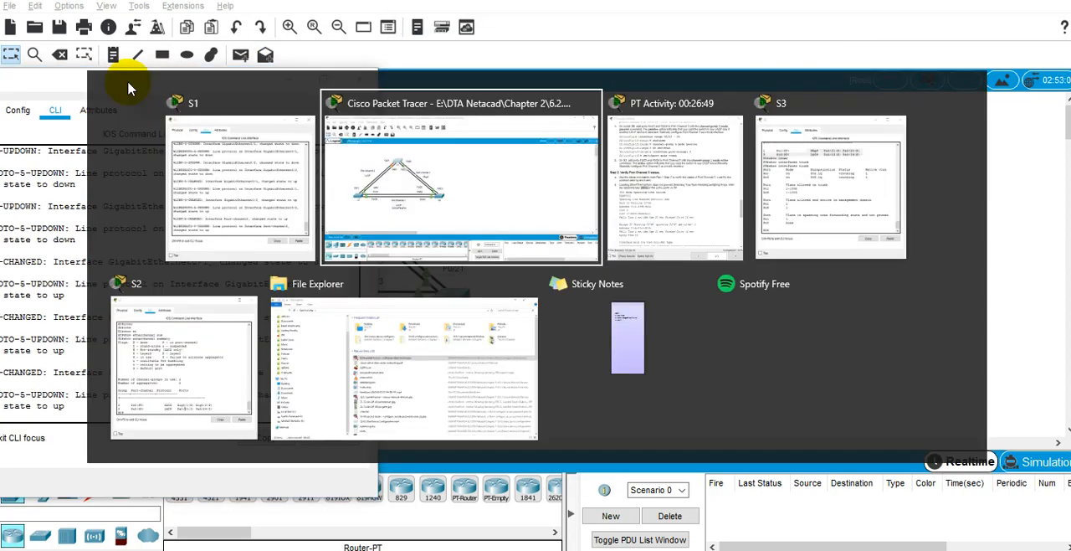
{"action": "key", "text": "alt+Tab"}
{"action": "left_click_drag", "start_coordinate": [143, 87], "coordinate": [294, 59]}
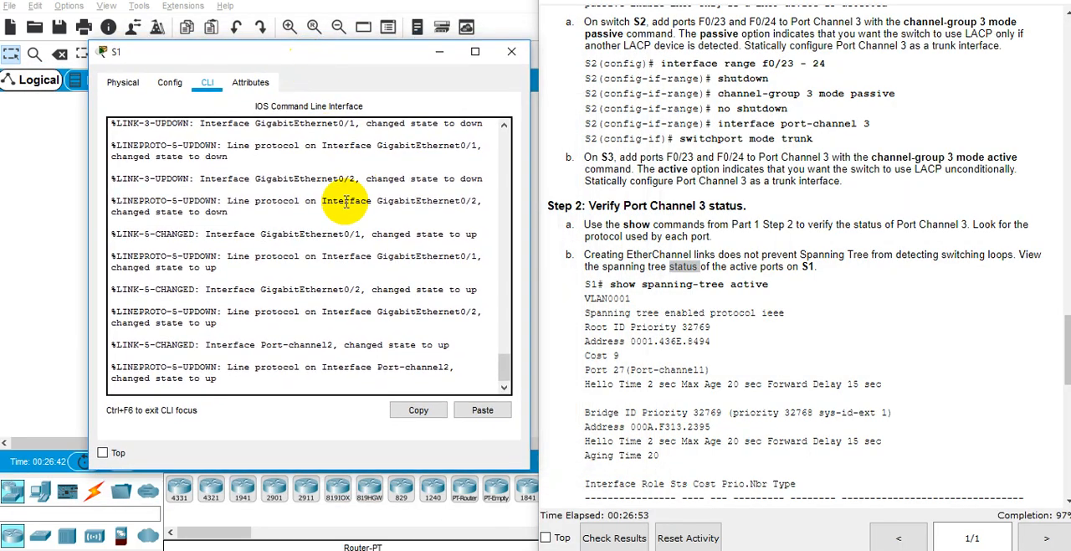
Step: Run show spanning-tree active on S1
{"action": "key", "text": "Return"}
{"action": "key", "text": "Return"}
{"action": "key", "text": "Return"}
{"action": "key", "text": "Return"}
{"action": "type", "text": "show"}
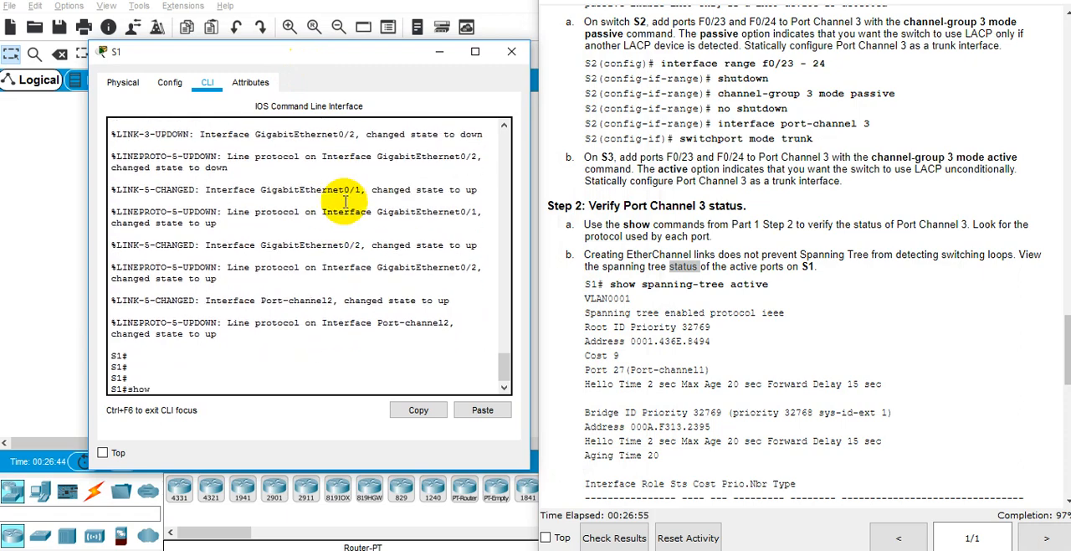
{"action": "type", "text": " span"}
{"action": "key", "text": "Tab"}
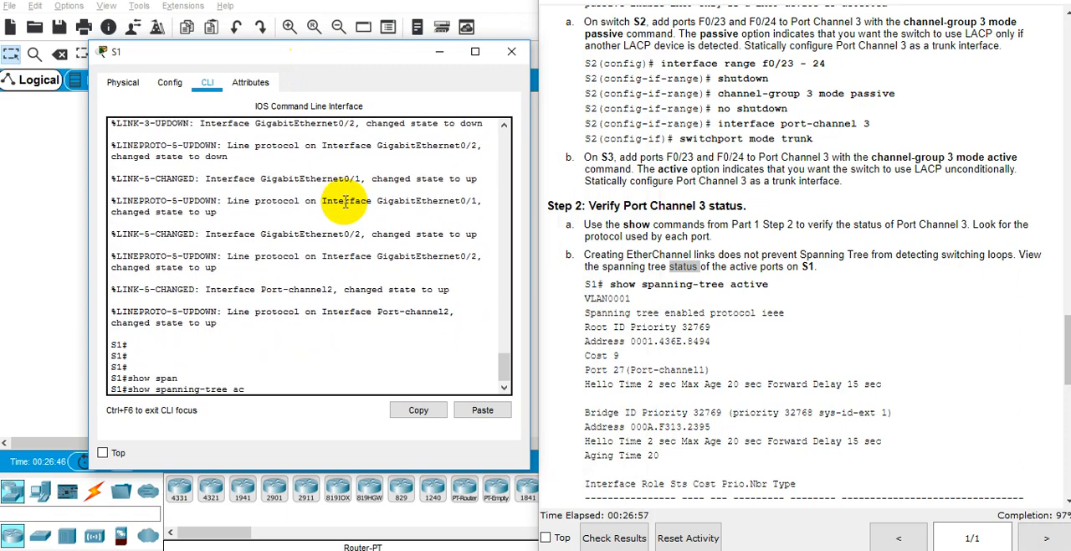
{"action": "type", "text": "acti"}
{"action": "key", "text": "Tab"}
{"action": "key", "text": "Return"}
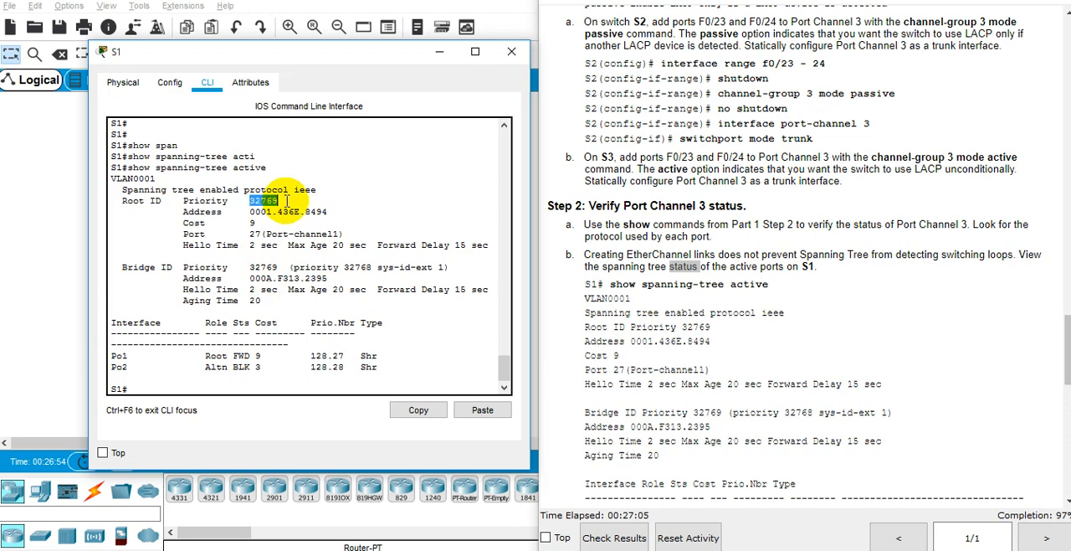
Step: Compare S1's spanning-tree output with Step 2b, checking the role and status of Po2
{"action": "left_click", "coordinate": [336, 208]}
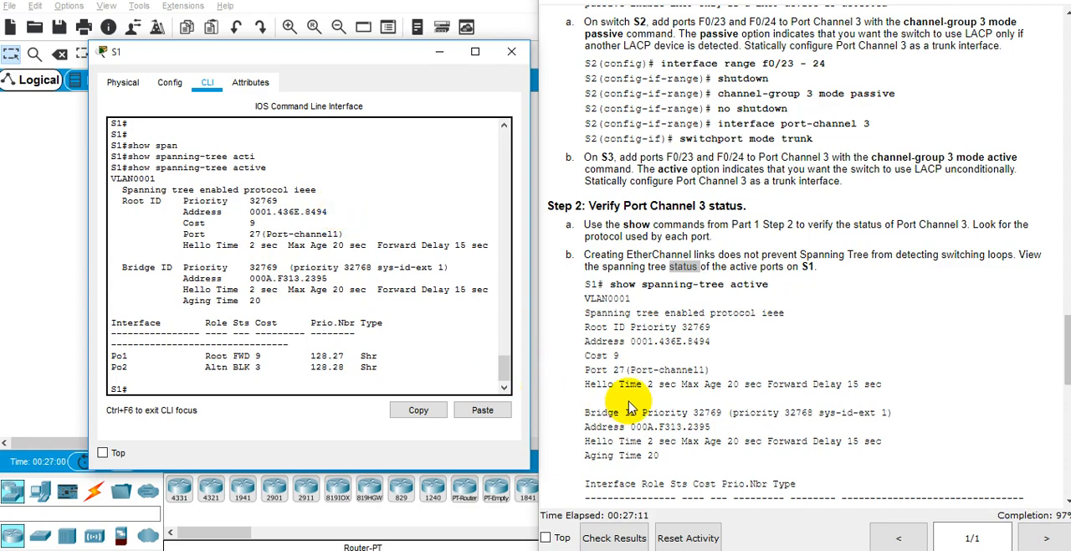
{"action": "scroll", "coordinate": [644, 383], "scroll_direction": "down", "scroll_amount": 5}
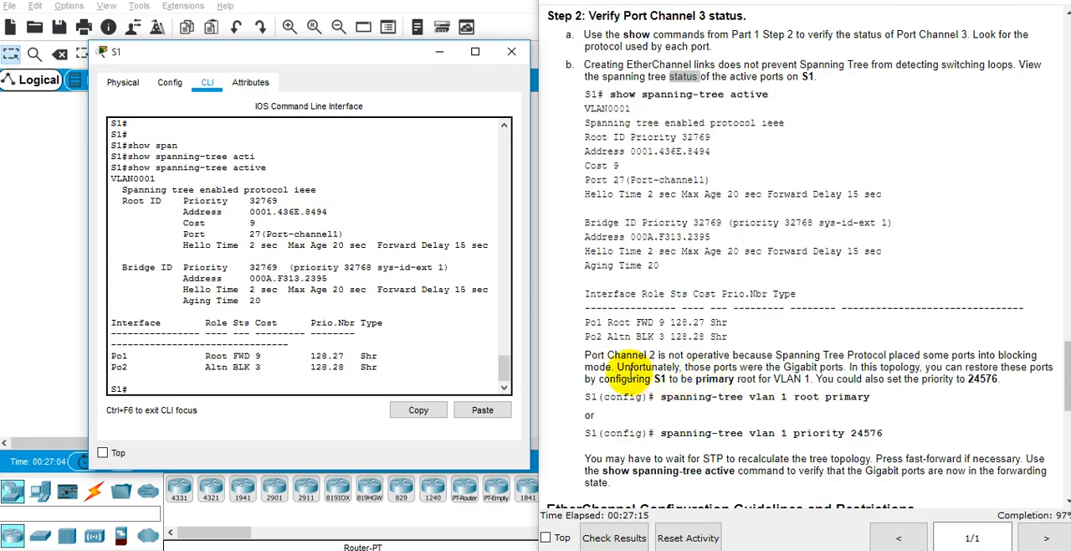
{"action": "left_click", "coordinate": [219, 372]}
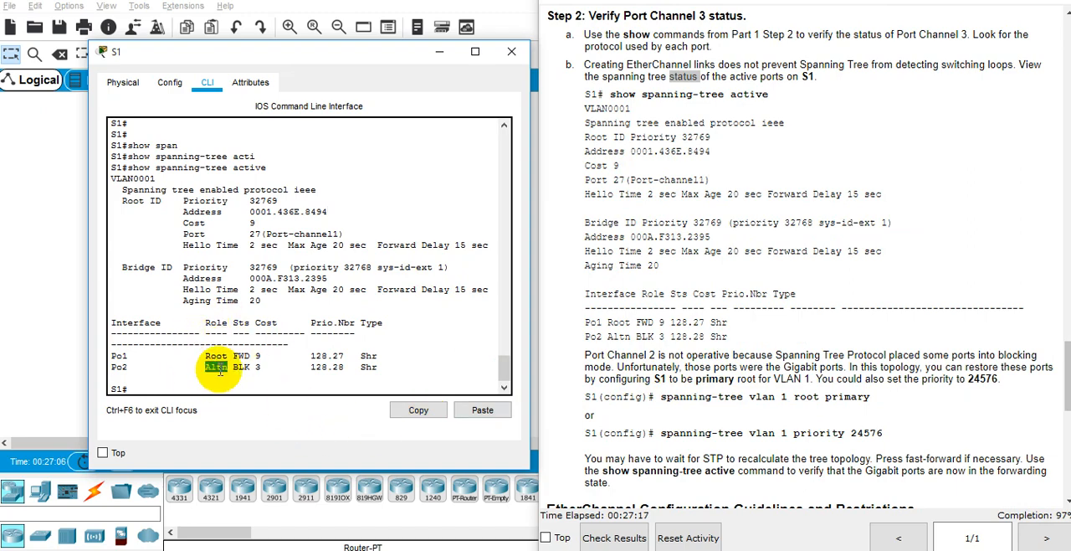
{"action": "double_click", "coordinate": [715, 358]}
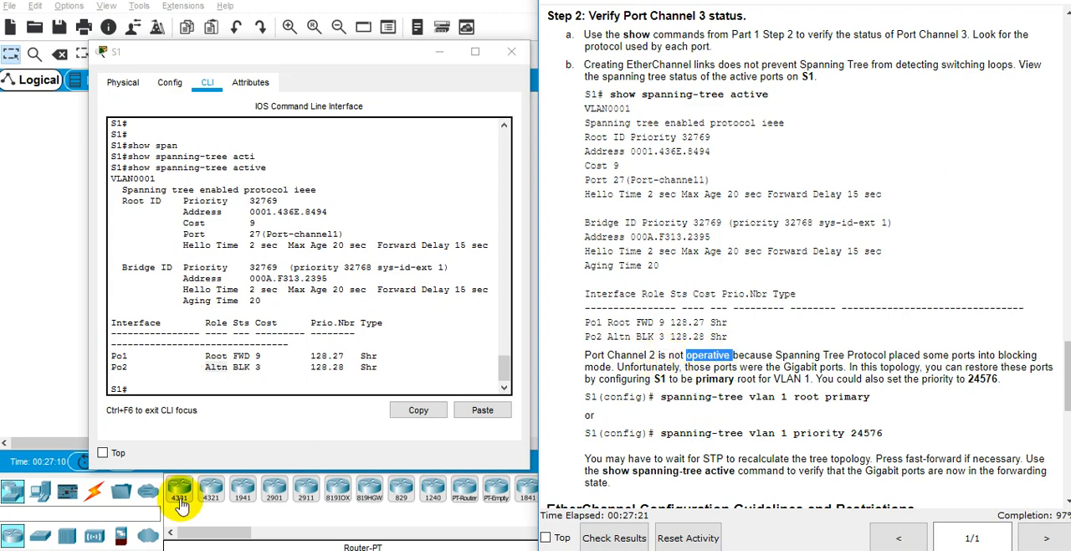
{"action": "double_click", "coordinate": [216, 368]}
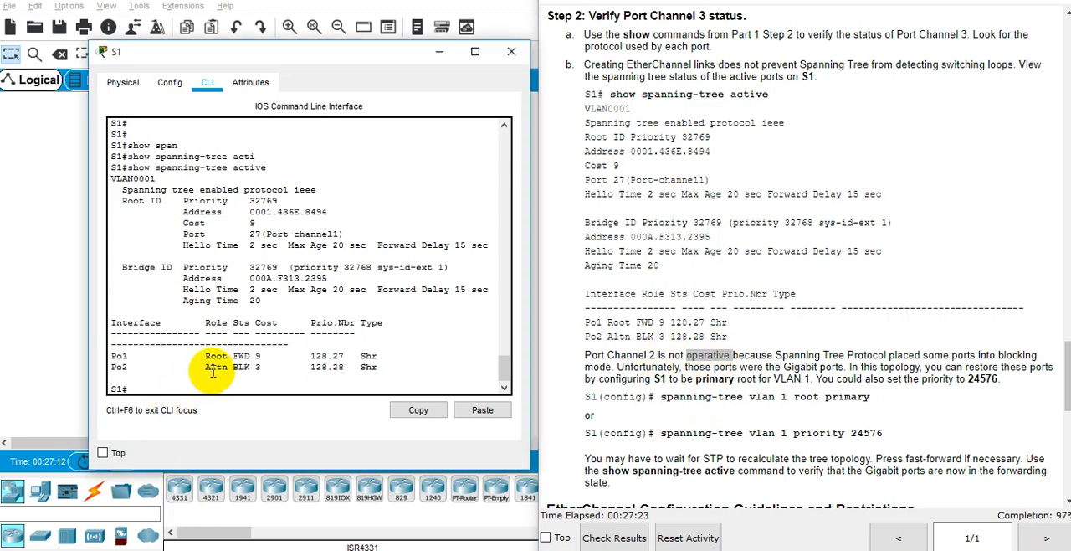
{"action": "double_click", "coordinate": [214, 369]}
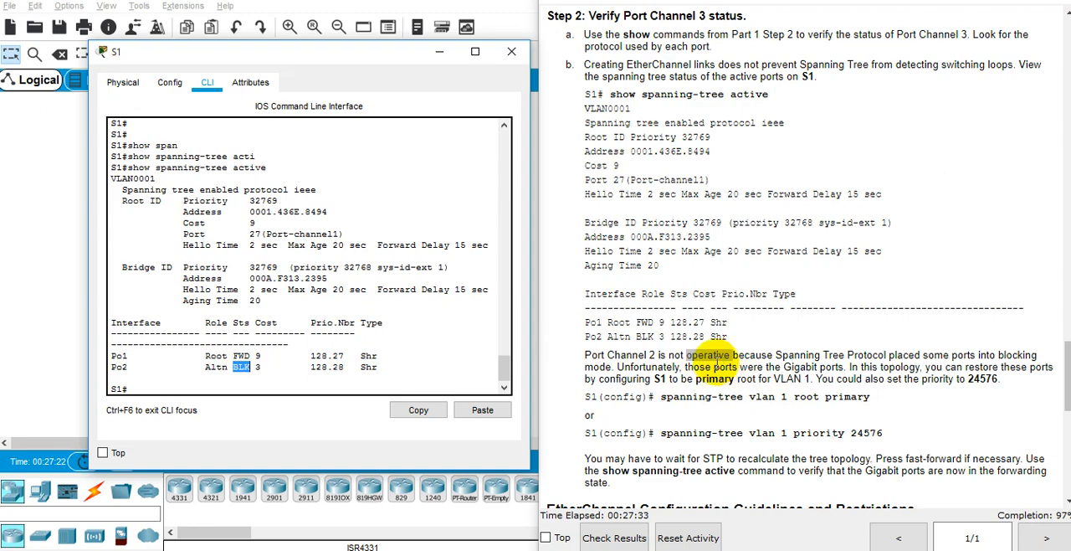
Step: Match the Po2 role and status in S1's output against the Port Channel 2 links in the topology
{"action": "left_click_drag", "start_coordinate": [335, 56], "coordinate": [506, 54]}
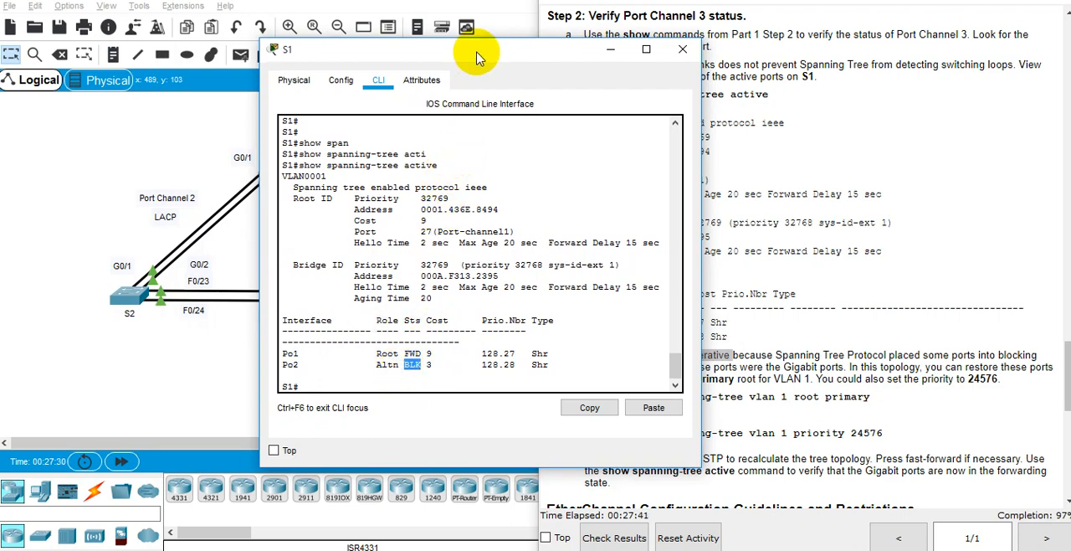
{"action": "left_click_drag", "start_coordinate": [478, 54], "coordinate": [608, 68]}
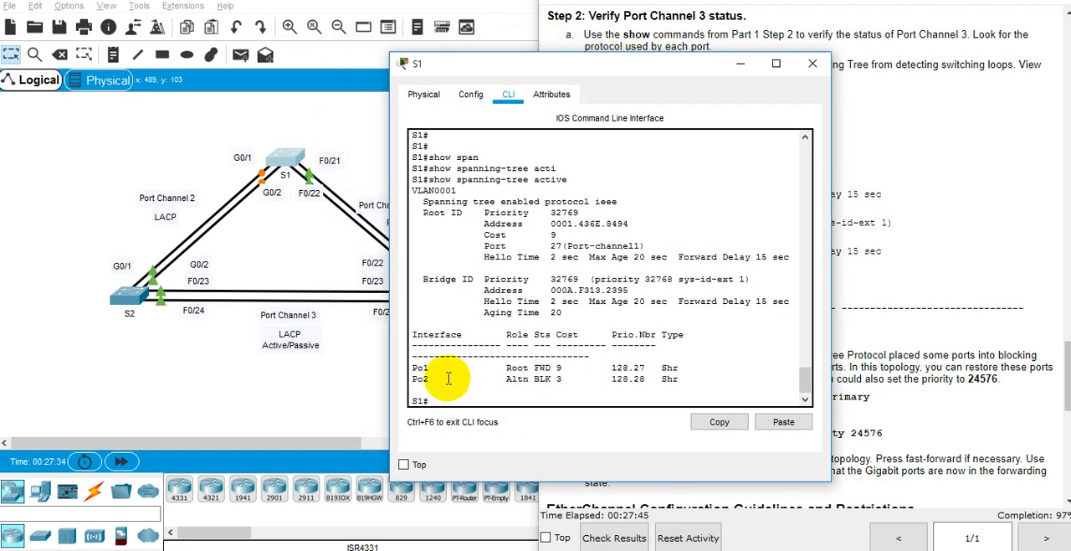
{"action": "left_click_drag", "start_coordinate": [449, 378], "coordinate": [543, 380]}
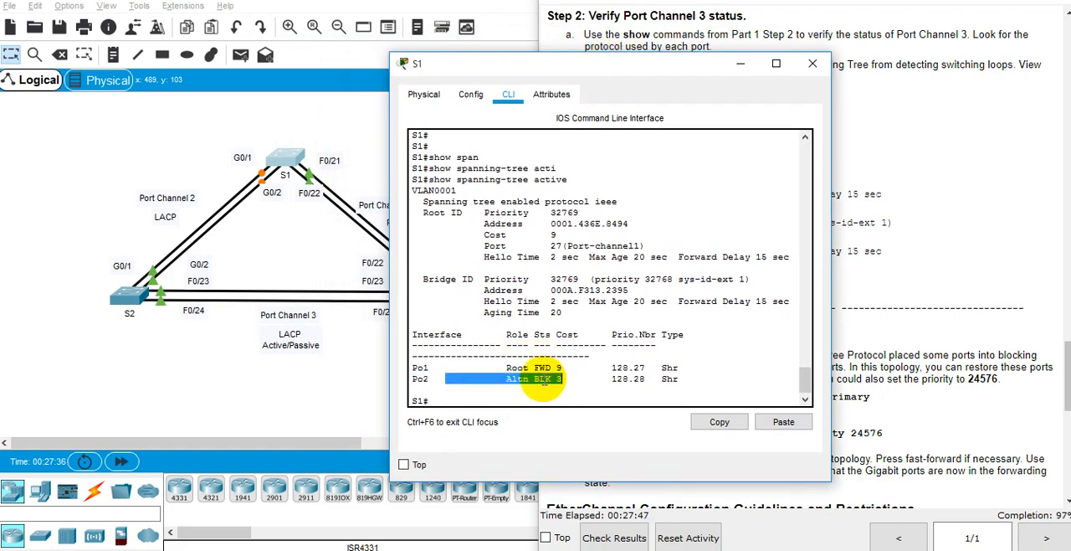
{"action": "double_click", "coordinate": [512, 378]}
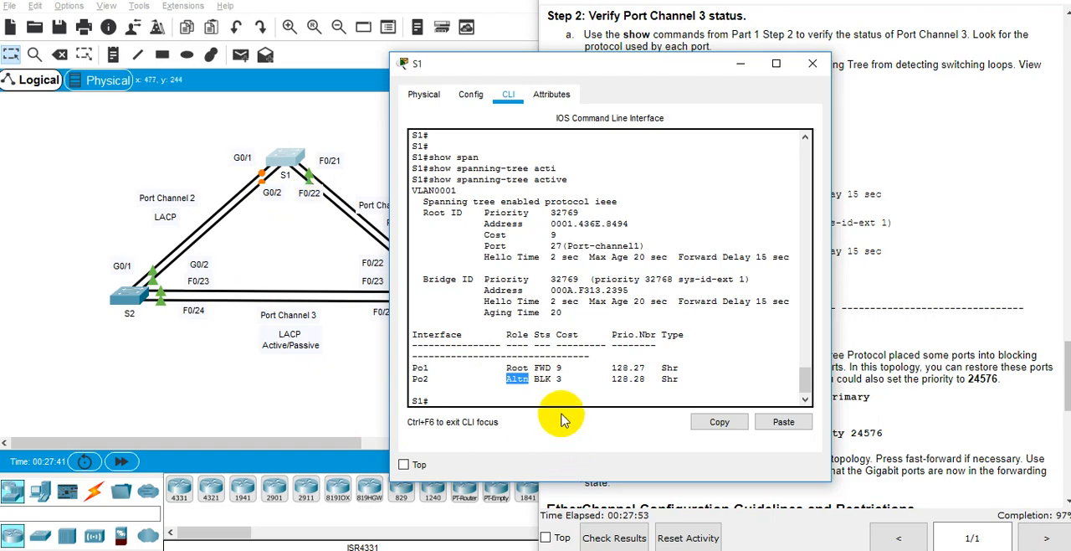
{"action": "double_click", "coordinate": [542, 378]}
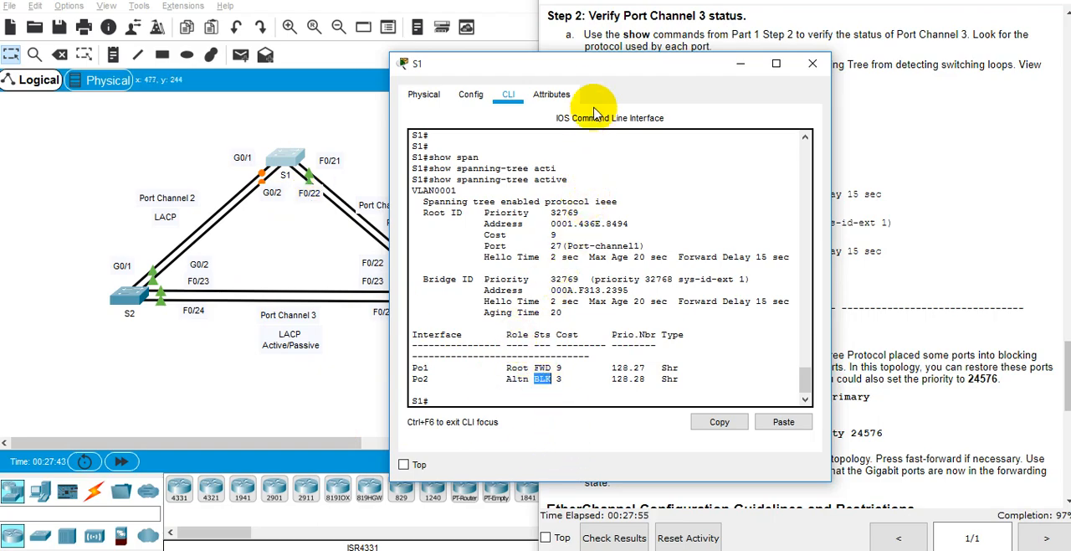
{"action": "left_click_drag", "start_coordinate": [522, 74], "coordinate": [255, 80]}
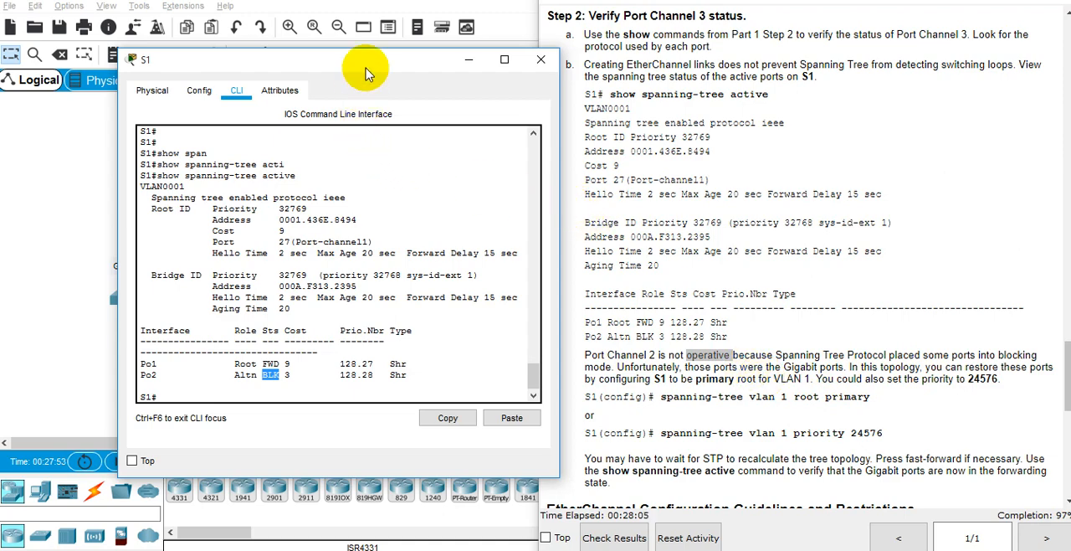
{"action": "left_click_drag", "start_coordinate": [360, 64], "coordinate": [510, 109]}
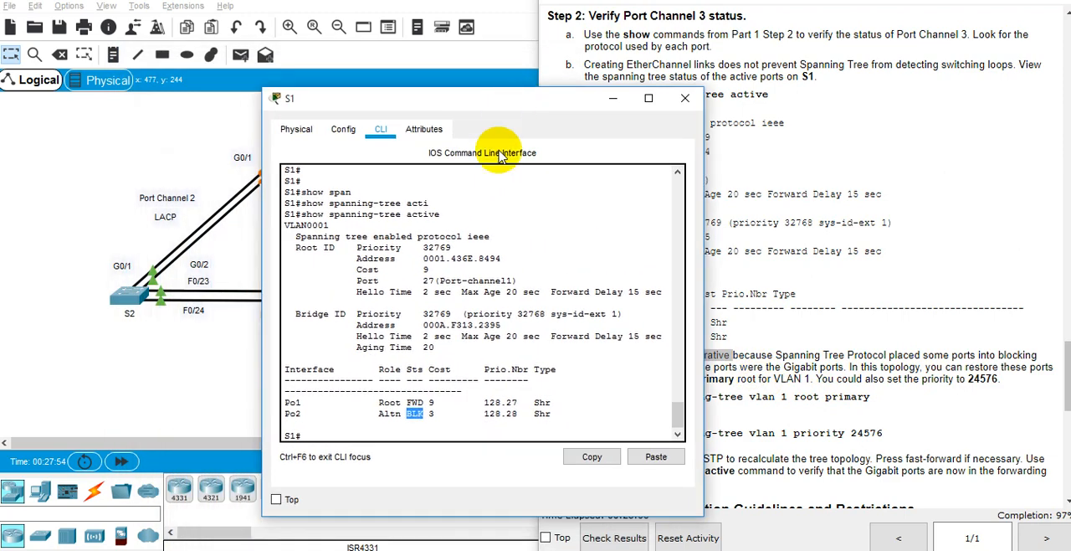
{"action": "triple_click", "coordinate": [415, 415]}
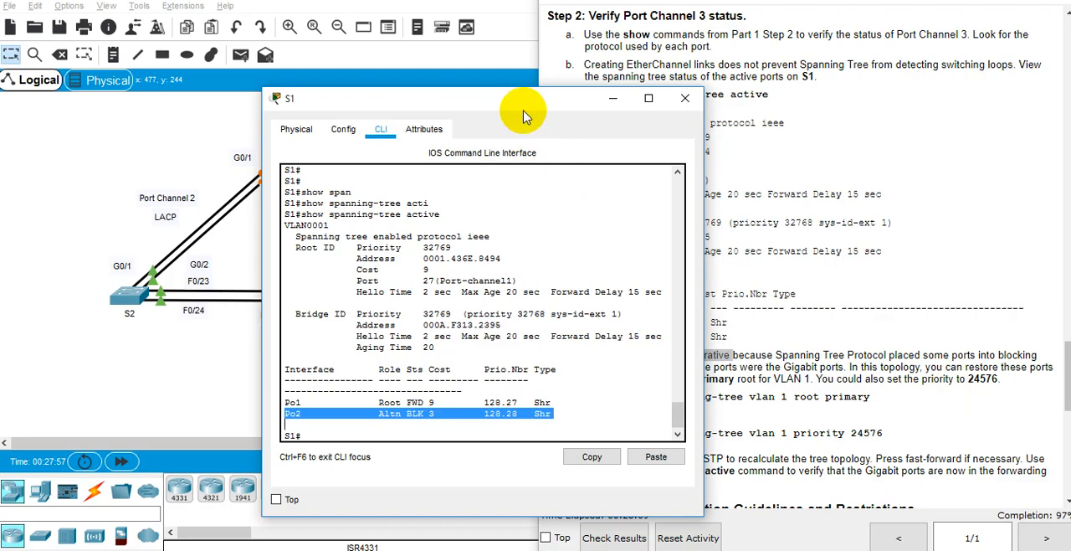
{"action": "left_click_drag", "start_coordinate": [509, 105], "coordinate": [374, 70]}
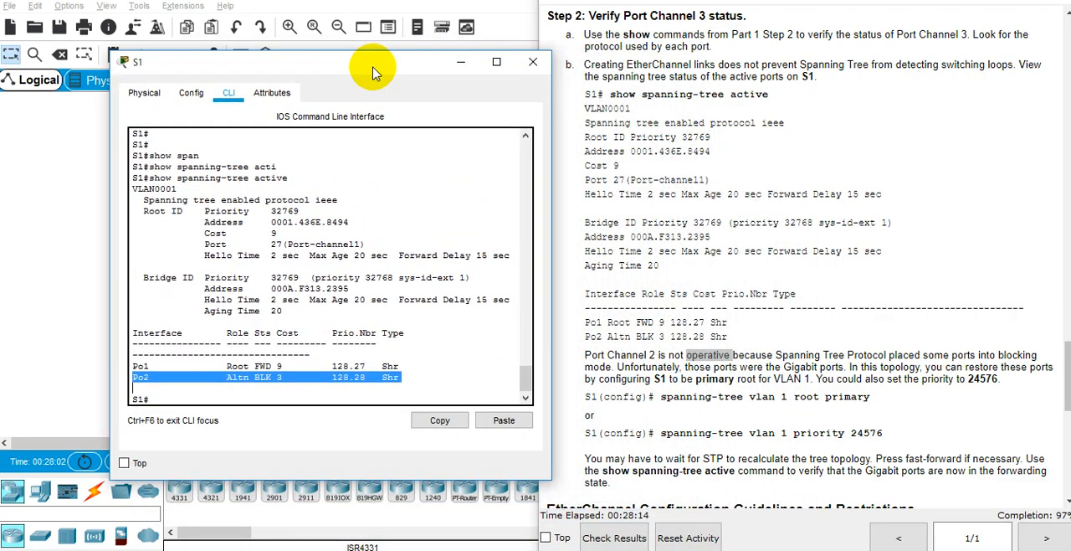
Step: Enter global configuration mode on S1 and make it the primary root for VLAN 1 with spanning-tree vlan 1 root primary
{"action": "left_click", "coordinate": [420, 256]}
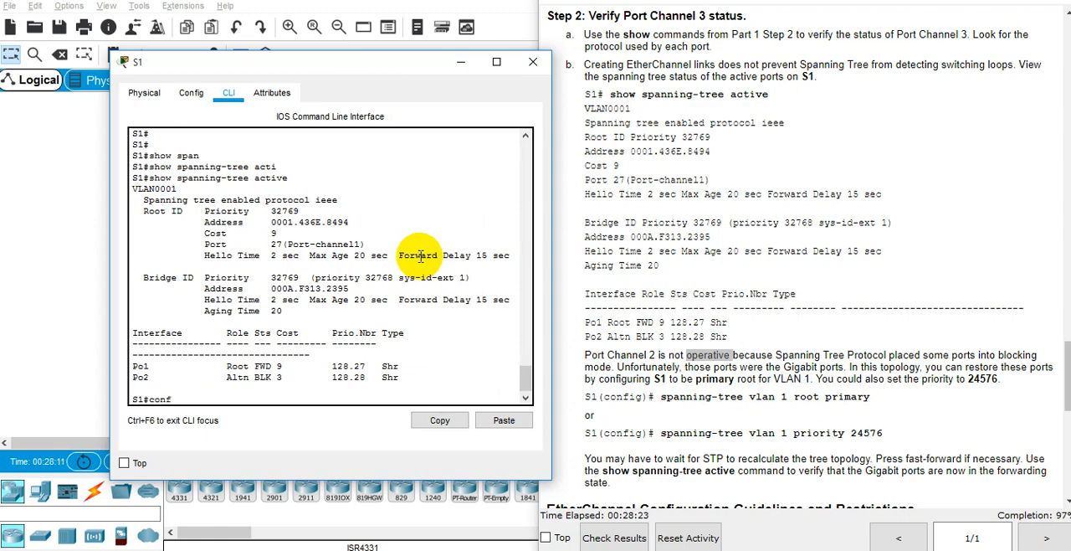
{"action": "type", "text": "conf ter"}
{"action": "key", "text": "Tab"}
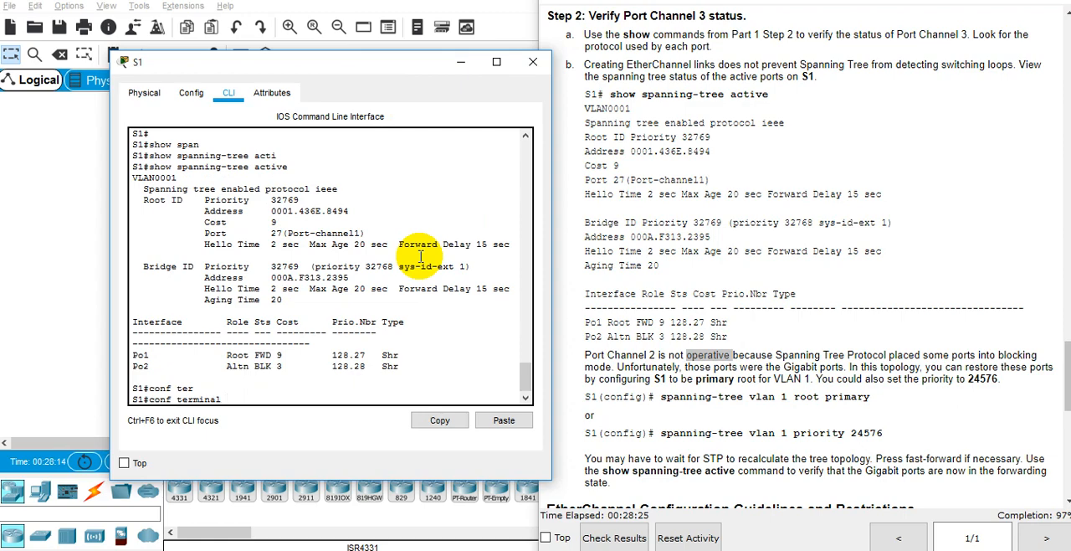
{"action": "key", "text": "Return"}
{"action": "type", "text": "span"}
{"action": "key", "text": "Tab"}
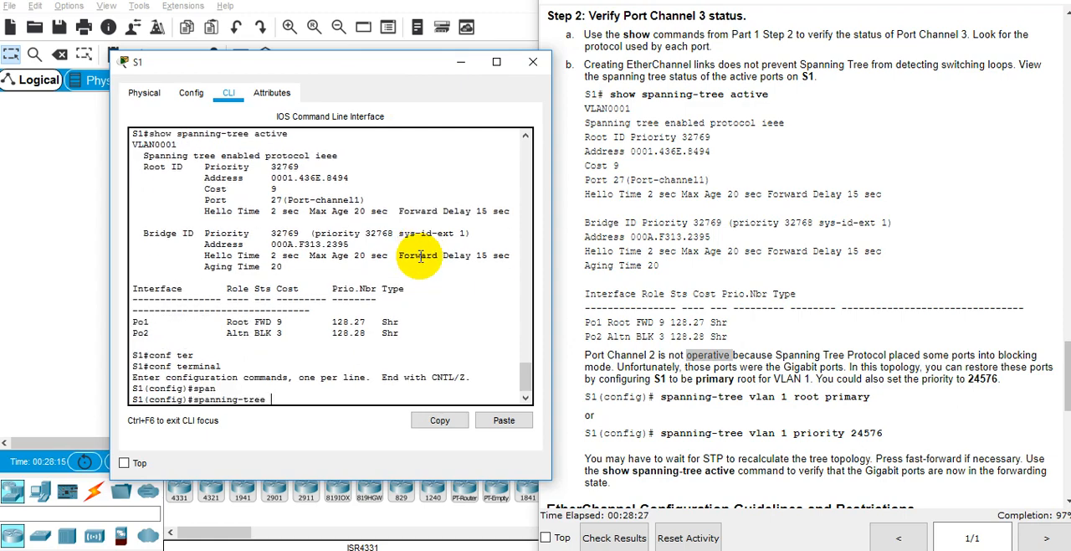
{"action": "type", "text": "vlan 1 ro"}
{"action": "key", "text": "Tab"}
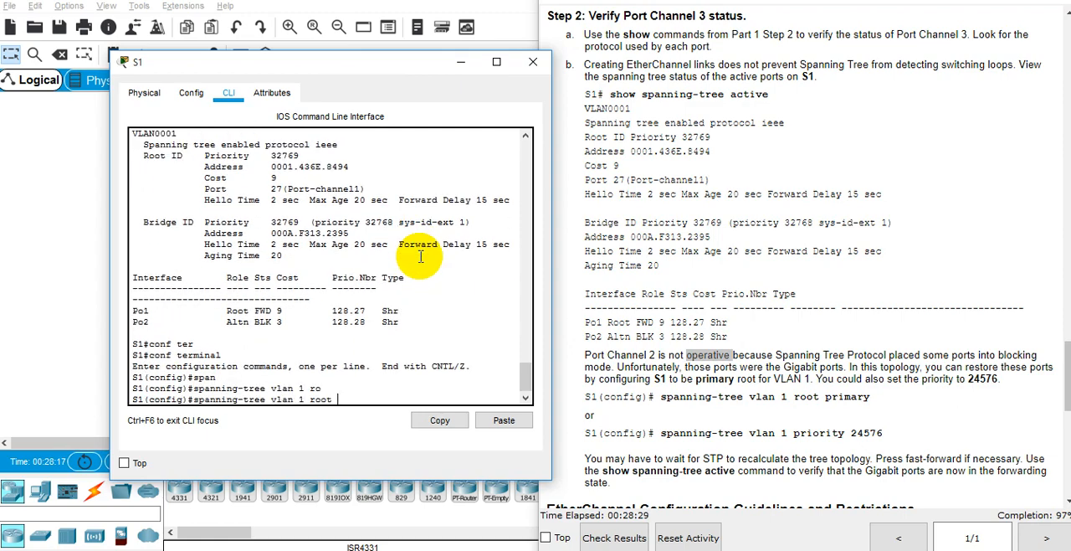
{"action": "type", "text": "pri"}
{"action": "key", "text": "Tab"}
{"action": "key", "text": "Return"}
{"action": "key", "text": "Return"}
{"action": "key", "text": "Return"}
{"action": "key", "text": "Return"}
{"action": "key", "text": "Return"}
{"action": "key", "text": "Return"}
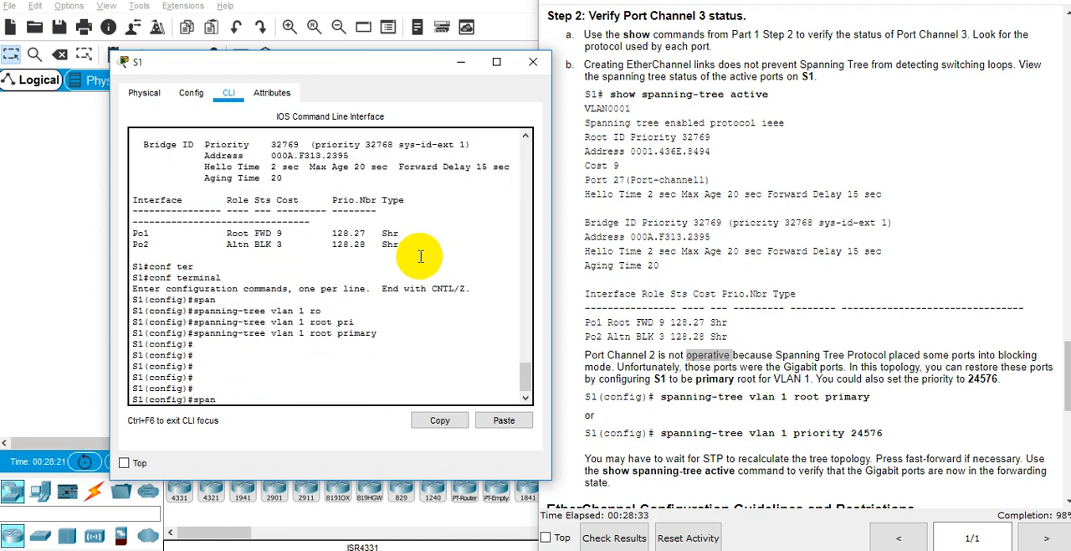
{"action": "type", "text": "span"}
{"action": "key", "text": "Tab"}
{"action": "type", "text": "vlan"}
{"action": "key", "text": "Tab"}
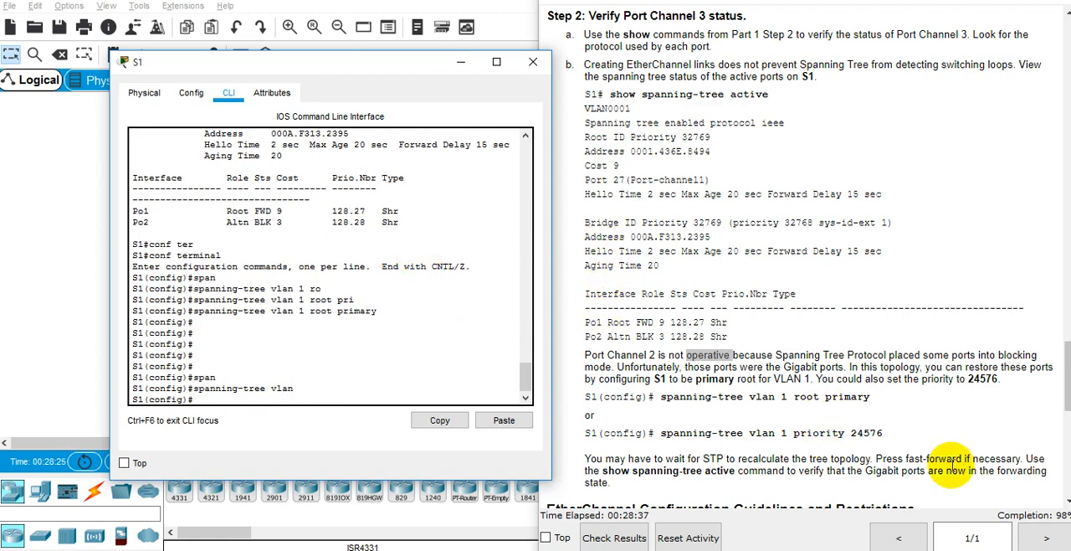
{"action": "double_click", "coordinate": [866, 433]}
{"action": "left_click", "coordinate": [386, 317]}
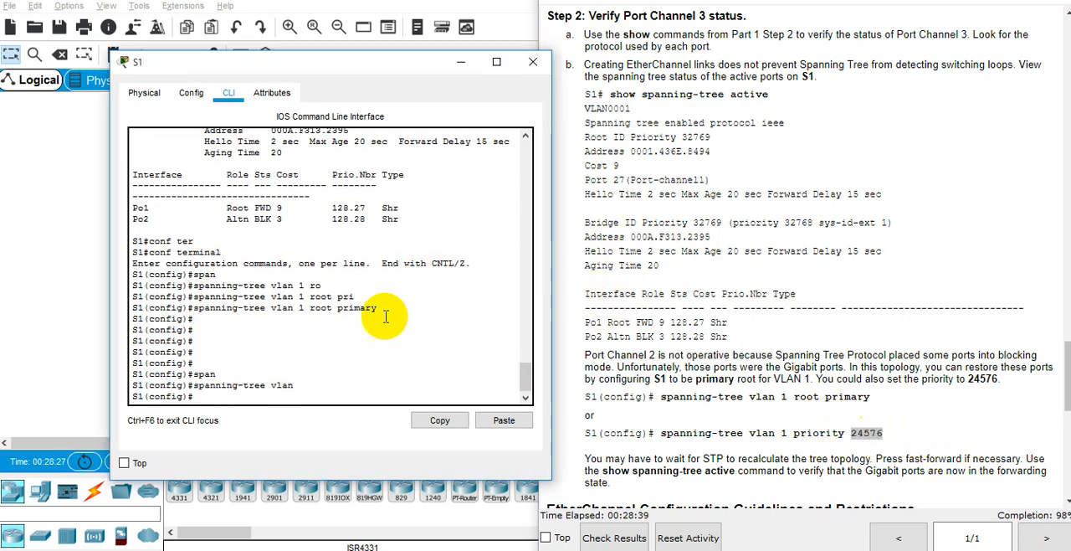
Step: Exit configuration mode on S1 and run show spanning-tree active
{"action": "type", "text": "end"}
{"action": "key", "text": "Return"}
{"action": "type", "text": "show span"}
{"action": "key", "text": "Tab"}
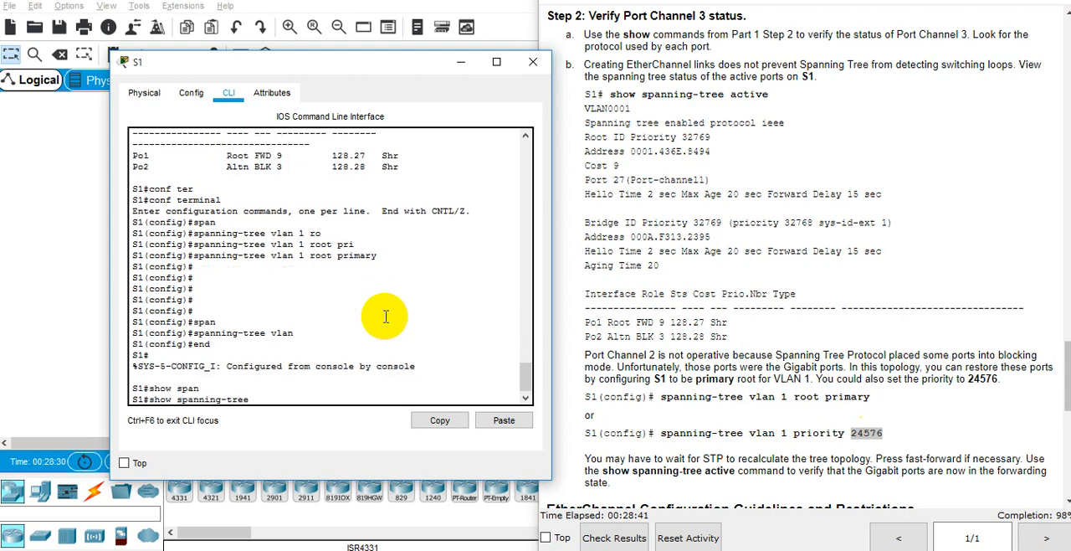
{"action": "type", "text": "ac"}
{"action": "key", "text": "Tab"}
{"action": "key", "text": "Return"}
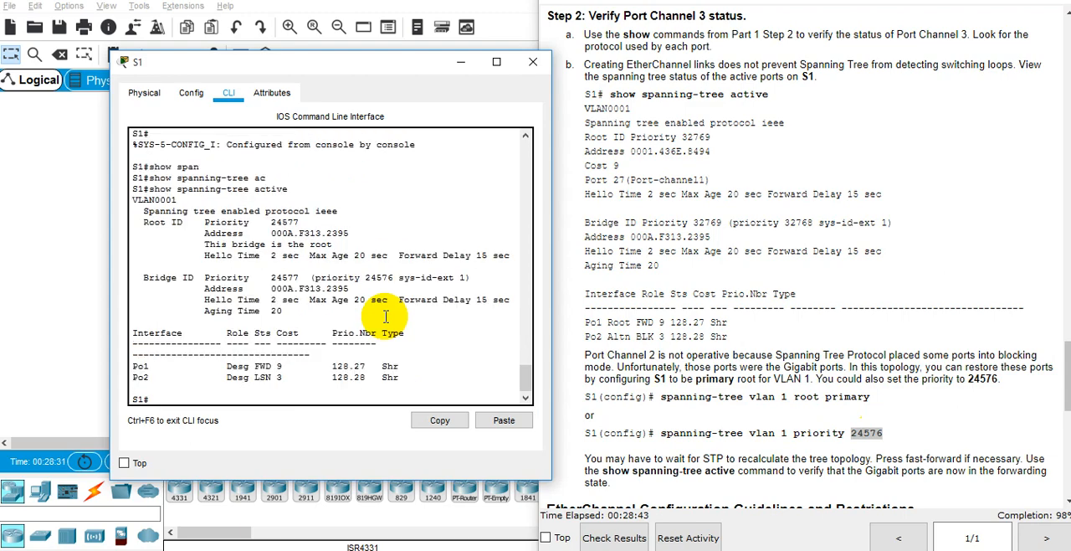
Step: Compare S1's root priority before and after the root primary change, and check whether S1 is reported as the root bridge
{"action": "triple_click", "coordinate": [286, 222]}
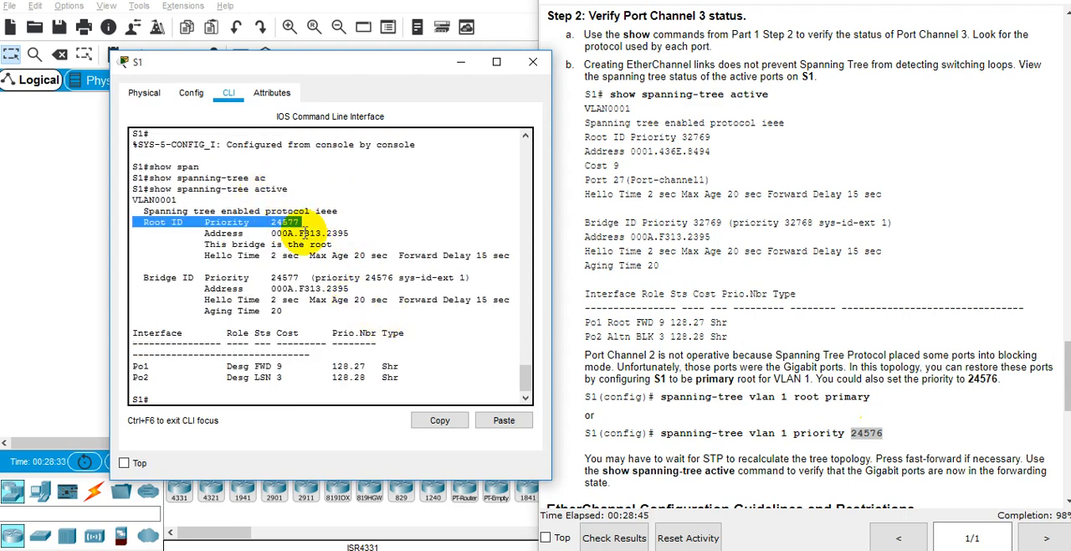
{"action": "double_click", "coordinate": [285, 222]}
{"action": "scroll", "coordinate": [385, 232], "scroll_direction": "up", "scroll_amount": 6}
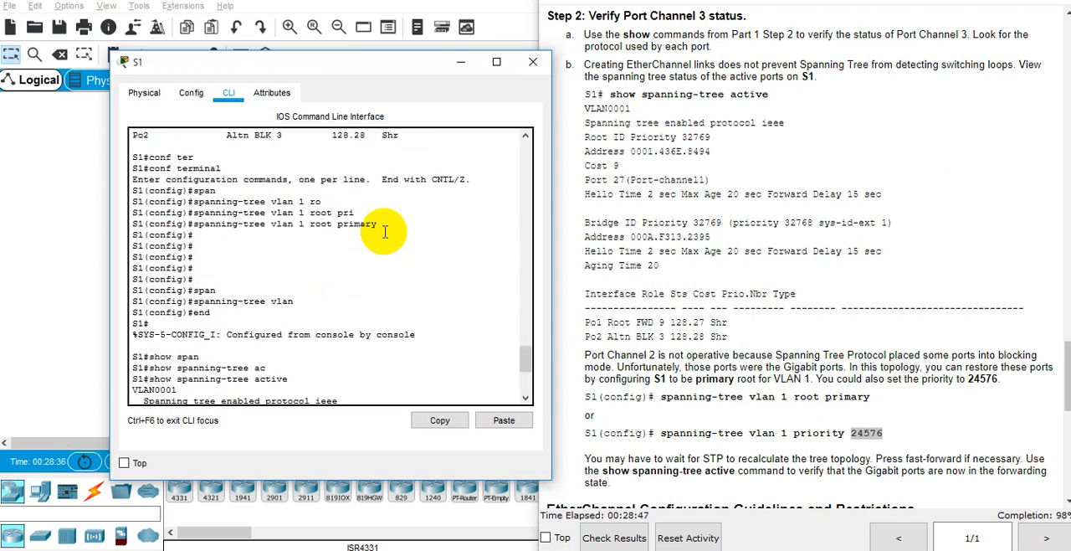
{"action": "scroll", "coordinate": [385, 232], "scroll_direction": "up", "scroll_amount": 7}
{"action": "double_click", "coordinate": [285, 206]}
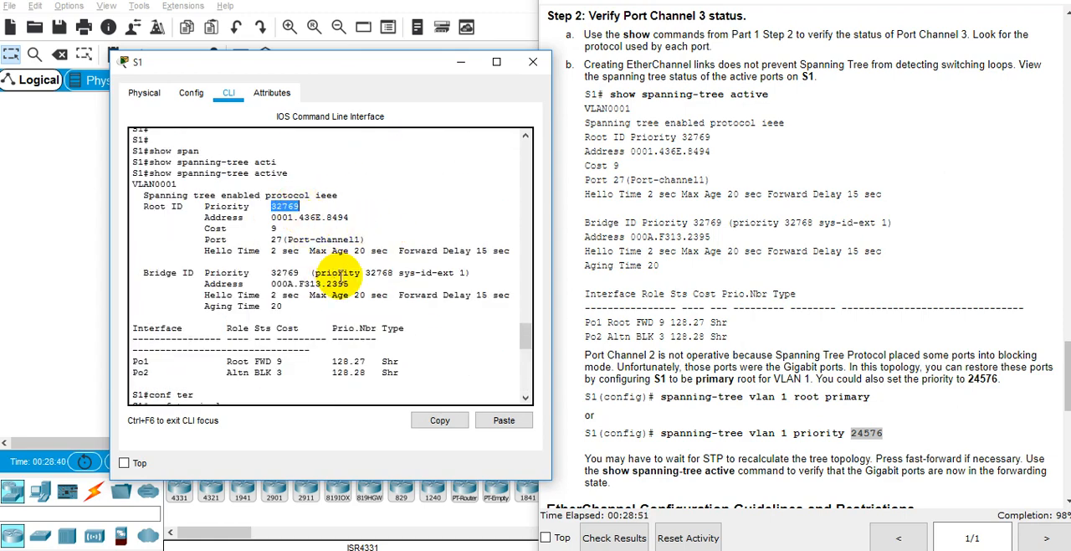
{"action": "scroll", "coordinate": [340, 279], "scroll_direction": "down", "scroll_amount": 12}
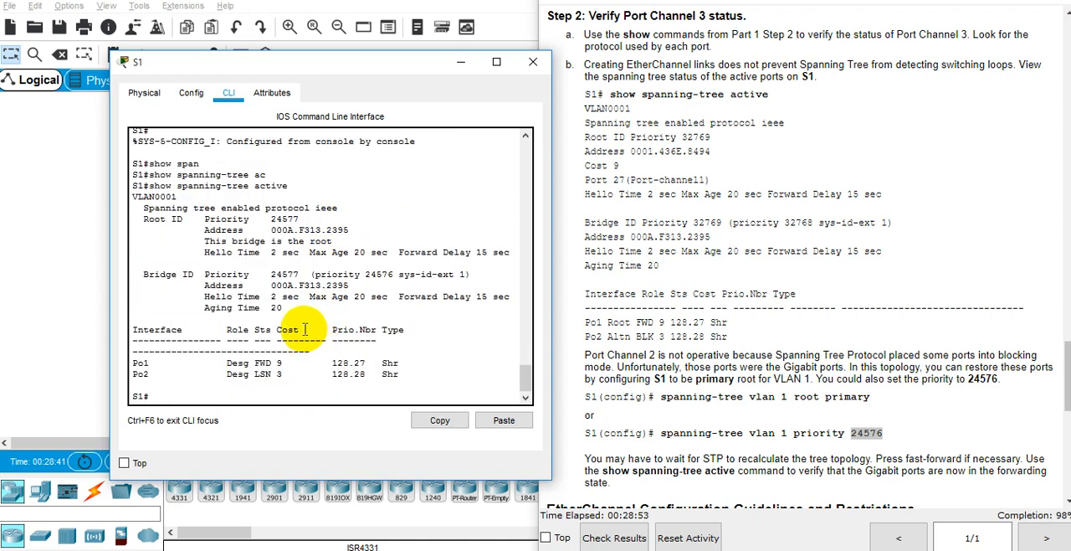
{"action": "double_click", "coordinate": [285, 218]}
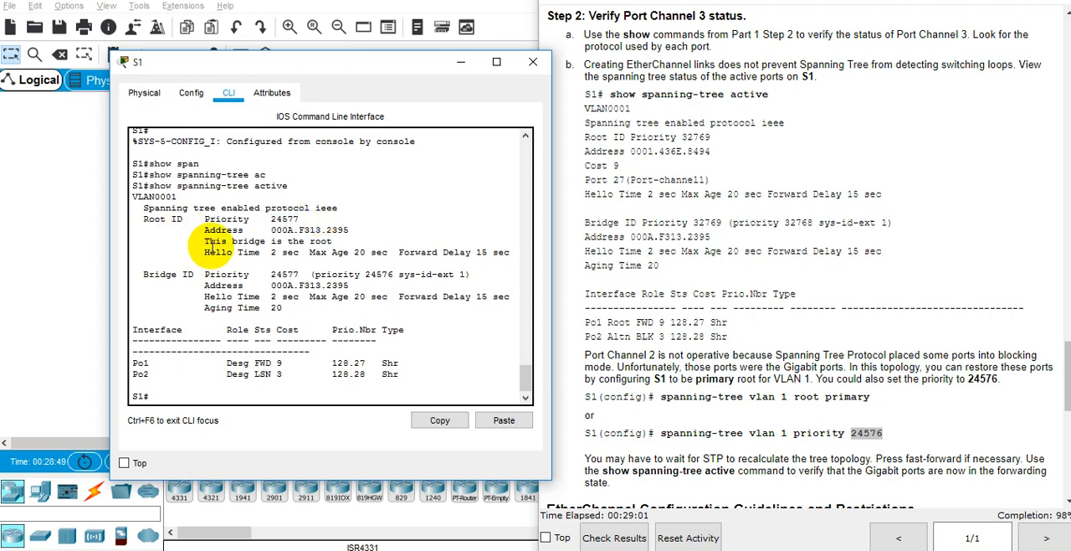
{"action": "left_click_drag", "start_coordinate": [204, 242], "coordinate": [220, 254]}
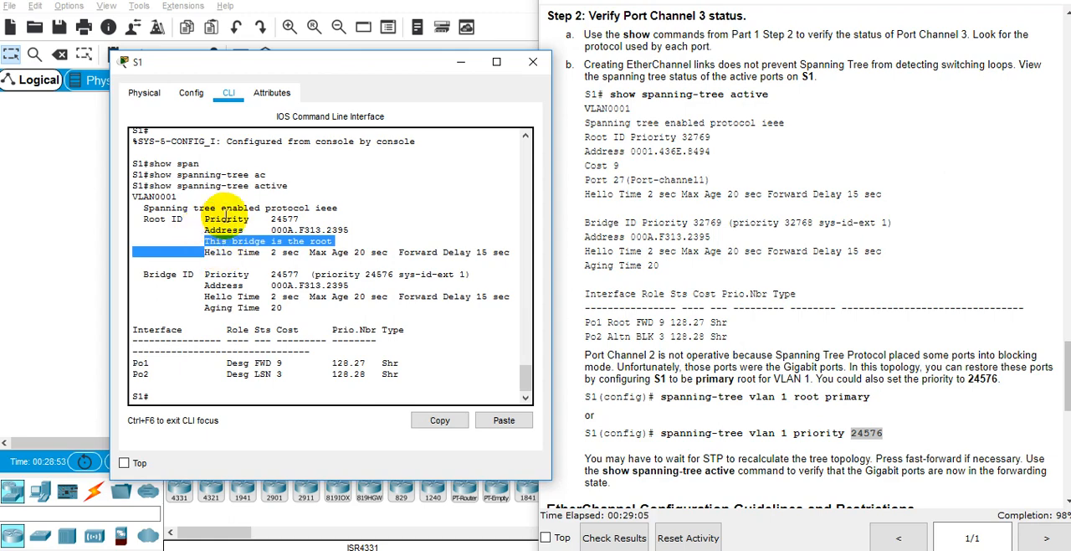
{"action": "double_click", "coordinate": [226, 219]}
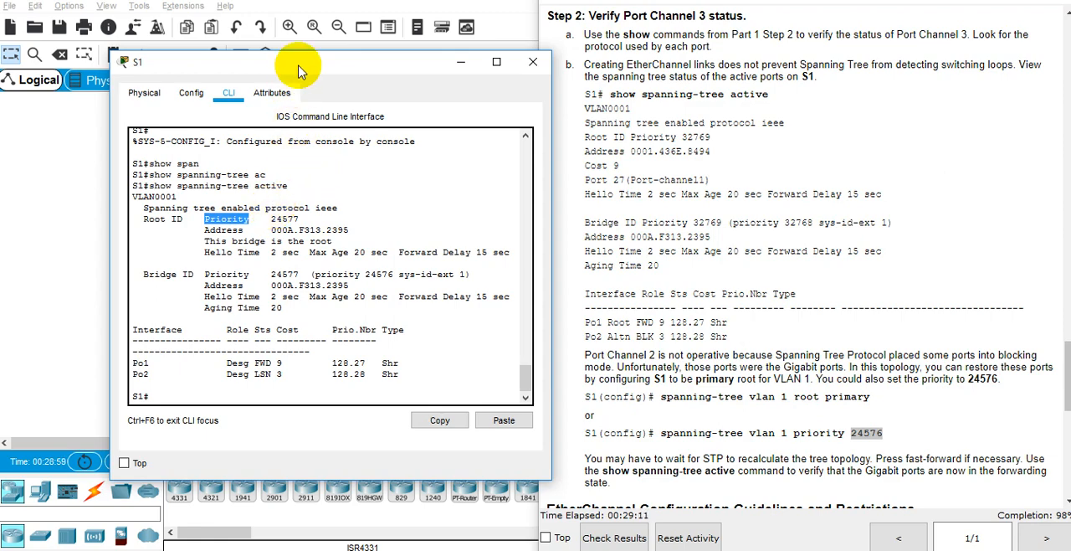
Step: Open the CLI of switch S2 from the topology and run show spanning-tree active
{"action": "left_click_drag", "start_coordinate": [287, 64], "coordinate": [564, 72]}
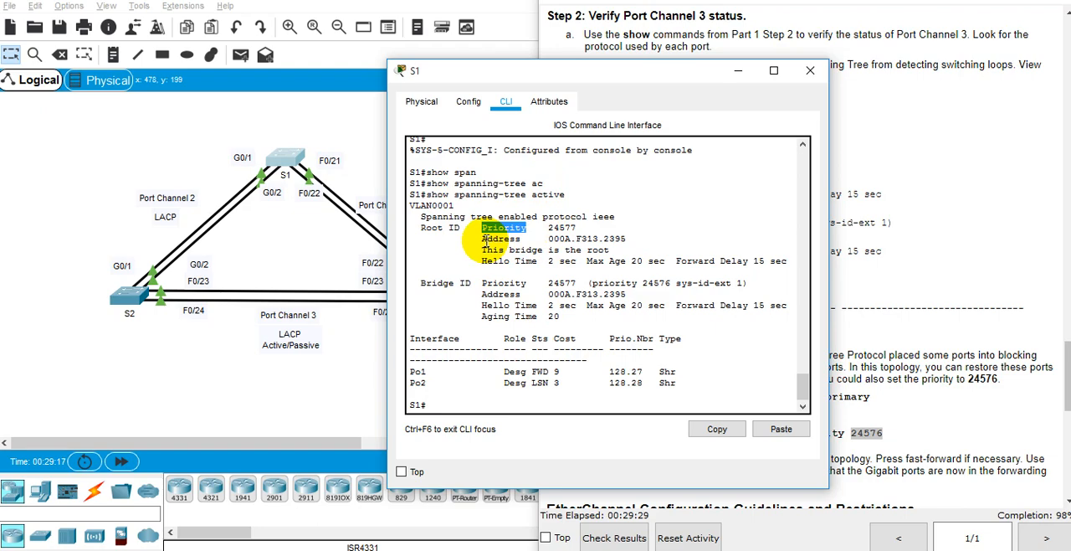
{"action": "left_click", "coordinate": [130, 303]}
{"action": "left_click_drag", "start_coordinate": [371, 41], "coordinate": [653, 44]}
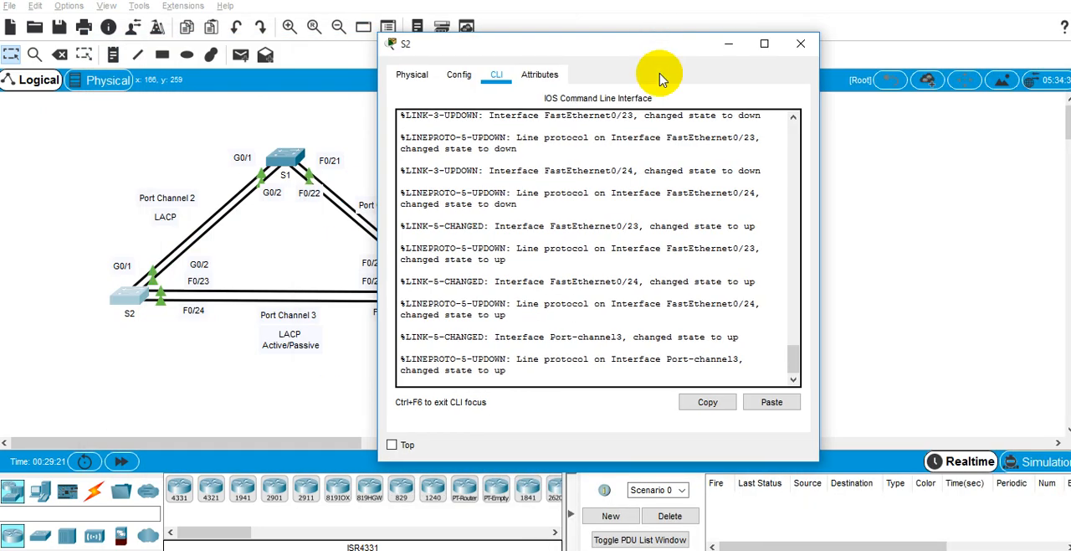
{"action": "left_click_drag", "start_coordinate": [402, 171], "coordinate": [675, 173]}
{"action": "key", "text": "Return"}
{"action": "key", "text": "Return"}
{"action": "key", "text": "Return"}
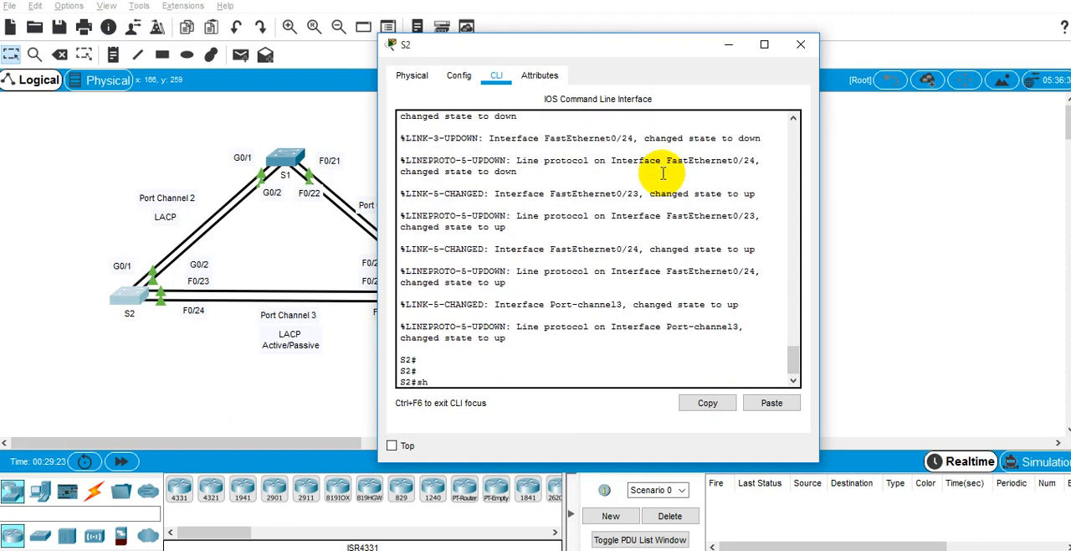
{"action": "type", "text": "show span"}
{"action": "key", "text": "Tab"}
{"action": "type", "text": "acti"}
{"action": "key", "text": "Tab"}
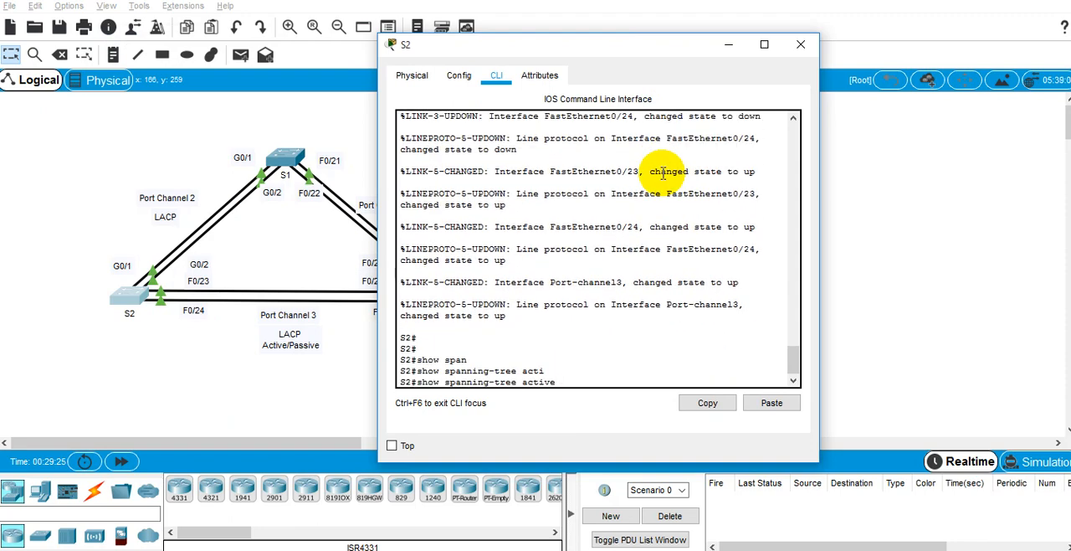
{"action": "key", "text": "Return"}
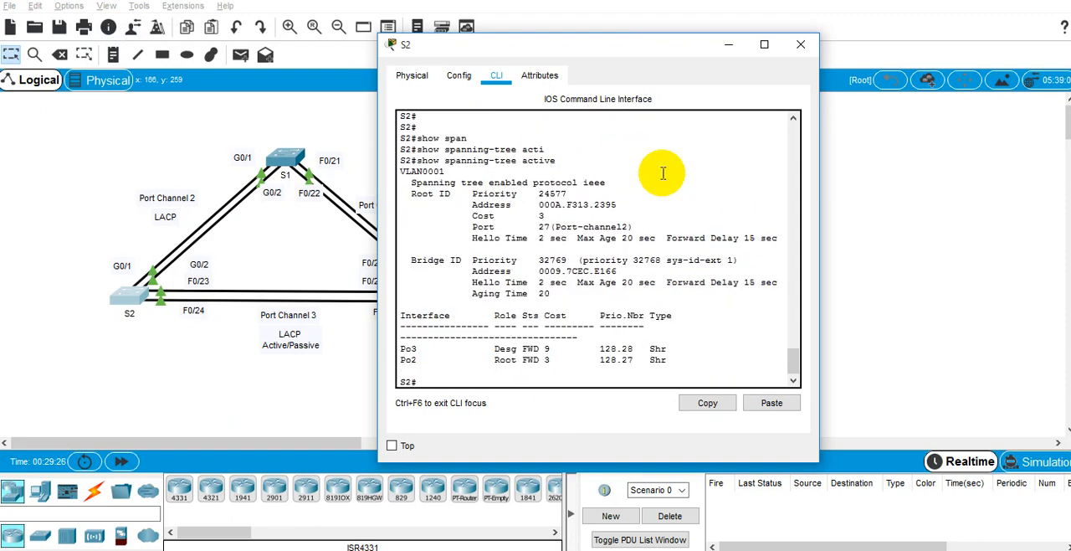
Step: Arrange the S1 and S2 CLI windows side by side and compare the root priority in their spanning-tree outputs
{"action": "triple_click", "coordinate": [554, 193]}
{"action": "left_click_drag", "start_coordinate": [554, 193], "coordinate": [560, 217]}
{"action": "double_click", "coordinate": [553, 194]}
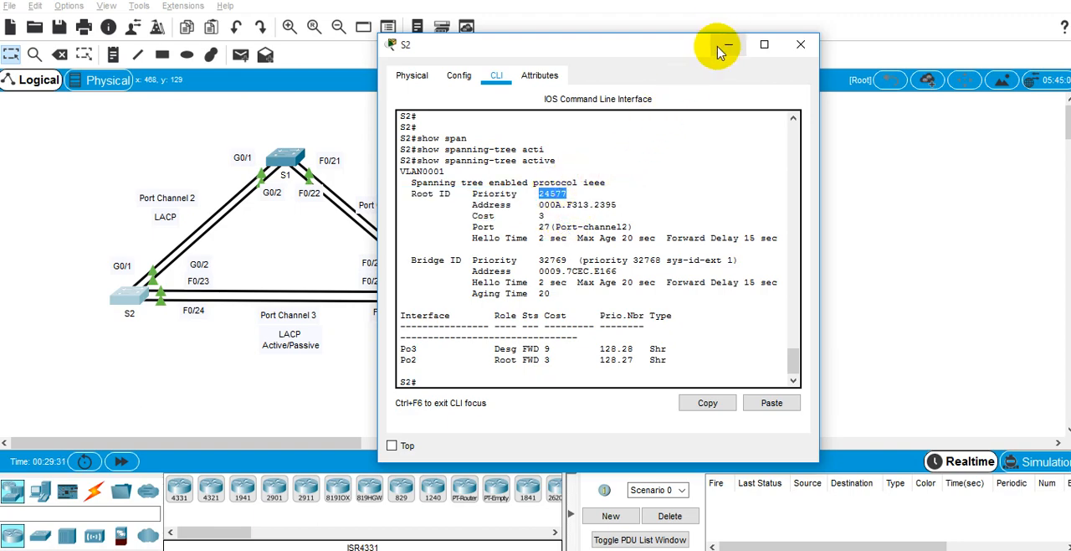
{"action": "key", "text": "alt+Tab"}
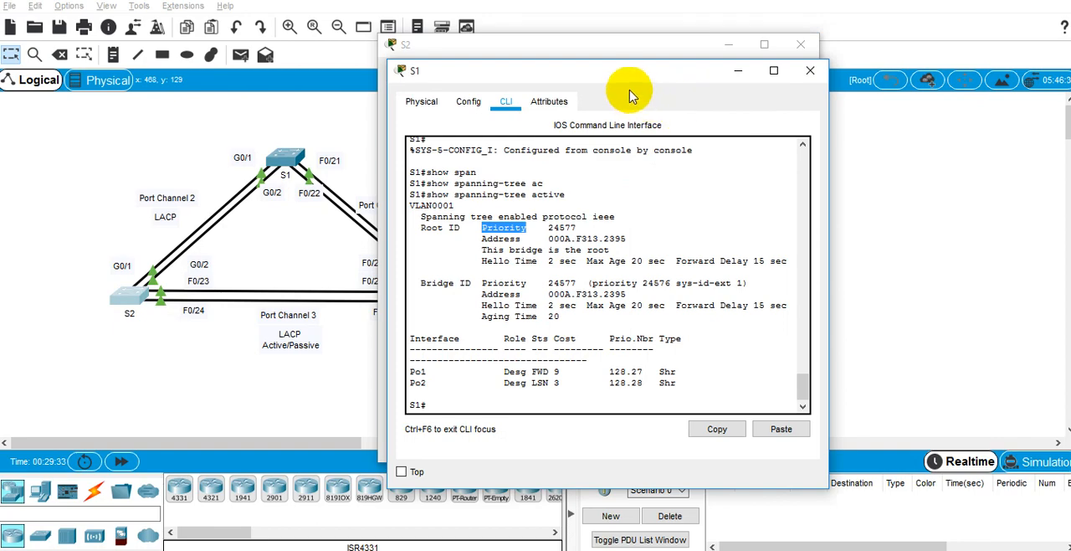
{"action": "left_click_drag", "start_coordinate": [638, 78], "coordinate": [847, 63]}
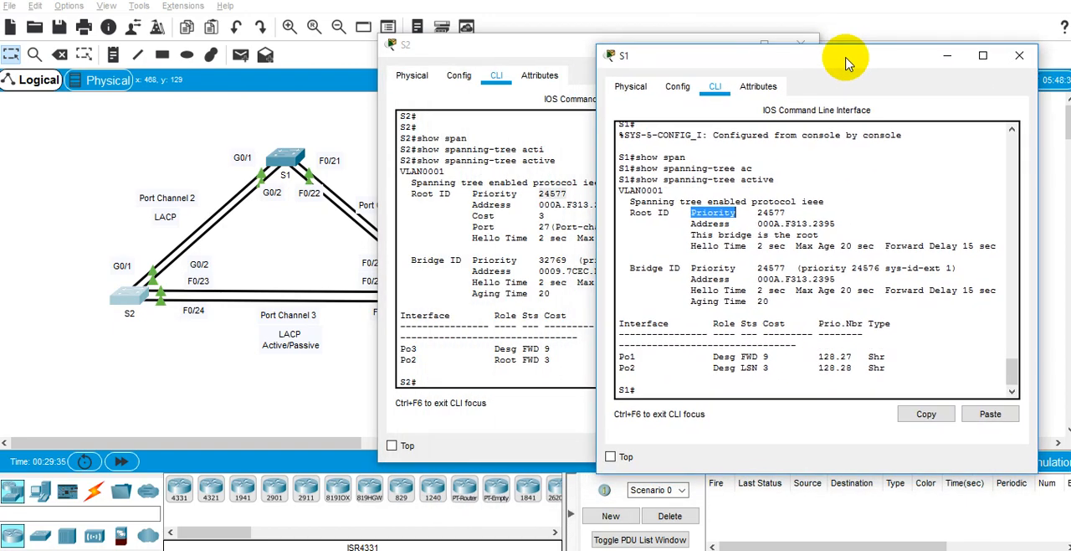
{"action": "double_click", "coordinate": [770, 212]}
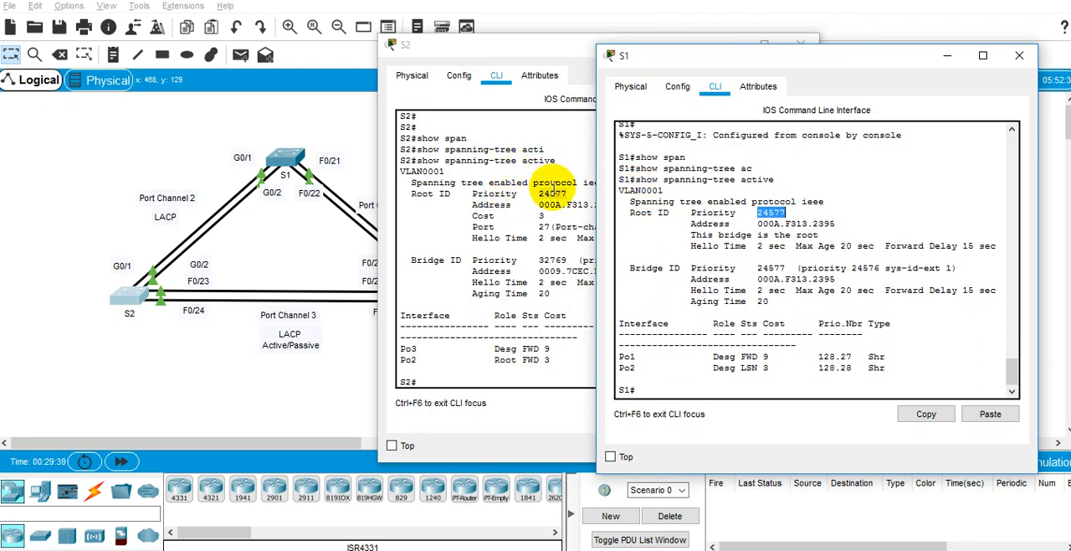
{"action": "left_click", "coordinate": [552, 191]}
{"action": "left_click_drag", "start_coordinate": [695, 50], "coordinate": [569, 81]}
{"action": "double_click", "coordinate": [458, 248]}
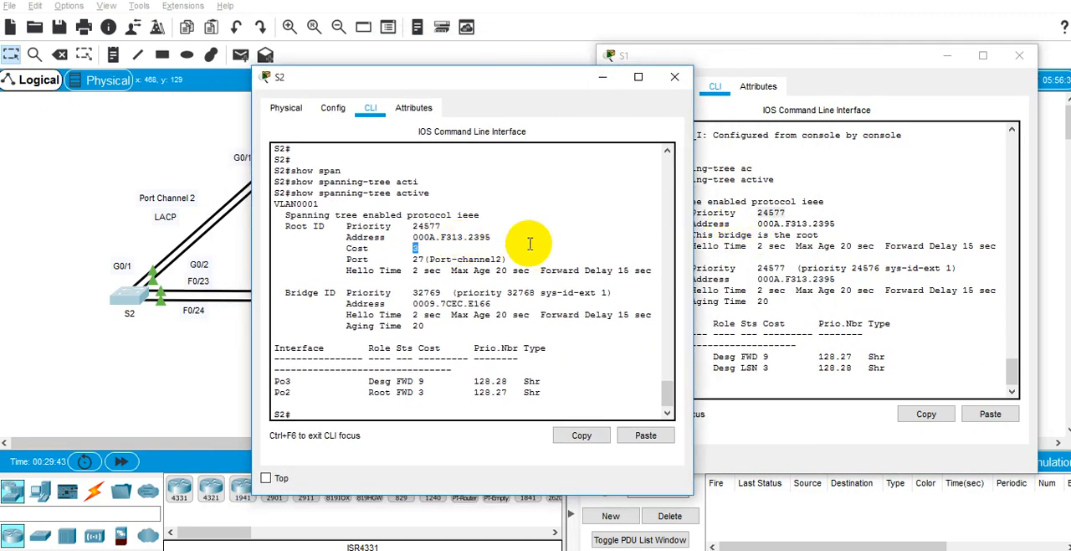
Step: Check the root address and root bridge line on S1, and compare S2's own bridge priority with its root priority
{"action": "left_click", "coordinate": [787, 230]}
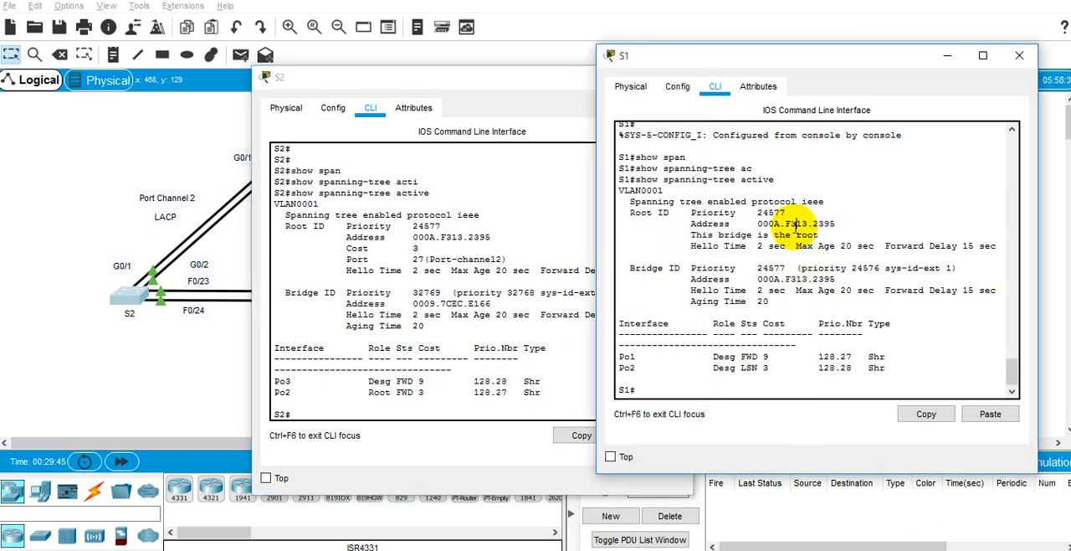
{"action": "double_click", "coordinate": [795, 225]}
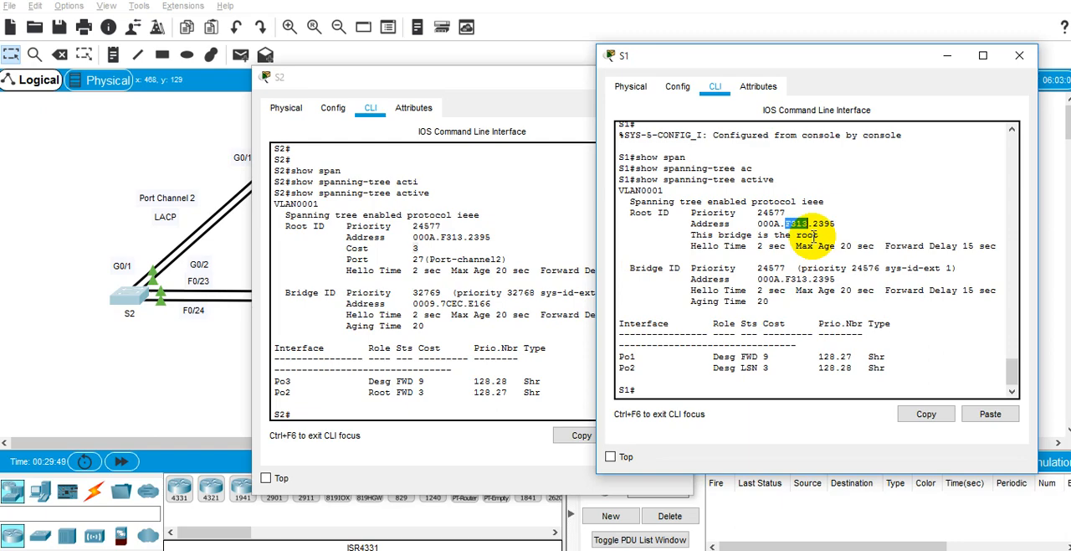
{"action": "left_click", "coordinate": [481, 314]}
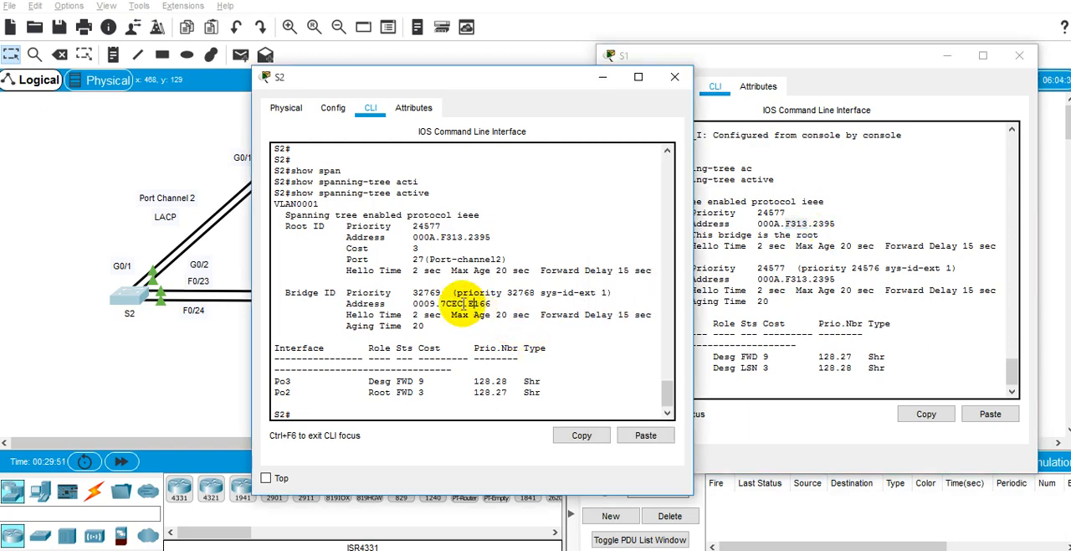
{"action": "double_click", "coordinate": [427, 292]}
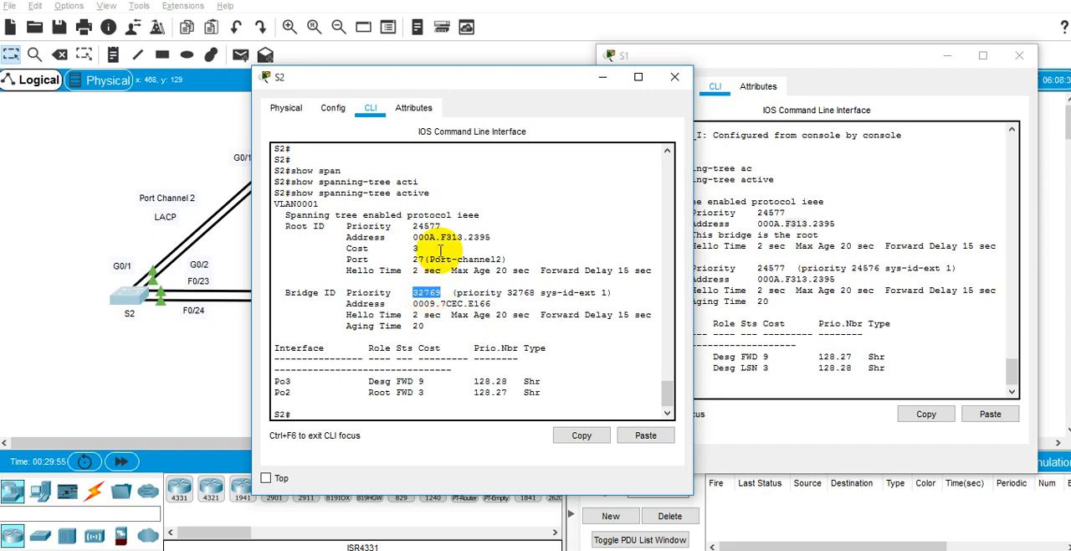
{"action": "double_click", "coordinate": [426, 226]}
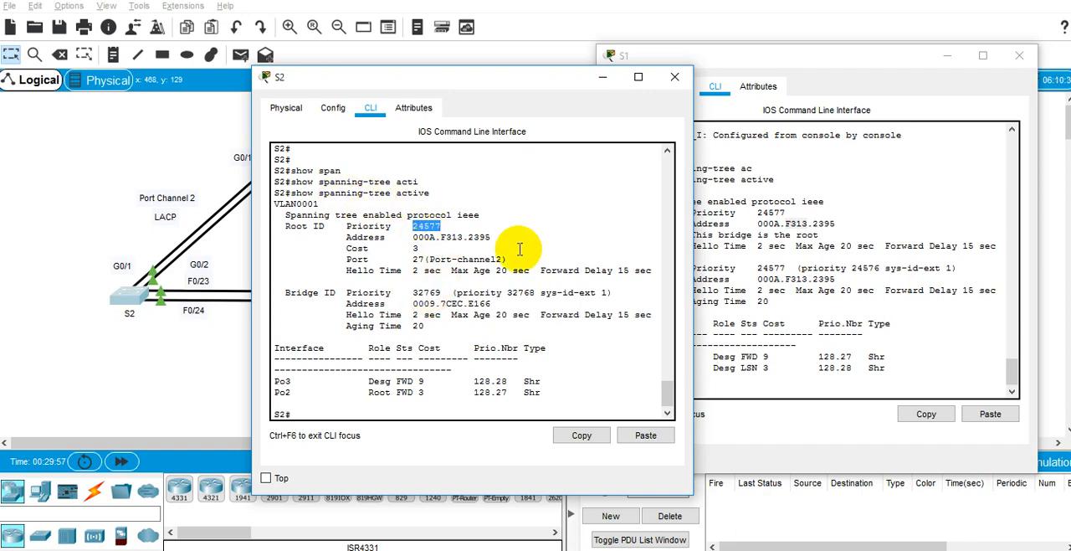
{"action": "double_click", "coordinate": [908, 235]}
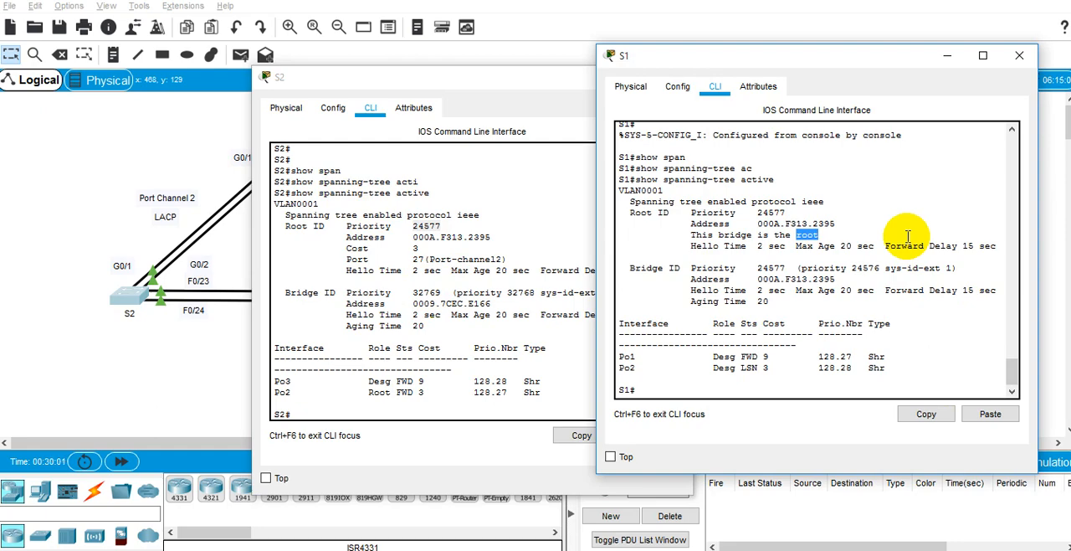
Step: Match the Root ID priority and address in S2's output against those of S1
{"action": "left_click", "coordinate": [397, 243]}
{"action": "left_click_drag", "start_coordinate": [353, 77], "coordinate": [414, 66]}
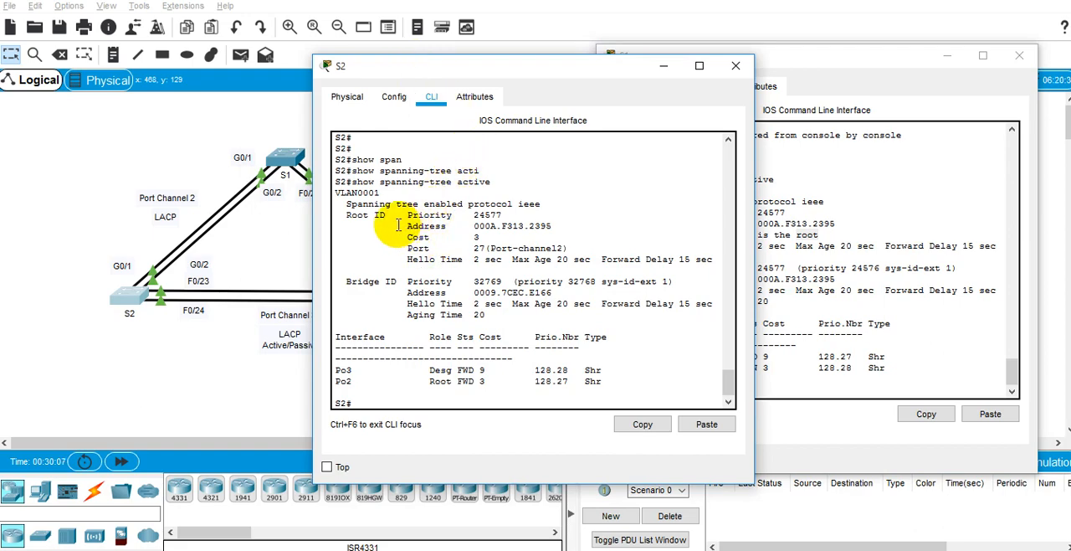
{"action": "left_click_drag", "start_coordinate": [357, 224], "coordinate": [551, 227]}
{"action": "double_click", "coordinate": [488, 214]}
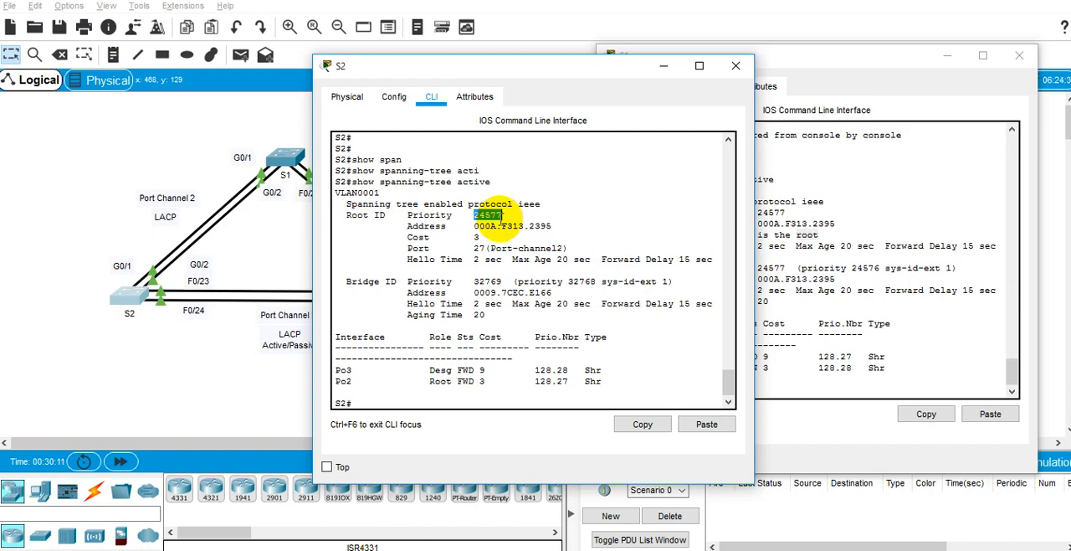
{"action": "left_click", "coordinate": [787, 215]}
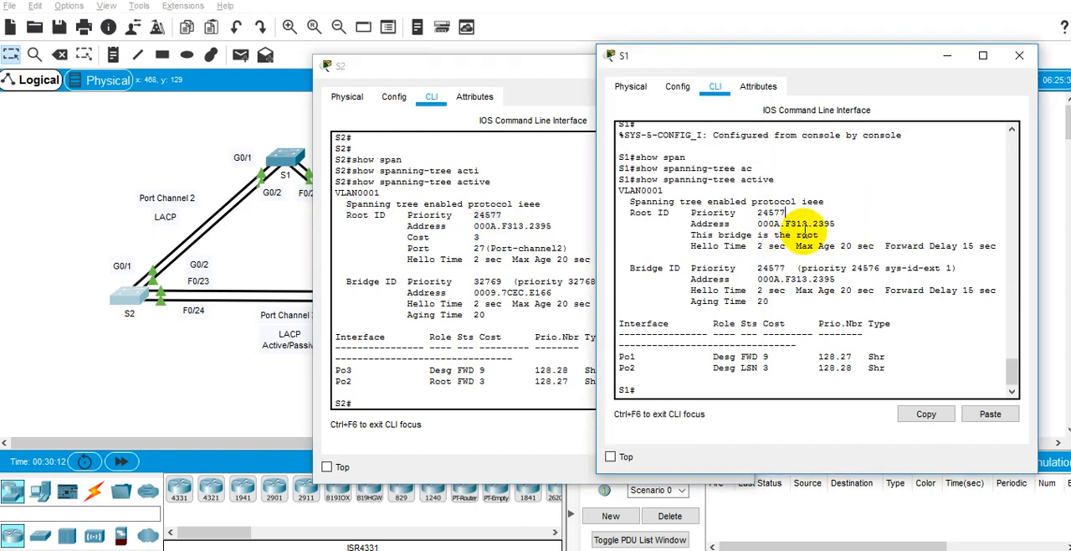
{"action": "left_click", "coordinate": [524, 226]}
{"action": "left_click_drag", "start_coordinate": [473, 226], "coordinate": [643, 222]}
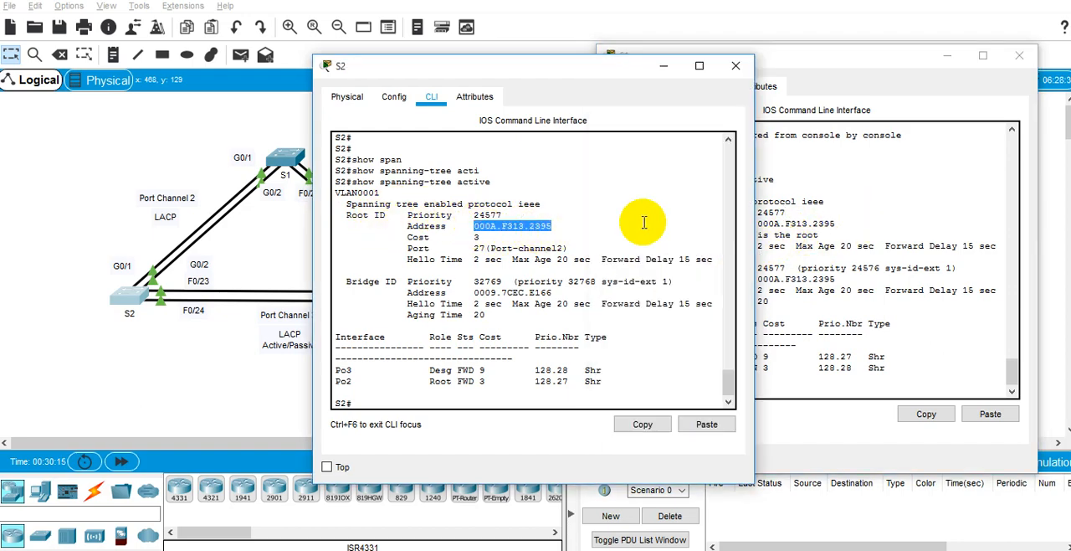
{"action": "left_click", "coordinate": [803, 207]}
Step: Examine S2's root port against the Port Channel 2 link in the topology, and check S2's bridge priority
{"action": "left_click", "coordinate": [512, 249]}
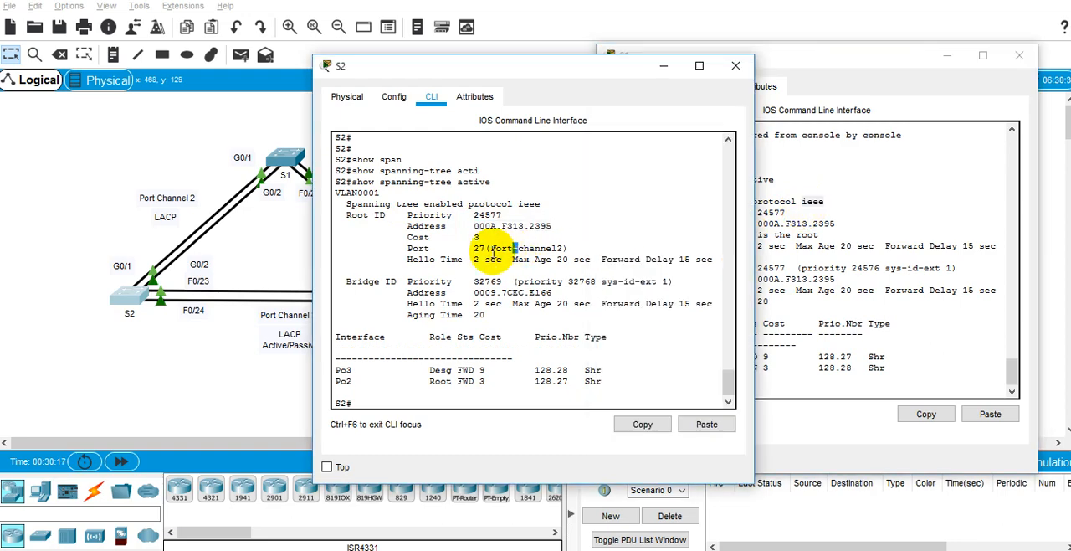
{"action": "left_click_drag", "start_coordinate": [479, 239], "coordinate": [568, 248]}
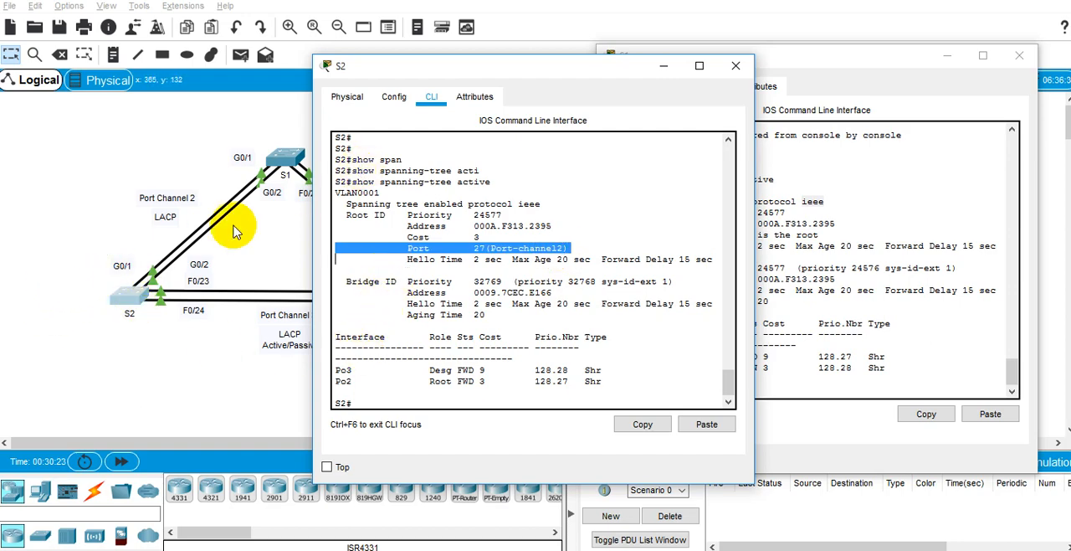
{"action": "double_click", "coordinate": [466, 282]}
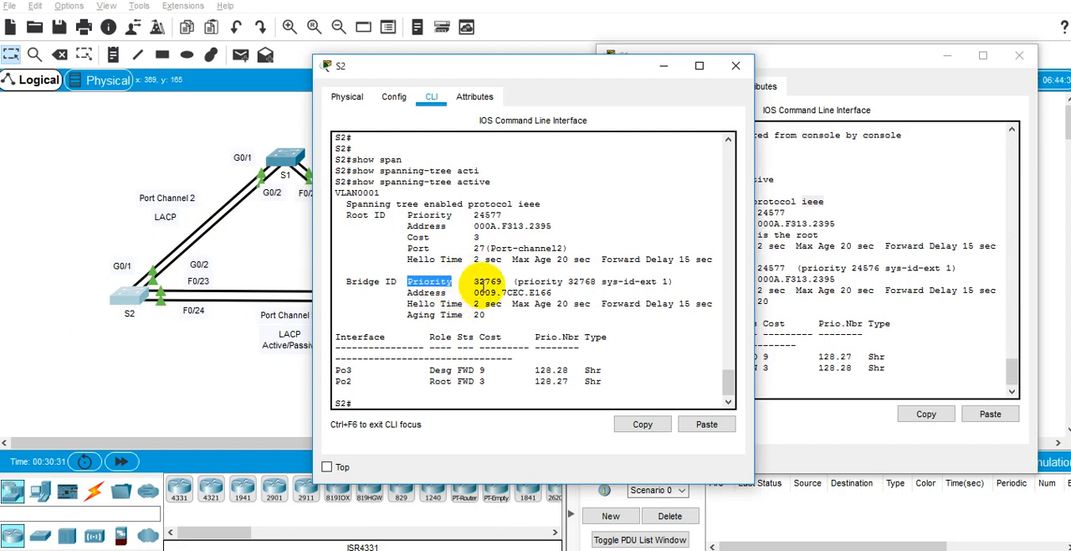
{"action": "double_click", "coordinate": [487, 281]}
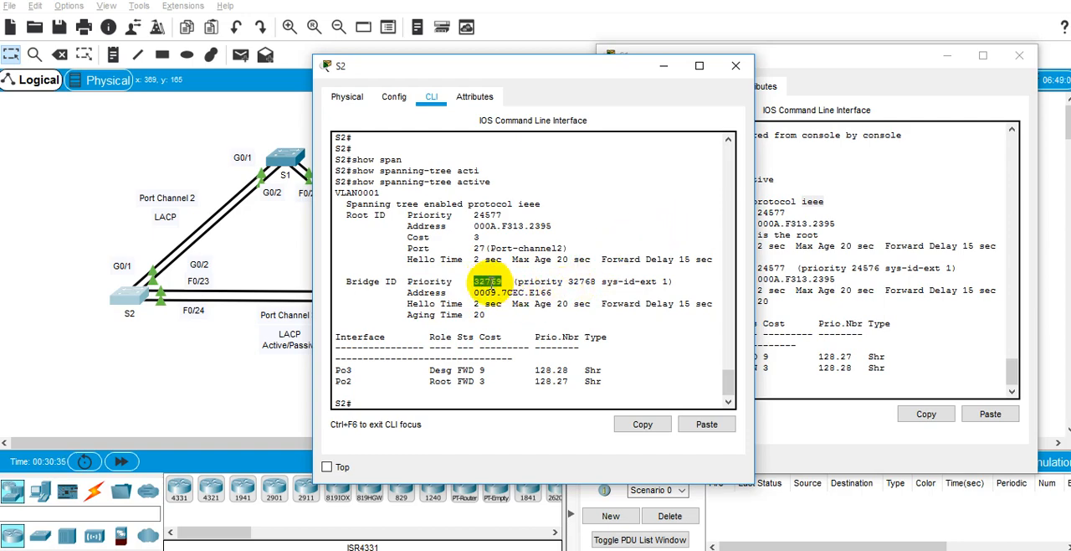
Step: Compare the Bridge ID priority line in S2's spanning-tree output with the one in S1's output
{"action": "triple_click", "coordinate": [488, 283]}
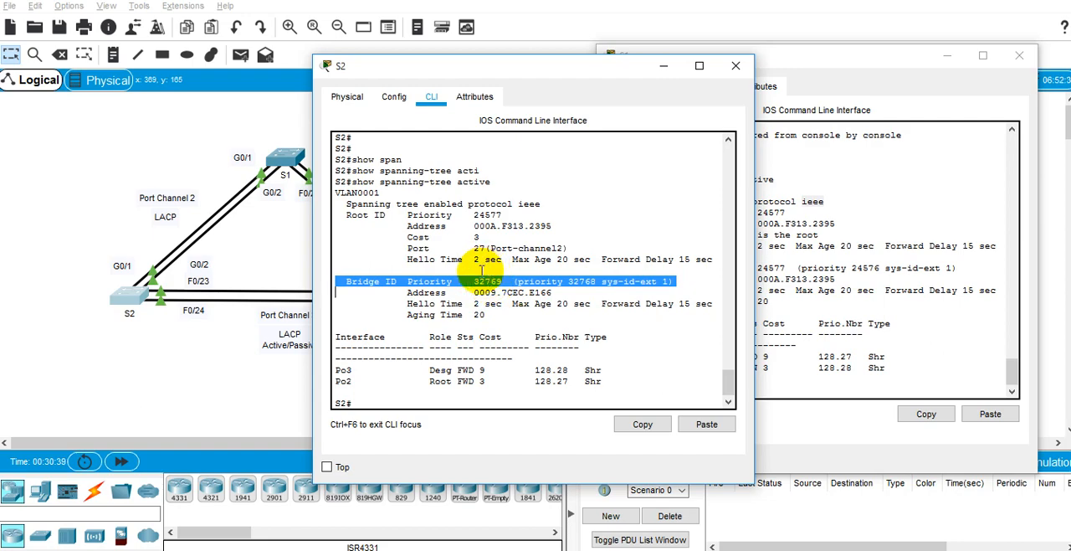
{"action": "left_click", "coordinate": [832, 203]}
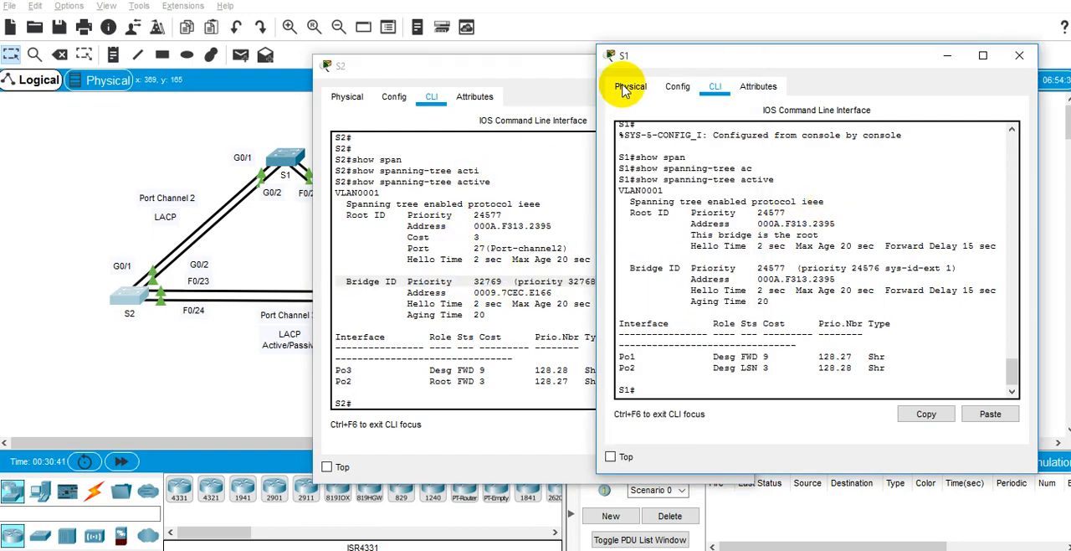
Step: Read the EtherChannel Configuration Guidelines and Restrictions in the PT Activity instructions through item 11, and return to item 1
{"action": "mouse_move", "coordinate": [569, 495]}
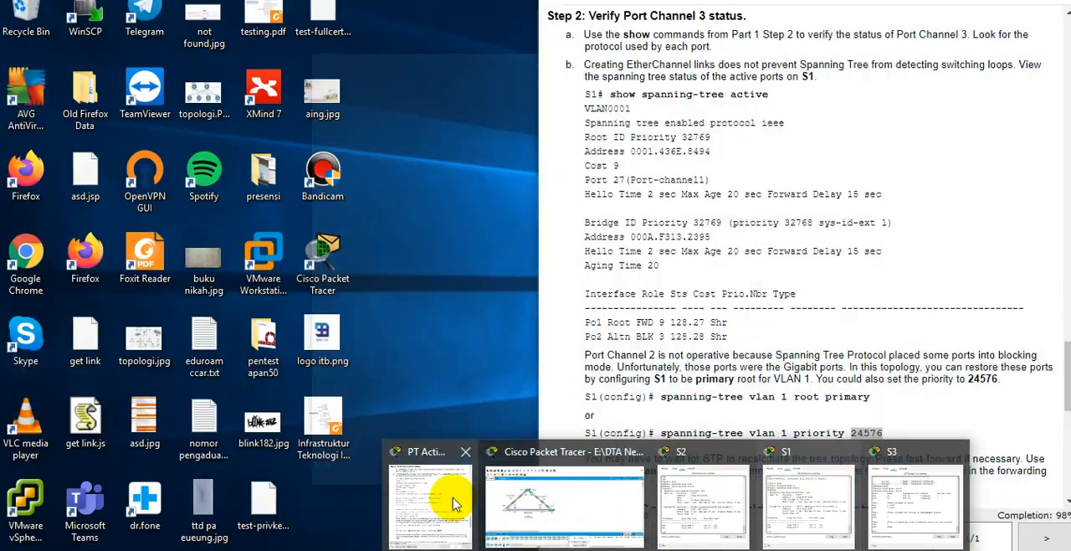
{"action": "left_click", "coordinate": [443, 493]}
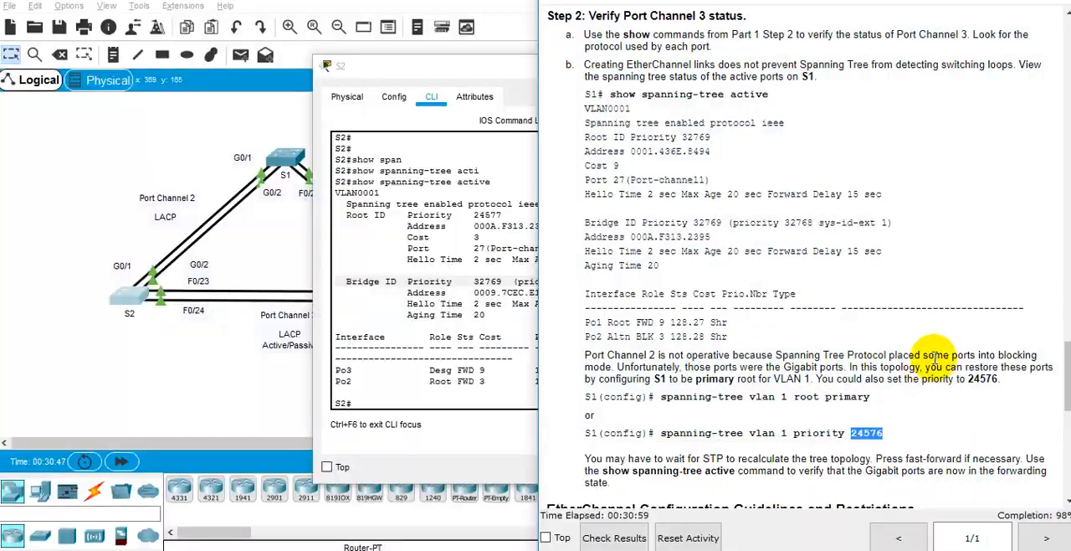
{"action": "scroll", "coordinate": [935, 357], "scroll_direction": "down", "scroll_amount": 4}
{"action": "scroll", "coordinate": [935, 358], "scroll_direction": "down", "scroll_amount": 3}
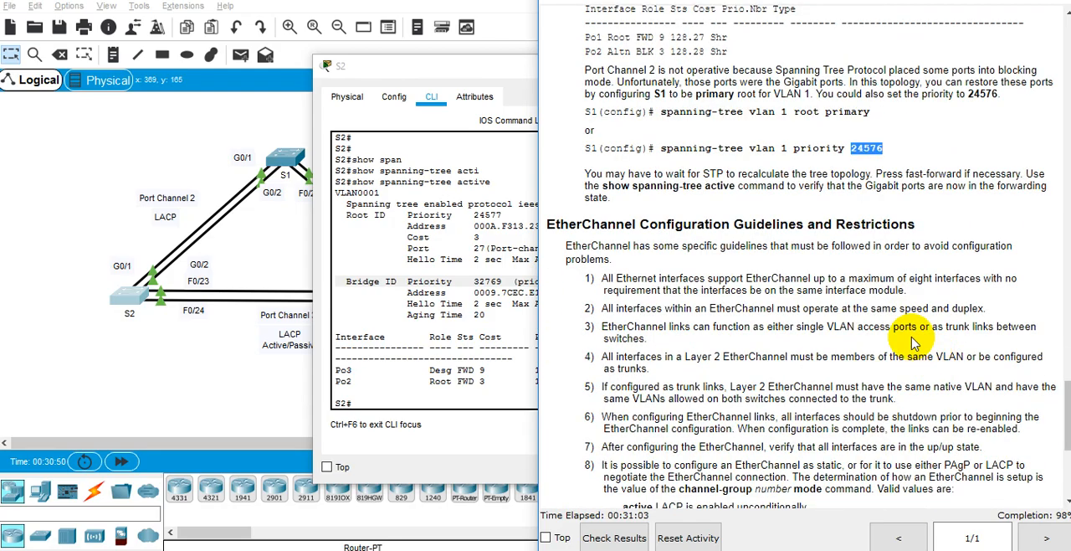
{"action": "scroll", "coordinate": [910, 335], "scroll_direction": "down", "scroll_amount": 3}
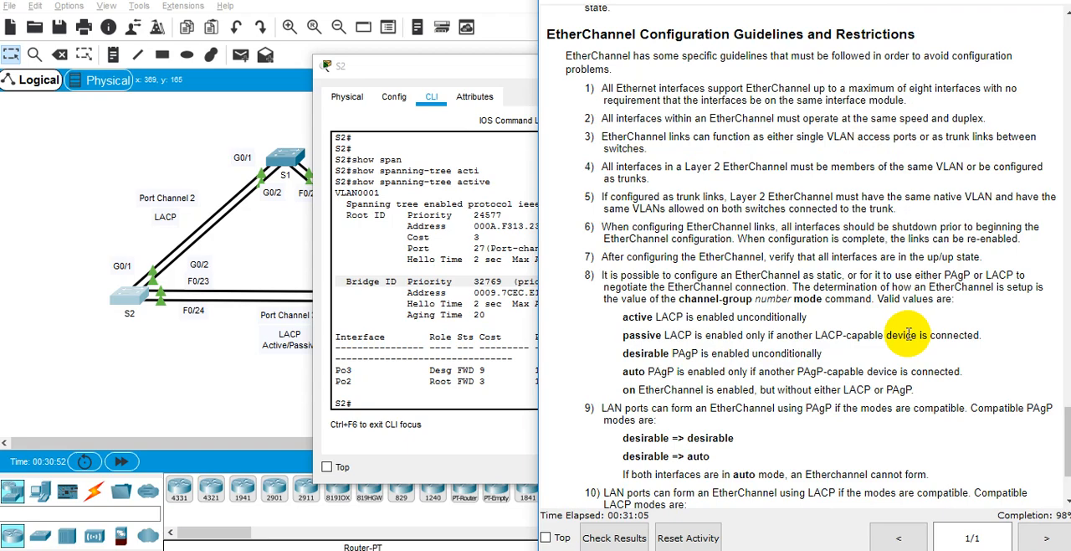
{"action": "scroll", "coordinate": [907, 334], "scroll_direction": "down", "scroll_amount": 2}
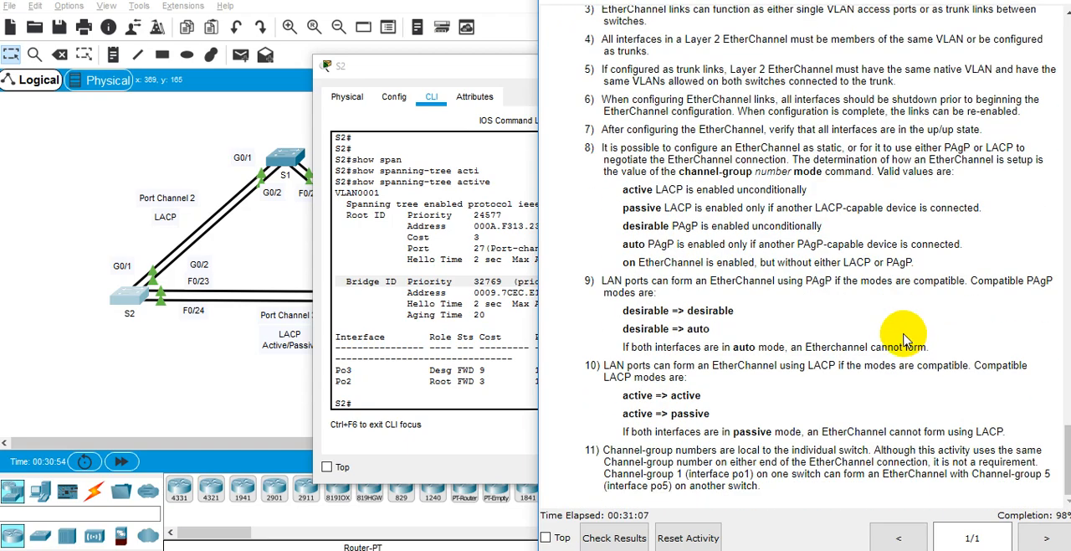
{"action": "scroll", "coordinate": [904, 335], "scroll_direction": "up", "scroll_amount": 3}
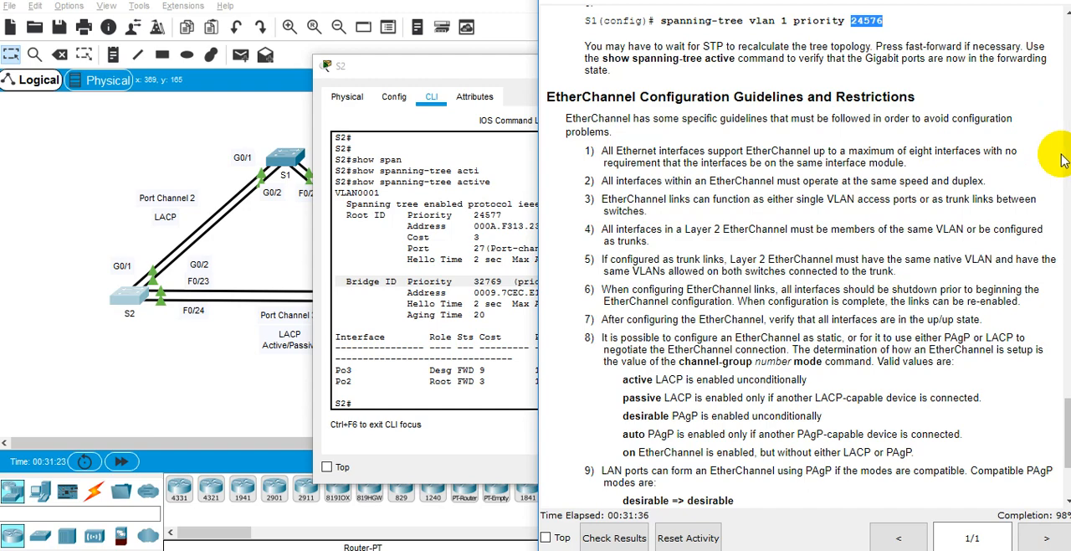
Step: Highlight guideline 1, which covers the maximum number of interfaces an EtherChannel supports
{"action": "left_click", "coordinate": [959, 180]}
{"action": "double_click", "coordinate": [958, 180]}
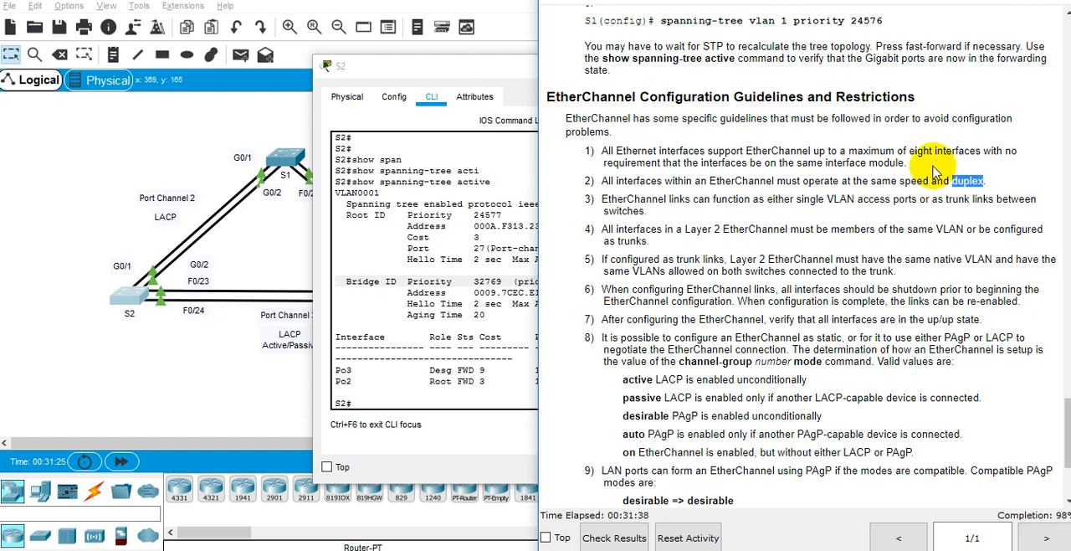
{"action": "triple_click", "coordinate": [935, 172]}
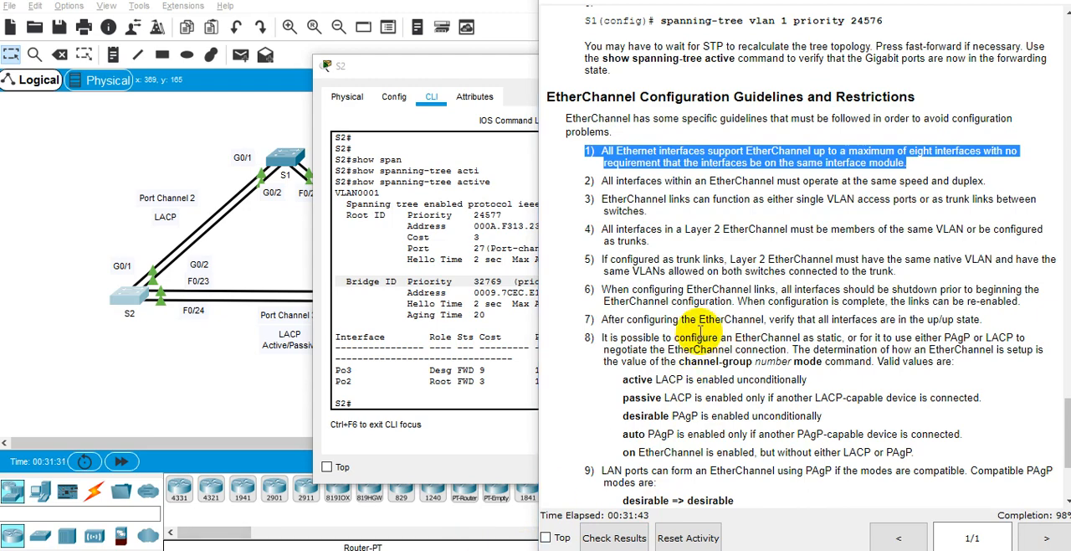
Step: Launch Notepad++, create a new blank document, and place its window below the first EtherChannel guidelines so they stay readable
{"action": "key", "text": "super+r"}
{"action": "type", "text": "notepad++"}
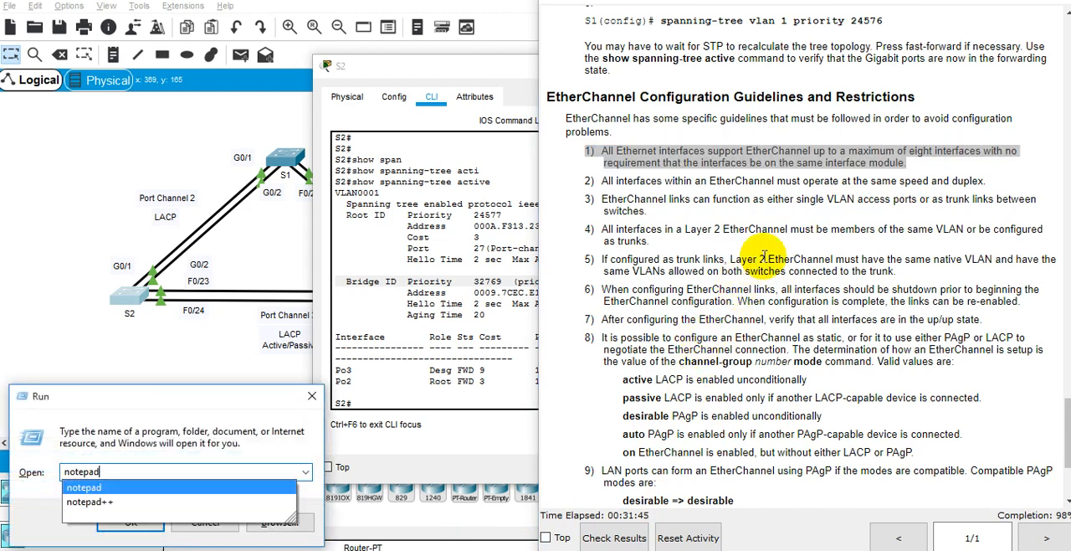
{"action": "key", "text": "Return"}
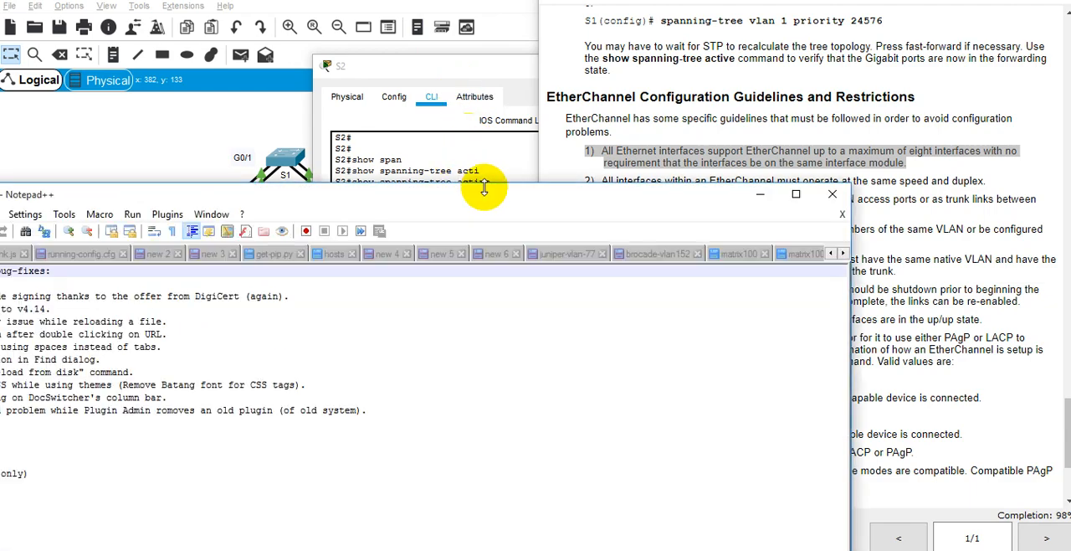
{"action": "key", "text": "ctrl+n"}
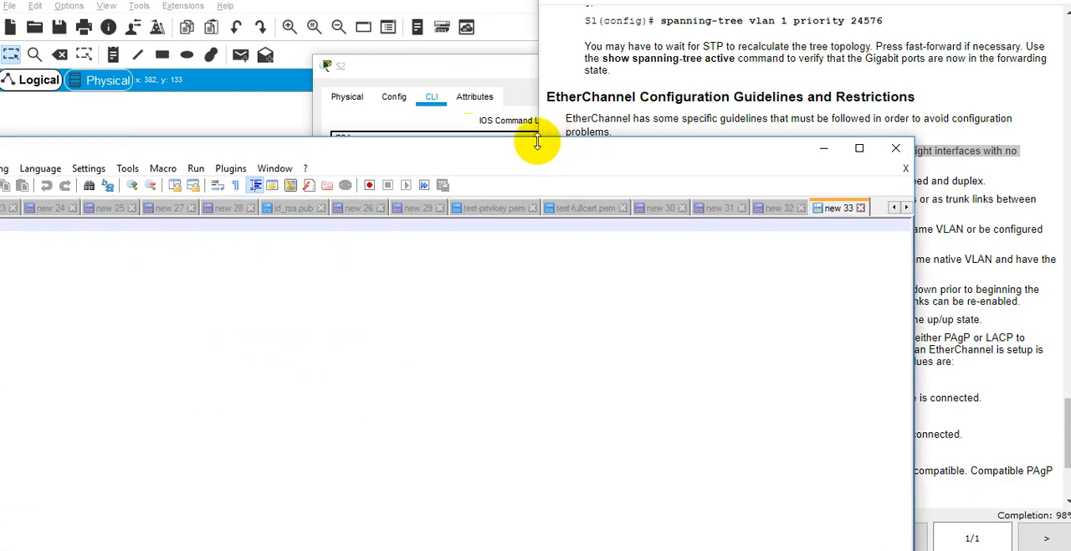
{"action": "left_click_drag", "start_coordinate": [519, 151], "coordinate": [931, 254]}
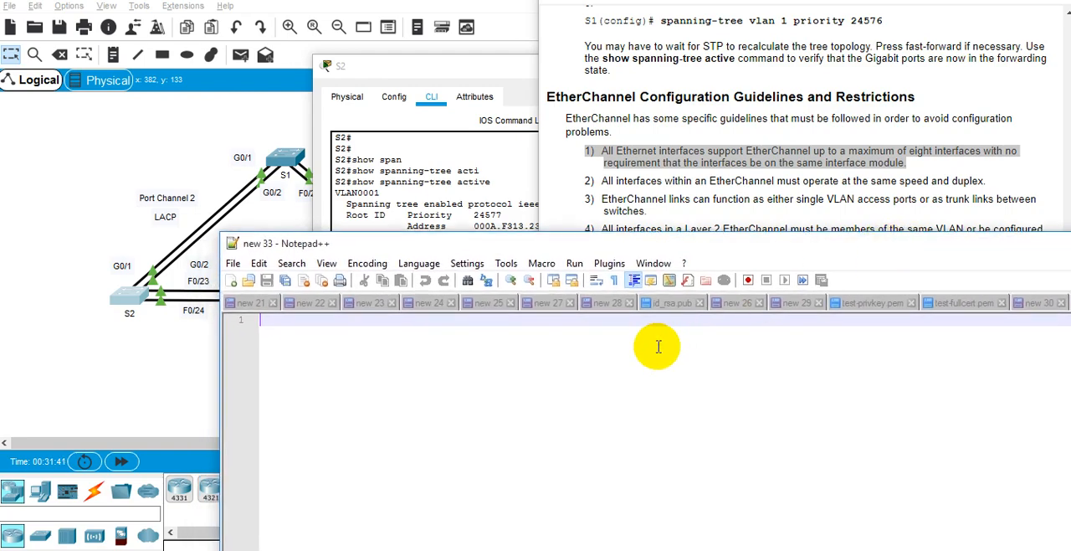
Step: Write the first note as "1. semua interface ethernet itu bisa pake etherchannel maximum 8 port"
{"action": "type", "text": "1."}
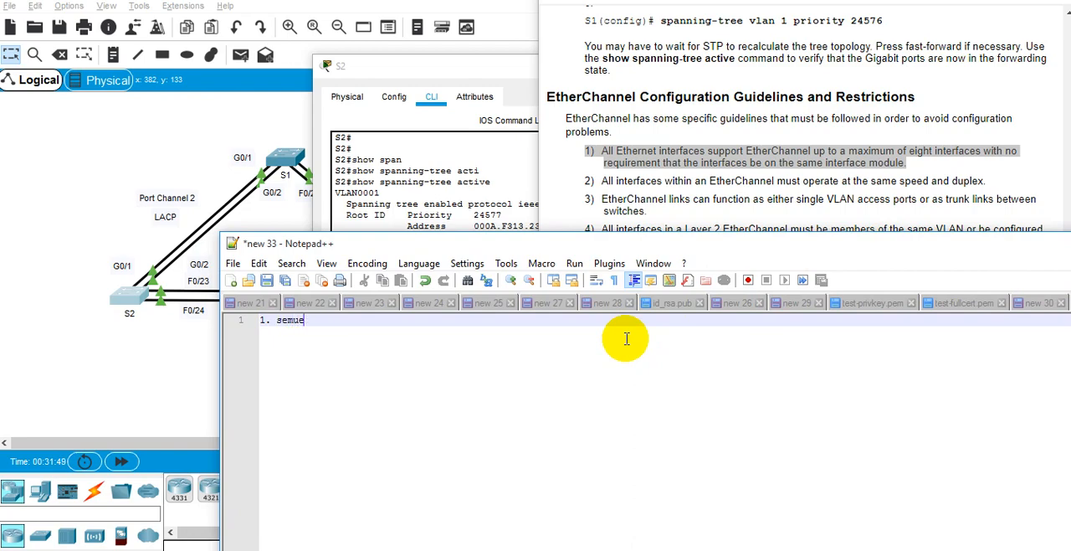
{"action": "type", "text": "semua "}
{"action": "type", "text": "et"}
{"action": "key", "text": "BackSpace"}
{"action": "key", "text": "BackSpace"}
{"action": "type", "text": "interface ethernet itu bisa "}
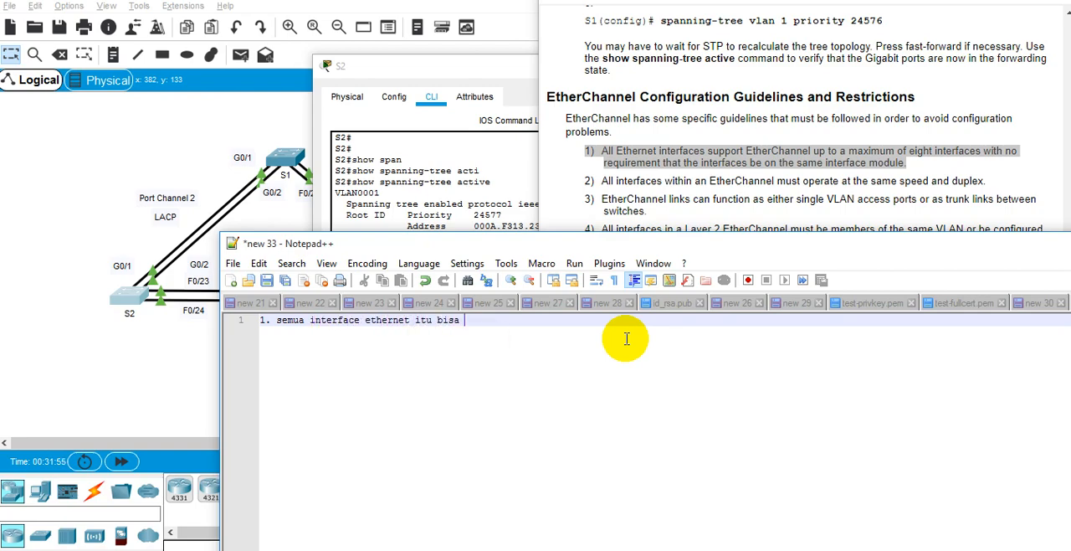
{"action": "type", "text": "pake etherne"}
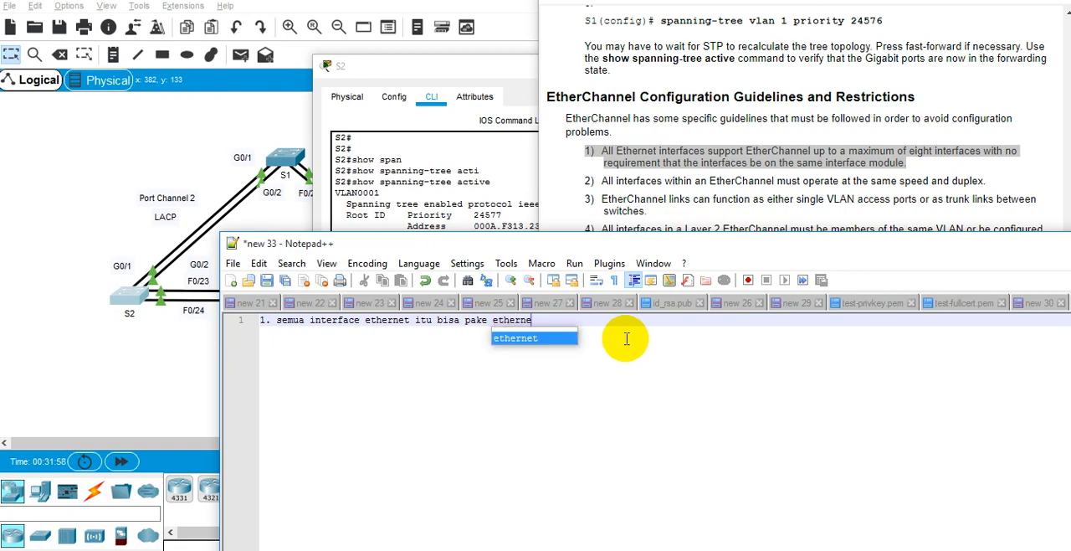
{"action": "key", "text": "BackSpace"}
{"action": "key", "text": "BackSpace"}
{"action": "type", "text": "channel maxim"}
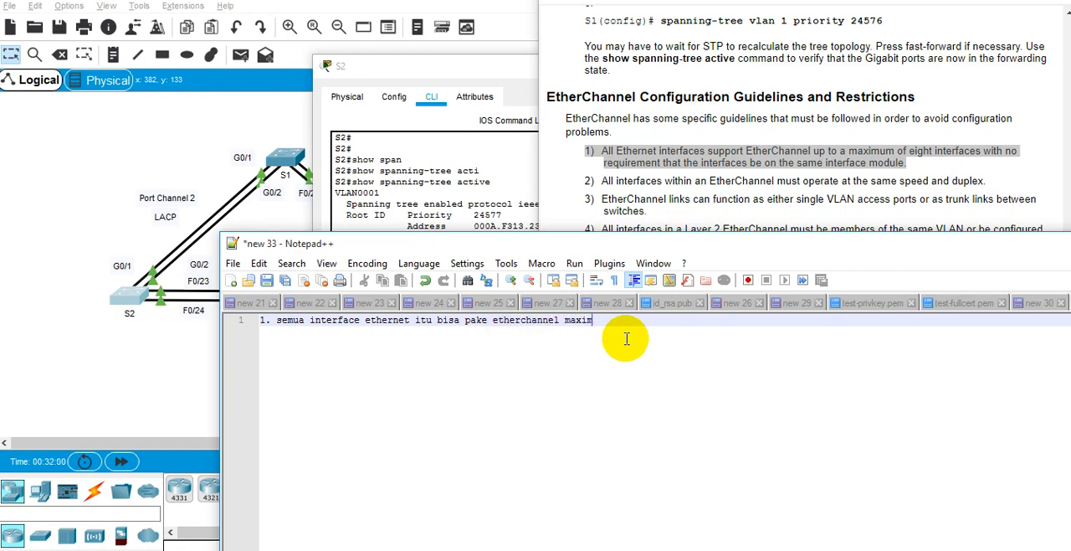
{"action": "type", "text": " port"}
{"action": "key", "text": "Return"}
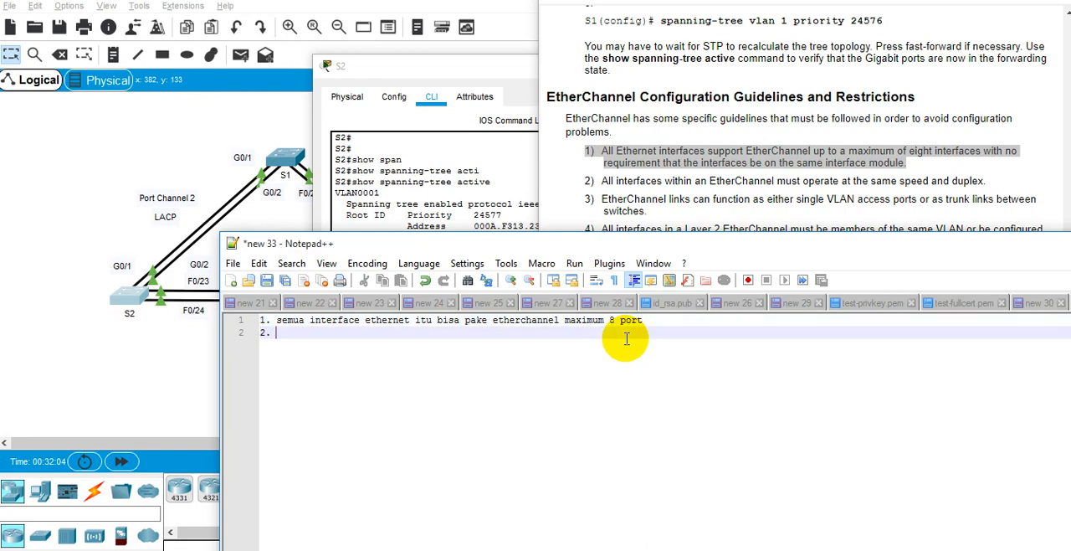
Step: Add the second note, "2. semua anggota interface etherchannel , speed dan duplex sama. 1 GB itu 1GB juga."
{"action": "type", "text": "2. semua anggota interface et"}
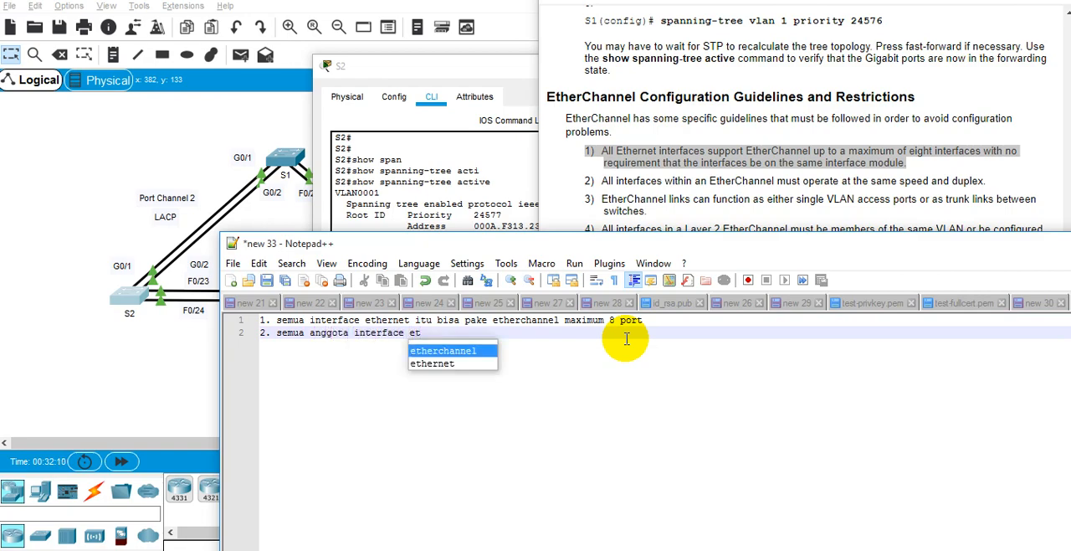
{"action": "key", "text": "Return"}
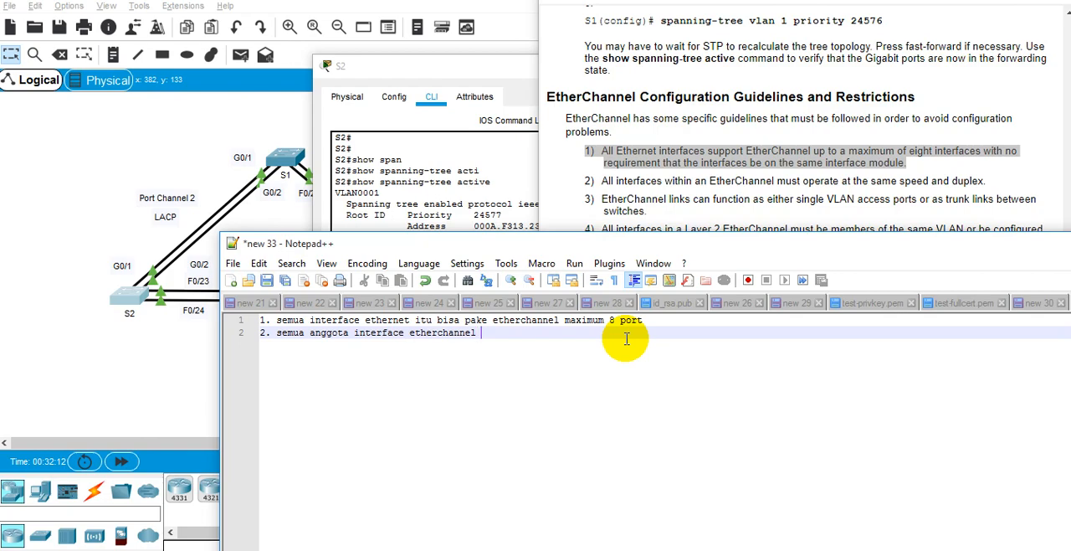
{"action": "type", "text": ", sppeed dan duplex"}
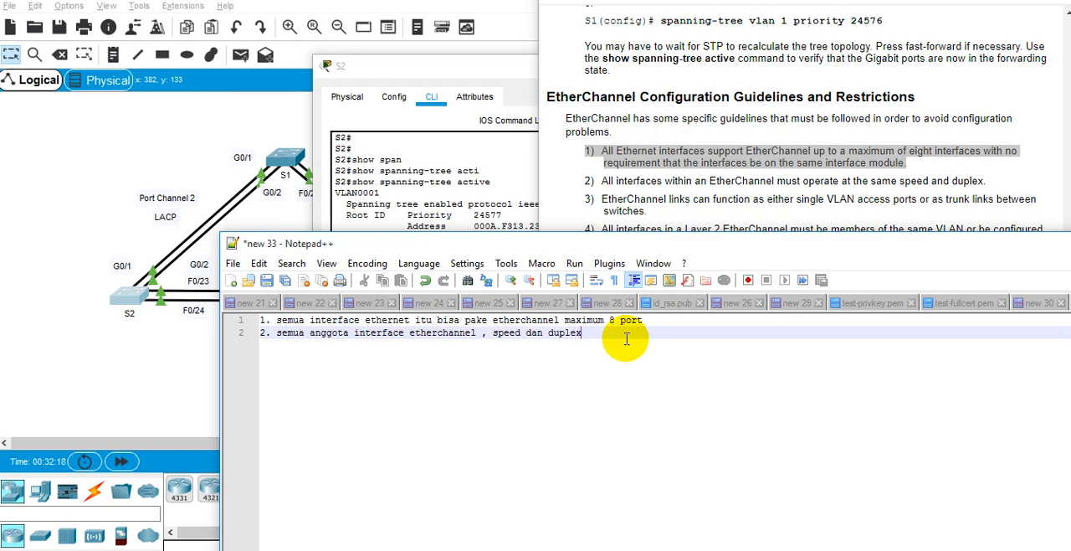
{"action": "type", "text": " sama. 1 GB itu 1GB juga."}
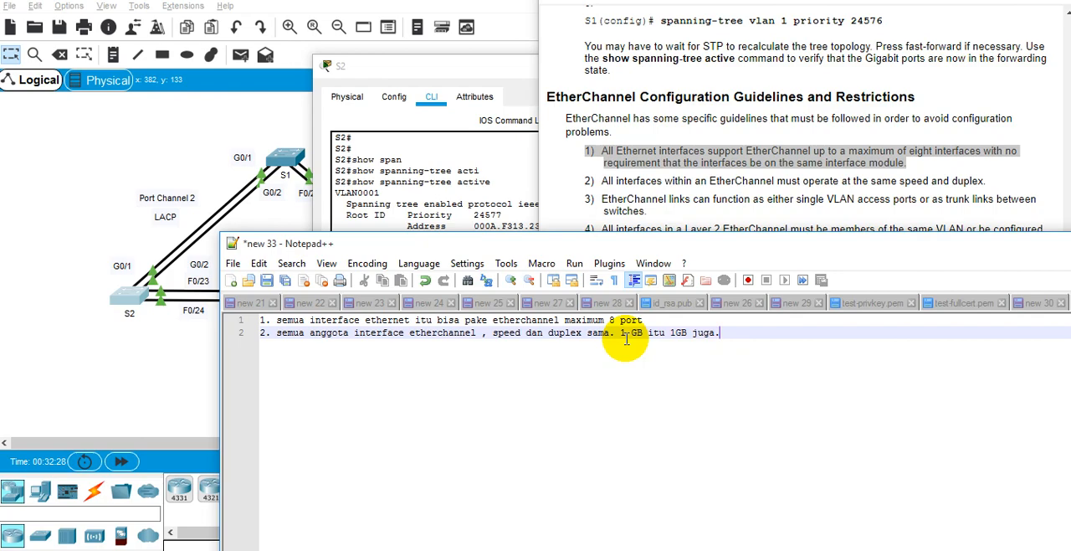
{"action": "key", "text": "Return"}
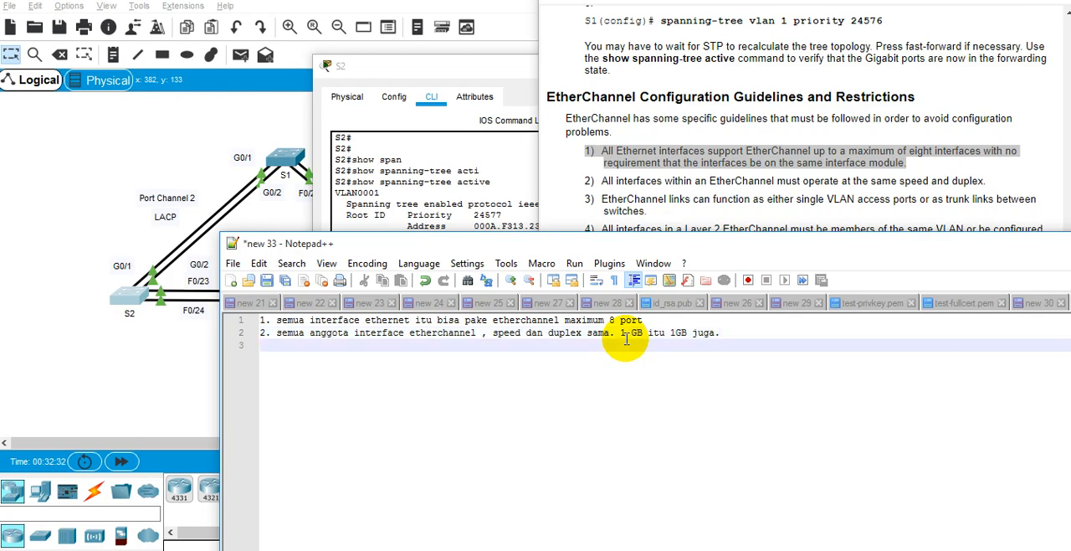
Step: Add the third note, "3. etherchannel bisa juga untuk mode access single vlan dan mode trunk atau multivlan biasanya antar switch."
{"action": "type", "text": "et"}
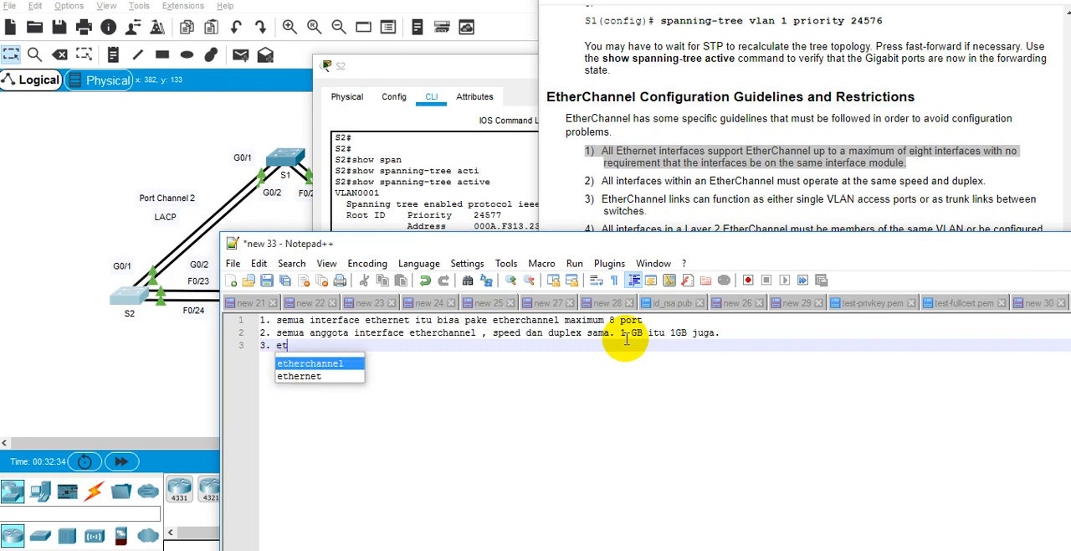
{"action": "type", "text": "her"}
{"action": "key", "text": "Return"}
{"action": "type", "text": "bisa juga untuk"}
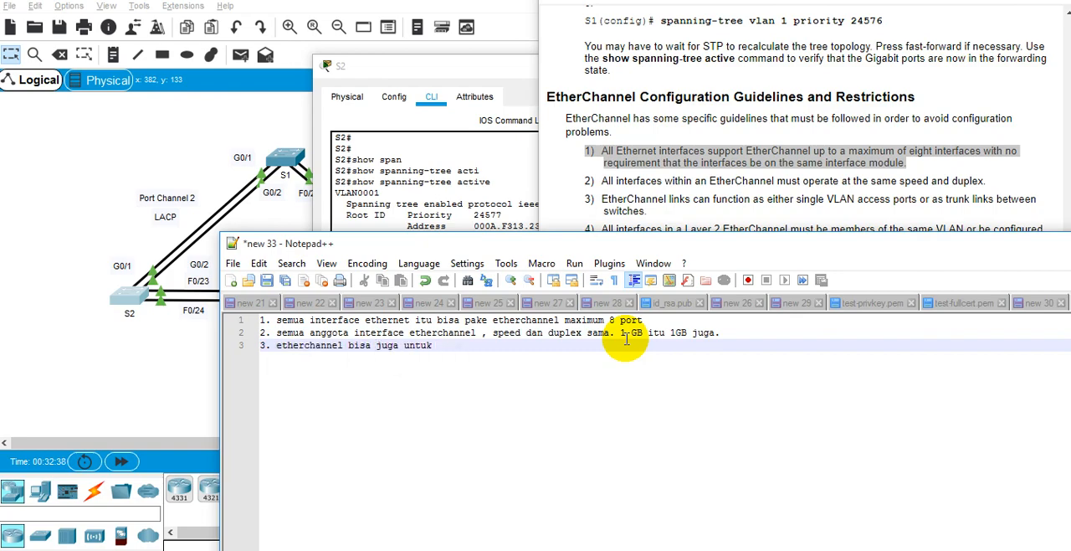
{"action": "type", "text": " mode access single vla"}
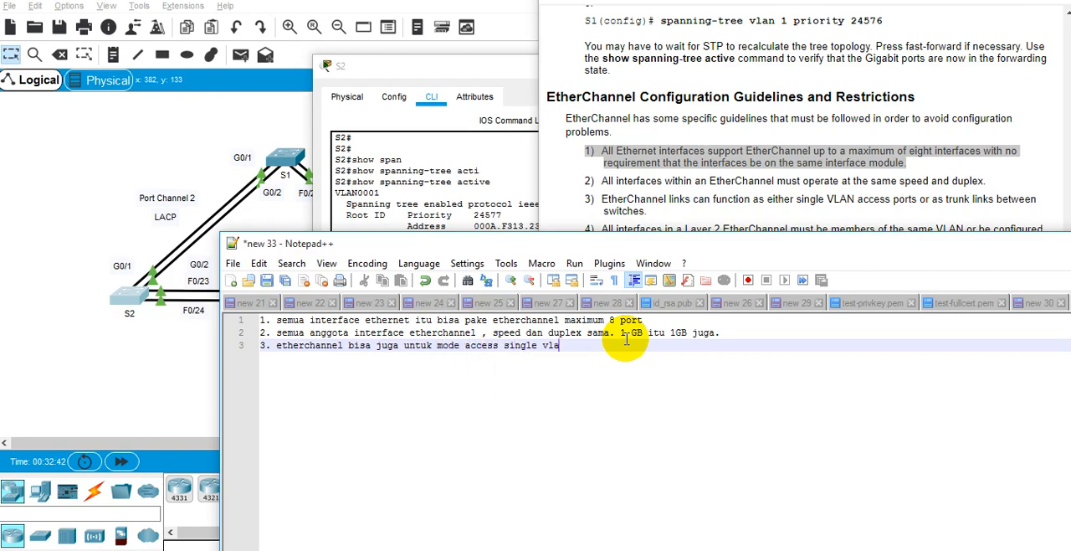
{"action": "type", "text": "n atadan mode trunk atau multi"}
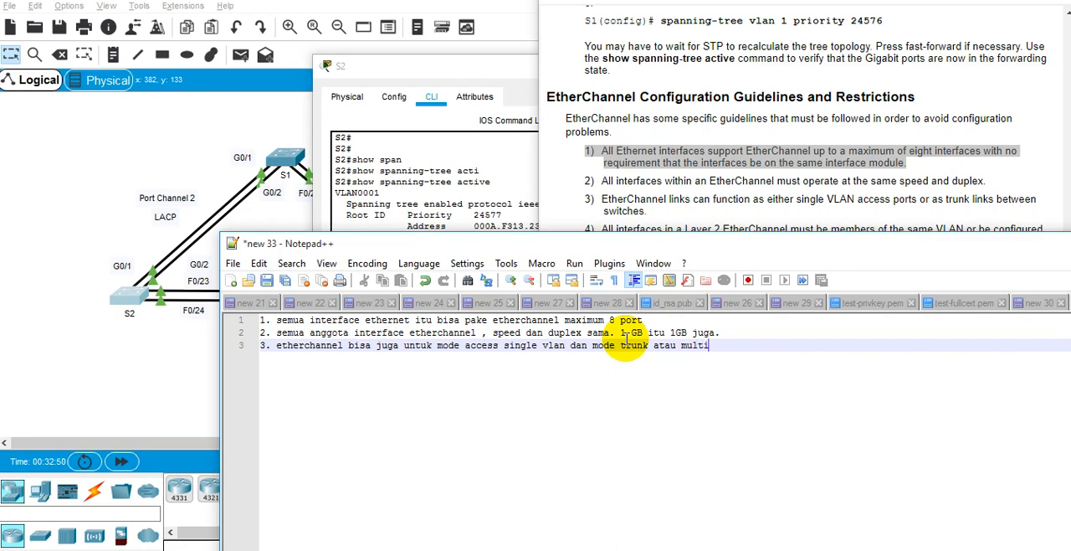
{"action": "type", "text": "vlan biasanya antar switc"}
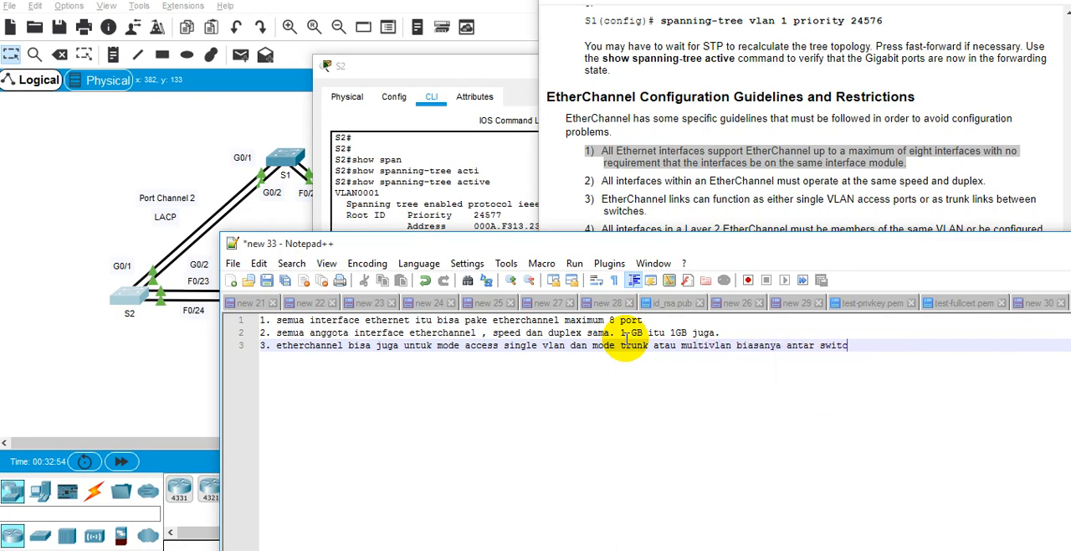
{"action": "type", "text": "h."}
{"action": "key", "text": "Return"}
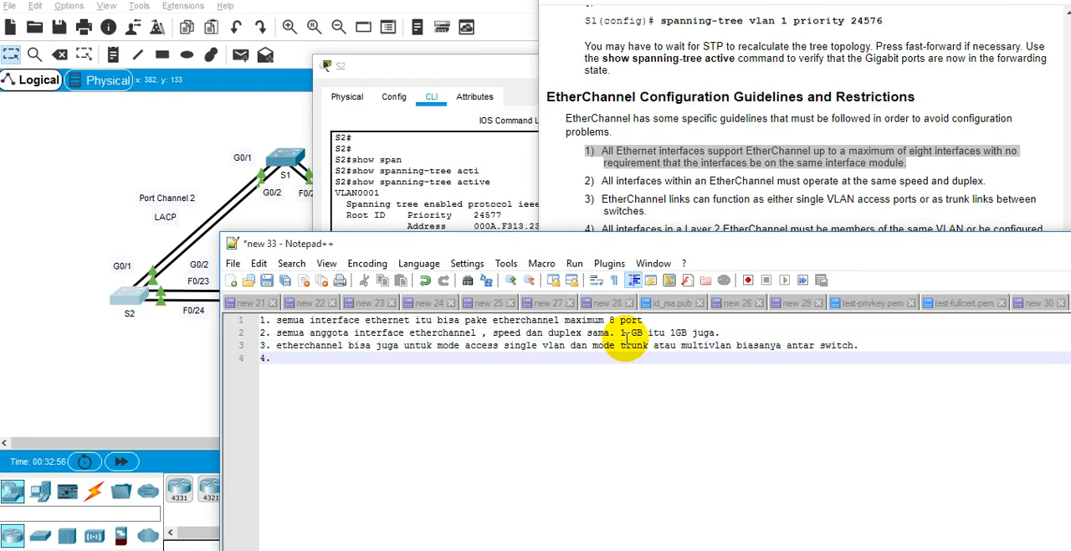
Step: Move the notes window down to uncover guidelines 4 and 5, and add "4. semua interface pada etherchannel itu anggota harus sama."
{"action": "type", "text": "4."}
{"action": "left_click_drag", "start_coordinate": [691, 252], "coordinate": [725, 304]}
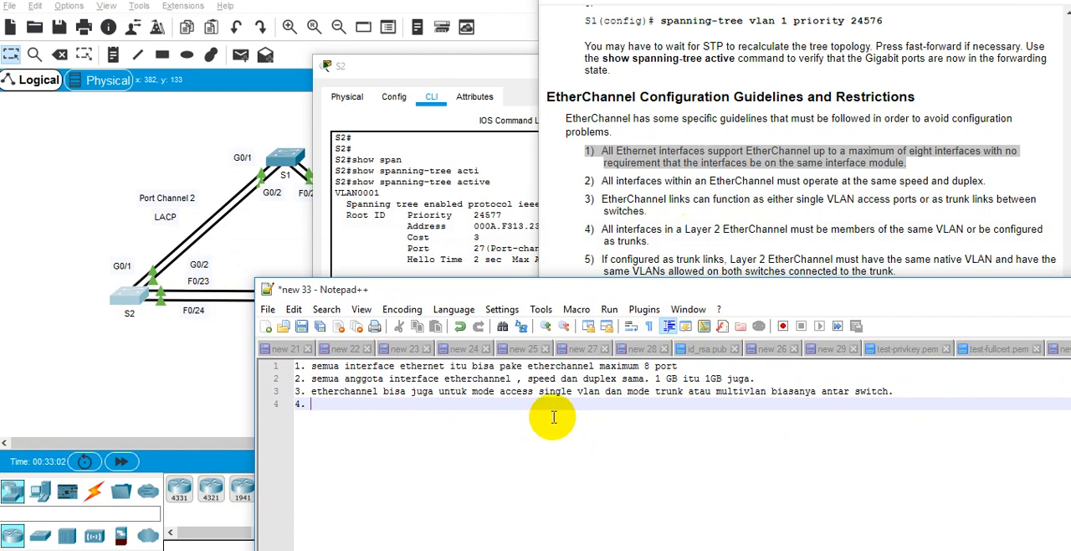
{"action": "type", "text": "semua interfa"}
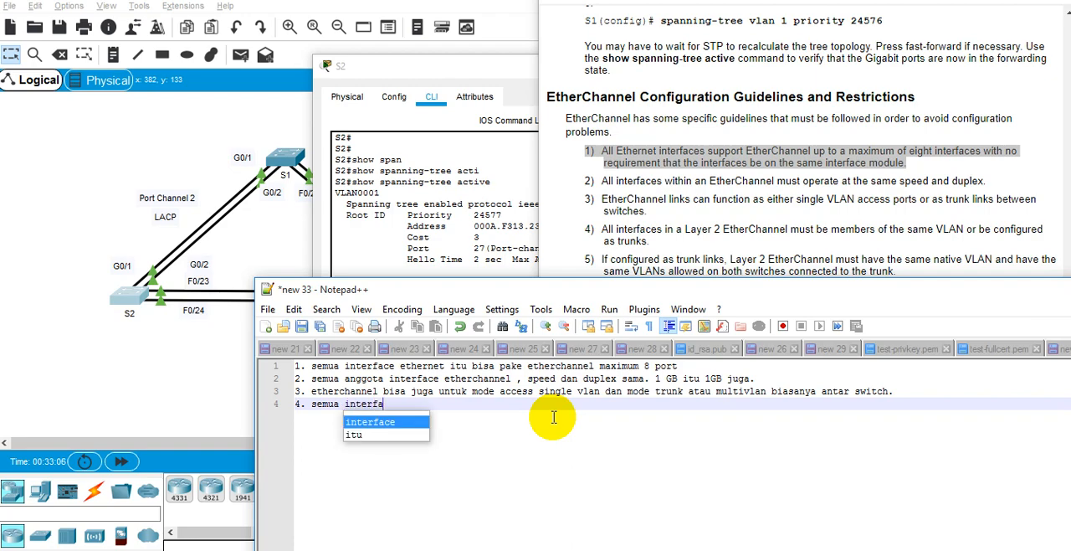
{"action": "type", "text": "ce pada et"}
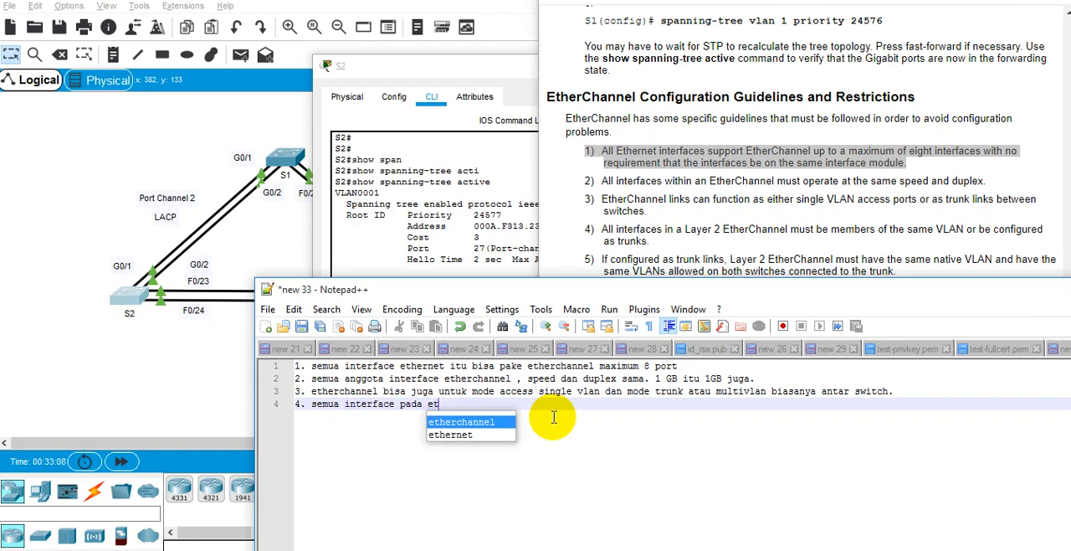
{"action": "type", "text": "her"}
{"action": "key", "text": "Return"}
{"action": "type", "text": "itu"}
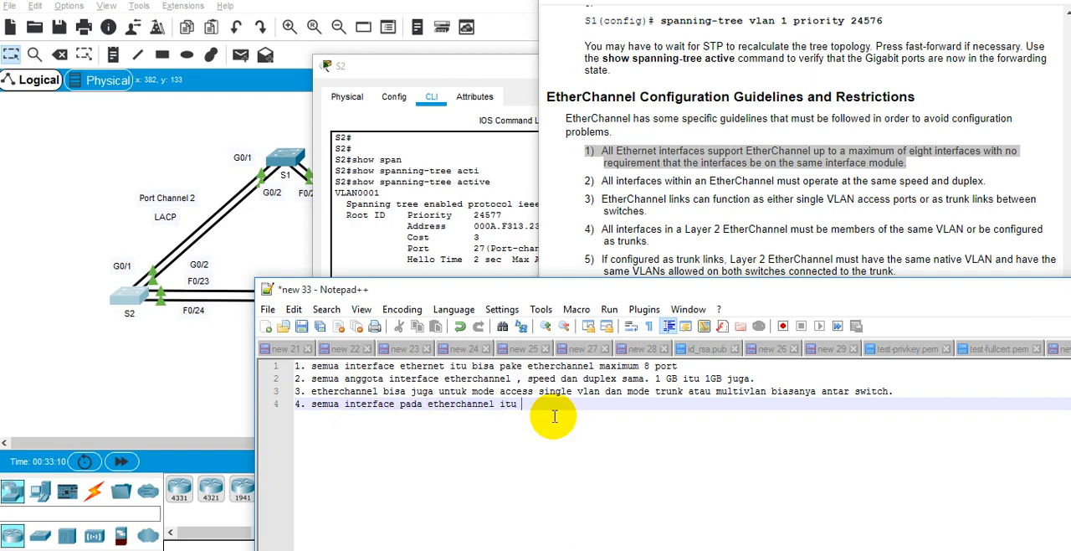
{"action": "type", "text": " angg"}
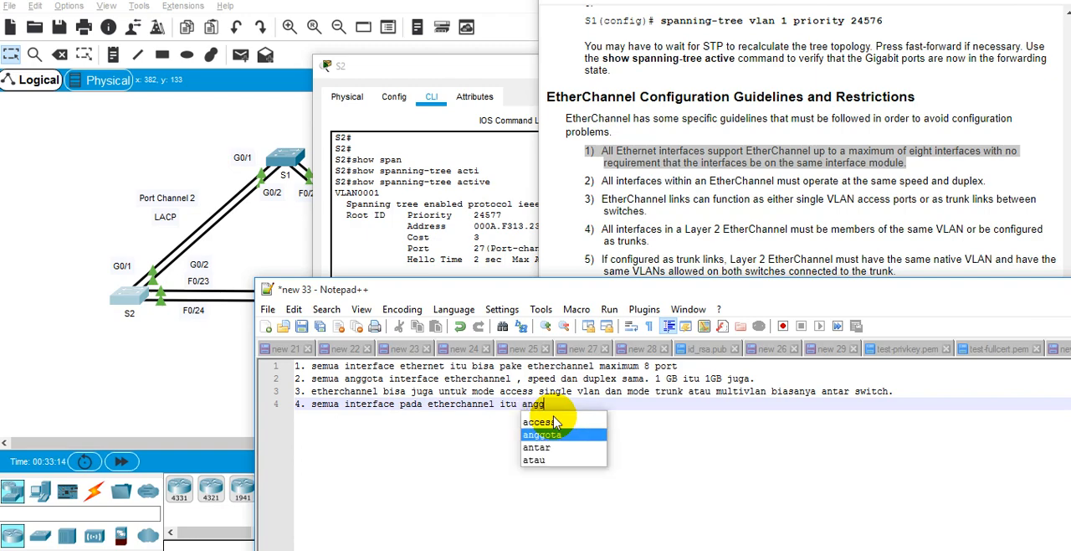
{"action": "key", "text": "Return"}
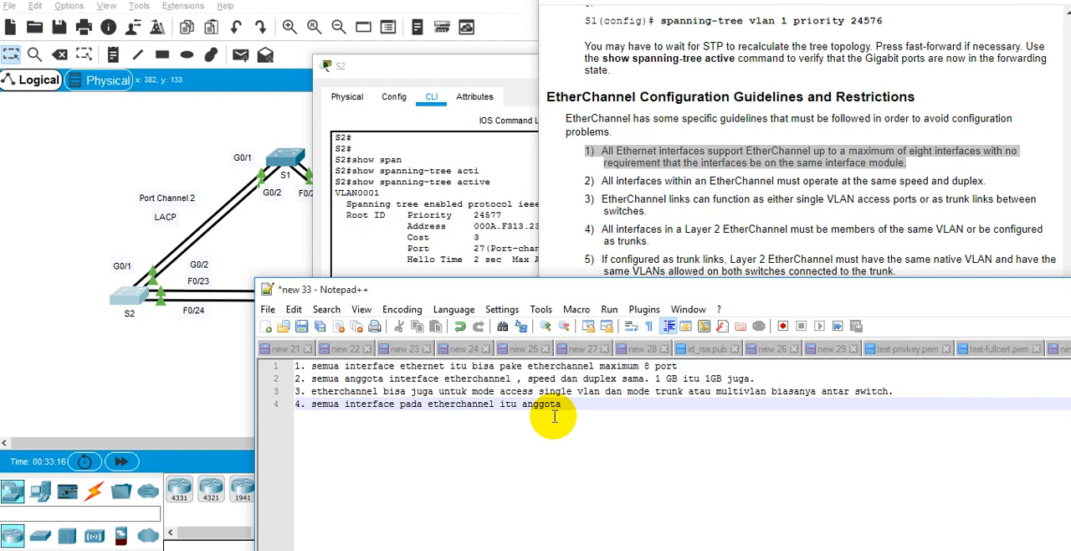
{"action": "type", "text": "harus a"}
{"action": "key", "text": "BackSpace"}
{"action": "type", "text": "sama. gi"}
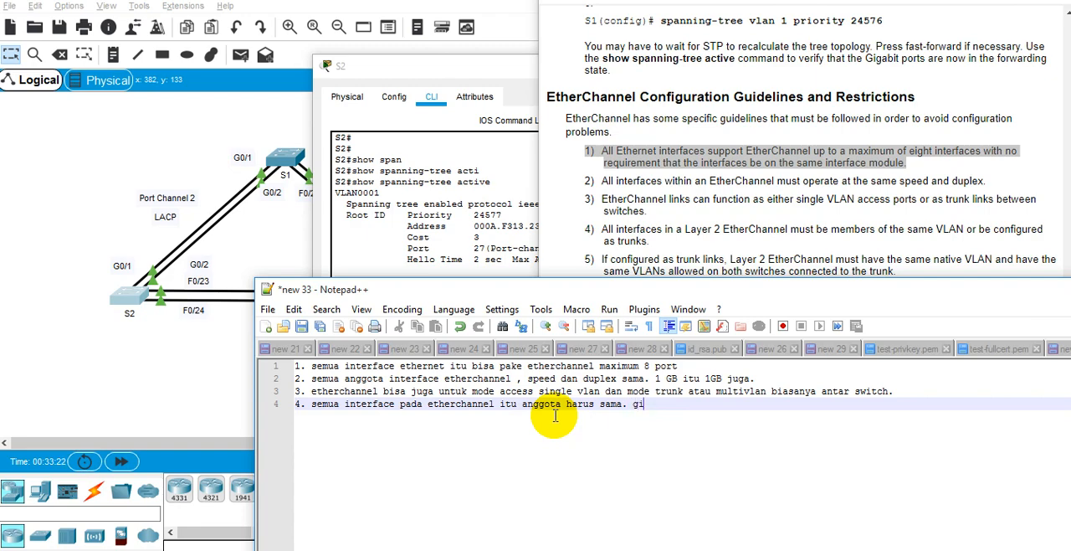
{"action": "type", "text": " 0/1 gi 0/2 vla"}
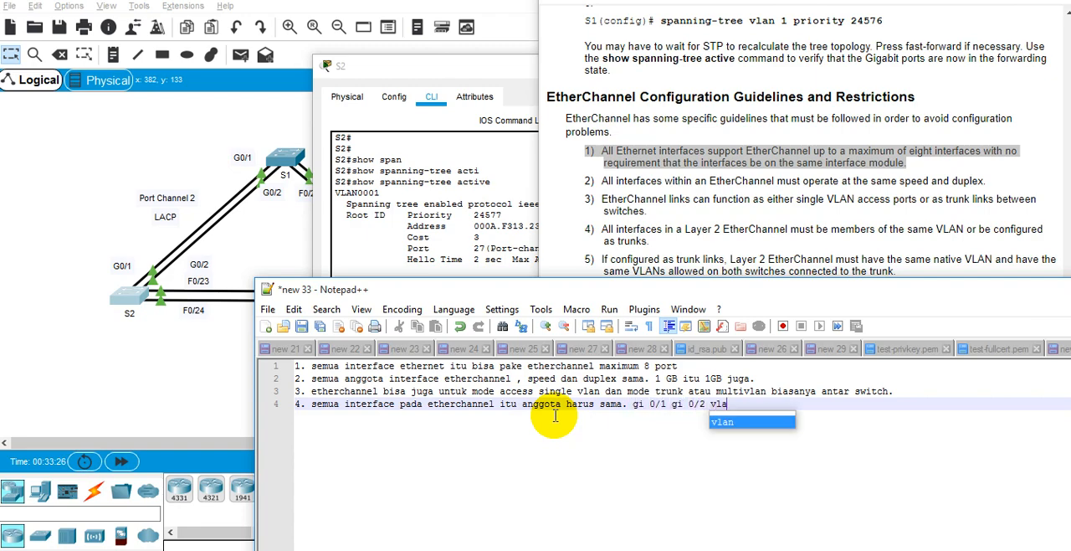
{"action": "type", "text": "n accessnya ha"}
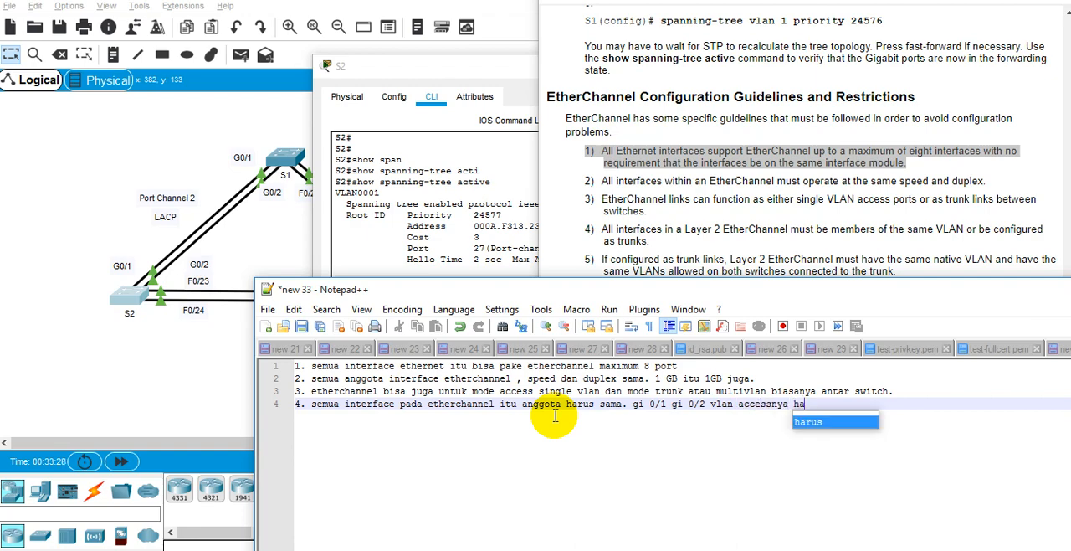
{"action": "type", "text": "rus sama."}
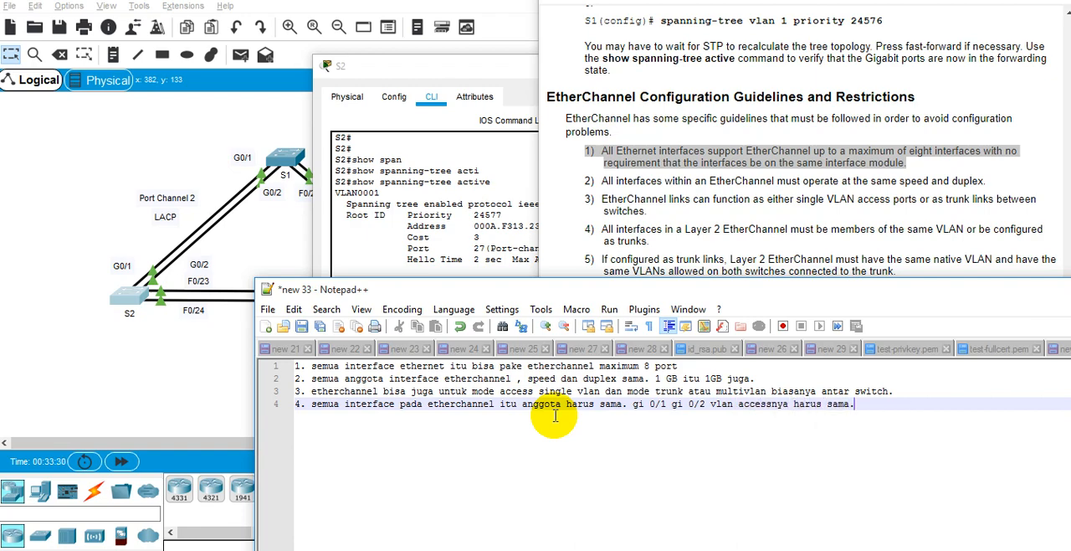
{"action": "type", "text": " makanya konfigurasina ke port channel"}
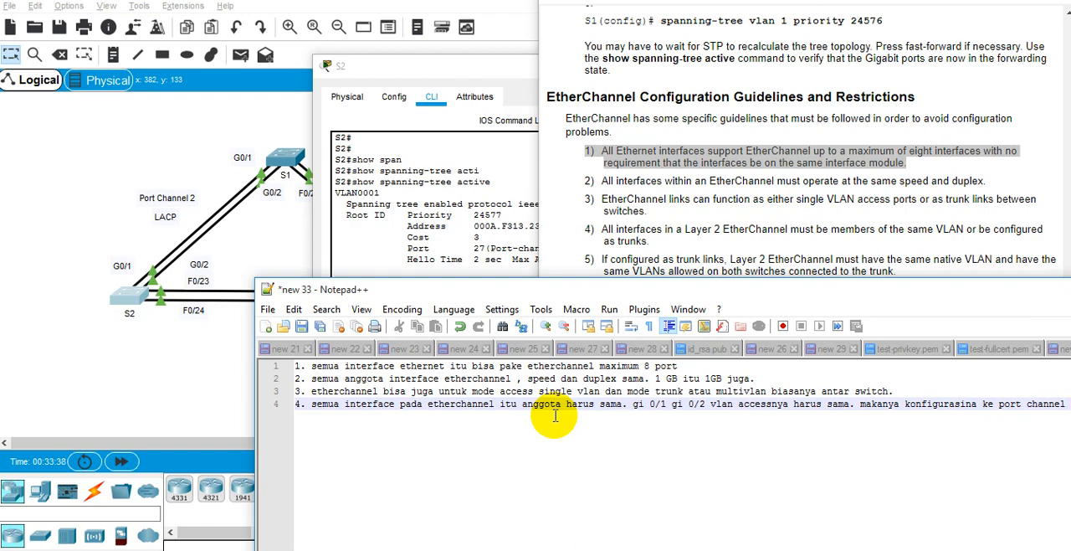
Step: Extend the fourth note with "gi 0/1 gi 0/2 vlan accessnya harus sama. makanya konfigurasina ke port channel [x]"
{"action": "left_click_drag", "start_coordinate": [660, 290], "coordinate": [433, 298]}
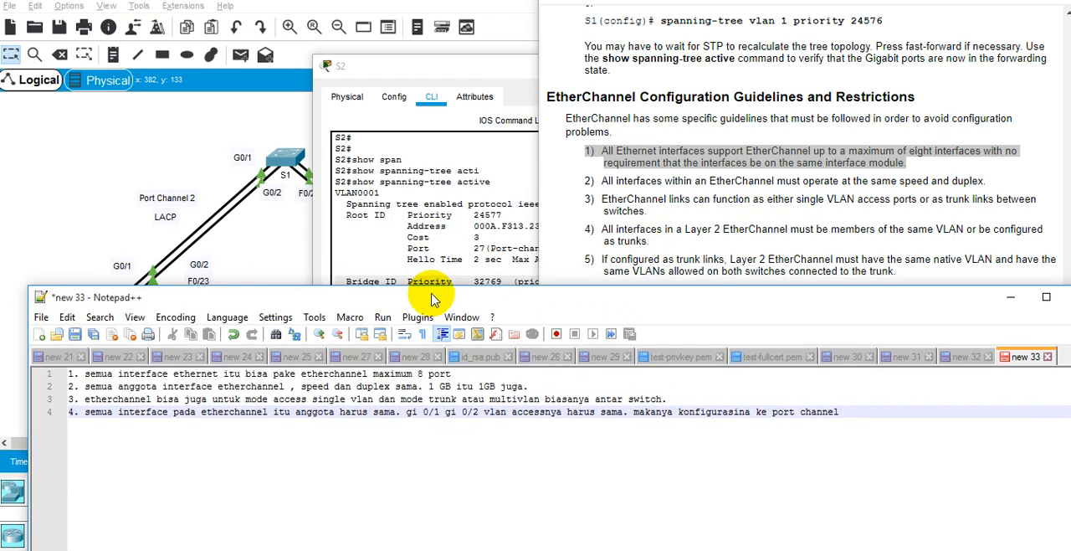
{"action": "type", "text": "channel p"}
{"action": "key", "text": "BackSpace"}
{"action": "type", "text": "[x]"}
Step: Add the fifth note, "5. jika etherchannel menggunakan trunk, native vlan antar portchannel harus sama."
{"action": "key", "text": "Return"}
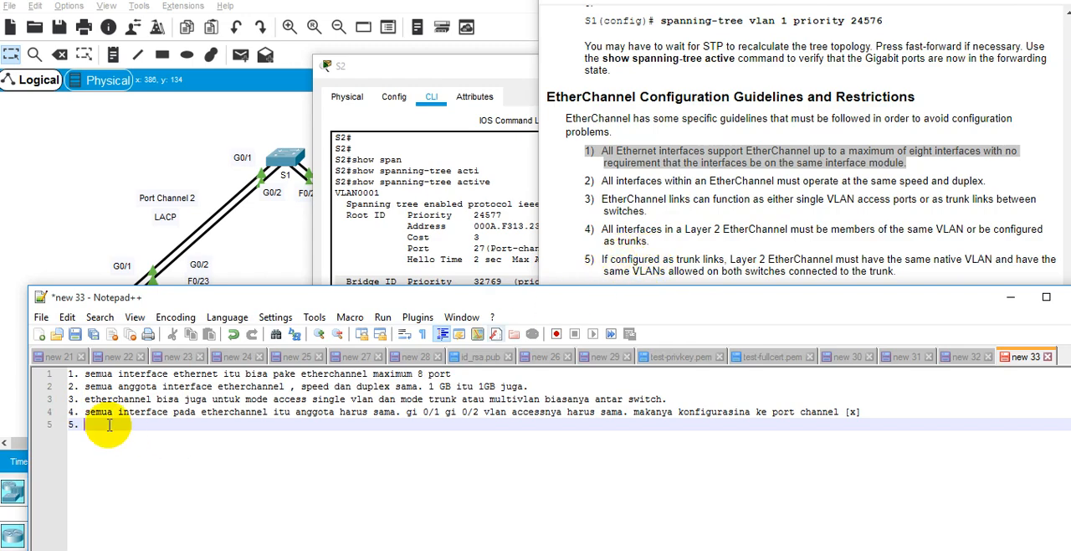
{"action": "type", "text": "jika eter"}
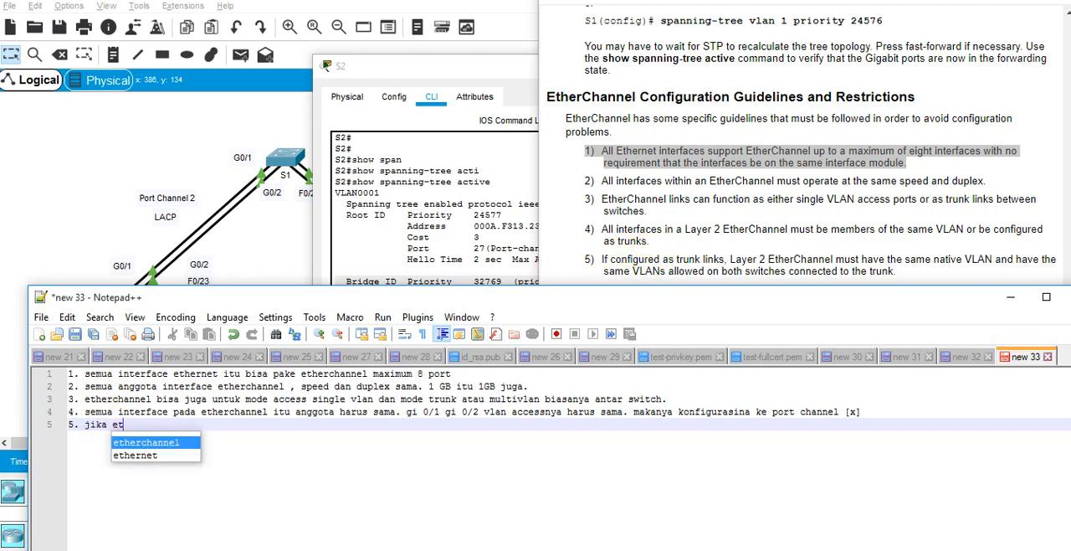
{"action": "key", "text": "BackSpace"}
{"action": "type", "text": "h"}
{"action": "key", "text": "Return"}
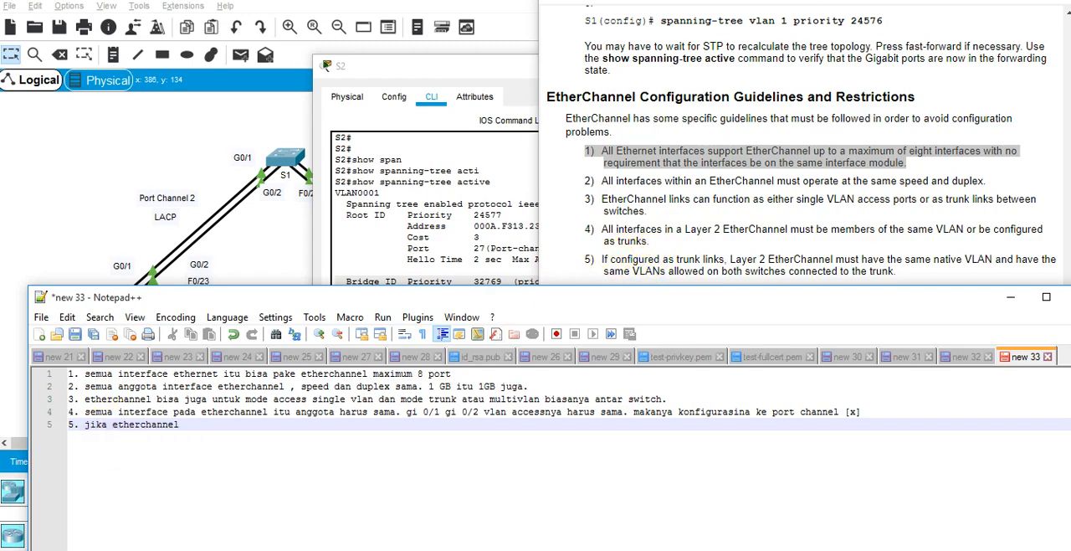
{"action": "type", "text": "menggunakan trunk,"}
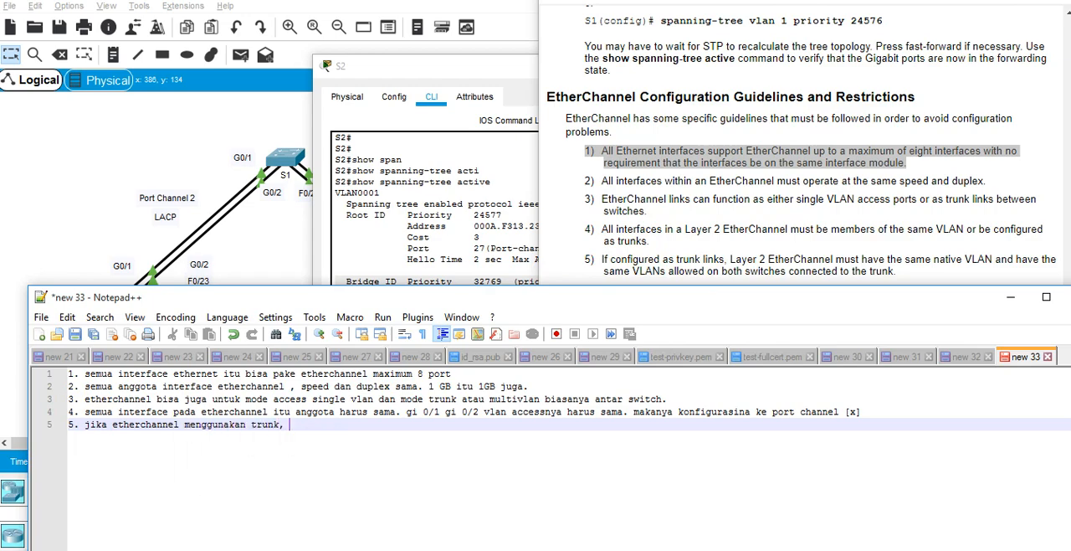
{"action": "type", "text": " native v"}
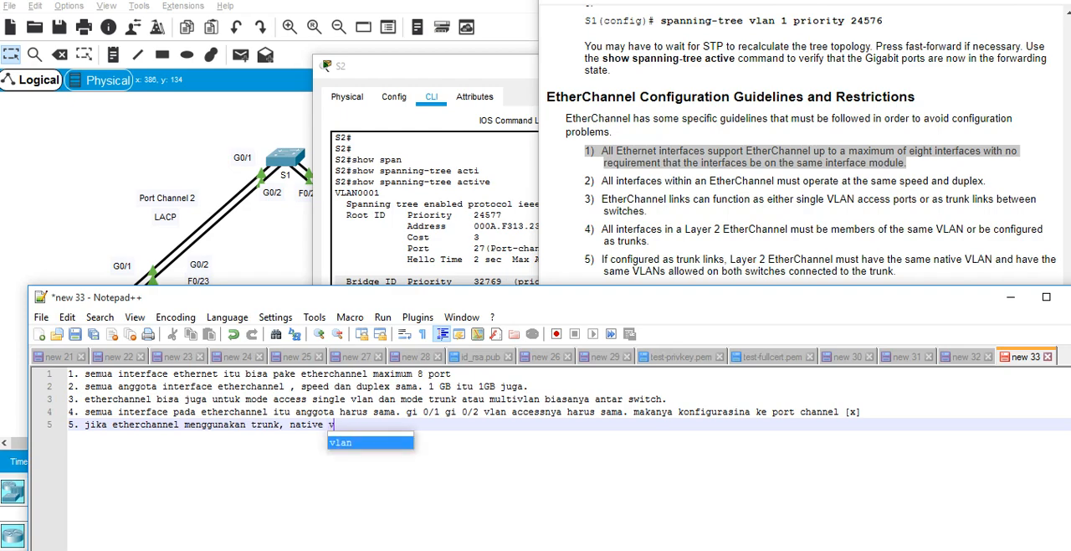
{"action": "type", "text": "lan antar port"}
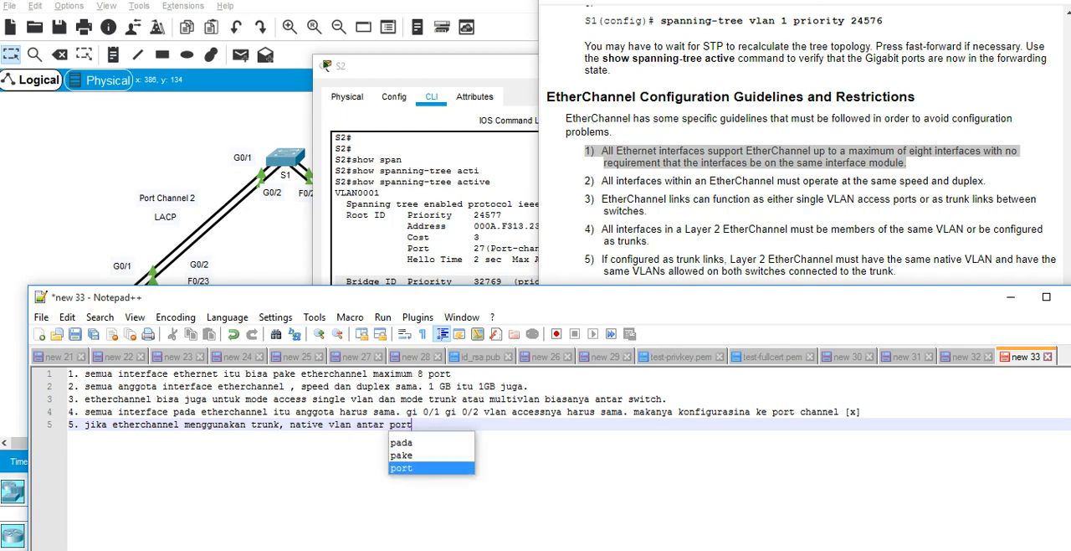
{"action": "type", "text": "channel harus s"}
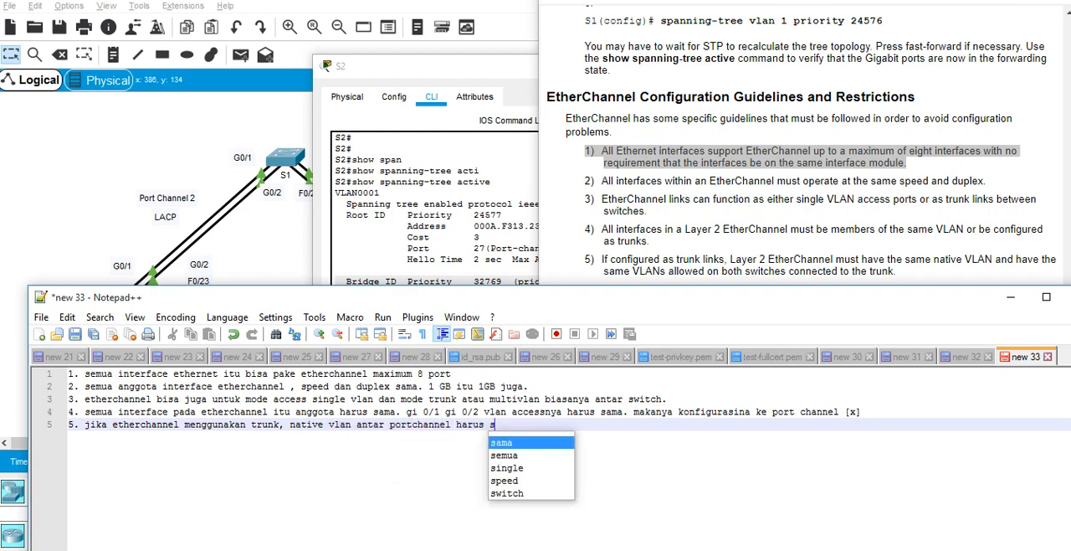
{"action": "type", "text": "ama."}
Step: Check the remaining guidelines and add the sixth note, "6. saat akan melakukan etherchannel semua interface anggota harus di shutdown."
{"action": "key", "text": "alt+Tab"}
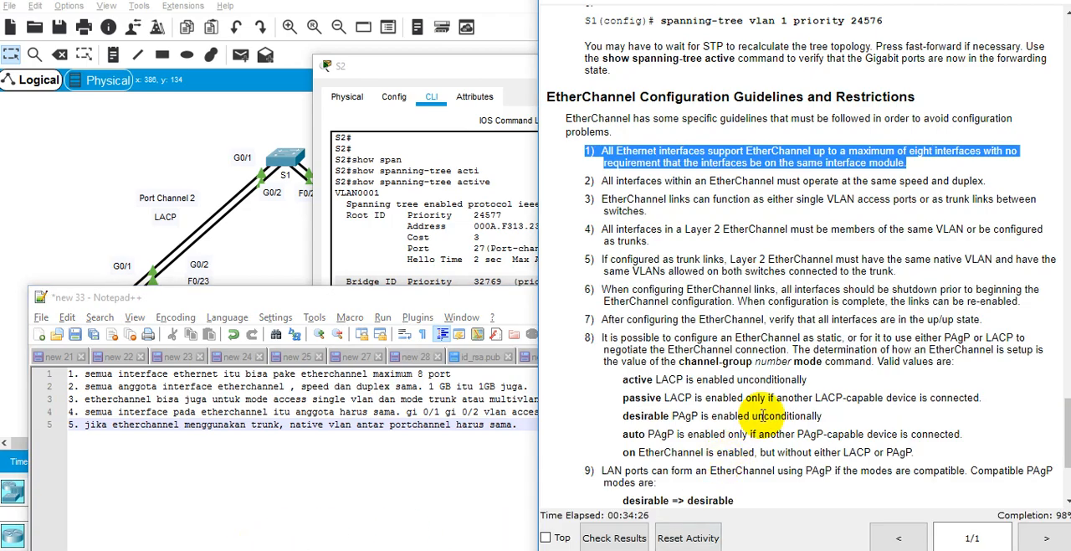
{"action": "scroll", "coordinate": [764, 412], "scroll_direction": "up", "scroll_amount": 1}
{"action": "key", "text": "alt+Tab"}
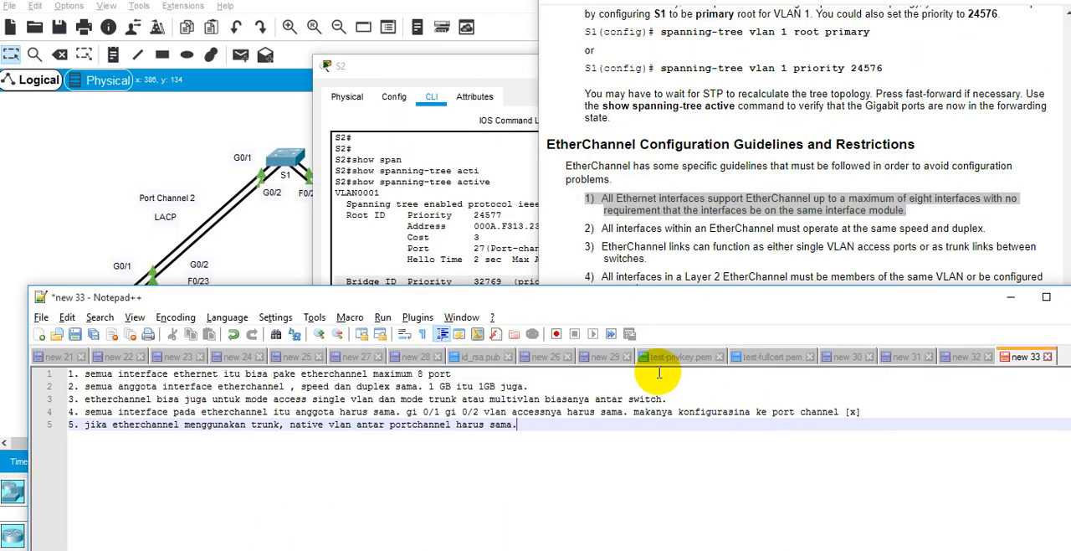
{"action": "key", "text": "Return"}
{"action": "type", "text": "6"}
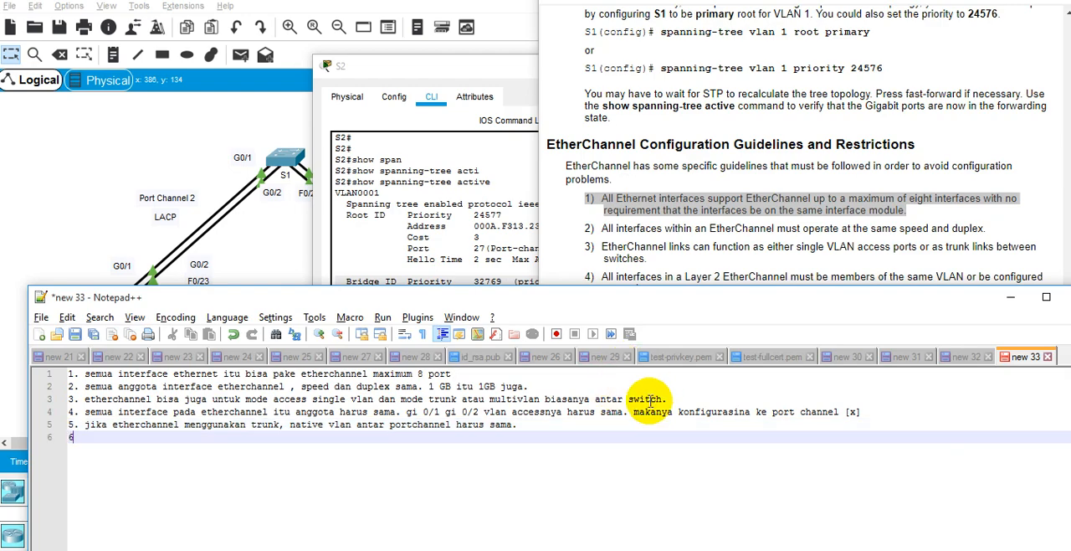
{"action": "type", "text": ". saat akan me"}
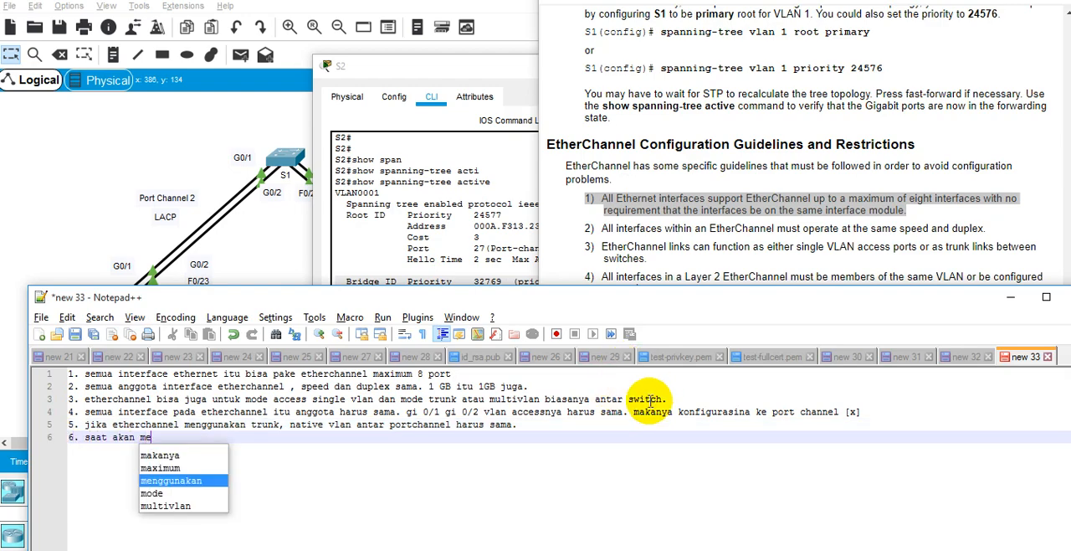
{"action": "type", "text": "lakukan ethern"}
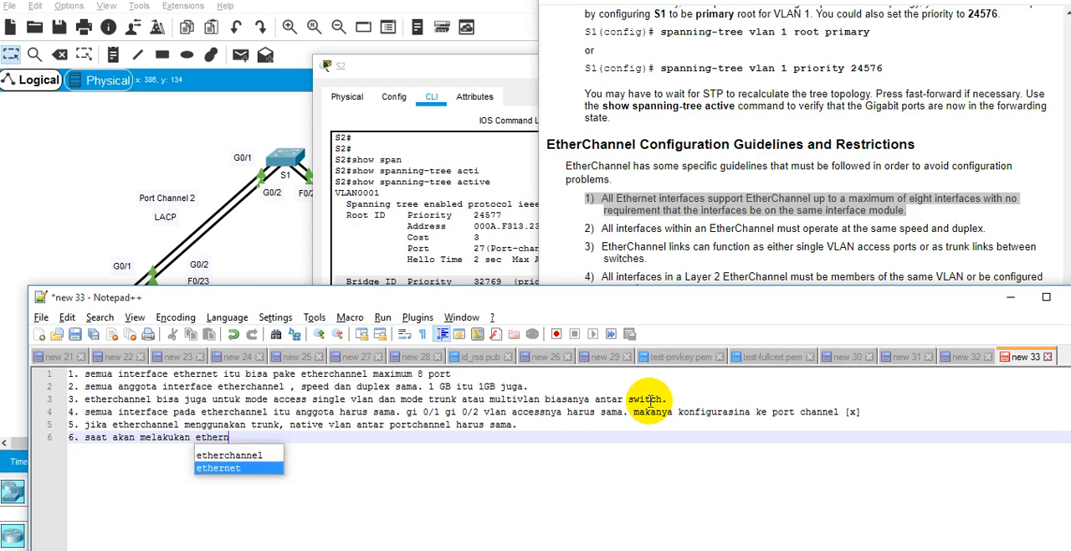
{"action": "type", "text": "et"}
{"action": "key", "text": "Up"}
{"action": "key", "text": "Return"}
{"action": "type", "text": "harus"}
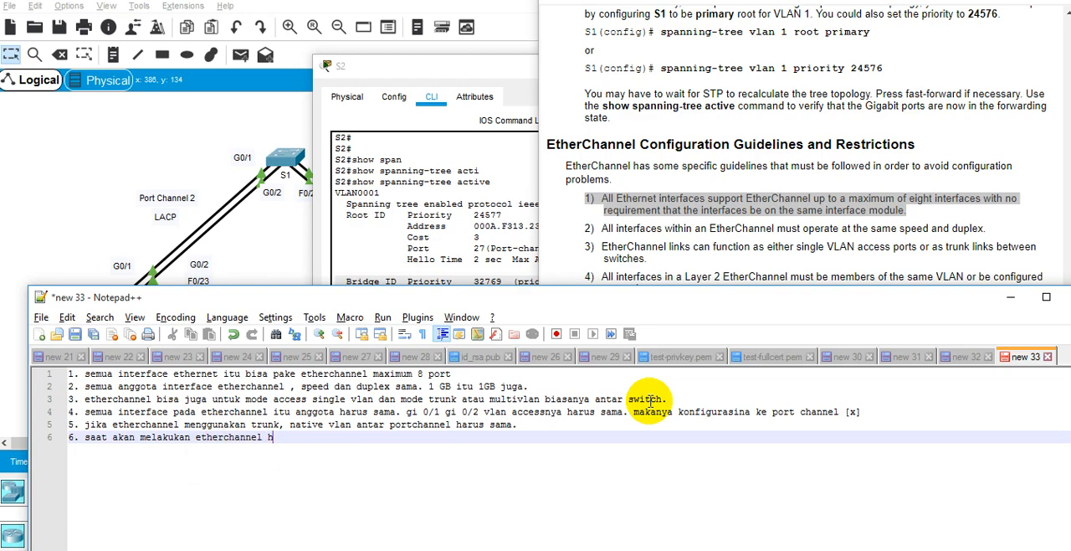
{"action": "key", "text": "BackSpace"}
{"action": "type", "text": "semua interface anggota harus di shutdown."}
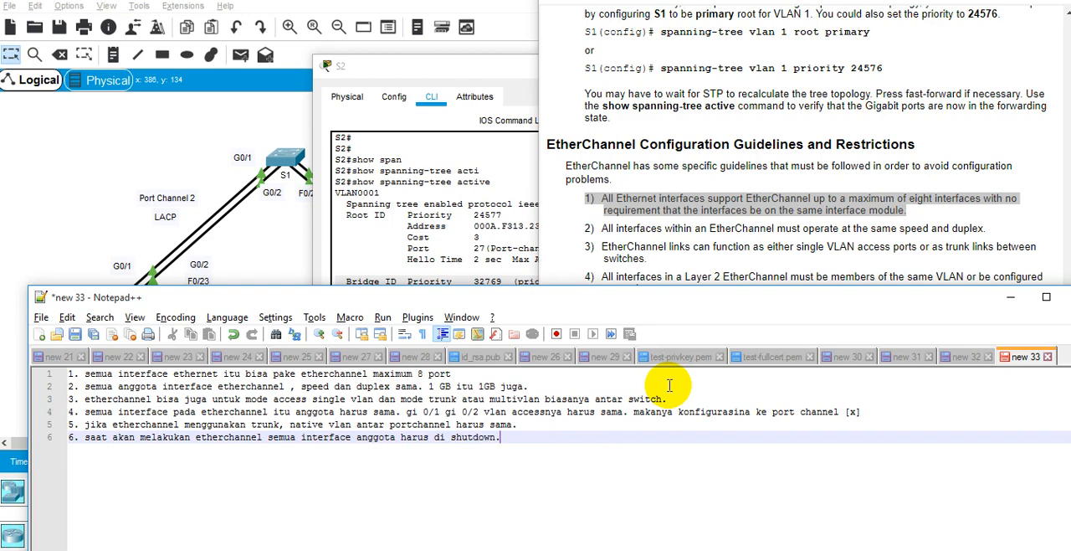
Step: Start item 7 on a new line, then narrow the notes window and reposition it so the beginning of every note is readable
{"action": "key", "text": "Return"}
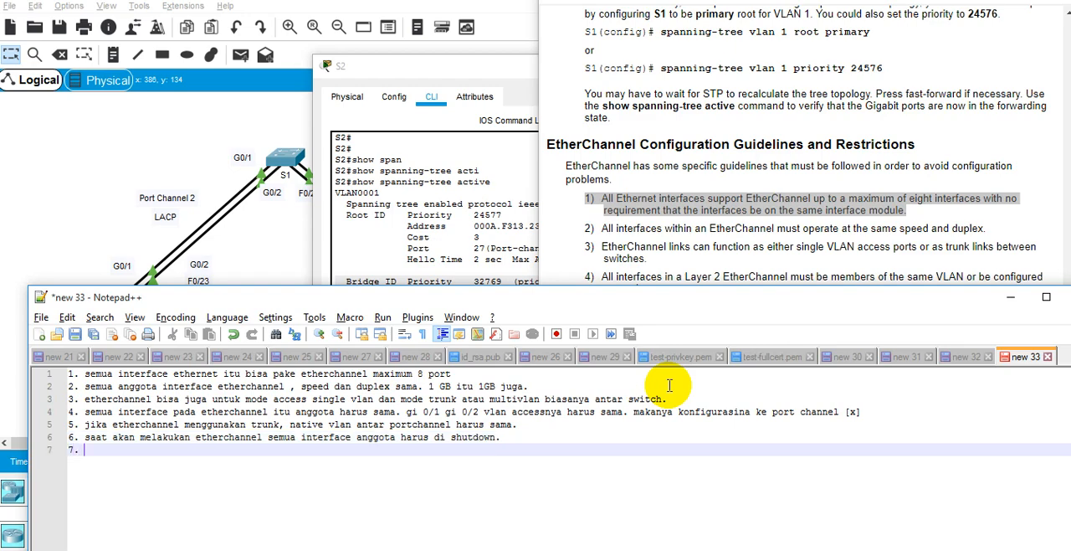
{"action": "left_click_drag", "start_coordinate": [750, 297], "coordinate": [519, 334]}
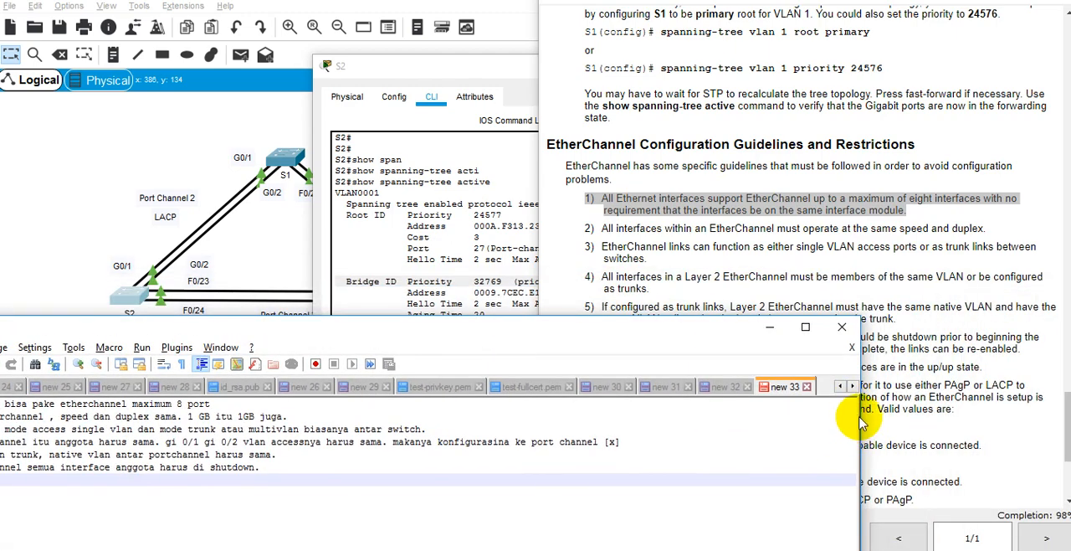
{"action": "left_click_drag", "start_coordinate": [863, 423], "coordinate": [480, 410]}
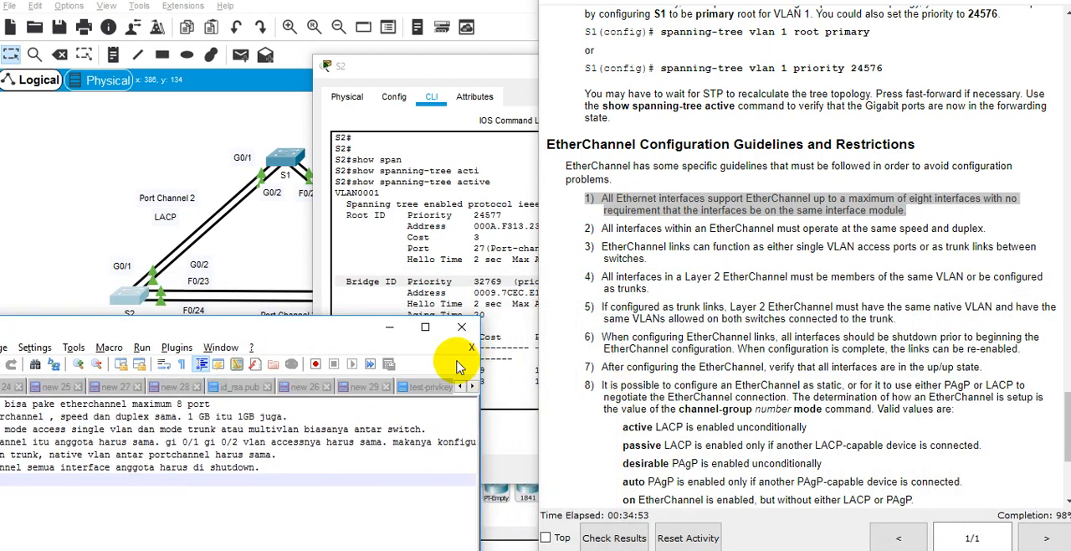
{"action": "left_click_drag", "start_coordinate": [303, 329], "coordinate": [657, 145]}
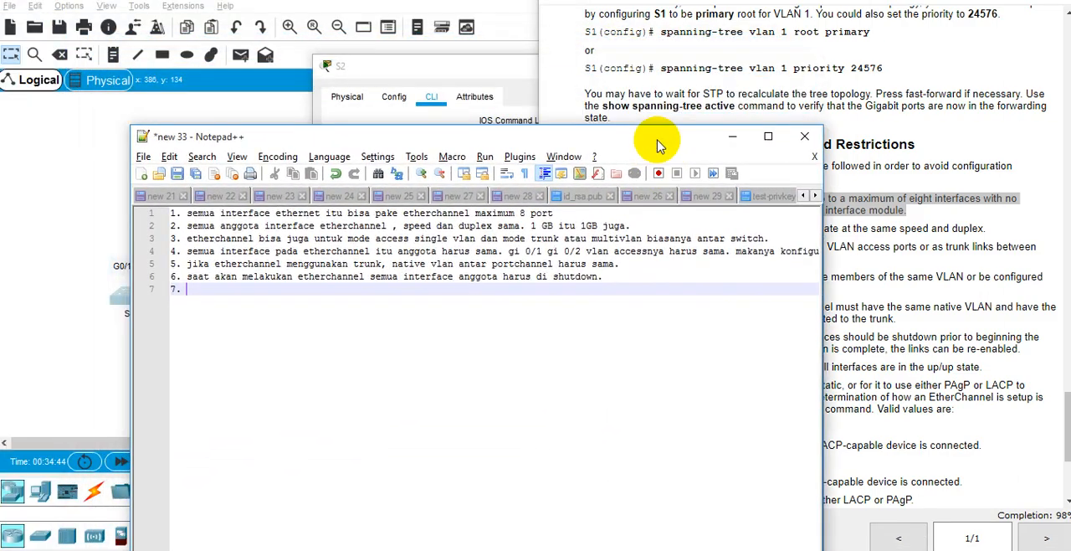
Step: Write the seventh note as "jika sudah dikonfigurasi verifikasi etherchannel menggunakan perintah show etherchannel summary"
{"action": "type", "text": "jika susd"}
{"action": "type", "text": "dikonfigurasi"}
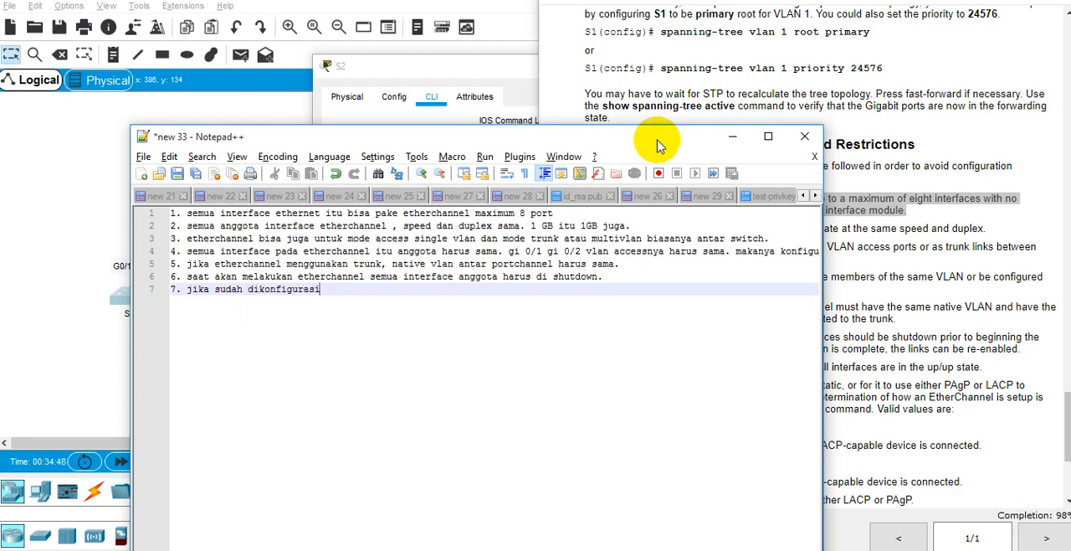
{"action": "type", "text": " verifikasi et"}
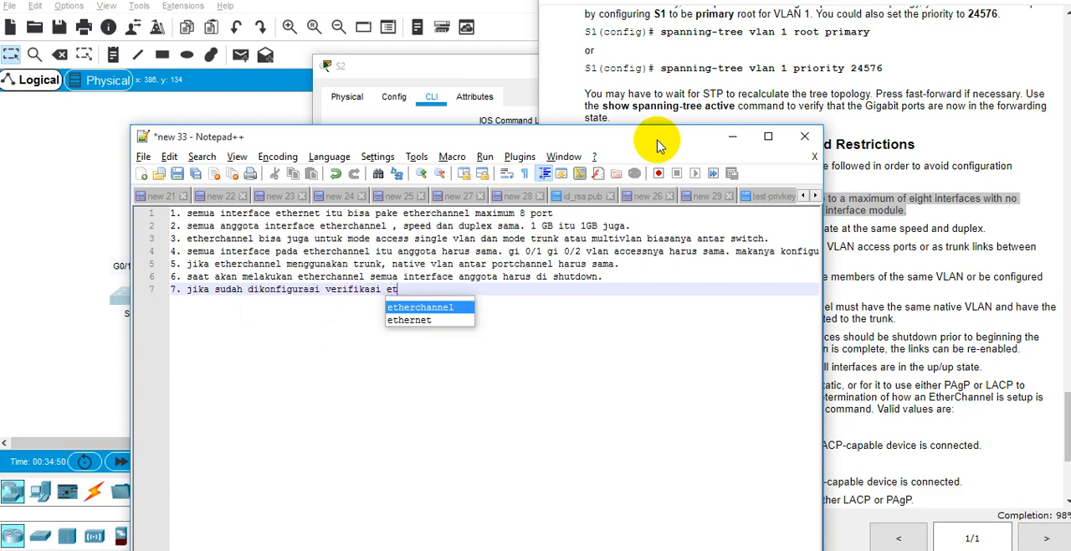
{"action": "type", "text": "herchannel menggunakan pe"}
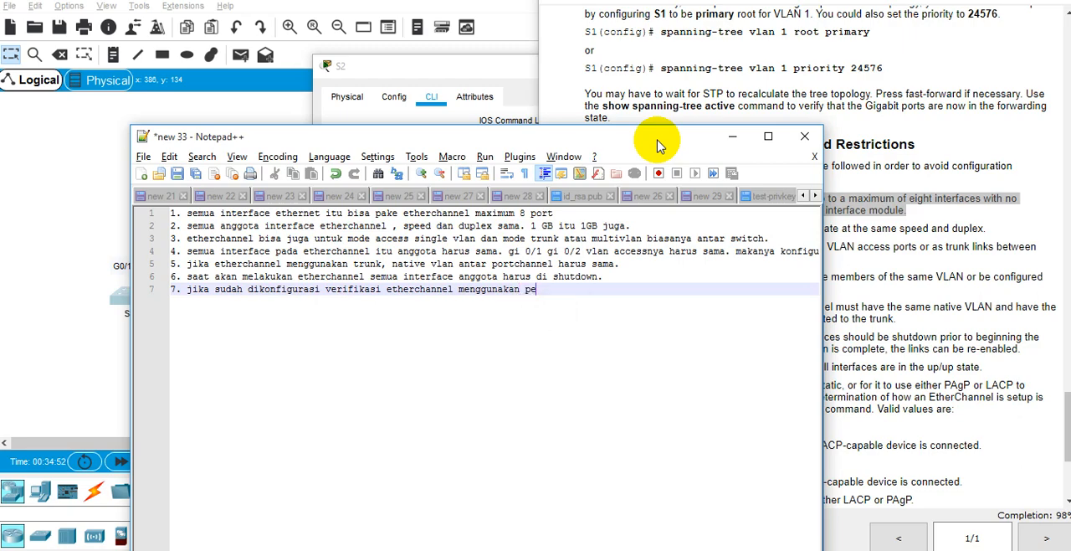
{"action": "type", "text": "rintah show et"}
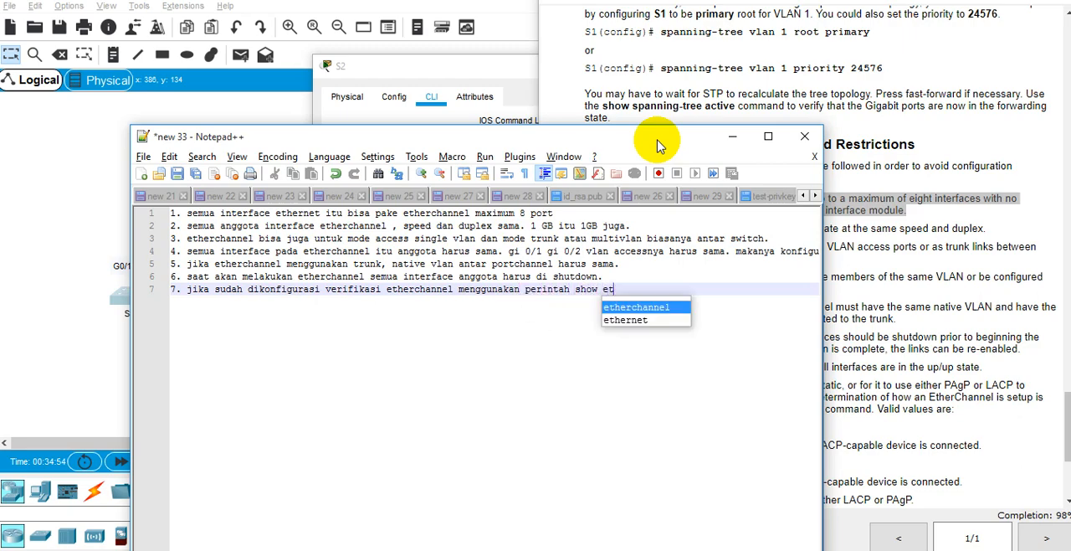
{"action": "key", "text": "Return"}
{"action": "type", "text": "summary"}
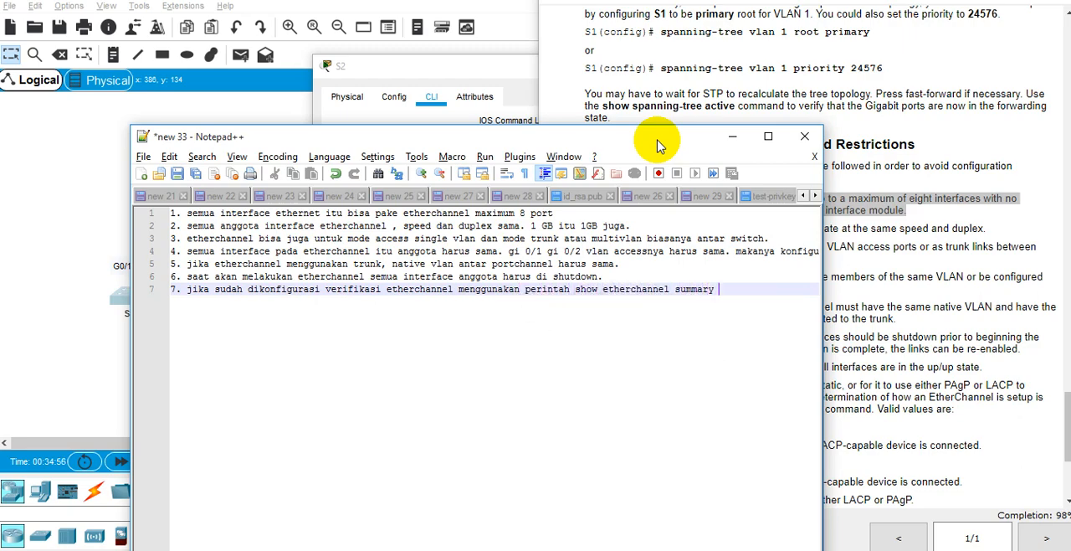
{"action": "type", "text": " psatikan"}
Step: Complete the seventh note with "pastikan status up/up." and start item 8 on a new line
{"action": "key", "text": "BackSpace"}
{"action": "key", "text": "BackSpace"}
{"action": "key", "text": "BackSpace"}
{"action": "key", "text": "BackSpace"}
{"action": "key", "text": "BackSpace"}
{"action": "key", "text": "BackSpace"}
{"action": "key", "text": "BackSpace"}
{"action": "type", "text": "astikan status "}
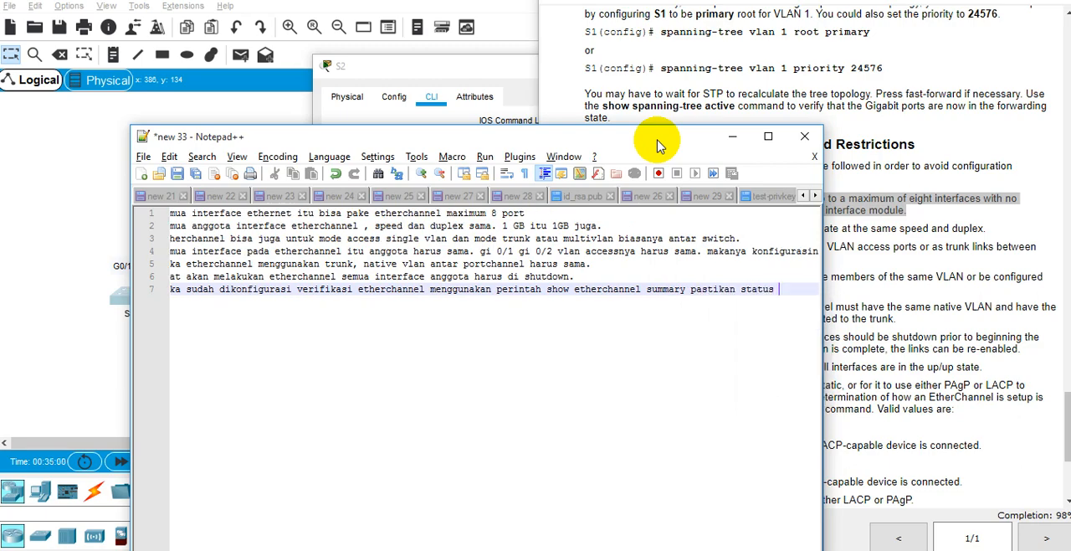
{"action": "type", "text": "up/iup"}
{"action": "key", "text": "BackSpace"}
{"action": "key", "text": "BackSpace"}
{"action": "key", "text": "BackSpace"}
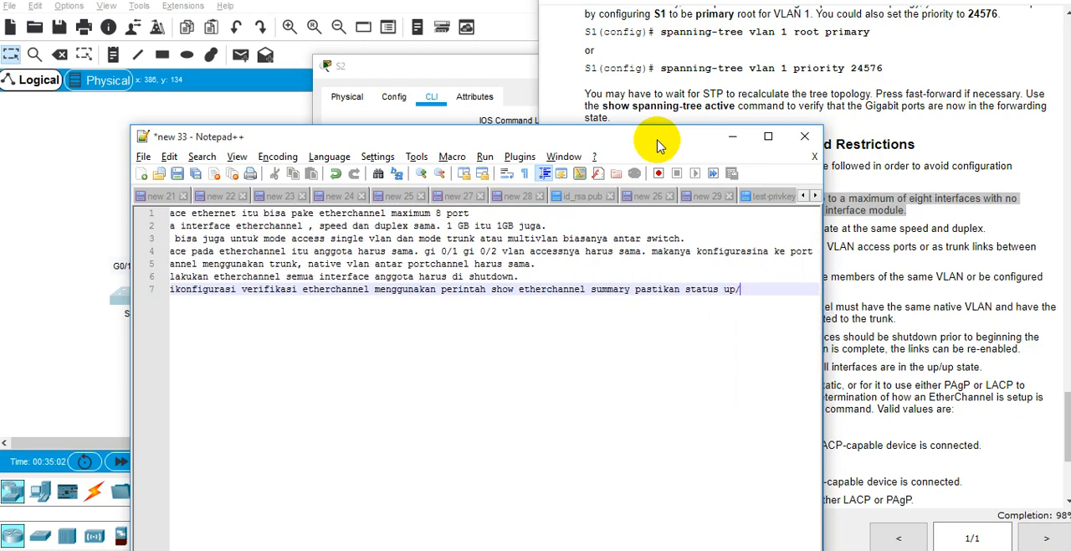
{"action": "type", "text": "uo."}
{"action": "key", "text": "BackSpace"}
{"action": "key", "text": "BackSpace"}
{"action": "type", "text": "p"}
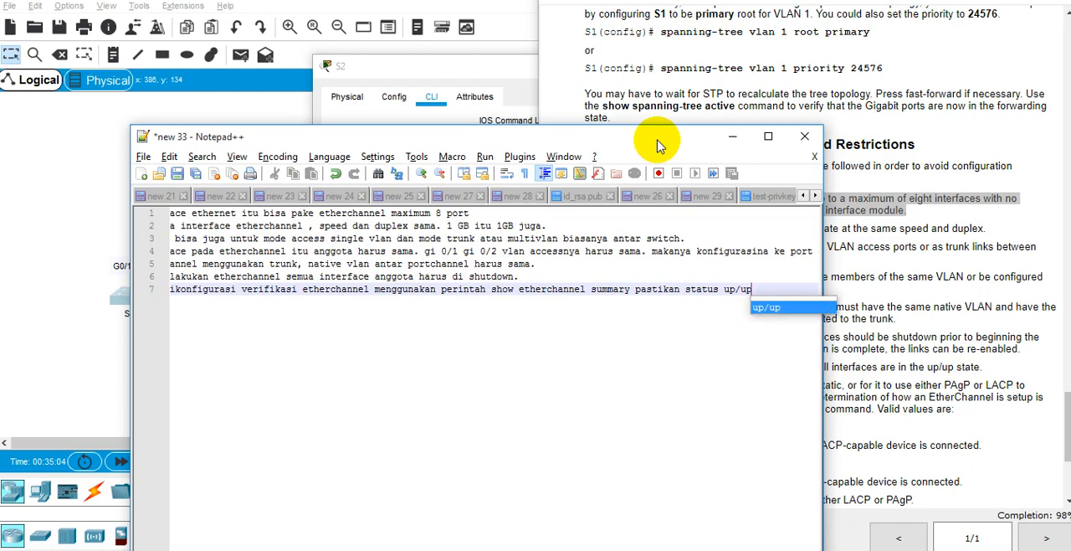
{"action": "type", "text": "/"}
{"action": "key", "text": "BackSpace"}
{"action": "type", "text": "."}
{"action": "key", "text": "Return"}
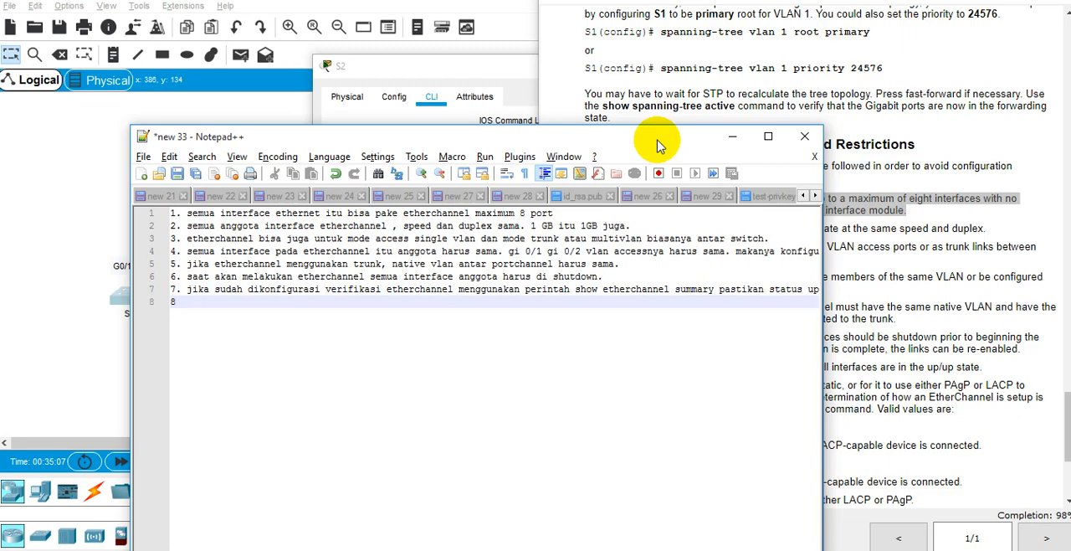
Step: Bring guidelines 8 and 9 into view, then place the notes window above them and widen it to show complete lines
{"action": "left_click", "coordinate": [1001, 381]}
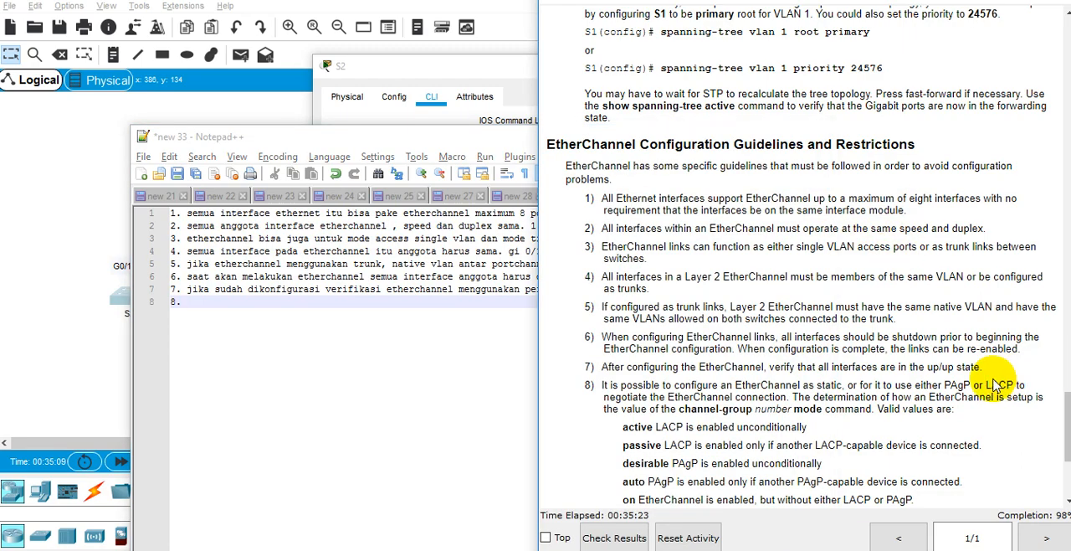
{"action": "scroll", "coordinate": [968, 395], "scroll_direction": "down", "scroll_amount": 3}
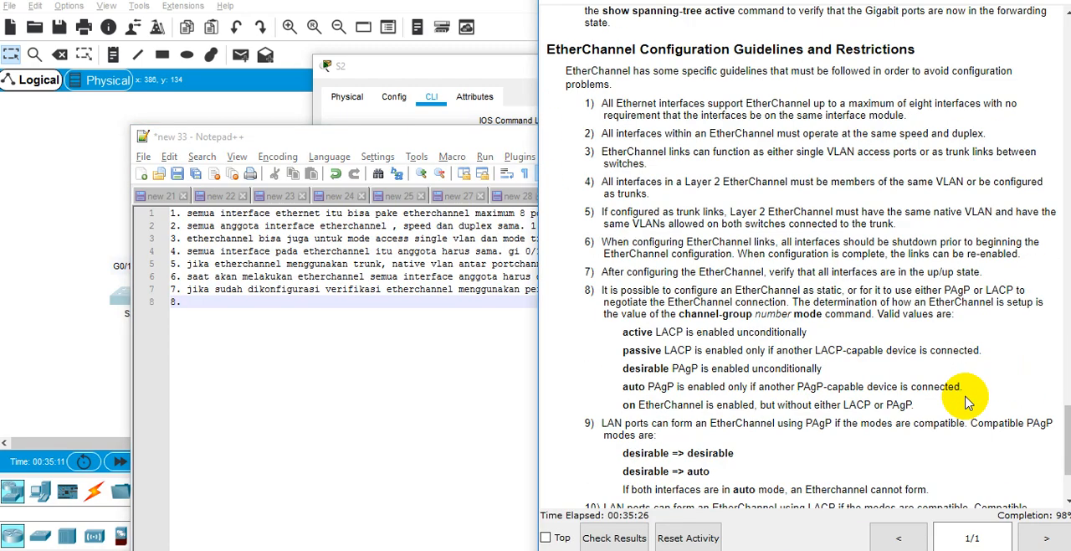
{"action": "left_click", "coordinate": [503, 375]}
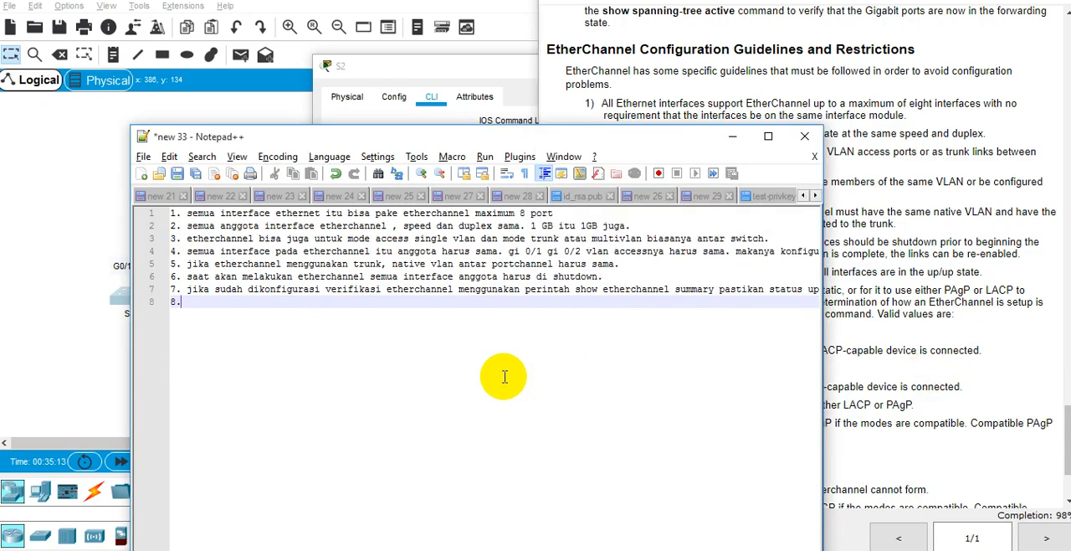
{"action": "left_click_drag", "start_coordinate": [633, 135], "coordinate": [637, 434]}
{"action": "left_click_drag", "start_coordinate": [560, 427], "coordinate": [522, 19]}
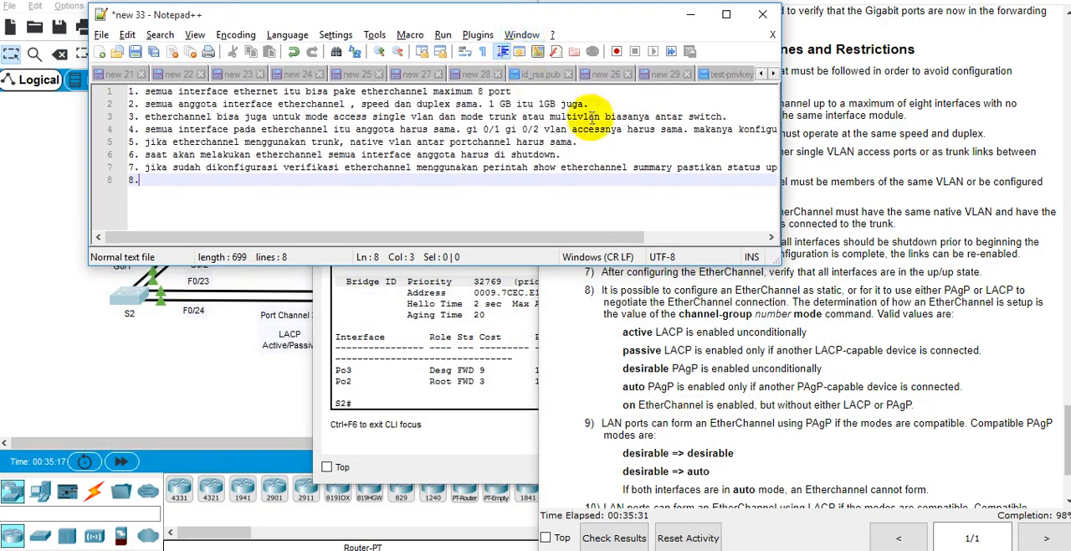
{"action": "left_click_drag", "start_coordinate": [780, 170], "coordinate": [1070, 174]}
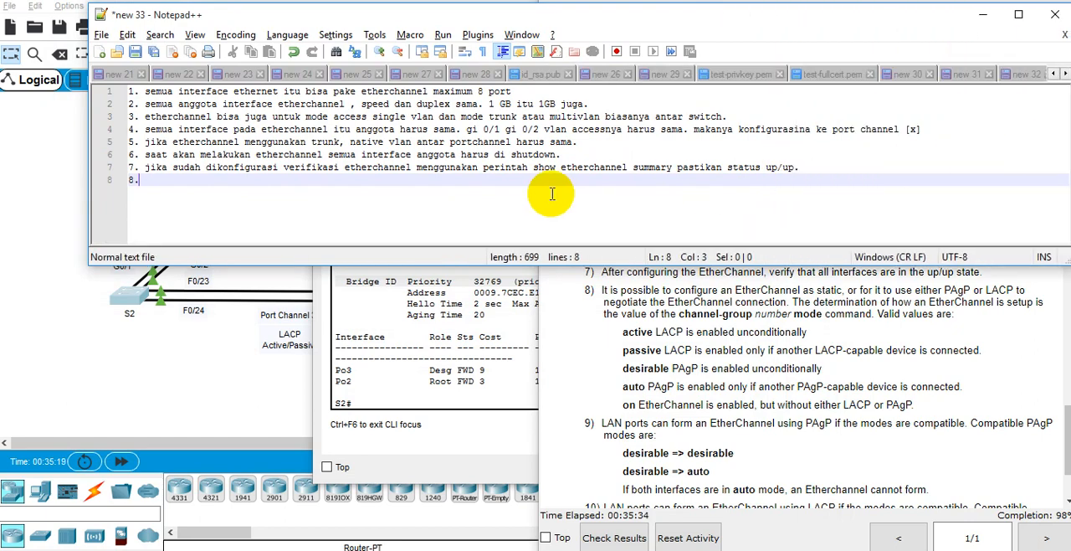
Step: Write the eighth note as "mengenai mode etherchannel, pastikan modenya itu active atau desirable."
{"action": "type", "text": "mengenai m"}
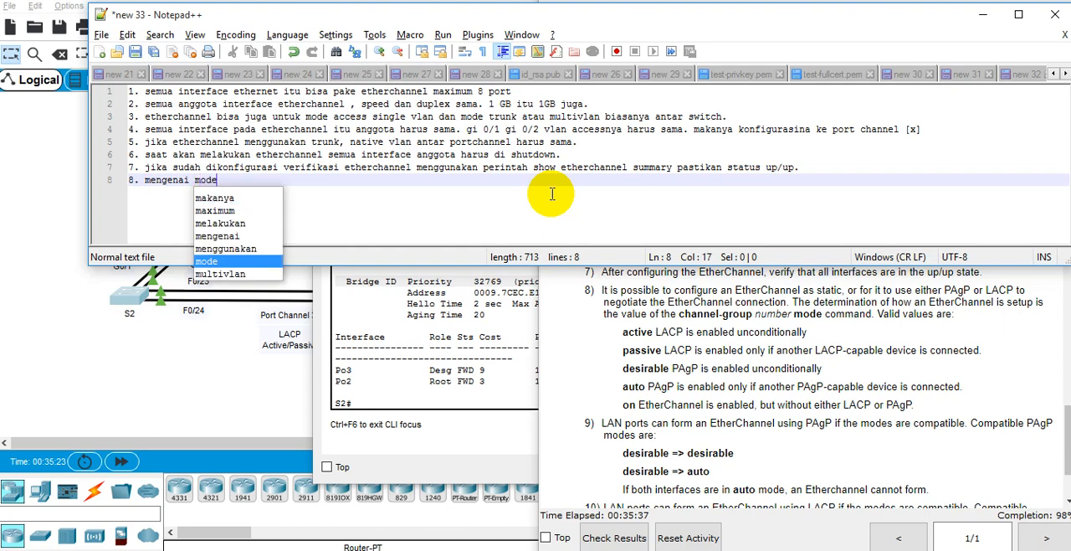
{"action": "type", "text": "ode "}
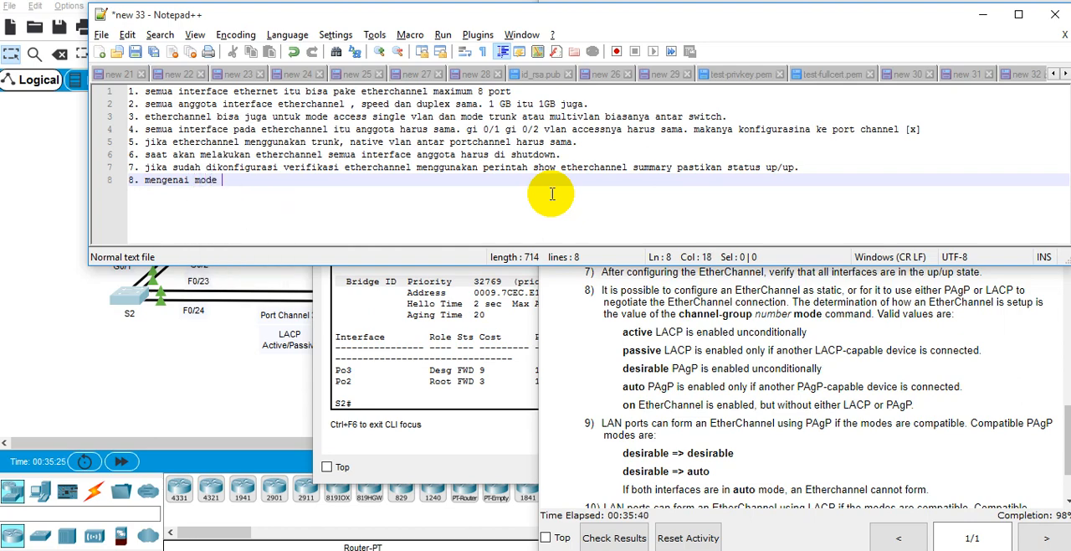
{"action": "type", "text": " etherchannel"}
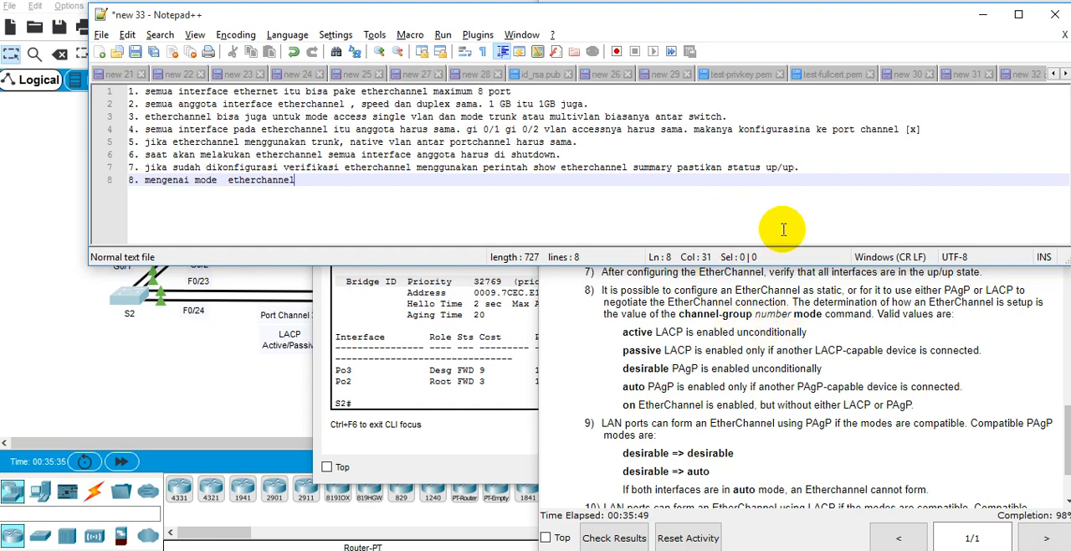
{"action": "type", "text": ","}
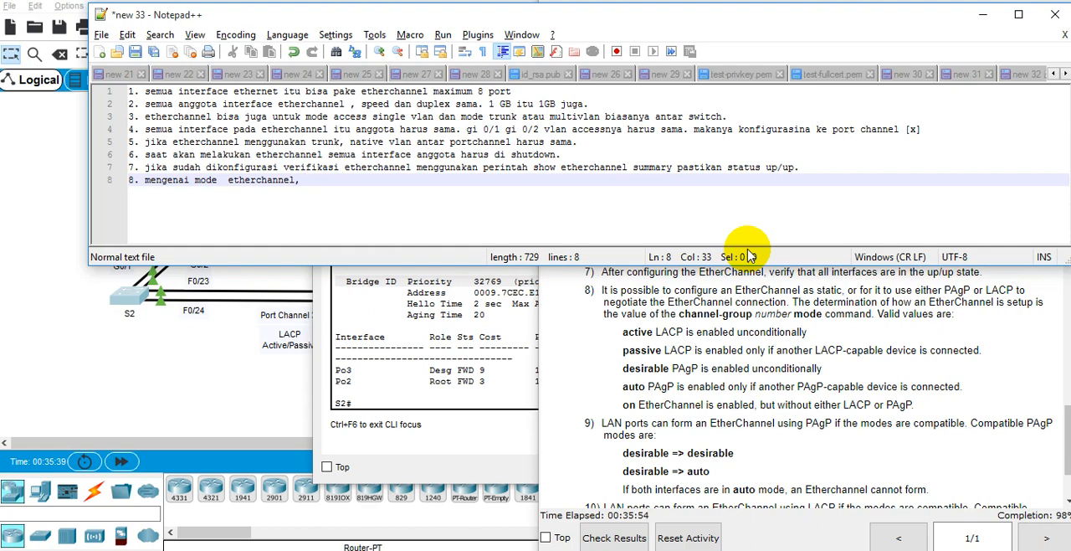
{"action": "type", "text": " psti"}
{"action": "key", "text": "BackSpace"}
{"action": "key", "text": "BackSpace"}
{"action": "type", "text": "astikan mo"}
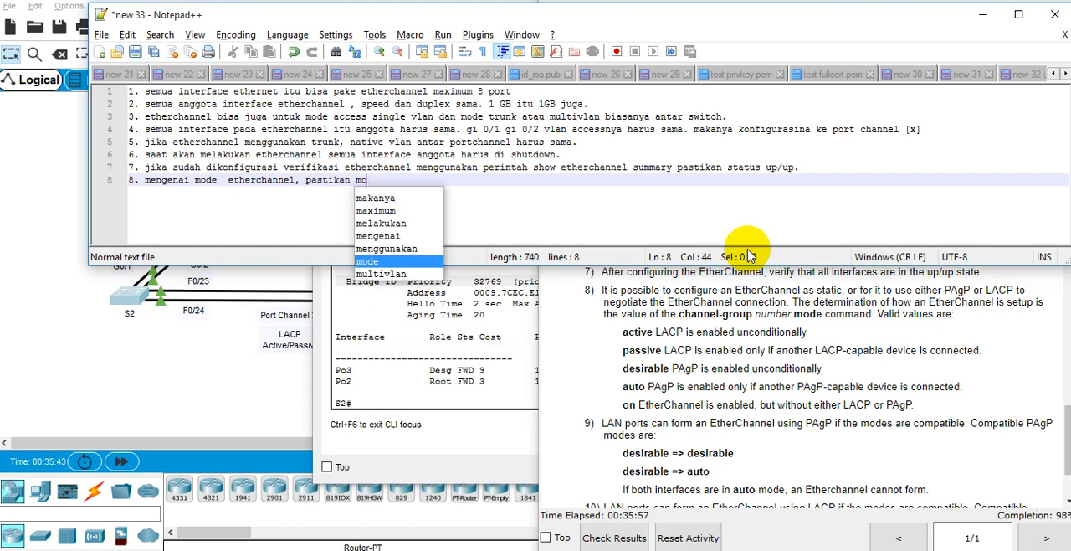
{"action": "type", "text": "denya itu a"}
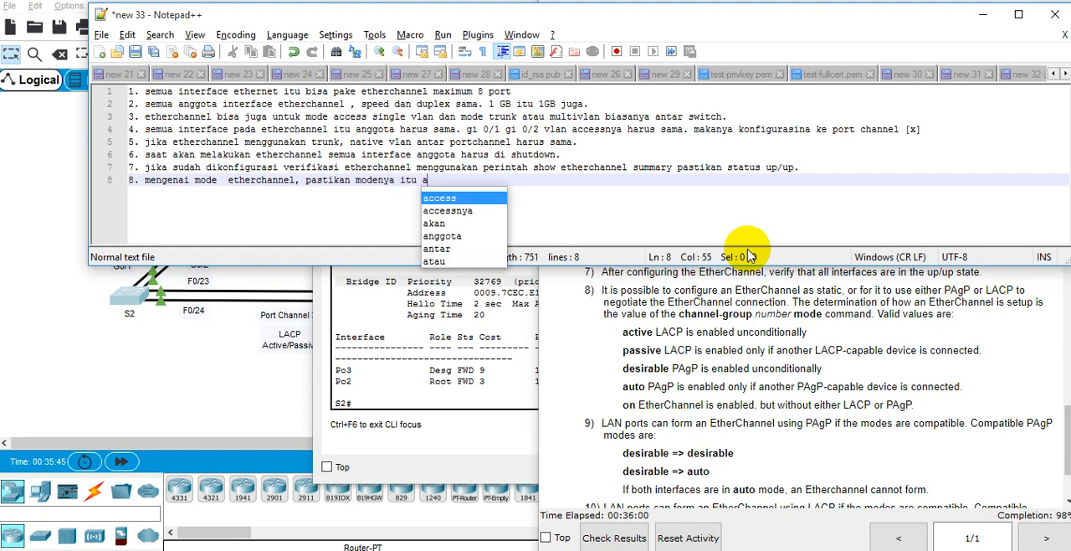
{"action": "type", "text": "ctive atau desir"}
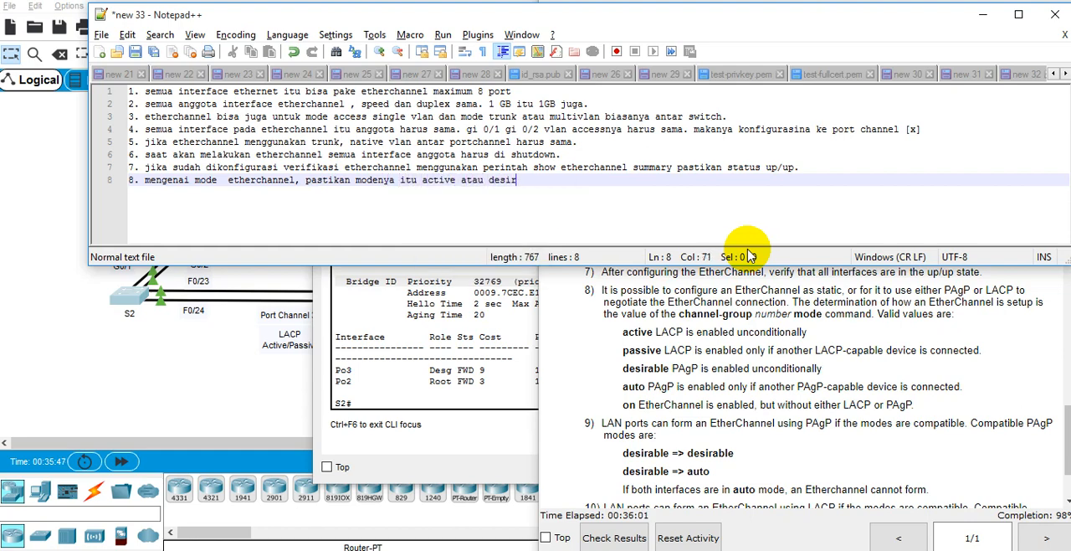
{"action": "type", "text": "able."}
Step: Start item 9 on the line below and bring the PAgP and LACP mode guidelines into view for reference
{"action": "key", "text": "Return"}
{"action": "key", "text": "Return"}
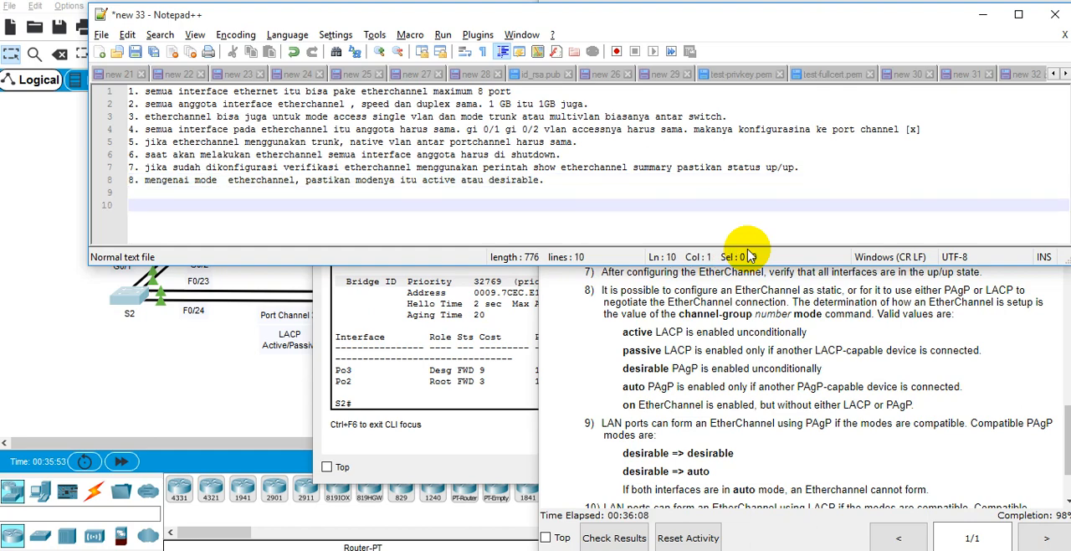
{"action": "key", "text": "Up"}
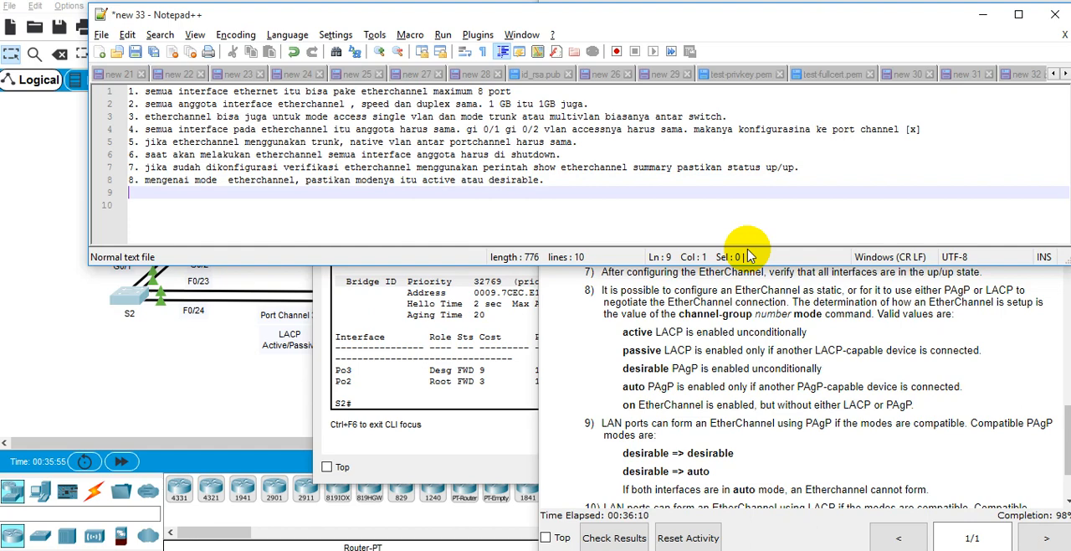
{"action": "type", "text": "9."}
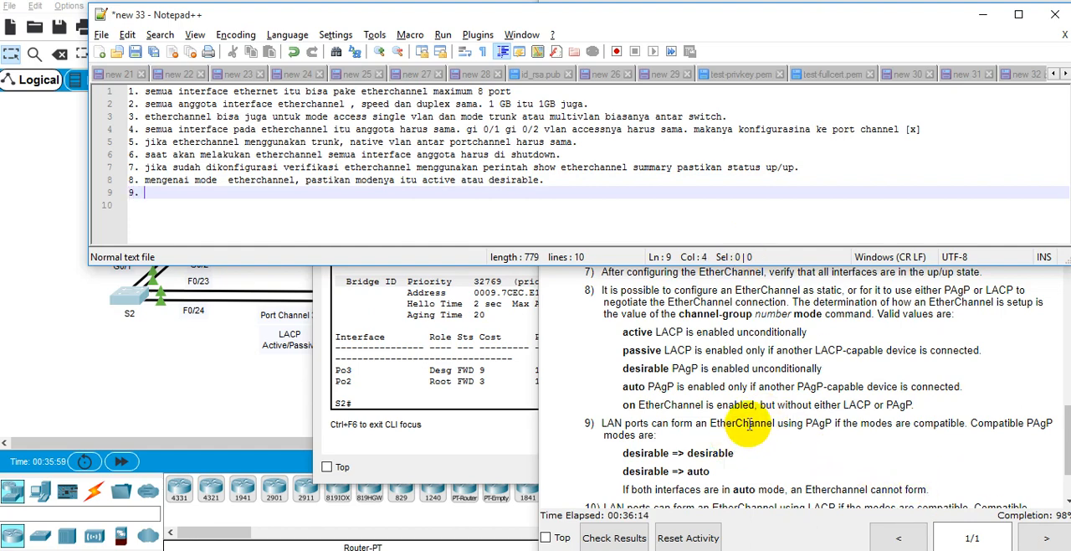
{"action": "left_click", "coordinate": [743, 425]}
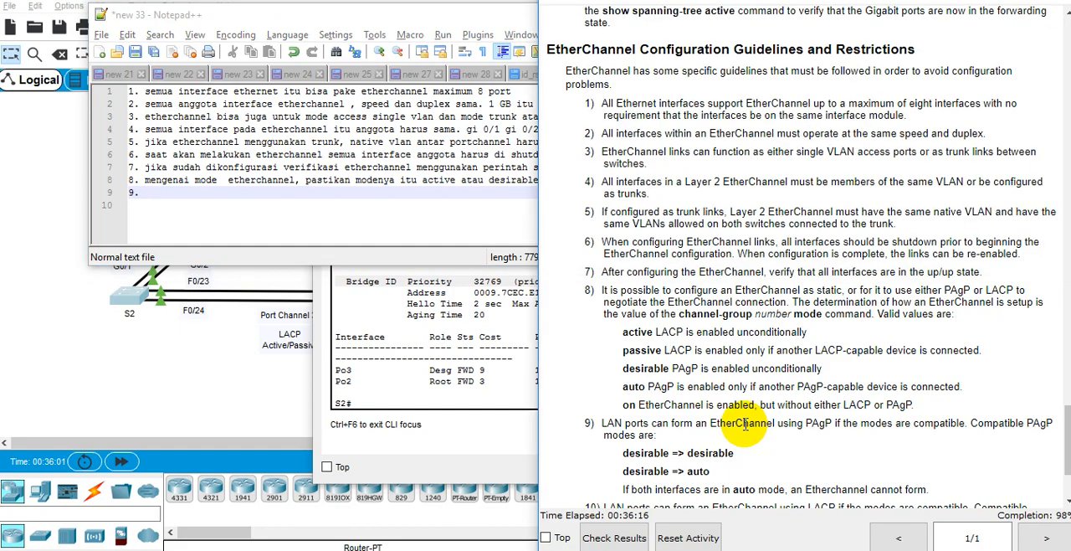
{"action": "scroll", "coordinate": [743, 425], "scroll_direction": "down", "scroll_amount": 3}
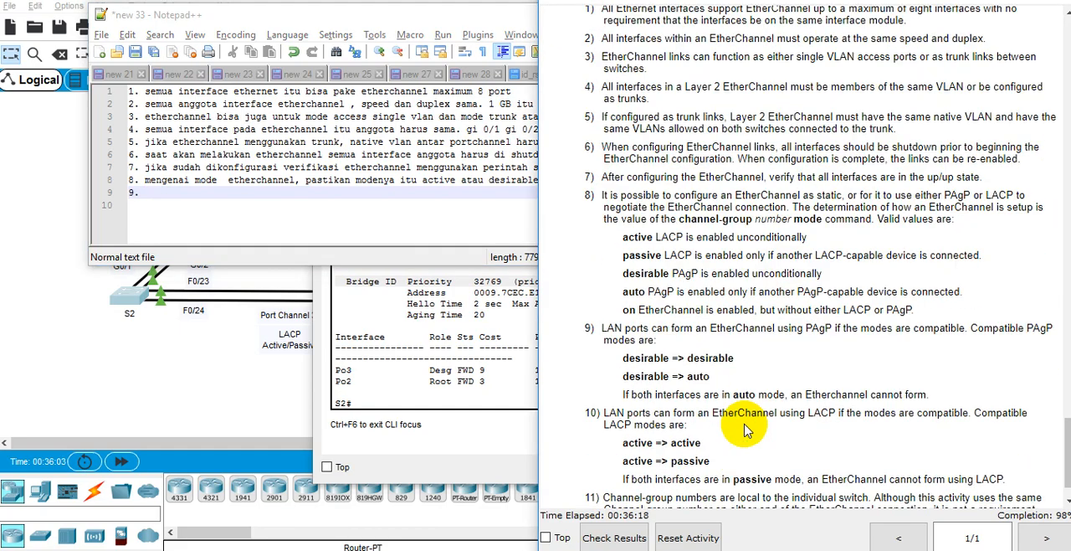
{"action": "left_click", "coordinate": [474, 219]}
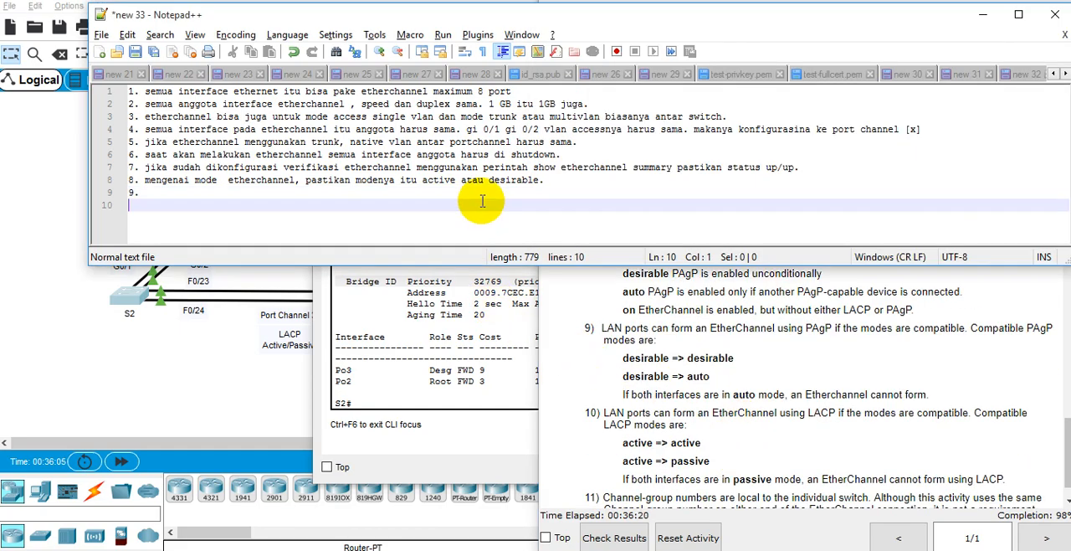
{"action": "left_click", "coordinate": [481, 192]}
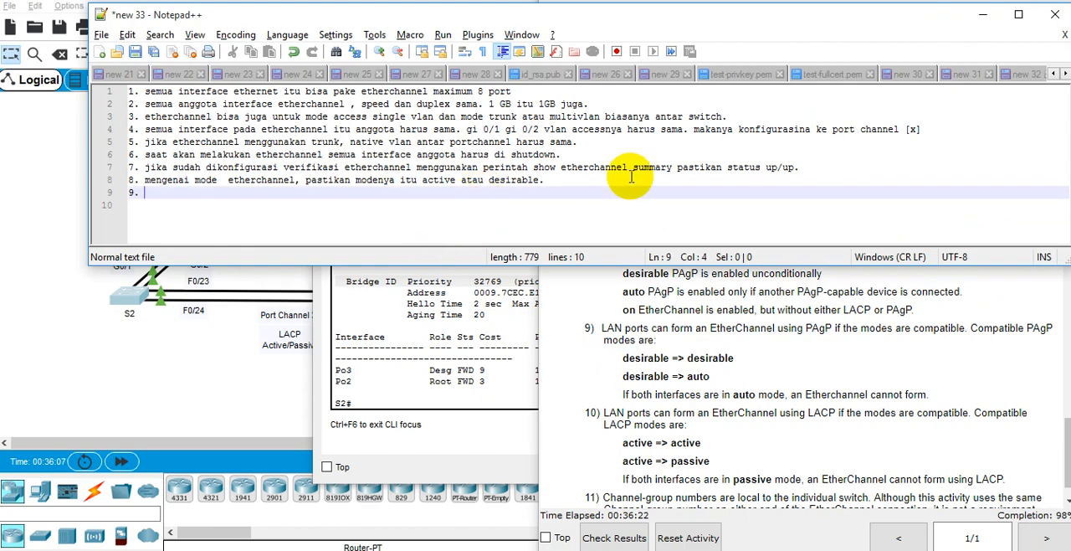
Step: Write the ninth note as "PagGP mode yang bisa digunkan supaya jadi etherchannel"
{"action": "type", "text": "PagGP"}
{"action": "type", "text": "ode yang ibsa"}
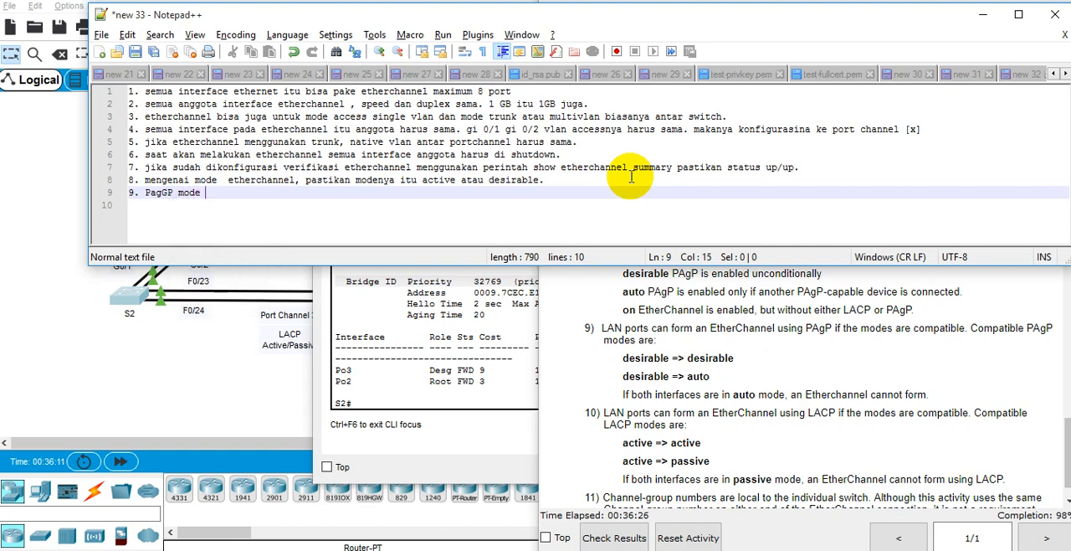
{"action": "key", "text": "BackSpace"}
{"action": "key", "text": "BackSpace"}
{"action": "type", "text": "b"}
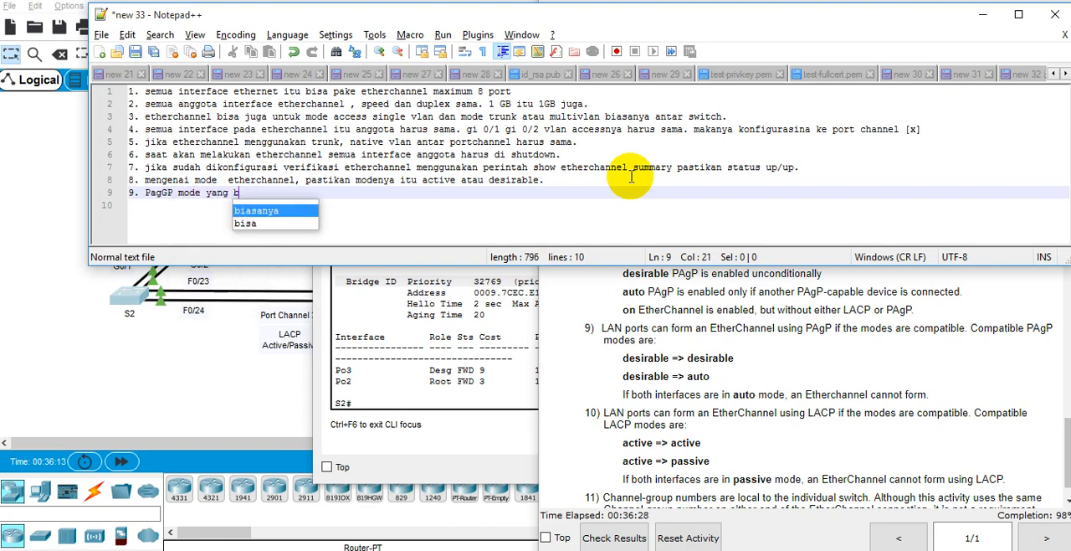
{"action": "type", "text": "isa digunkan supaya jadi "}
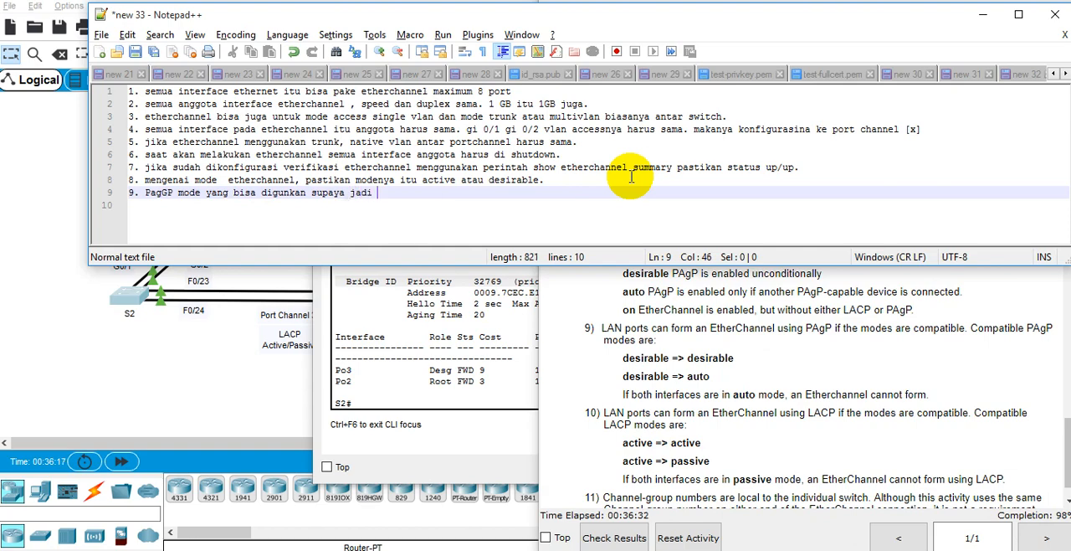
{"action": "type", "text": "ethern"}
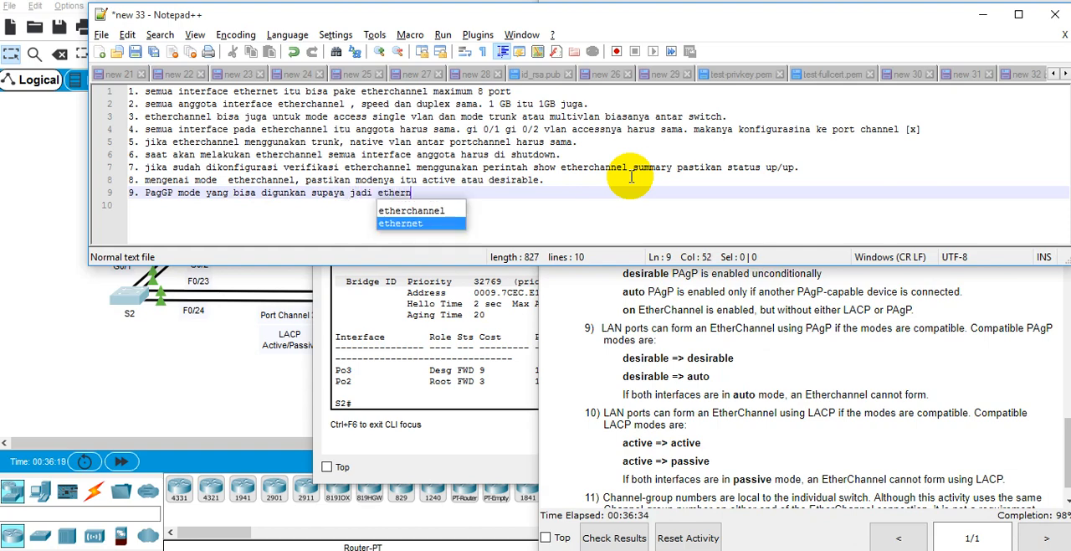
{"action": "key", "text": "Up"}
{"action": "key", "text": "Return"}
{"action": "key", "text": "Return"}
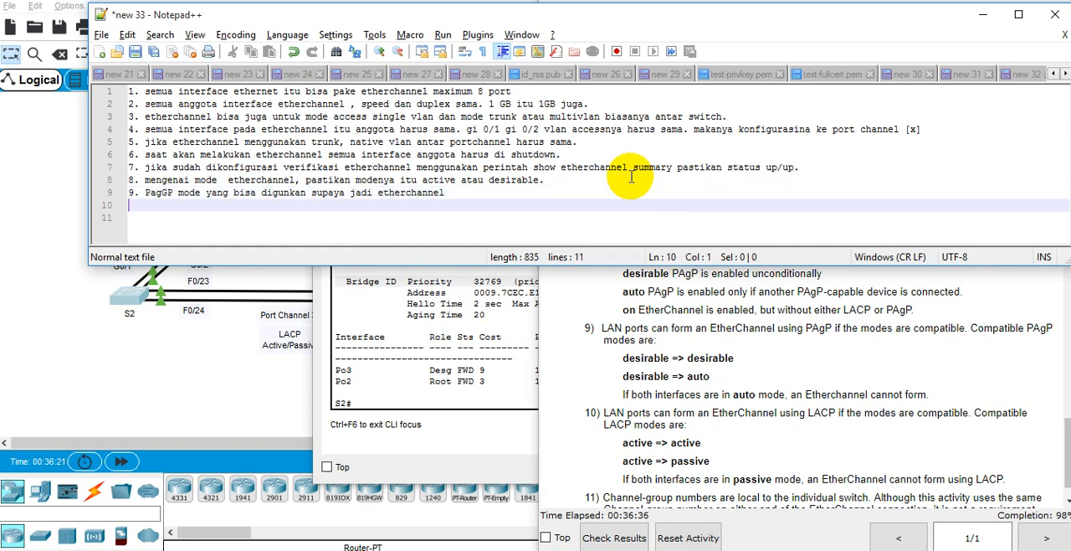
Step: Add the indented line "desirable dan desirable" under the ninth note and open another line below it
{"action": "type", "text": "de"}
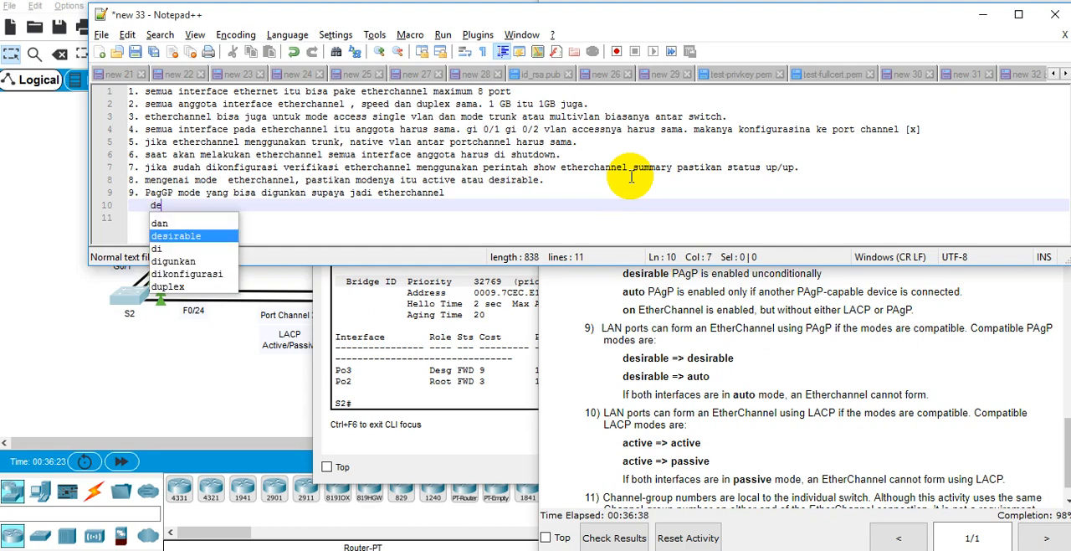
{"action": "type", "text": "sir"}
{"action": "key", "text": "Return"}
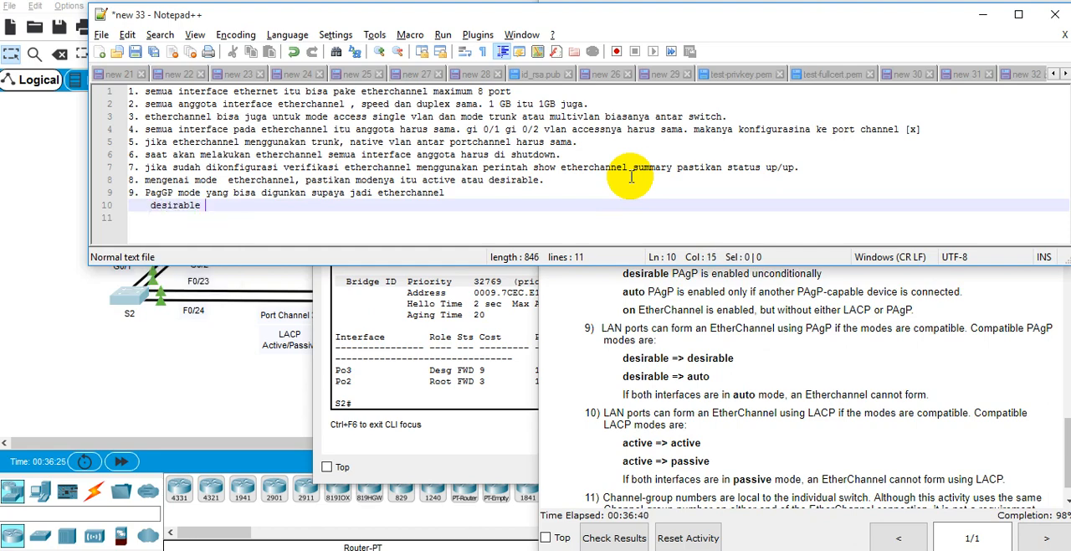
{"action": "type", "text": "dan dsi"}
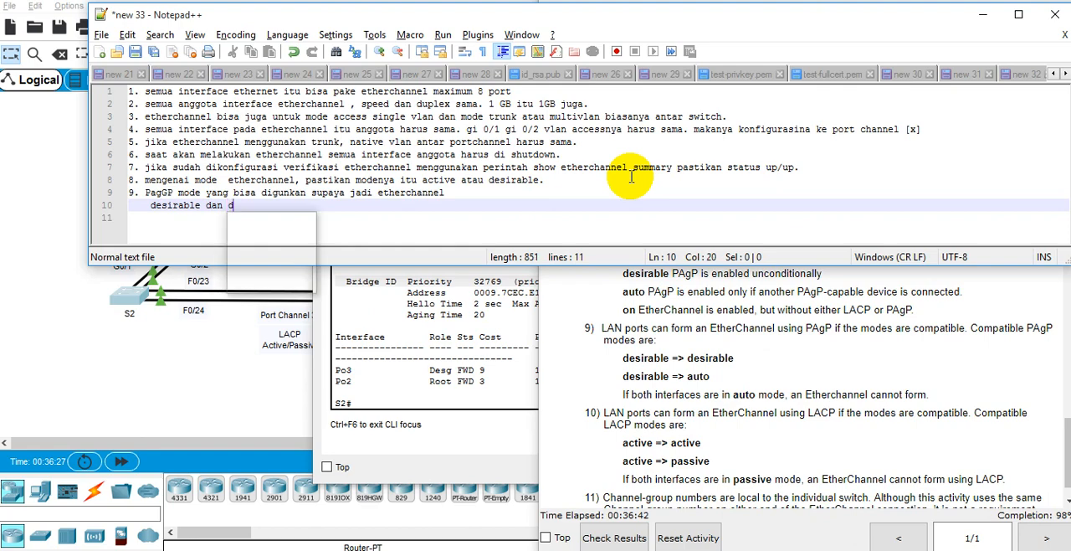
{"action": "key", "text": "BackSpace"}
{"action": "type", "text": "esi"}
{"action": "key", "text": "Return"}
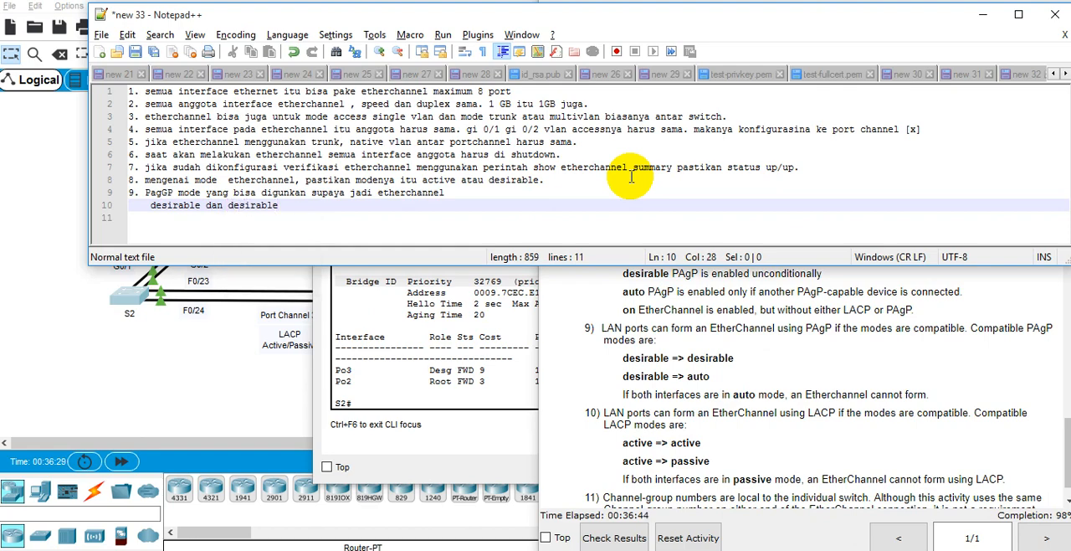
{"action": "key", "text": "Return"}
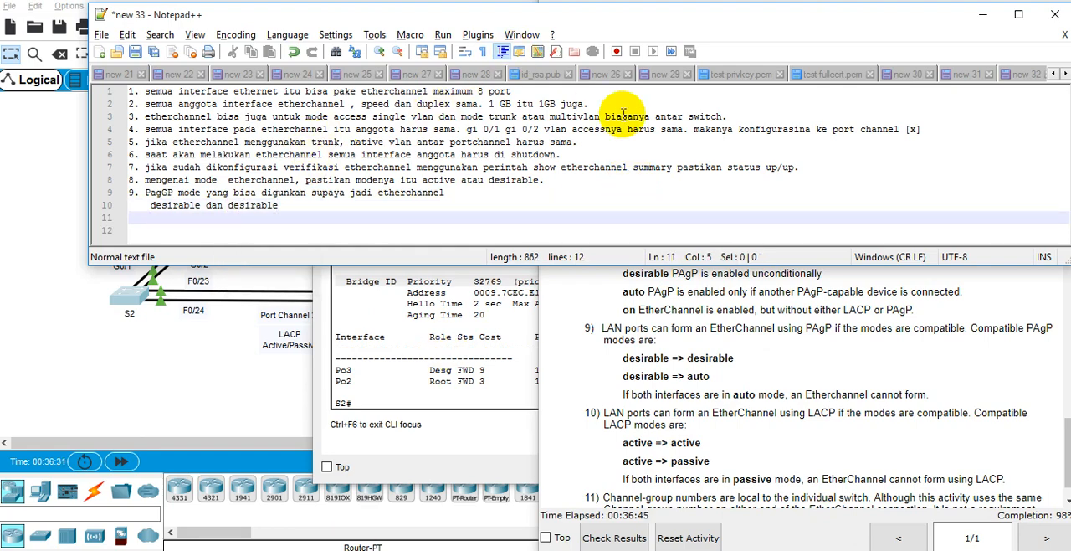
{"action": "left_click", "coordinate": [191, 207]}
{"action": "double_click", "coordinate": [191, 207]}
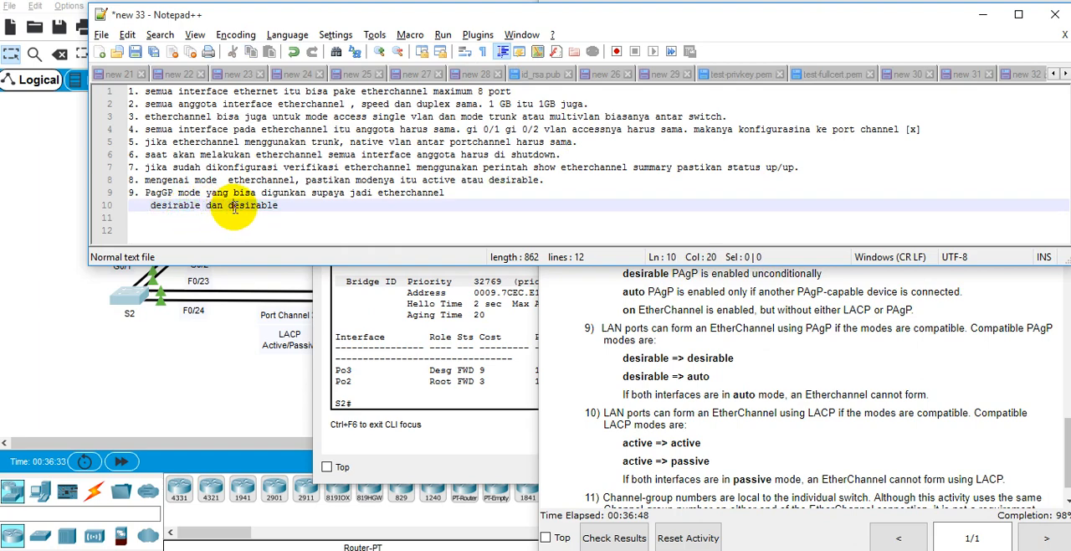
{"action": "double_click", "coordinate": [234, 205]}
{"action": "left_click", "coordinate": [217, 220]}
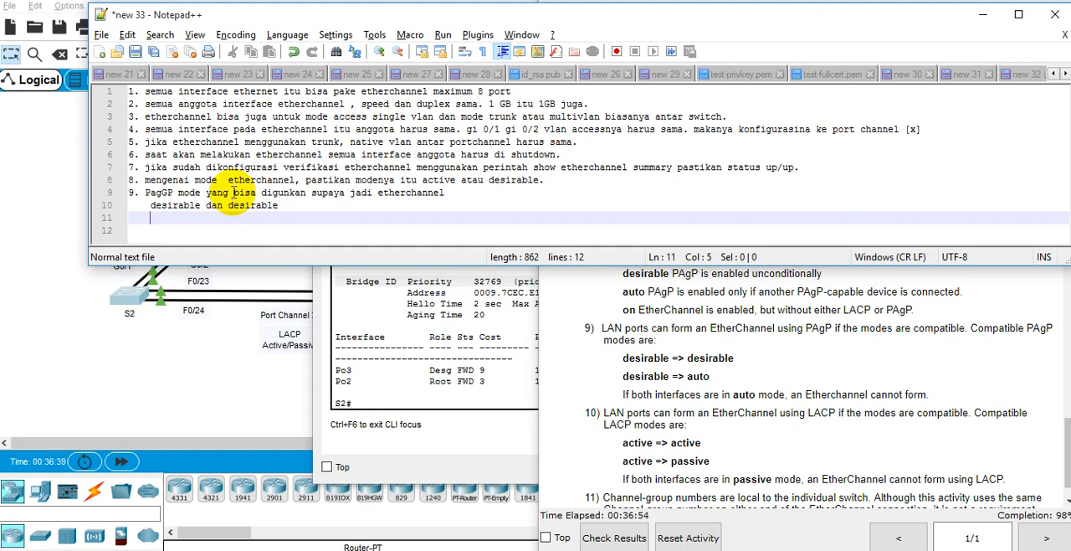
Step: Add the indented line "desirable dan auto" under the ninth note, reusing the word "desirable" from the line above
{"action": "key", "text": "Up"}
{"action": "key", "text": "shift+Right"}
{"action": "key", "text": "shift+Right"}
{"action": "key", "text": "shift+Right"}
{"action": "key", "text": "shift+Right"}
{"action": "key", "text": "shift+Right"}
{"action": "key", "text": "shift+Right"}
{"action": "key", "text": "shift+Right"}
{"action": "key", "text": "shift+Right"}
{"action": "key", "text": "shift+Right"}
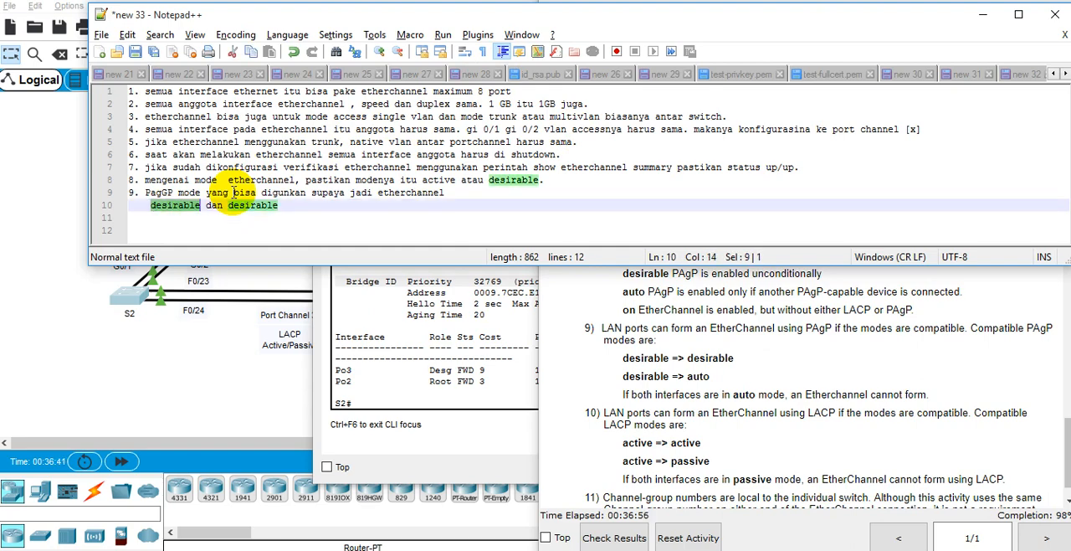
{"action": "key", "text": "ctrl+c"}
{"action": "key", "text": "Down"}
{"action": "key", "text": "ctrl+v"}
{"action": "type", "text": "d"}
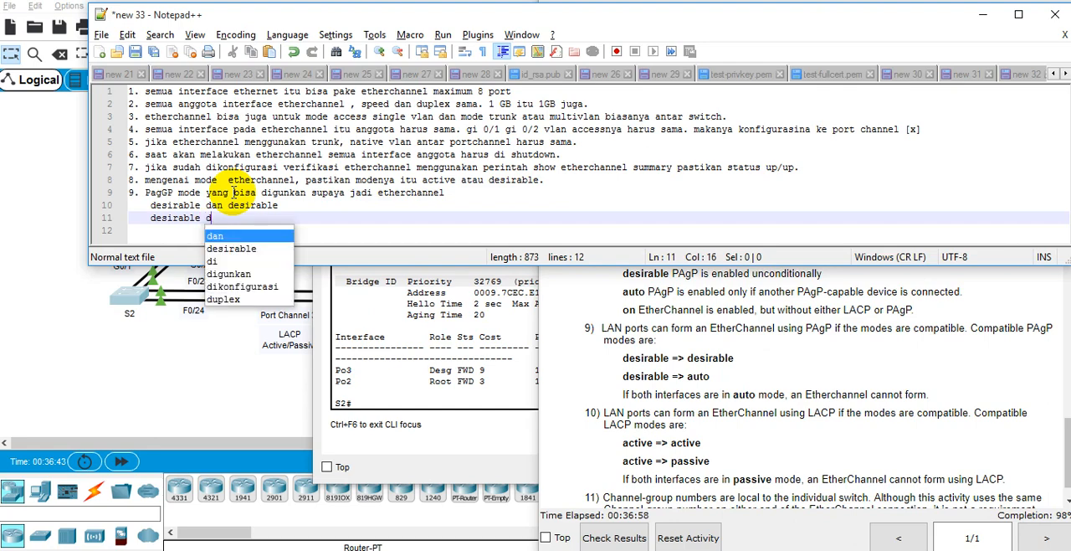
{"action": "key", "text": "BackSpace"}
{"action": "type", "text": "dan auto"}
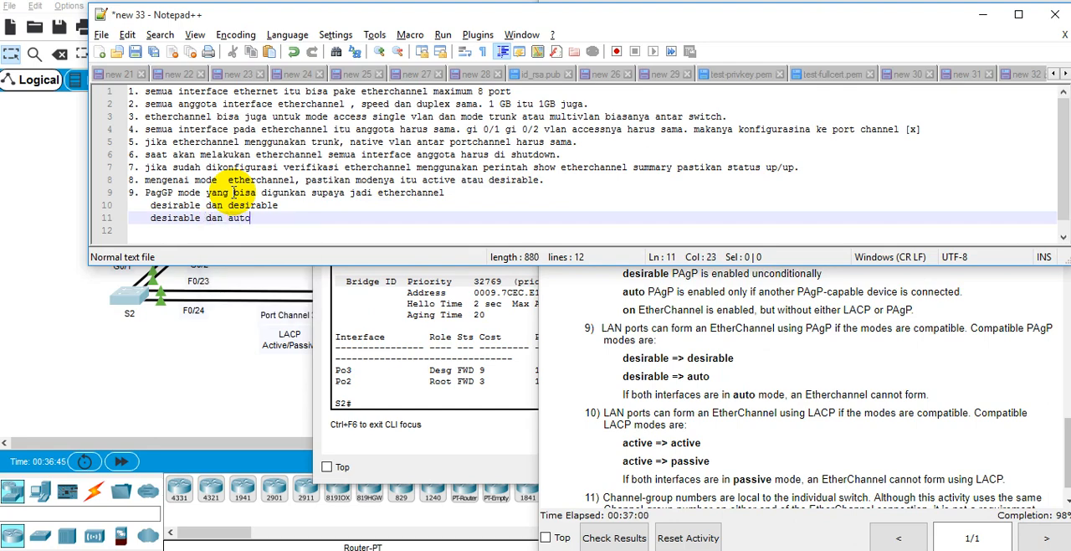
Step: Write the tenth note as "LACP mode yang bisa digunakan supaya jadi etherchannel" on a new line
{"action": "key", "text": "Return"}
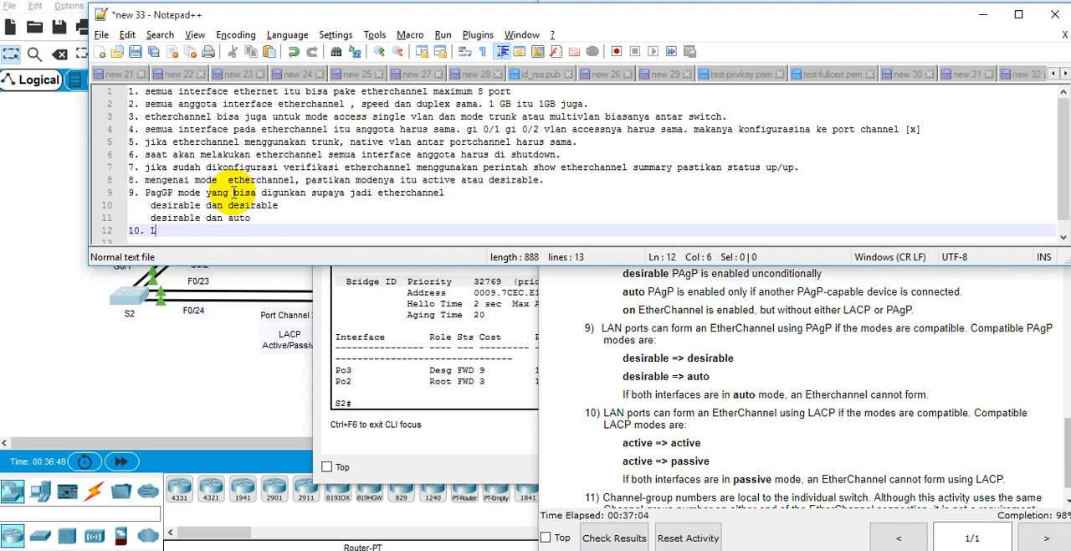
{"action": "type", "text": "10. LACP m"}
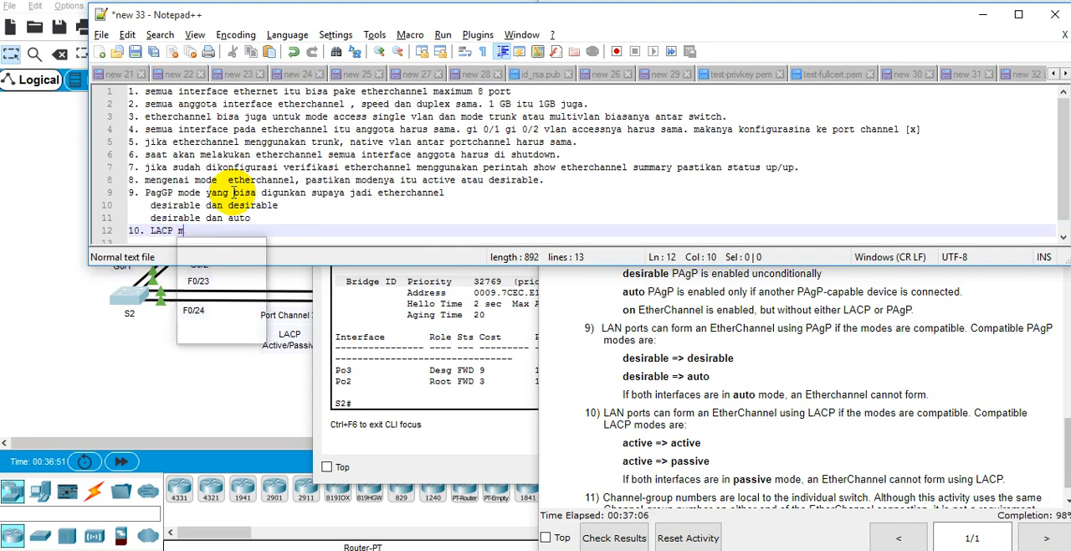
{"action": "type", "text": "ode yang bisa digun"}
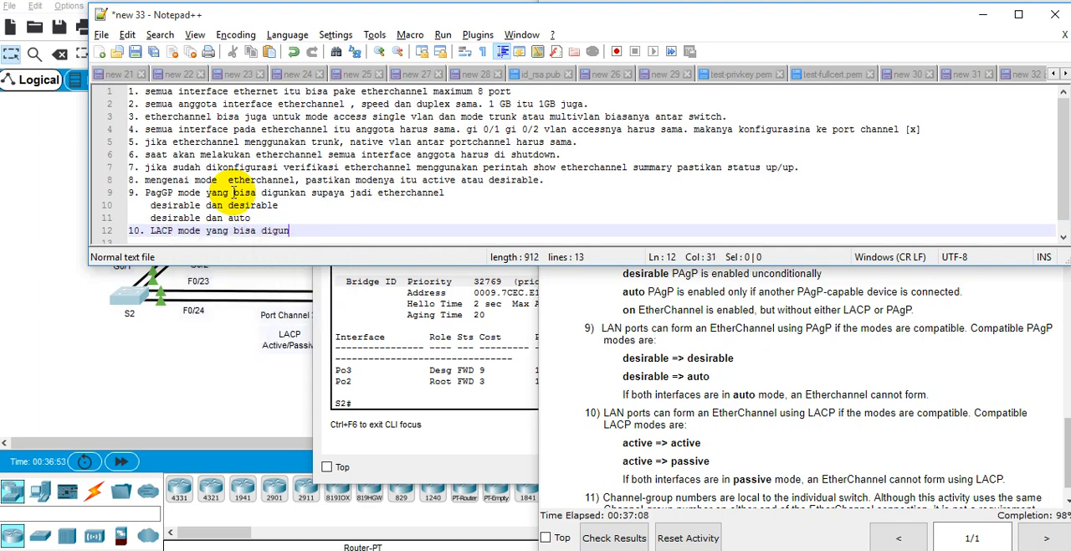
{"action": "type", "text": "akan supaya jadi etherchannel"}
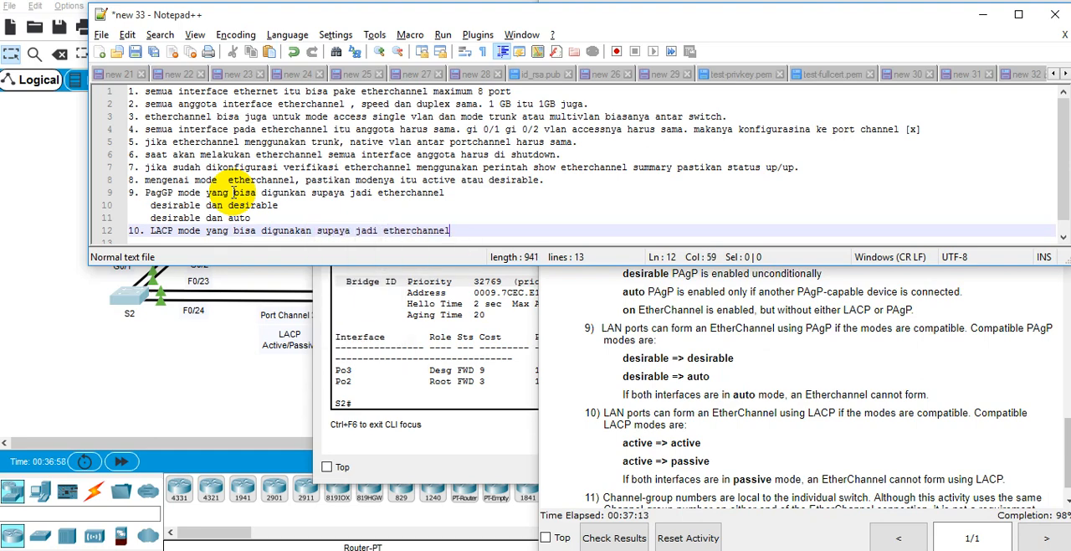
Step: Add the indented lines "active dan active" and "active dan passive" under the tenth note
{"action": "key", "text": "Return"}
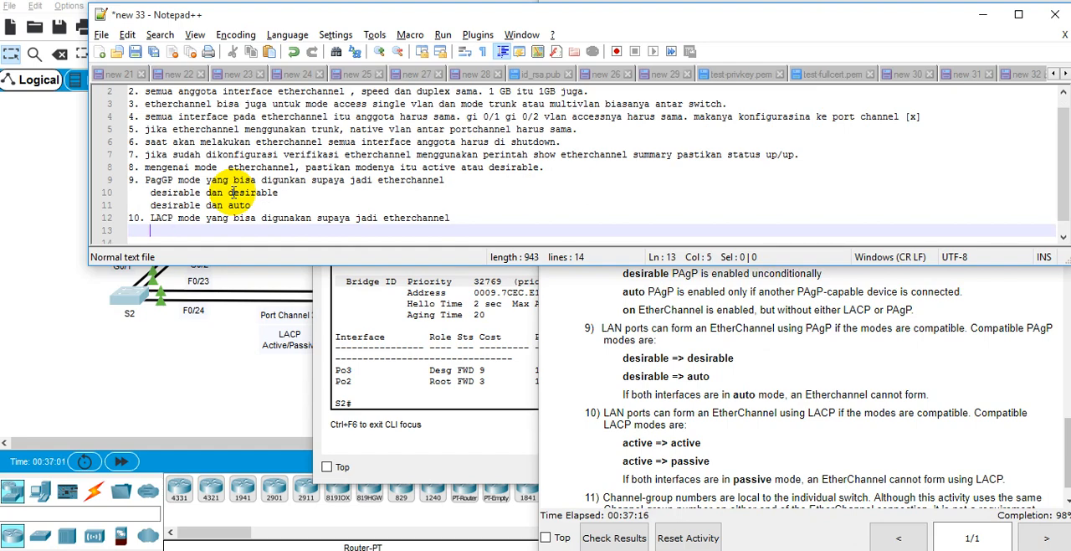
{"action": "type", "text": "active dan active"}
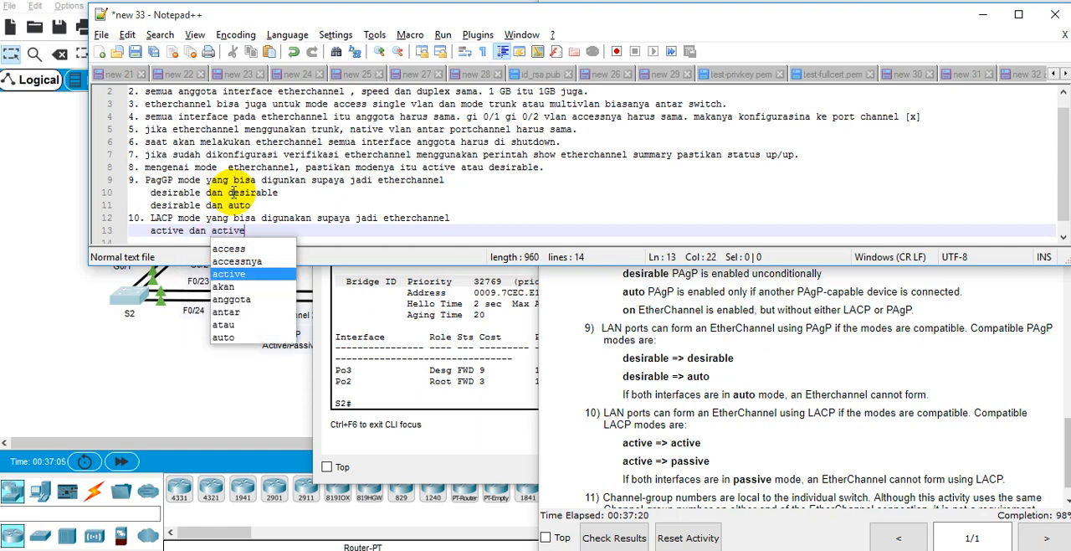
{"action": "key", "text": "Return"}
{"action": "key", "text": "Return"}
{"action": "type", "text": "active dan "}
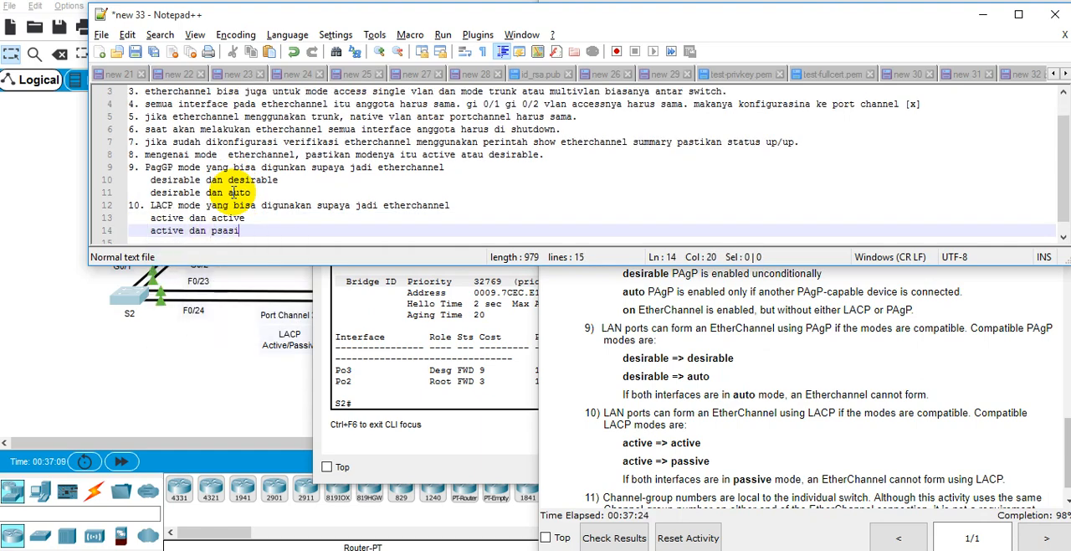
{"action": "type", "text": "passive"}
Step: Start item 11 directly below the LACP mode lines and bring the channel-group number guideline into view
{"action": "key", "text": "Return"}
{"action": "key", "text": "Return"}
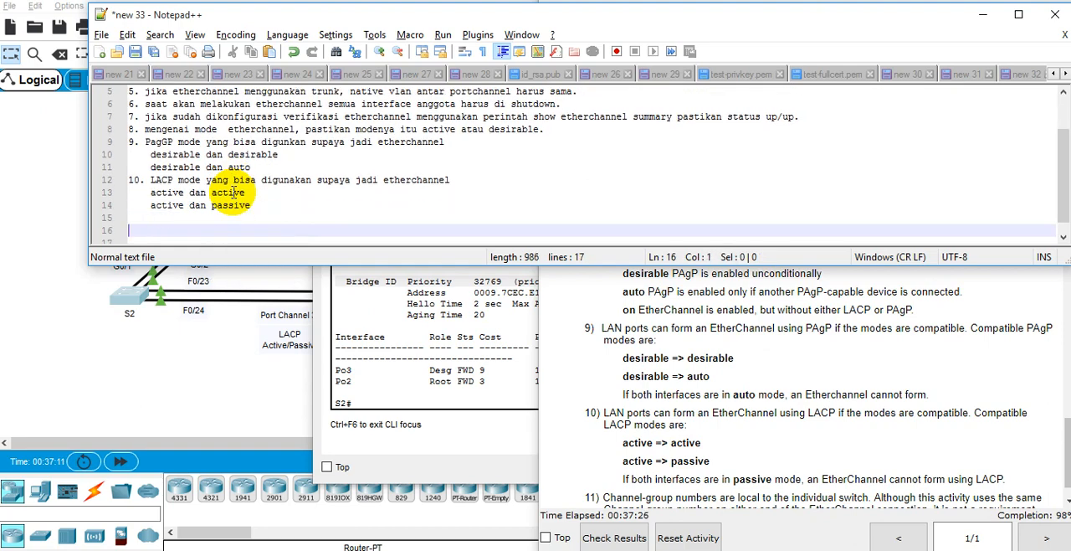
{"action": "key", "text": "BackSpace"}
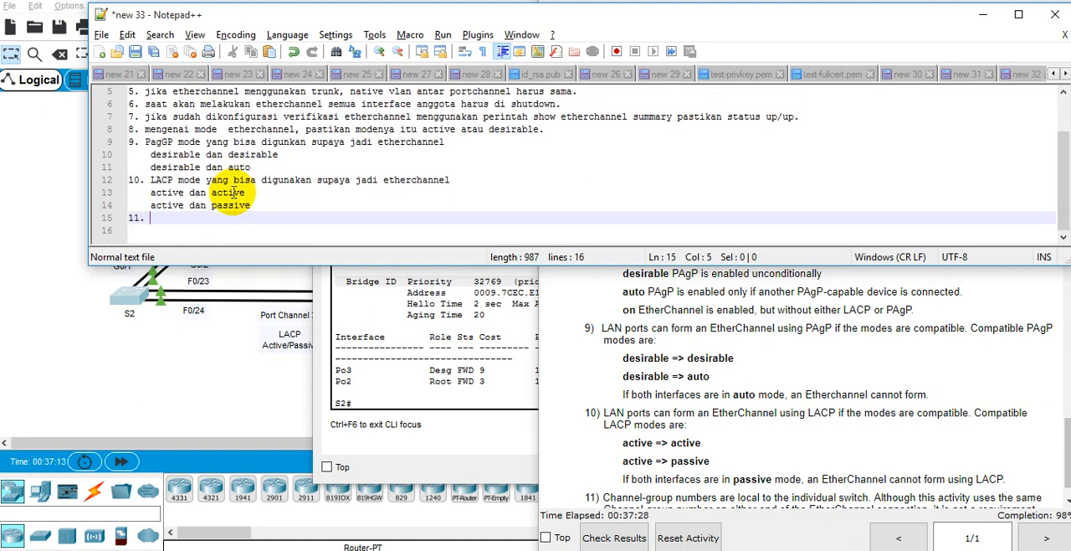
{"action": "scroll", "coordinate": [646, 453], "scroll_direction": "down", "scroll_amount": 1}
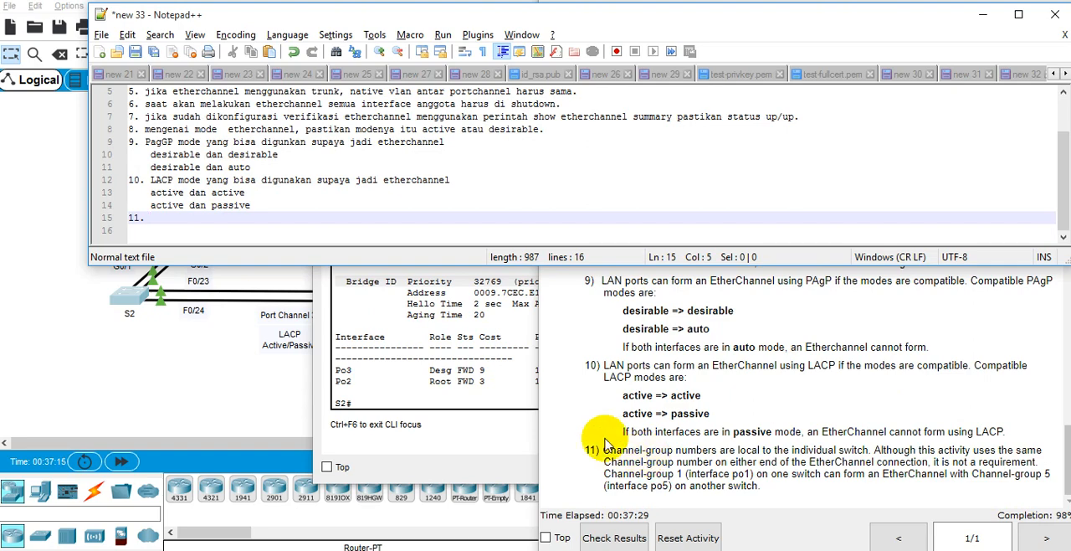
Step: Add the indented line "auto dan auto == not form" under the ninth note, leaving a blank line before note 10
{"action": "left_click", "coordinate": [362, 206]}
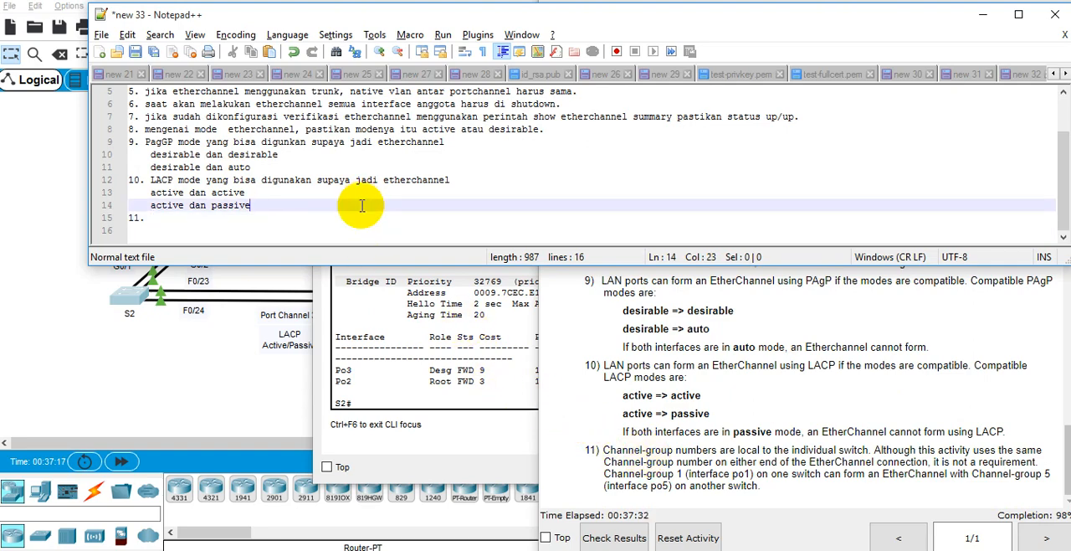
{"action": "left_click", "coordinate": [364, 181]}
{"action": "left_click", "coordinate": [368, 170]}
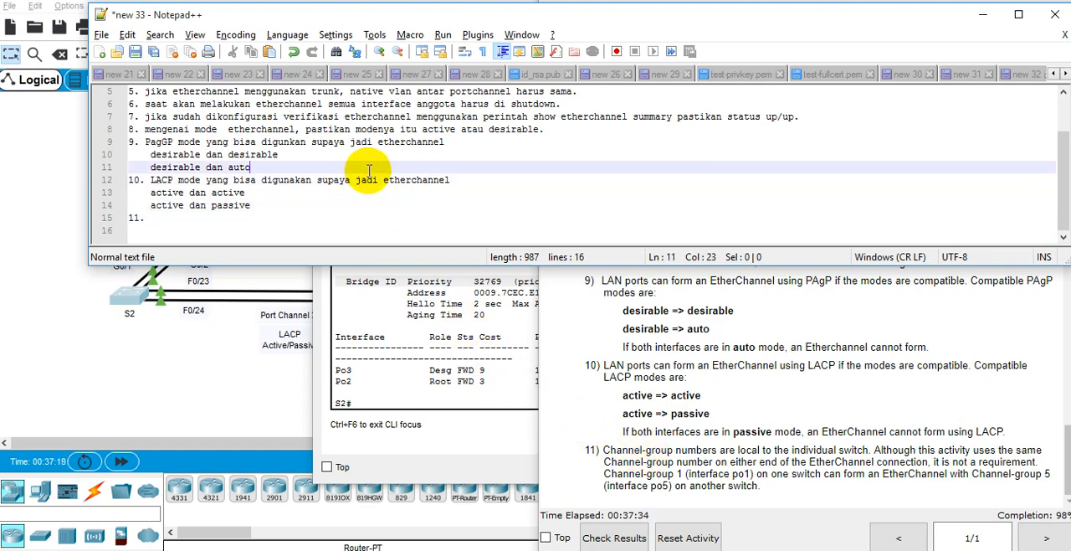
{"action": "key", "text": "Return"}
{"action": "key", "text": "Return"}
{"action": "key", "text": "Up"}
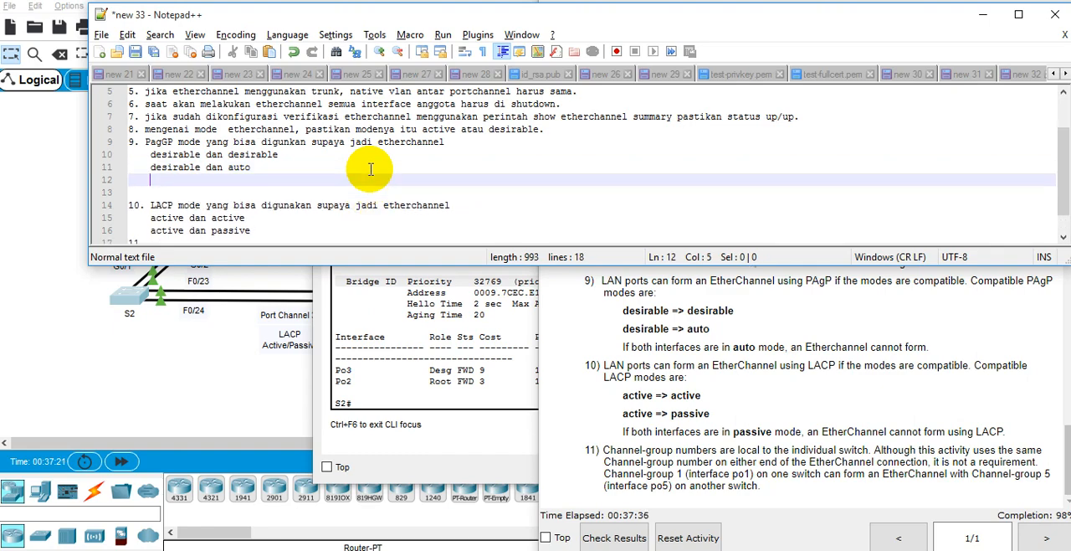
{"action": "type", "text": "auto dan auto "}
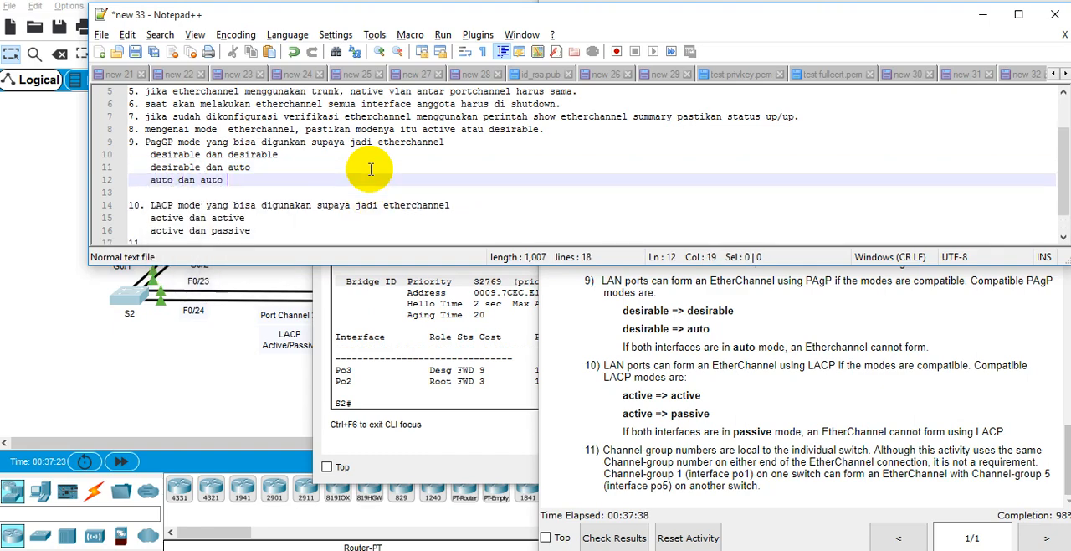
{"action": "type", "text": "== not form"}
Step: Add the indented line "passive dan passive == not form" under the tenth note
{"action": "key", "text": "Down"}
{"action": "key", "text": "Down"}
{"action": "key", "text": "Down"}
{"action": "key", "text": "Down"}
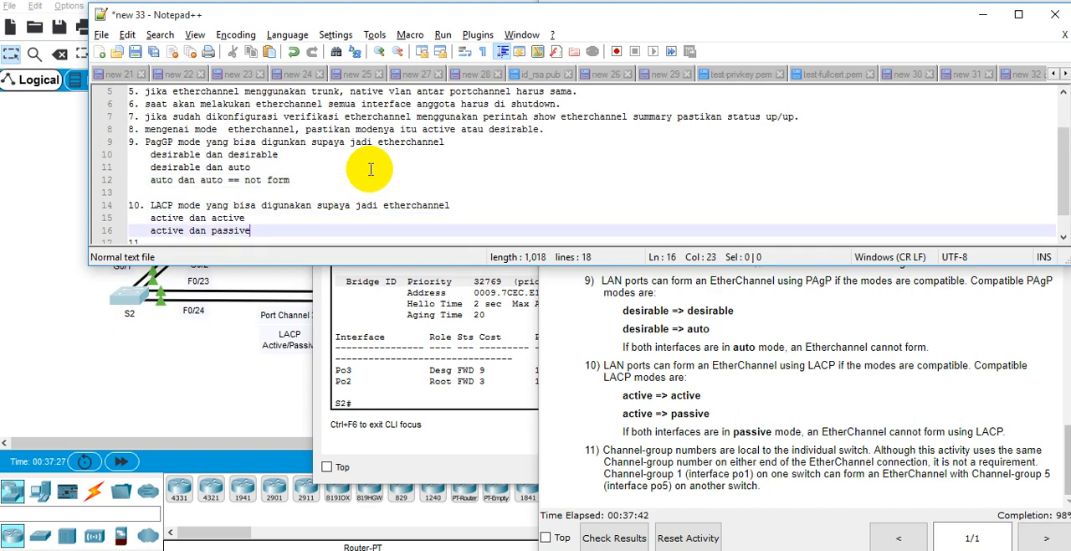
{"action": "key", "text": "Return"}
{"action": "type", "text": "passi"}
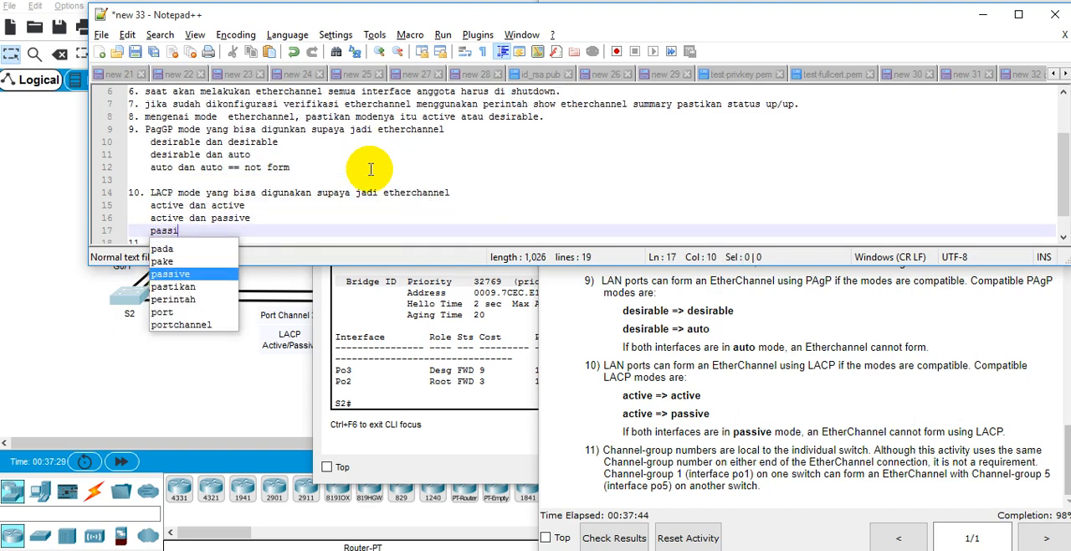
{"action": "type", "text": "ve dan passive == not f"}
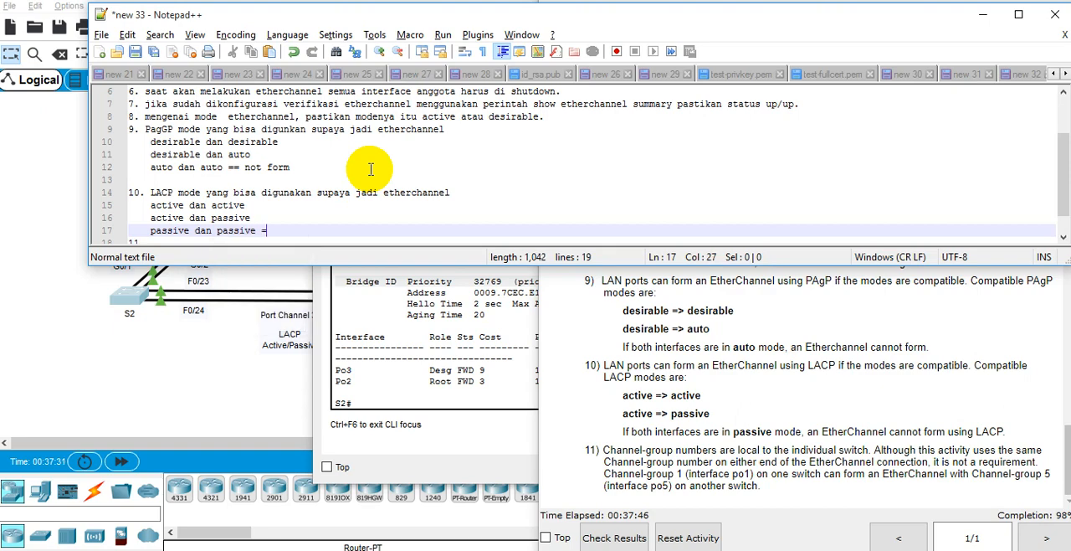
{"action": "type", "text": "orm"}
Step: Return to item 11, then examine guideline 11 on channel-group numbers in Packet Tracer against the port channels in the switch topology
{"action": "scroll", "coordinate": [430, 230], "scroll_direction": "down", "scroll_amount": 1}
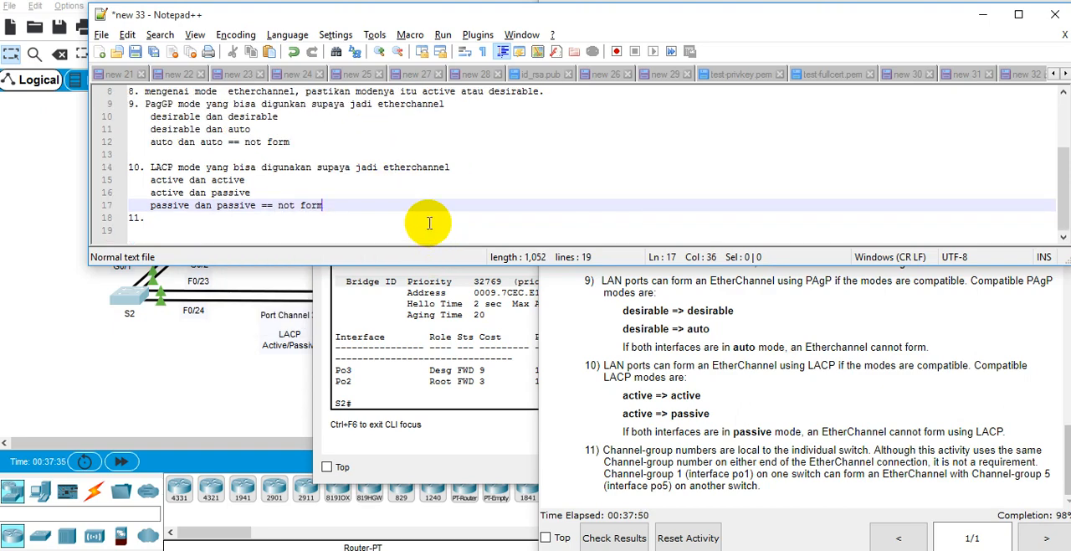
{"action": "left_click", "coordinate": [430, 220]}
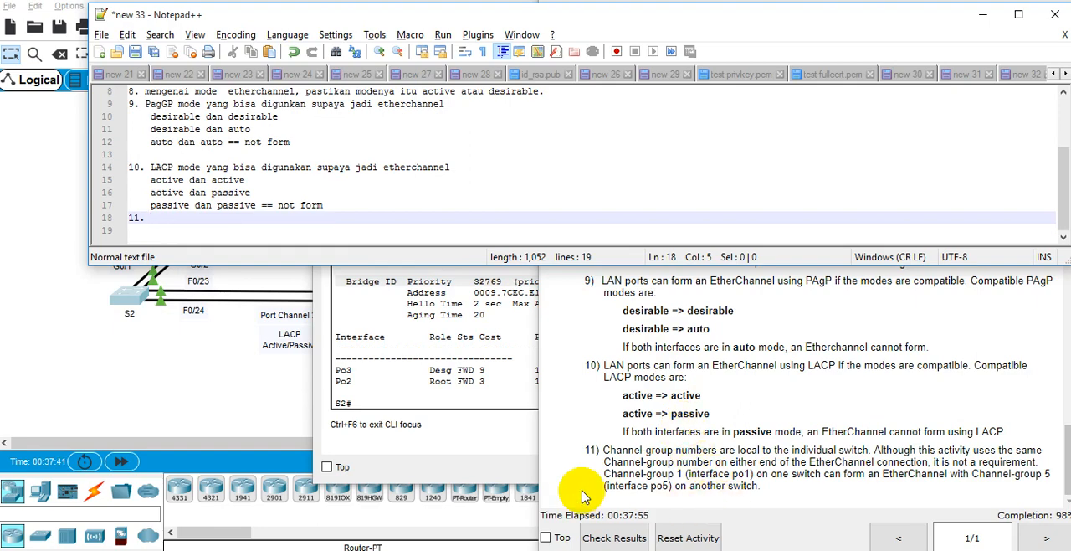
{"action": "left_click", "coordinate": [670, 452]}
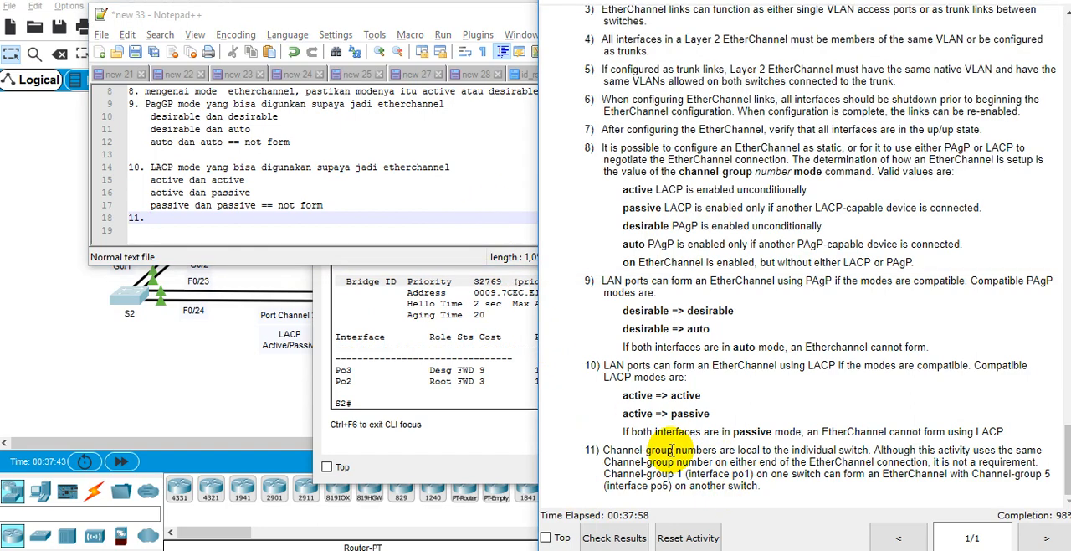
{"action": "double_click", "coordinate": [816, 450]}
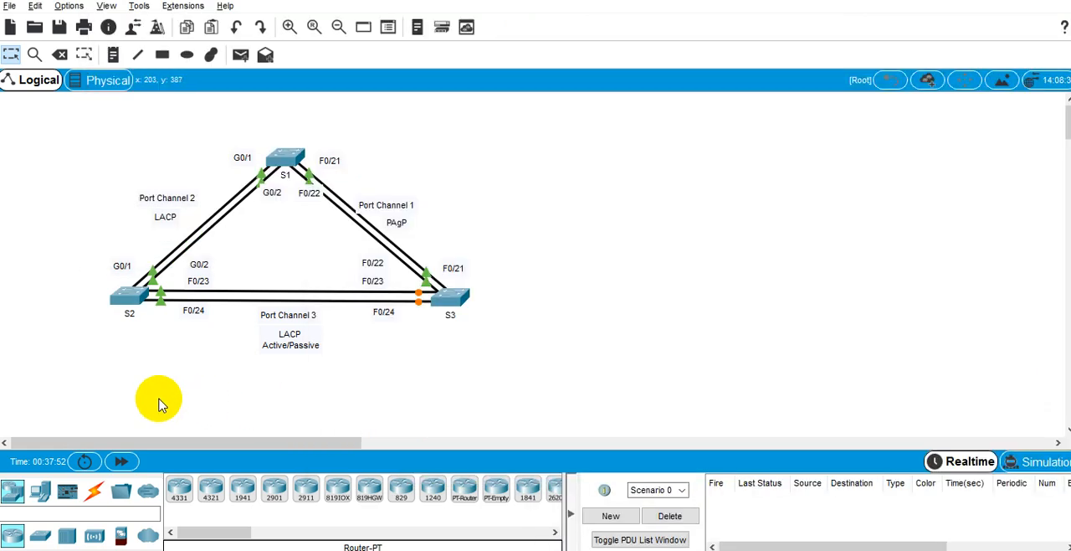
{"action": "left_click", "coordinate": [157, 399]}
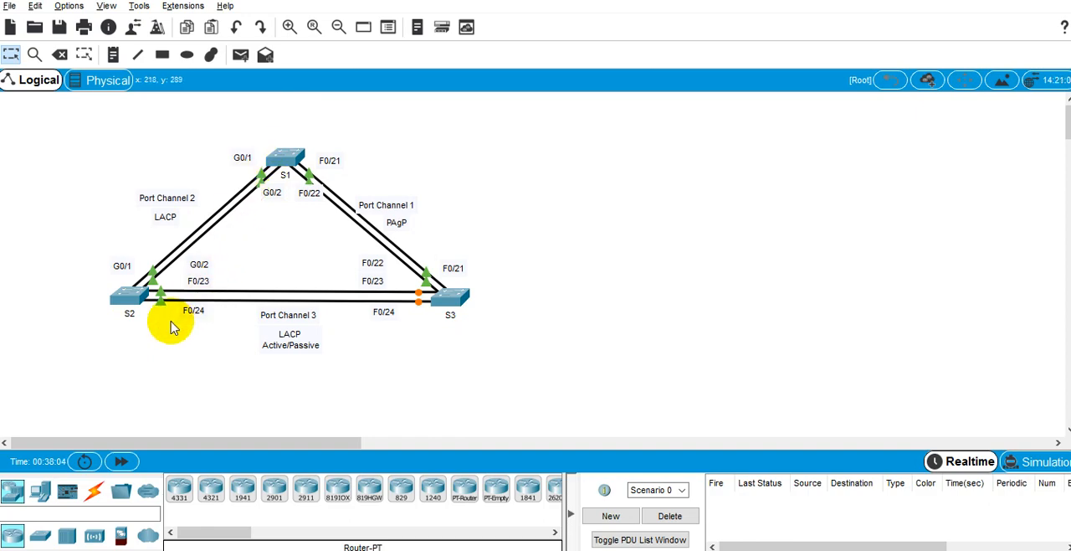
{"action": "key", "text": "alt+Tab"}
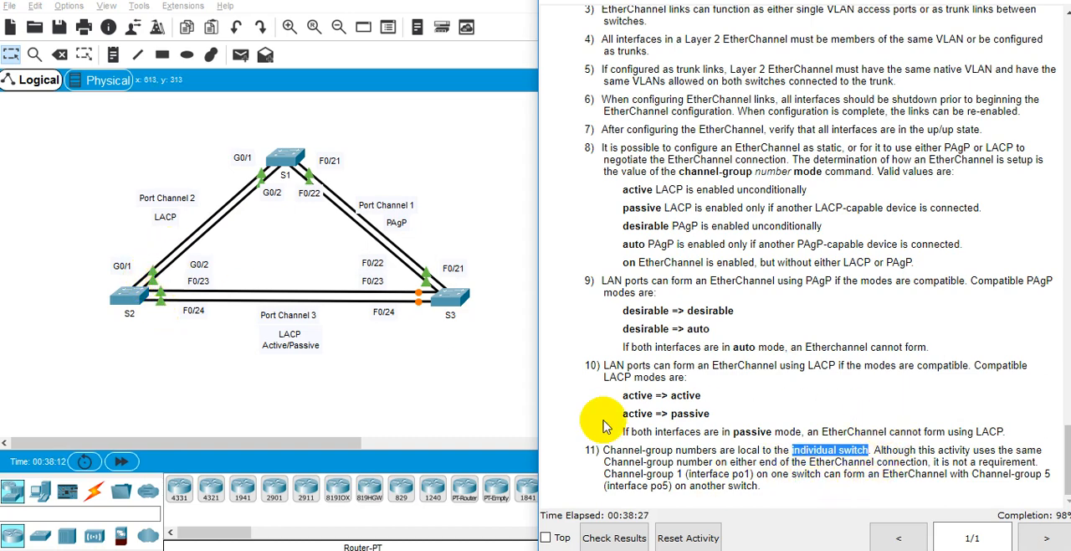
{"action": "left_click", "coordinate": [170, 290]}
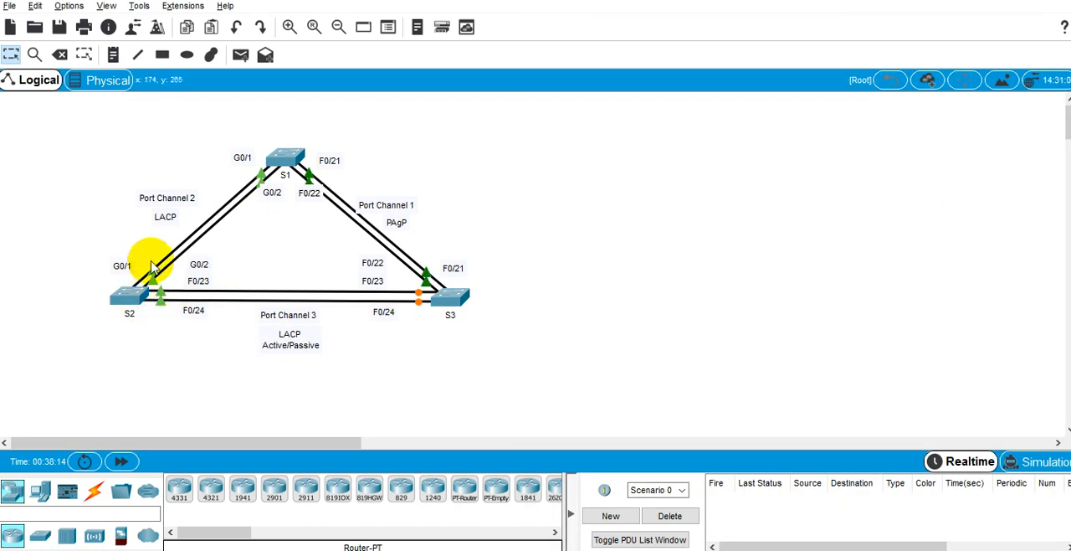
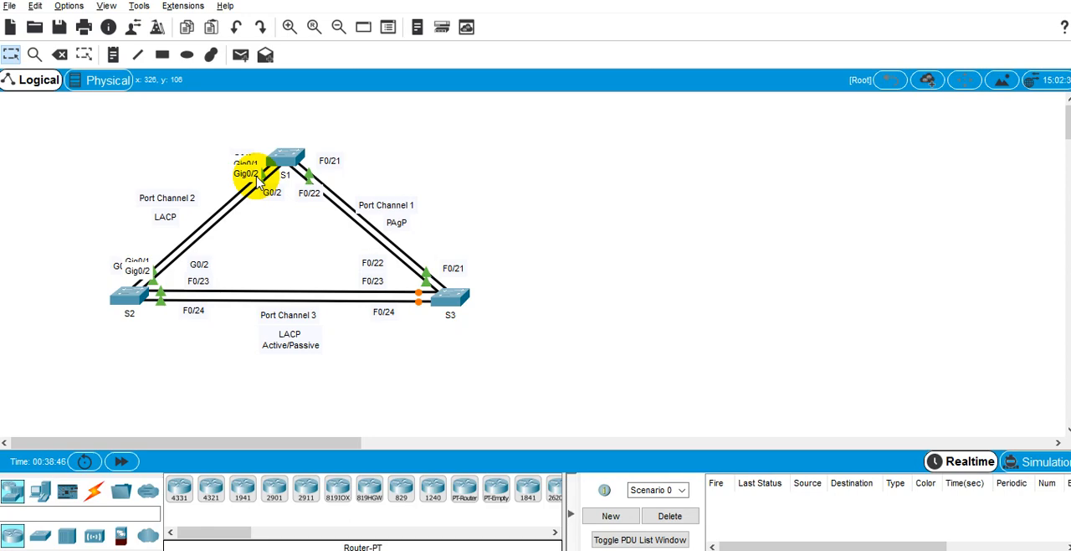
Step: Switch back to Notepad++ and review the EtherChannel notes from item 1 through the PAgP and LACP mode combinations
{"action": "key", "text": "alt+Tab"}
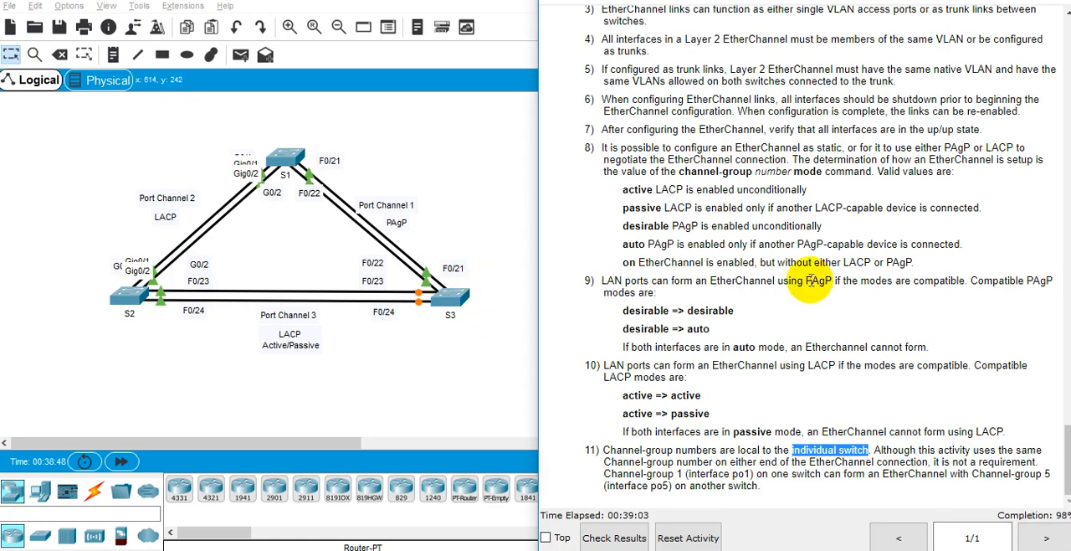
{"action": "key", "text": "alt+Tab"}
{"action": "left_click", "coordinate": [709, 148]}
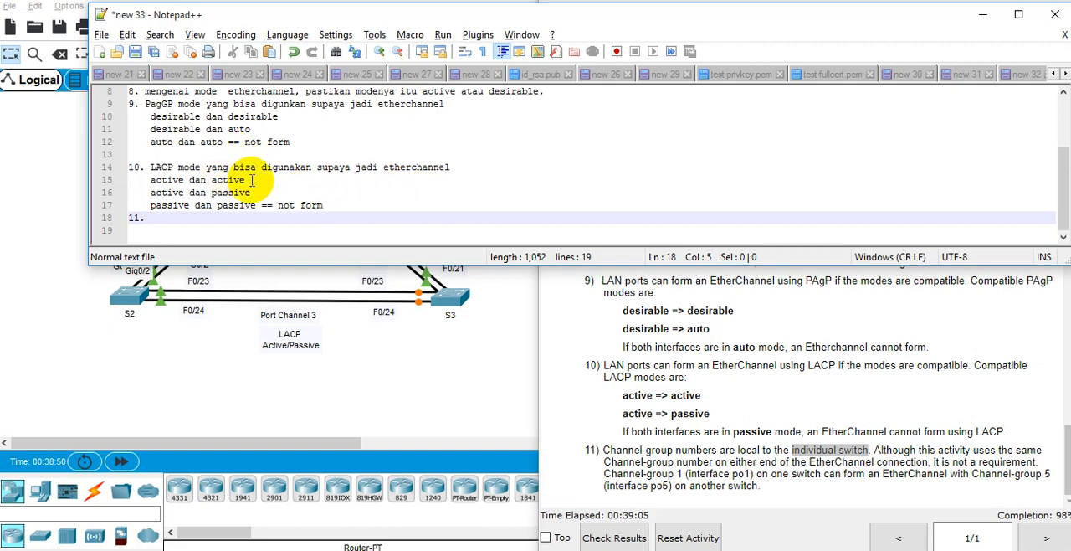
{"action": "left_click_drag", "start_coordinate": [251, 180], "coordinate": [207, 173]}
{"action": "left_click", "coordinate": [227, 192]}
{"action": "left_click", "coordinate": [241, 177]}
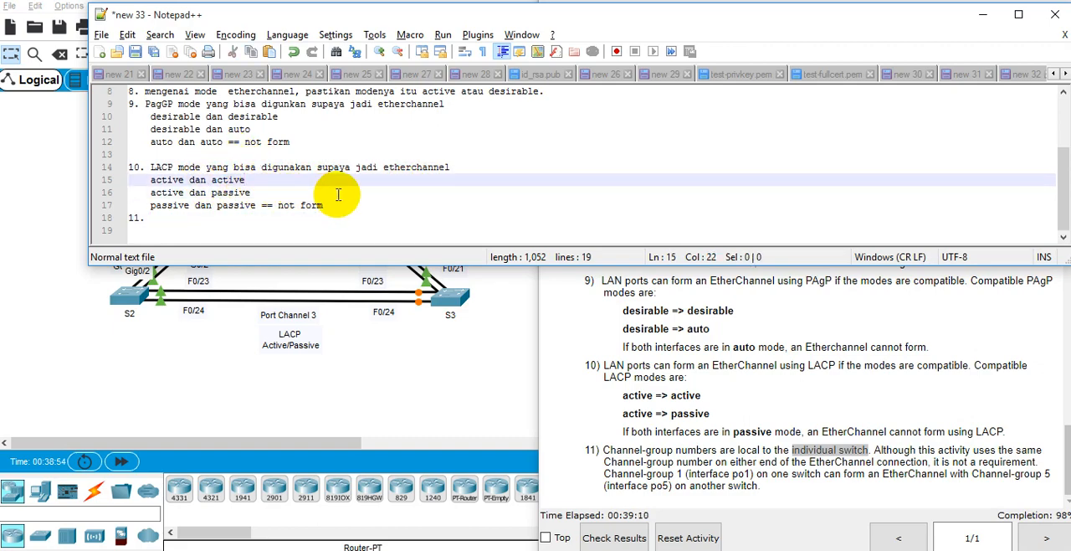
{"action": "scroll", "coordinate": [338, 194], "scroll_direction": "up", "scroll_amount": 3}
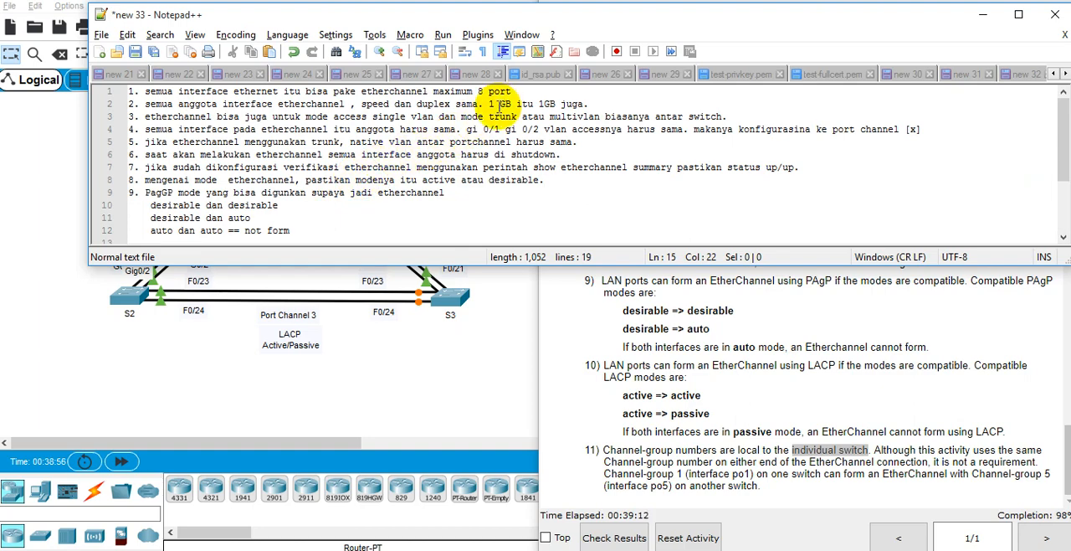
{"action": "left_click_drag", "start_coordinate": [494, 106], "coordinate": [500, 106]}
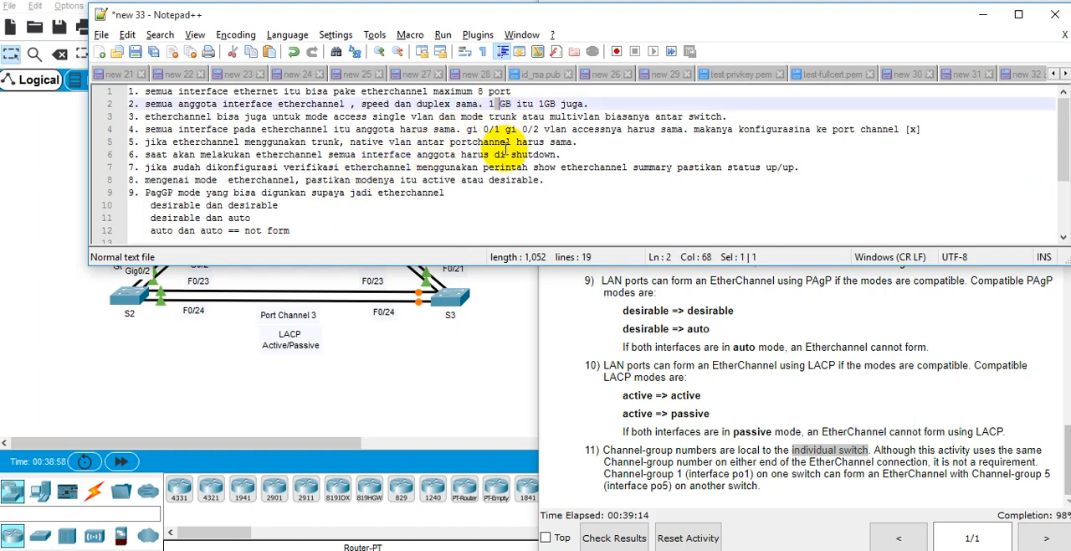
{"action": "key", "text": "alt+Tab"}
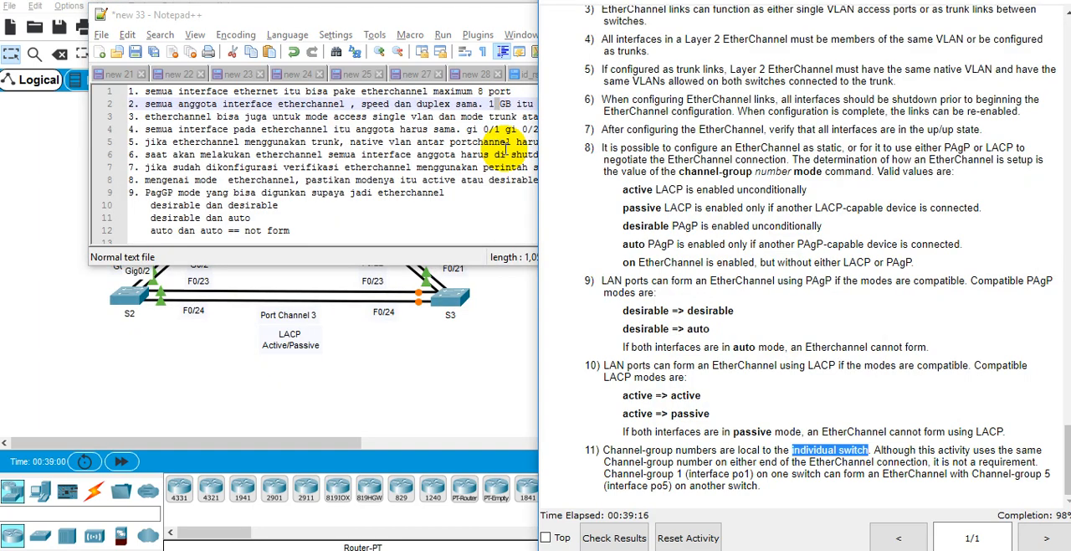
{"action": "left_click", "coordinate": [471, 192]}
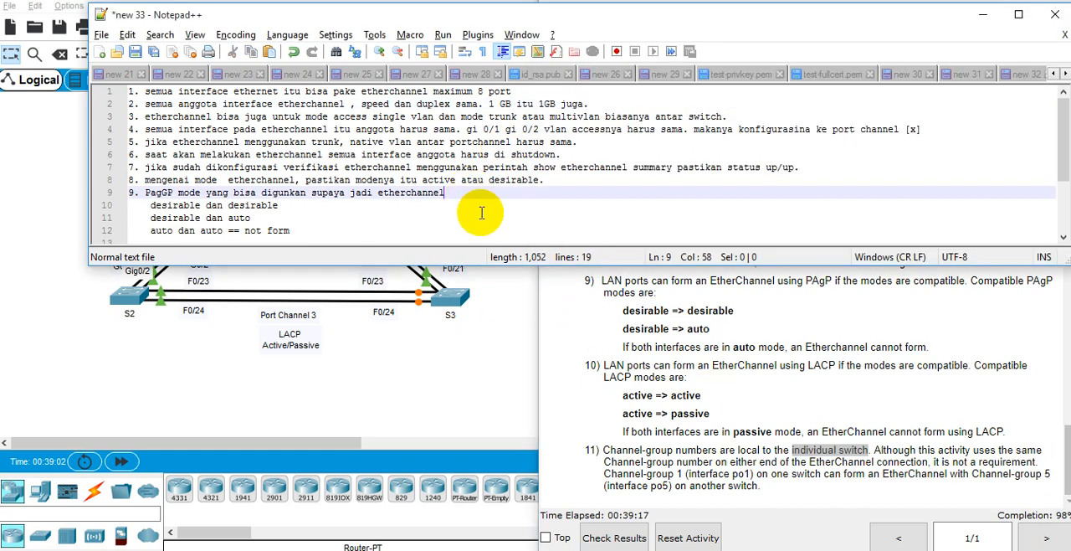
{"action": "scroll", "coordinate": [481, 213], "scroll_direction": "down", "scroll_amount": 3}
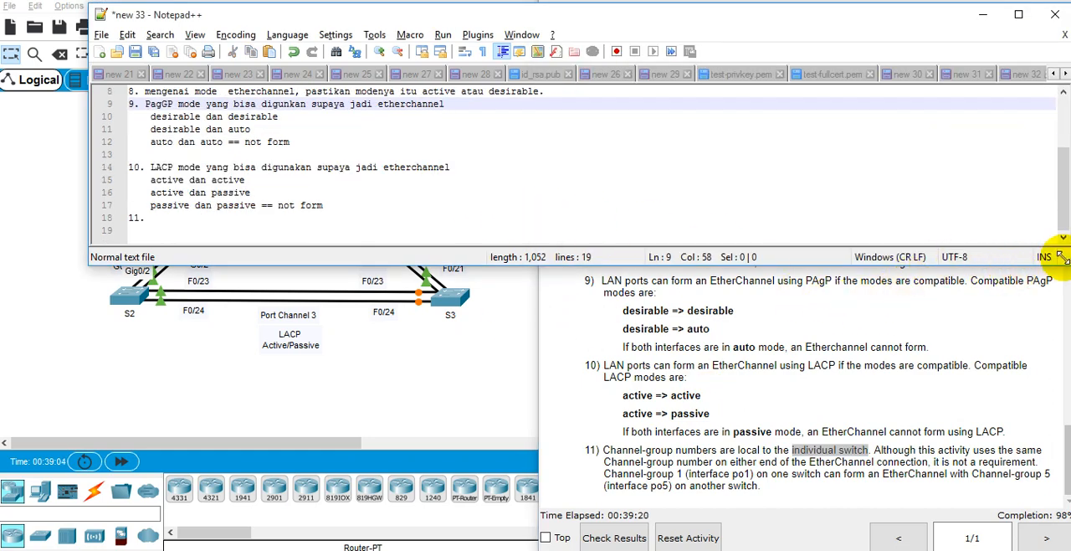
Step: Shrink the Notepad++ window to uncover the activity instructions, and run the results check in Packet Tracer
{"action": "left_click_drag", "start_coordinate": [1061, 257], "coordinate": [828, 247]}
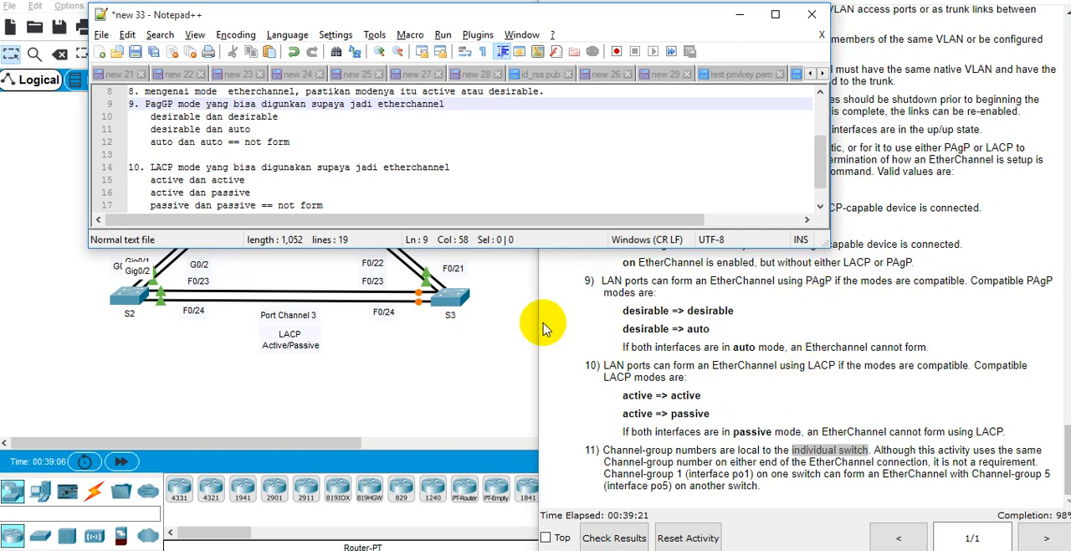
{"action": "left_click", "coordinate": [598, 295]}
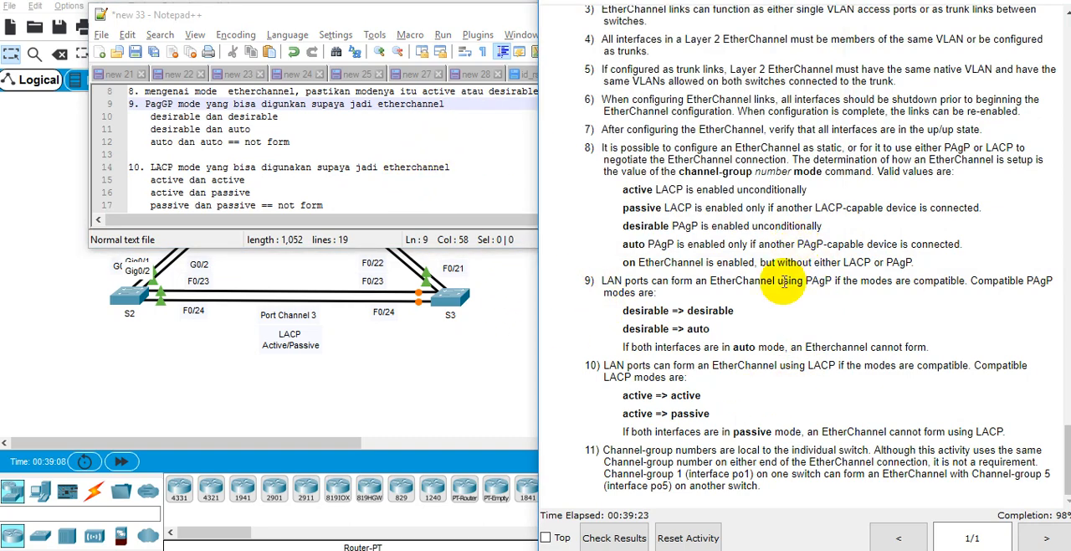
{"action": "left_click", "coordinate": [614, 537]}
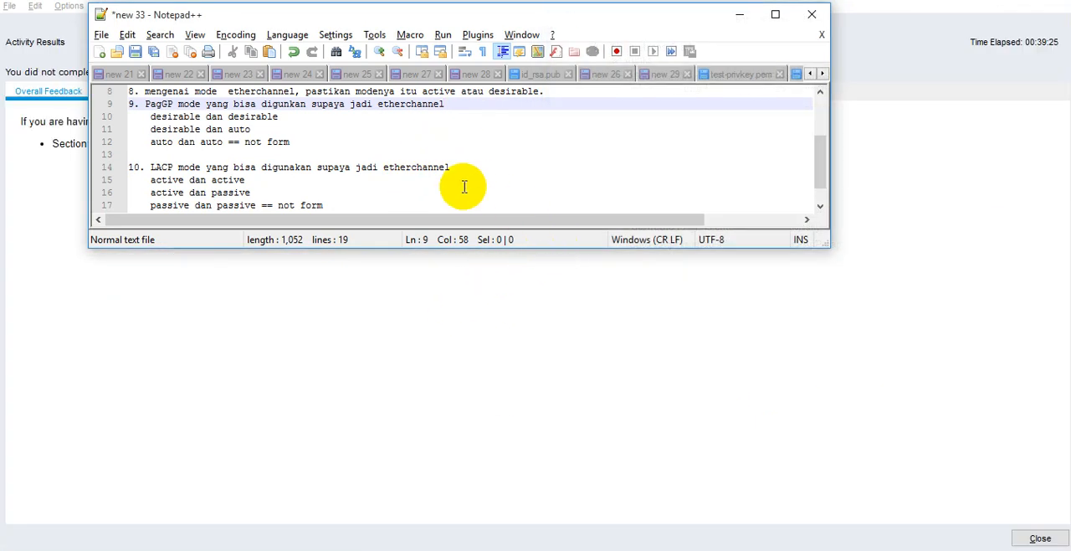
{"action": "left_click", "coordinate": [83, 192]}
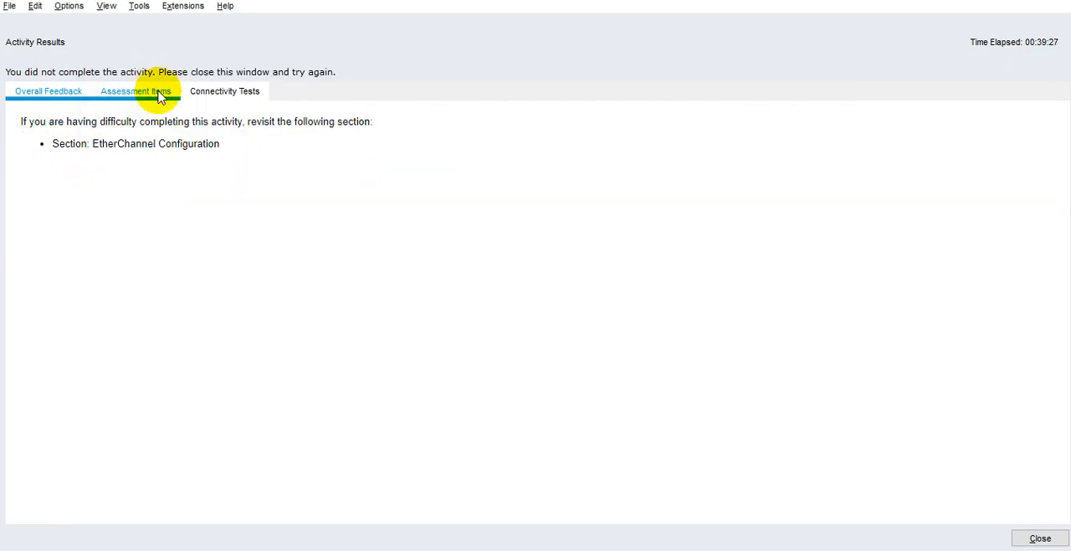
Step: Examine the assessment items for incorrect entries, highlighting Port Mode under S2's GigabitEthernet0/2, and close the activity results
{"action": "left_click", "coordinate": [136, 91]}
{"action": "scroll", "coordinate": [168, 226], "scroll_direction": "down", "scroll_amount": 10}
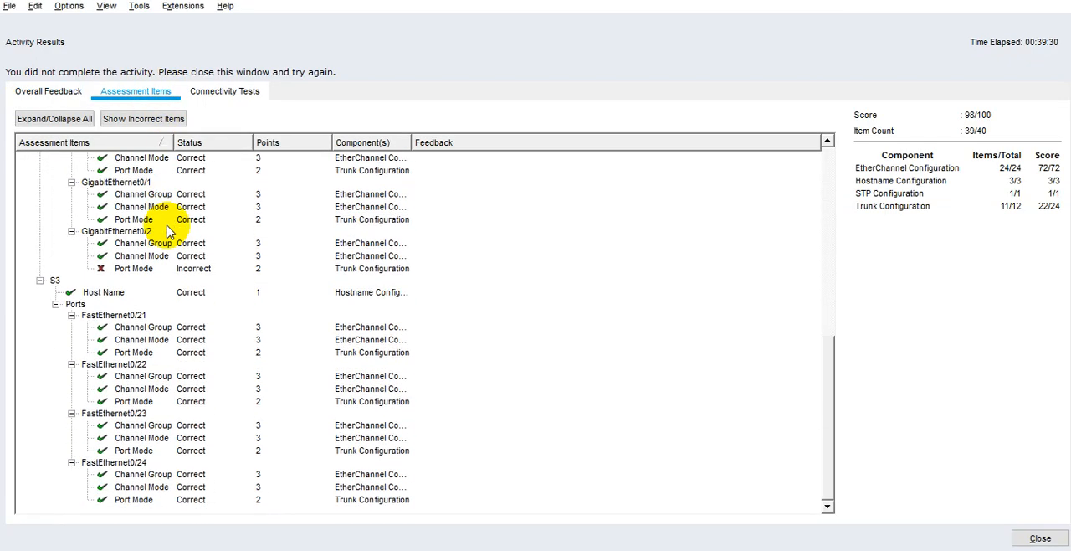
{"action": "left_click", "coordinate": [159, 270]}
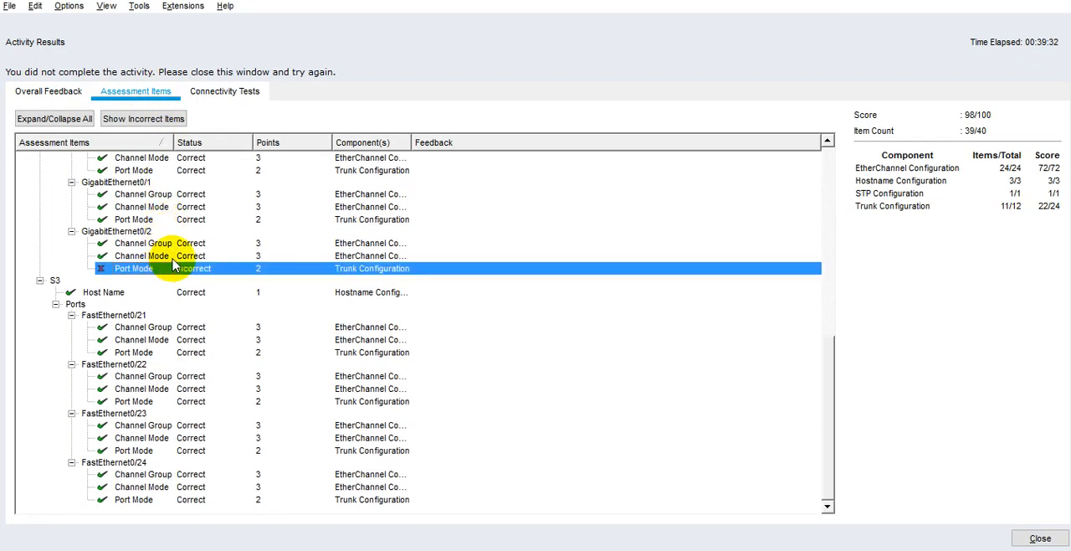
{"action": "scroll", "coordinate": [173, 264], "scroll_direction": "up", "scroll_amount": 4}
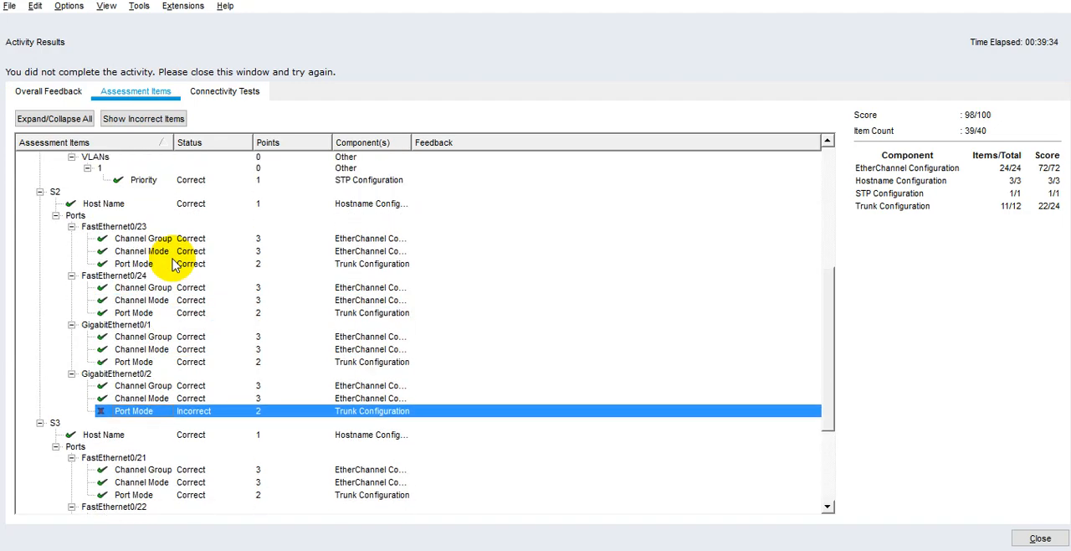
{"action": "scroll", "coordinate": [173, 264], "scroll_direction": "up", "scroll_amount": 1}
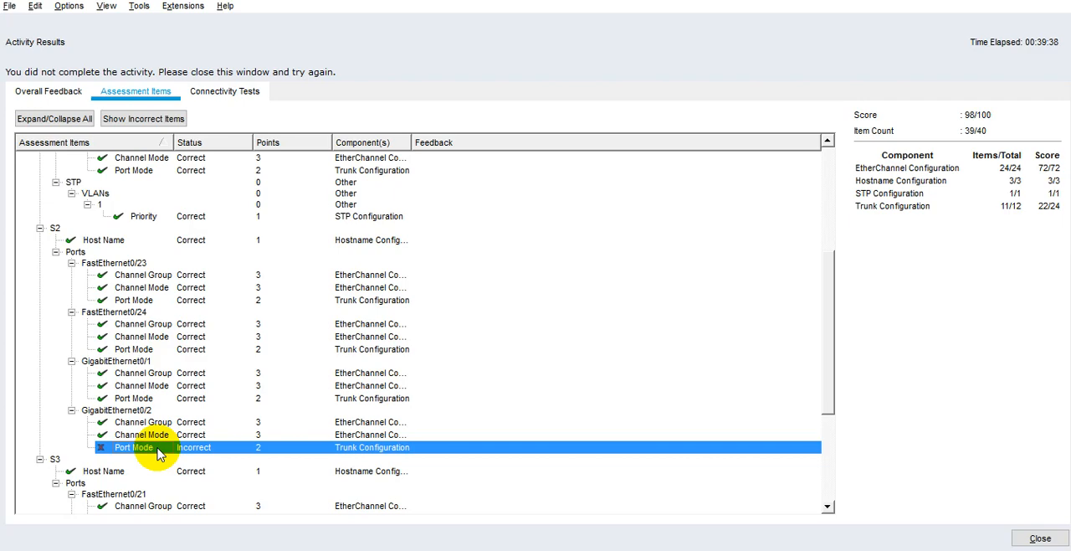
{"action": "left_click", "coordinate": [1045, 538]}
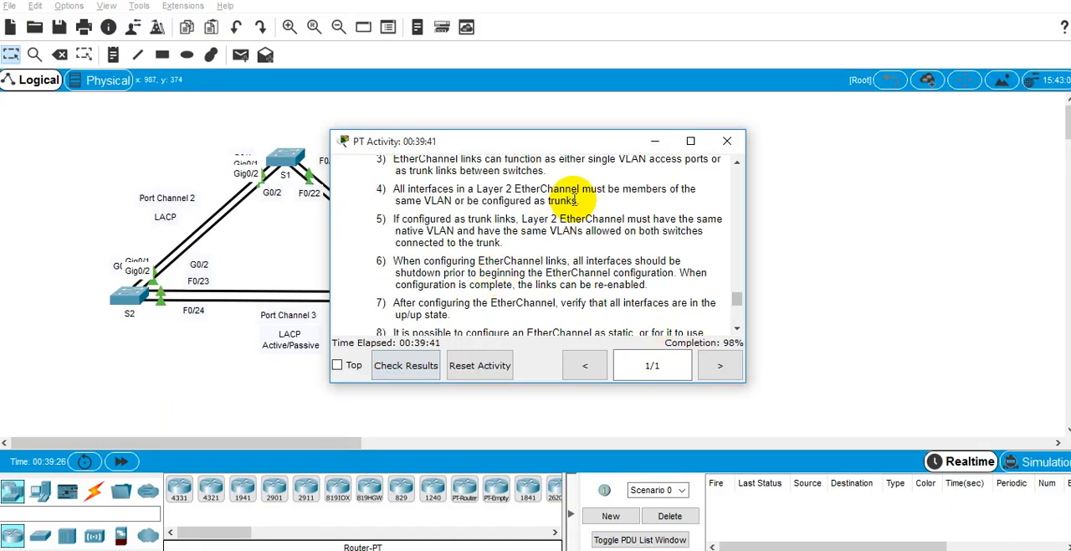
Step: Bring the Notepad++ notes back on screen with the PT Activity instructions window in front of them
{"action": "key", "text": "alt+Tab"}
{"action": "key", "text": "alt+Tab"}
{"action": "key", "text": "alt+Tab"}
{"action": "key", "text": "alt+Tab"}
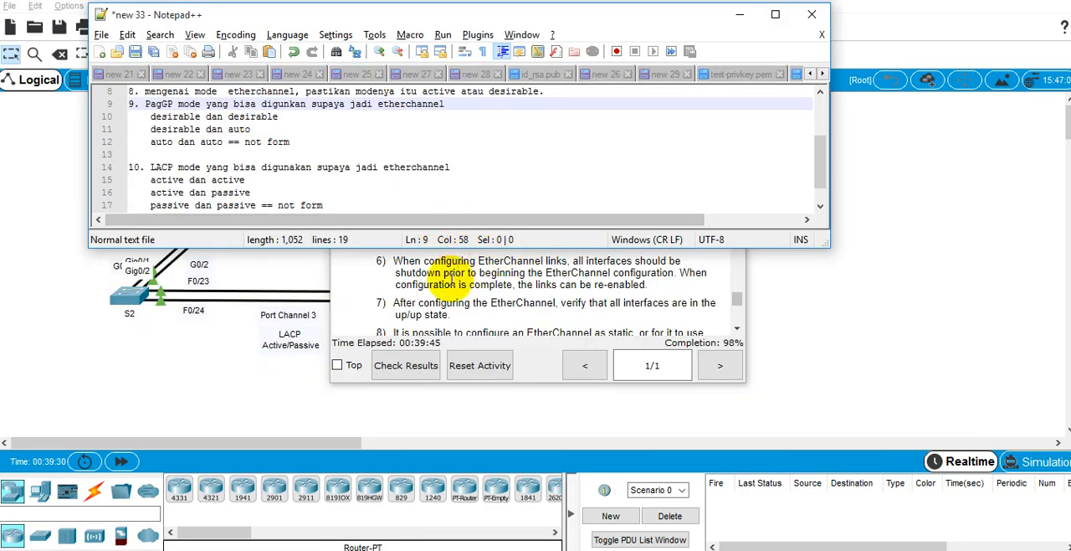
{"action": "left_click", "coordinate": [442, 264]}
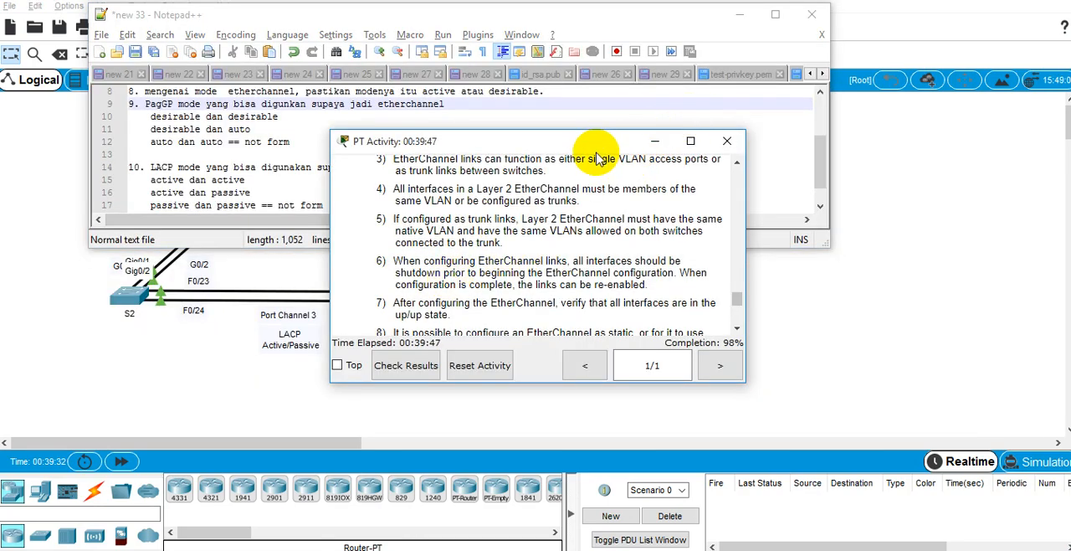